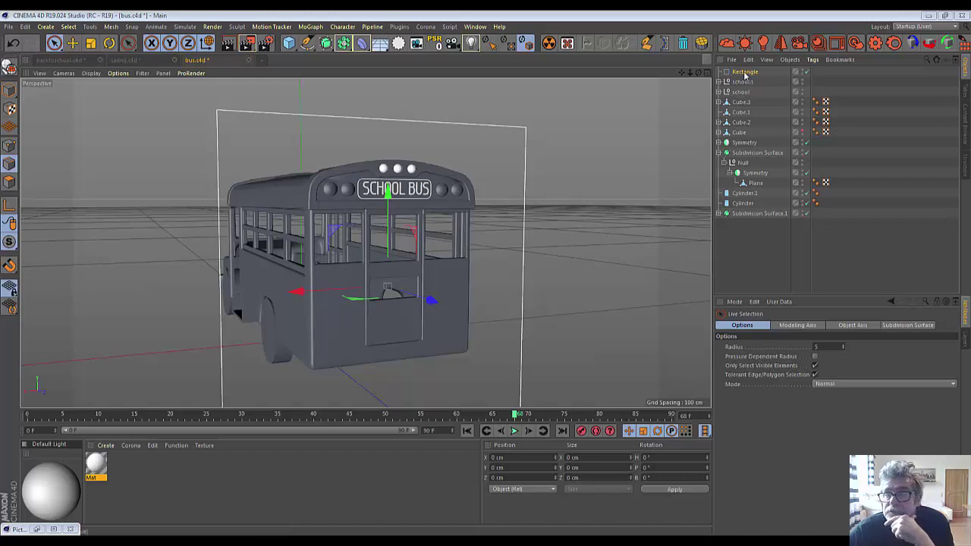
# Shrink the Rectangle spline to about 30% of its size.
pyautogui.click(128, 59)
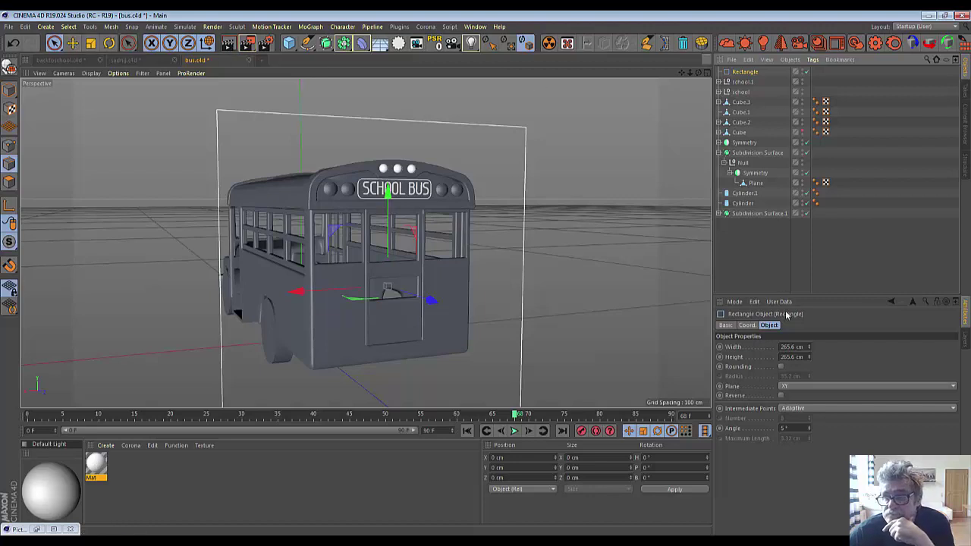
pyautogui.click(91, 45)
pyautogui.moveTo(594, 164)
pyautogui.mouseDown()
pyautogui.moveTo(409, 339)
pyautogui.moveTo(368, 360)
pyautogui.mouseUp()
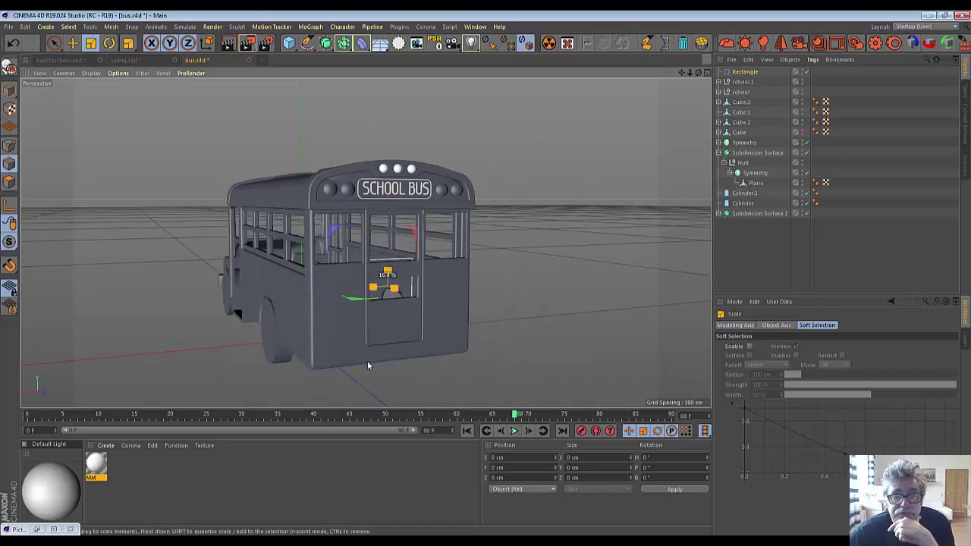
# Raise the rectangle up the bus's back and move it left onto the left rear window.
pyautogui.click(54, 44)
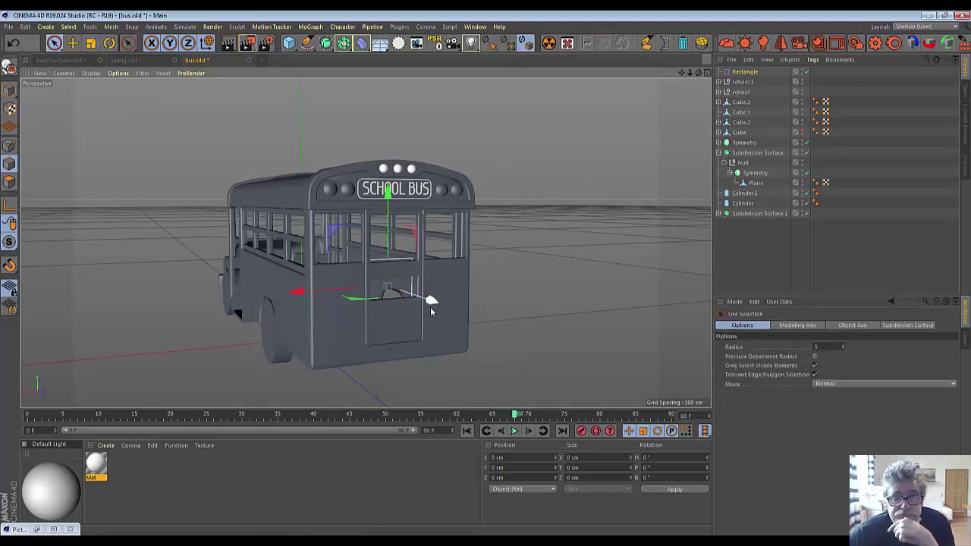
pyautogui.moveTo(402, 199); pyautogui.dragTo(393, 149)
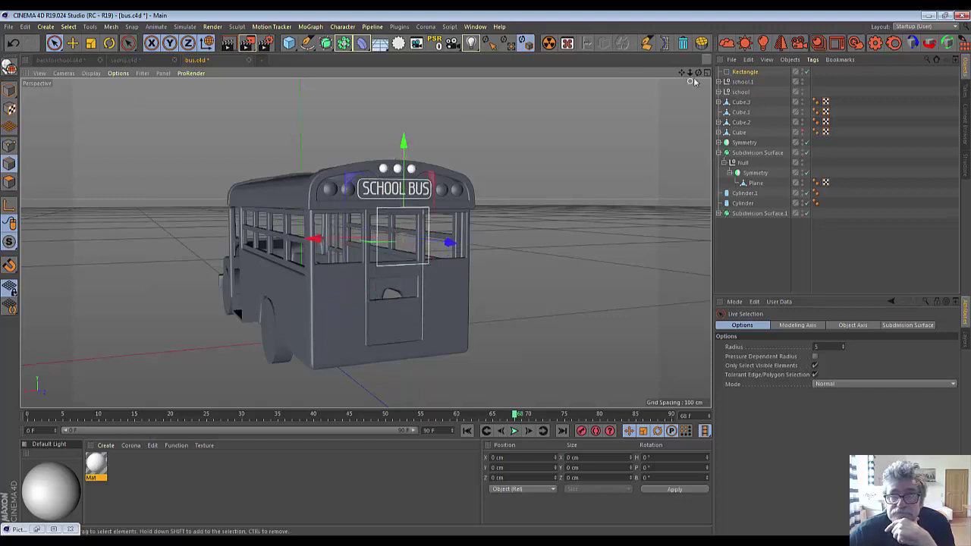
pyautogui.moveTo(696, 73); pyautogui.dragTo(713, 74)
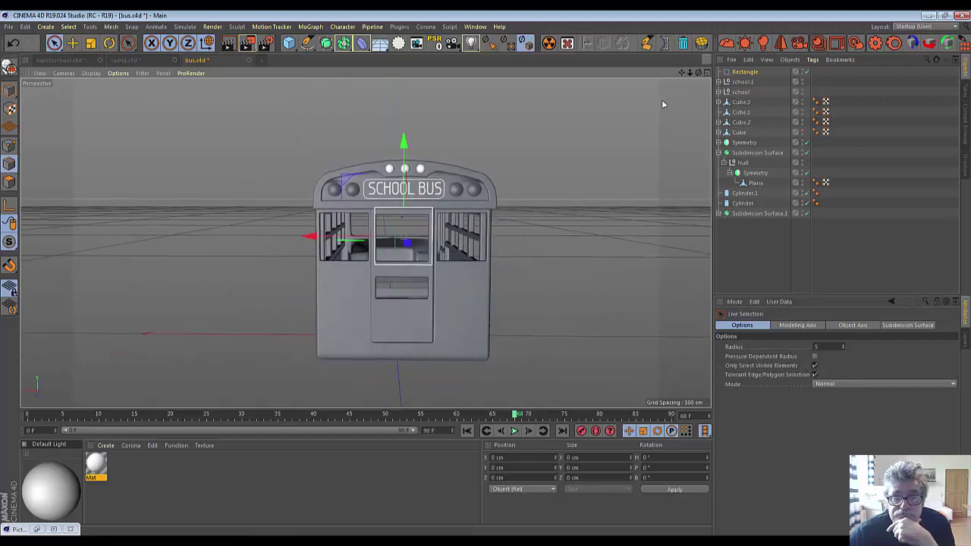
pyautogui.scroll(2, 437, 229)
pyautogui.scroll(2, 437, 229)
pyautogui.scroll(1, 437, 229)
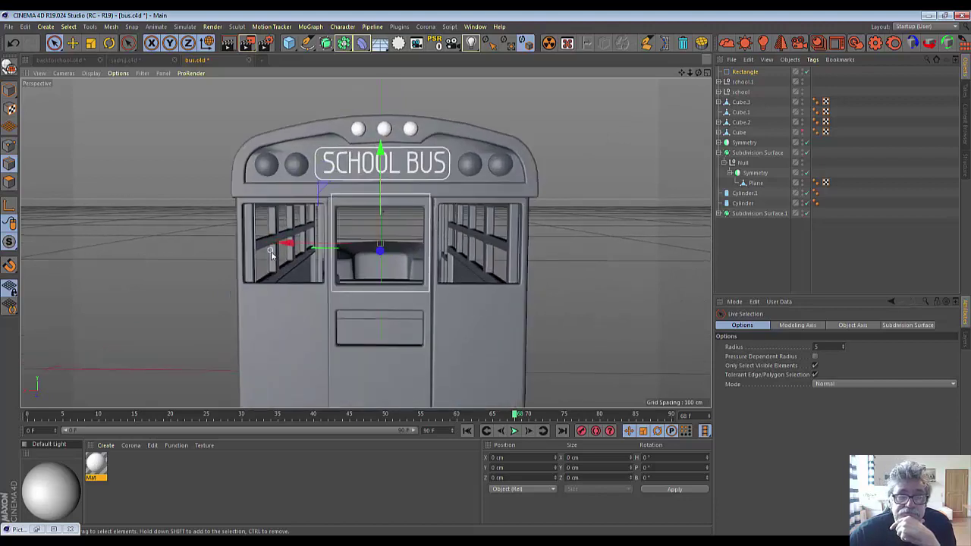
pyautogui.moveTo(284, 255); pyautogui.dragTo(182, 257)
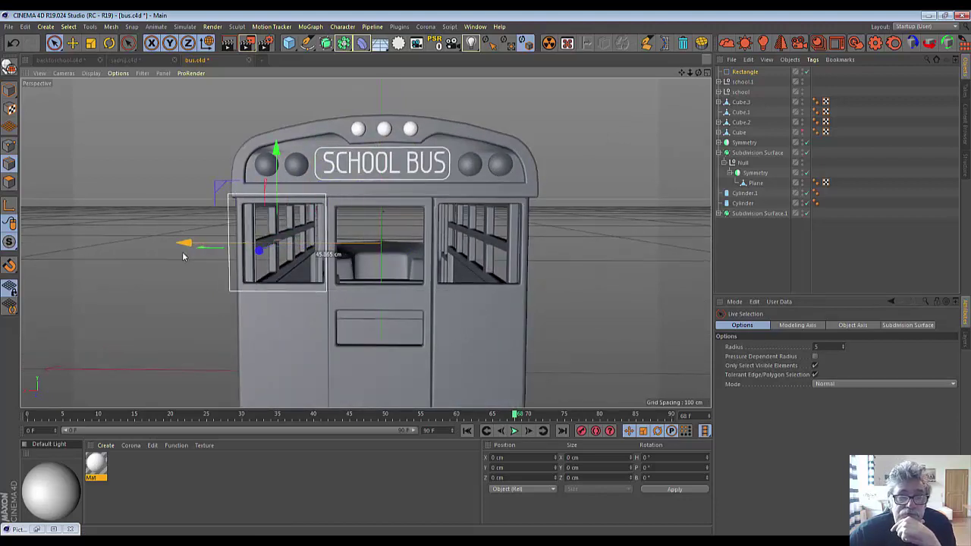
pyautogui.scroll(2, 148, 265)
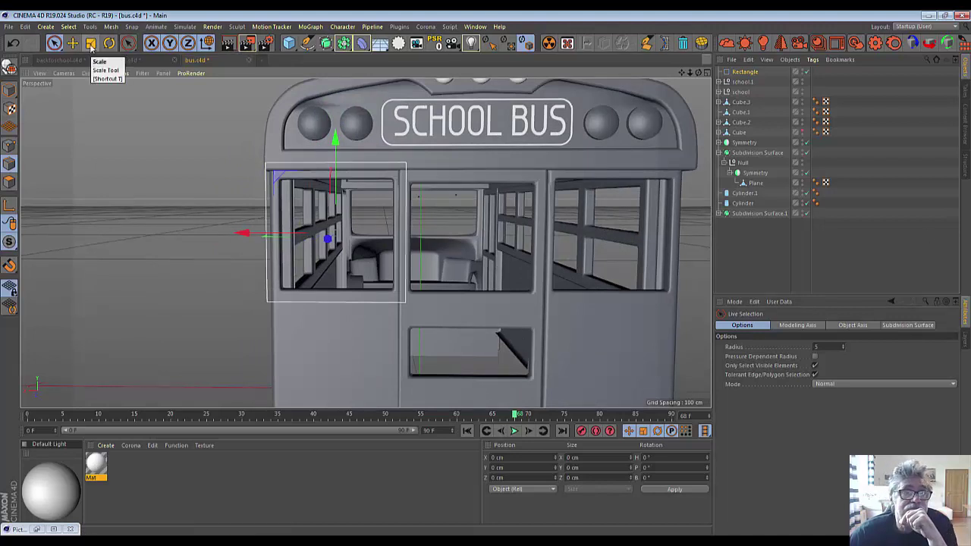
# Scale the rectangle to about 93% and nudge it along X and Y onto the window edge.
pyautogui.click(90, 43)
pyautogui.moveTo(478, 157); pyautogui.dragTo(435, 201)
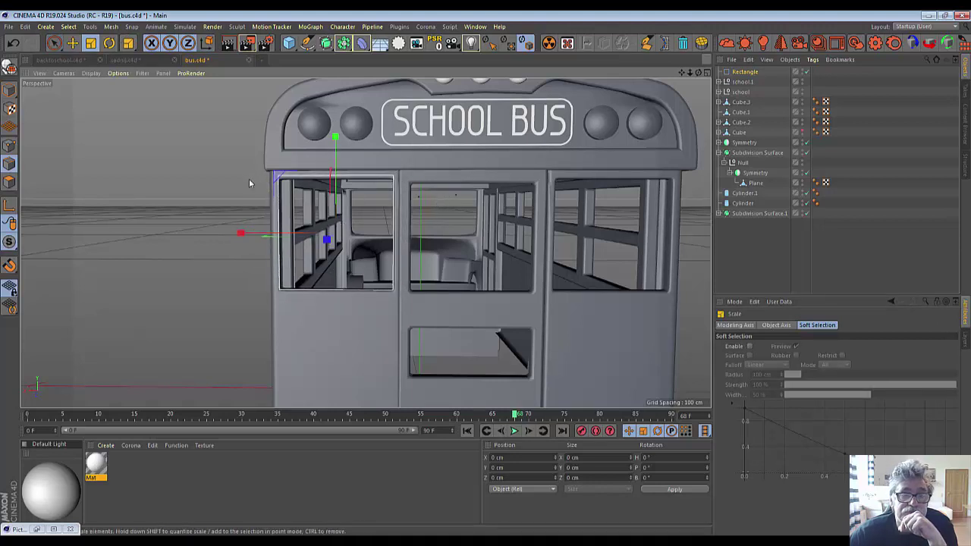
pyautogui.click(72, 44)
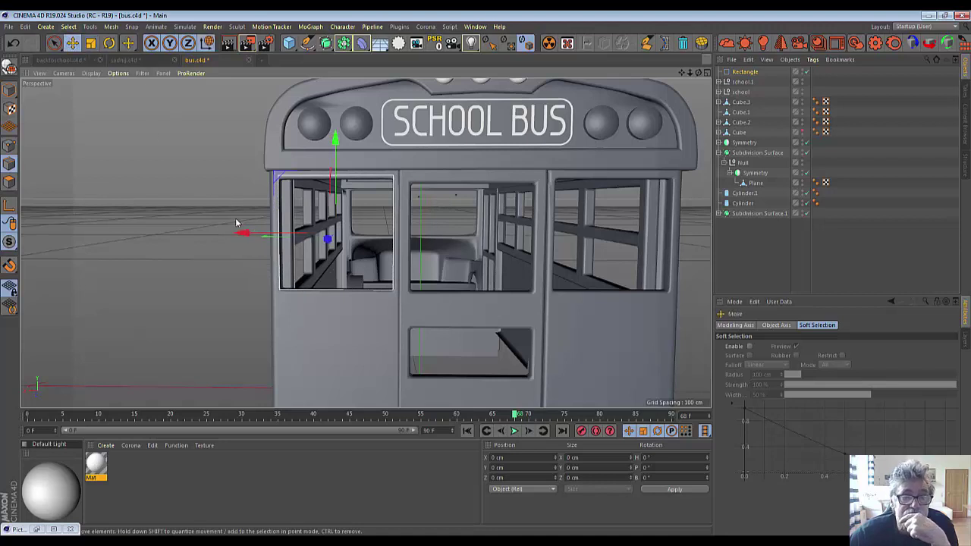
pyautogui.moveTo(235, 234); pyautogui.dragTo(242, 233)
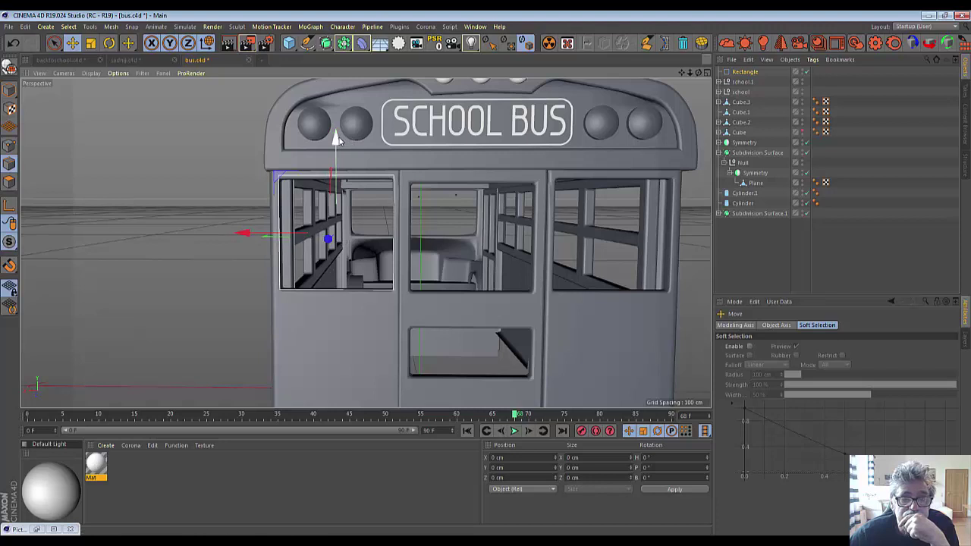
pyautogui.moveTo(339, 142); pyautogui.dragTo(337, 138)
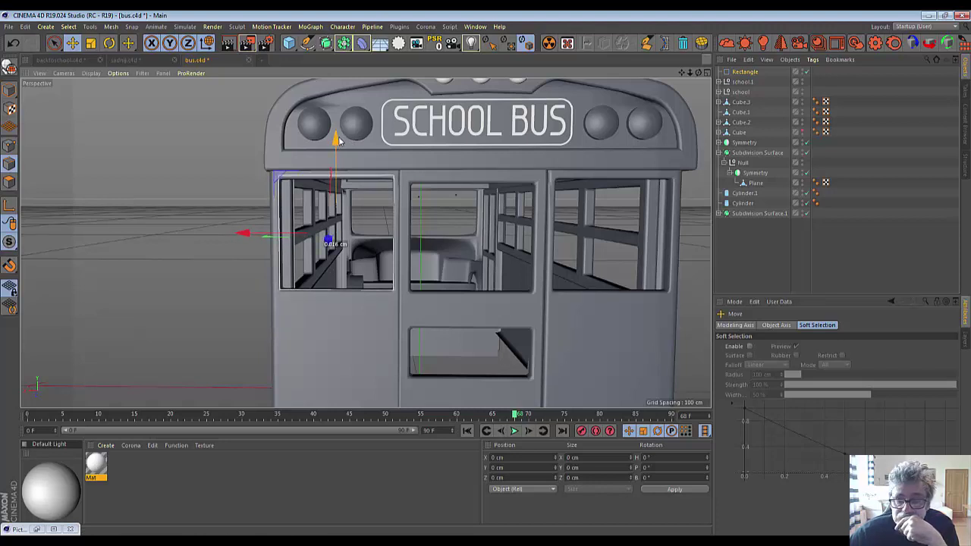
# Enable Rounding on the Rectangle with a 1.465 cm corner radius.
pyautogui.click(745, 71)
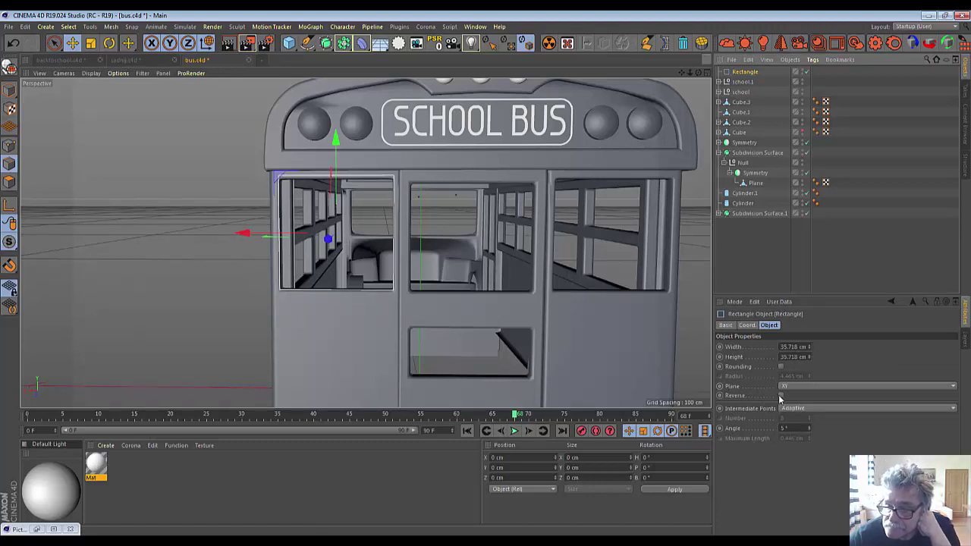
pyautogui.click(781, 367)
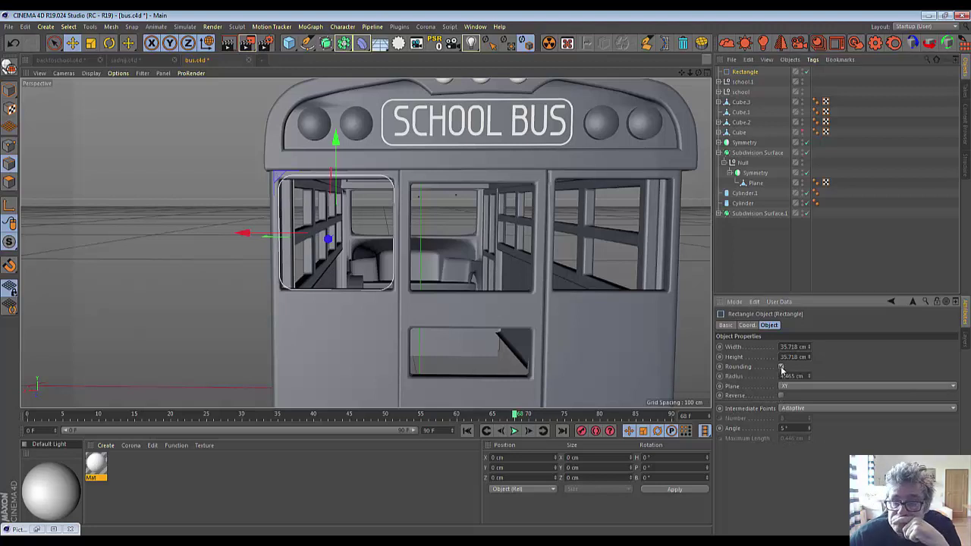
pyautogui.click(809, 378)
pyautogui.click(808, 378)
pyautogui.click(808, 377)
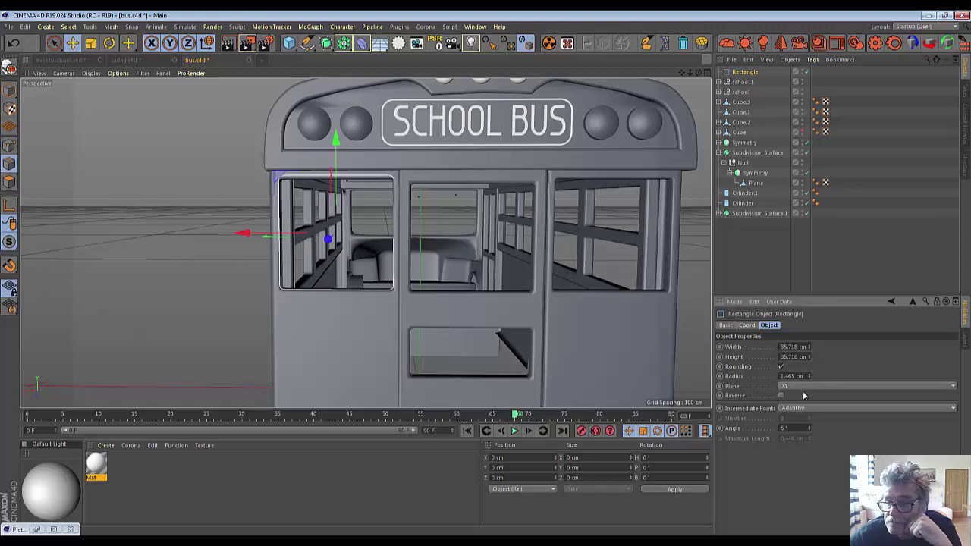
# Resize the rectangle to 34.718 × 33.718 cm and nudge it up to fit the window.
pyautogui.click(809, 349)
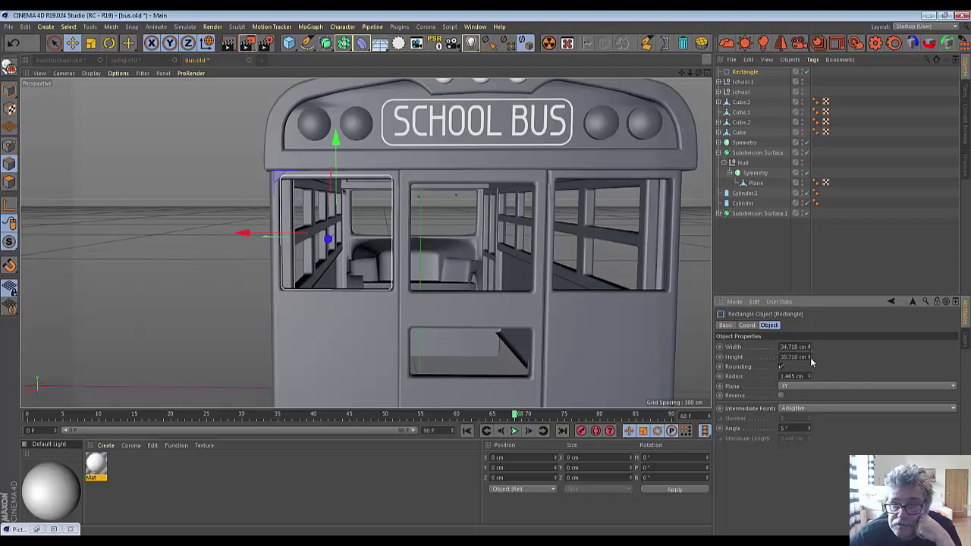
pyautogui.click(809, 359)
pyautogui.click(810, 359)
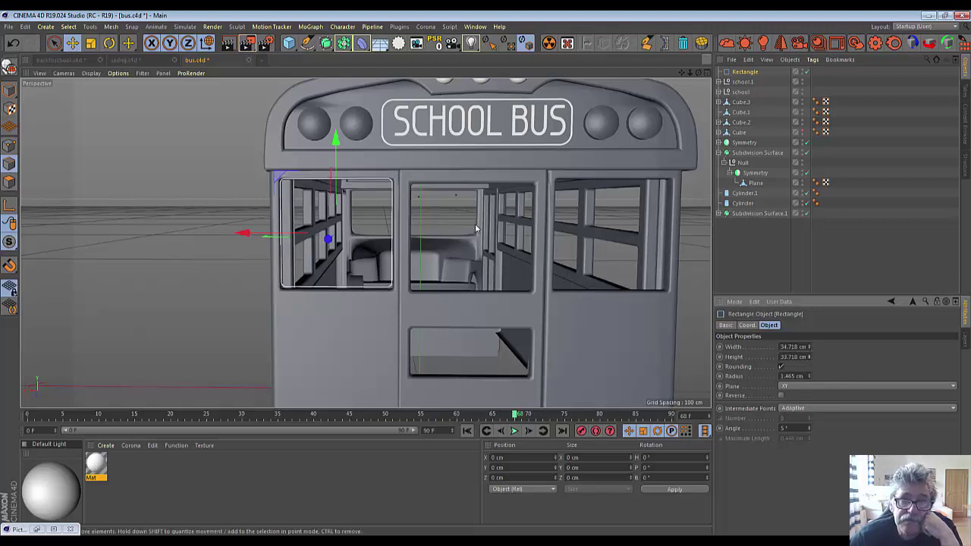
pyautogui.moveTo(335, 141); pyautogui.dragTo(336, 146)
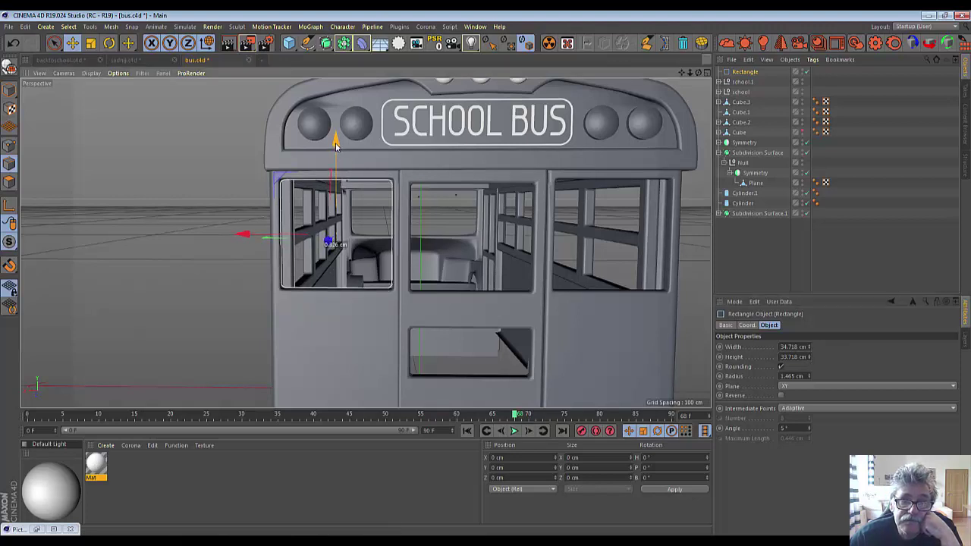
pyautogui.moveTo(336, 144); pyautogui.dragTo(349, 145)
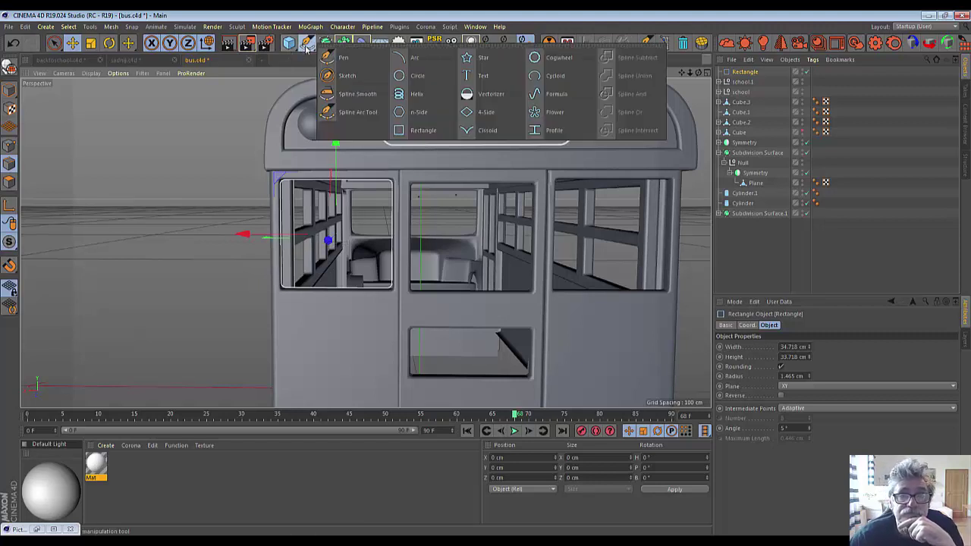
# Add a Circle spline and reduce its radius from 200 cm to 2 cm.
pyautogui.moveTo(303, 47); pyautogui.dragTo(396, 79)
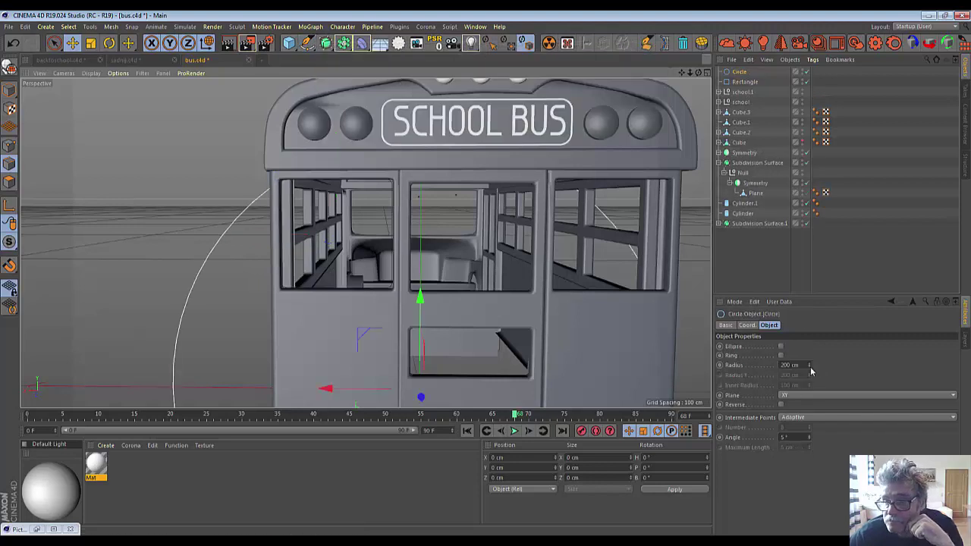
pyautogui.moveTo(809, 367); pyautogui.dragTo(809, 425)
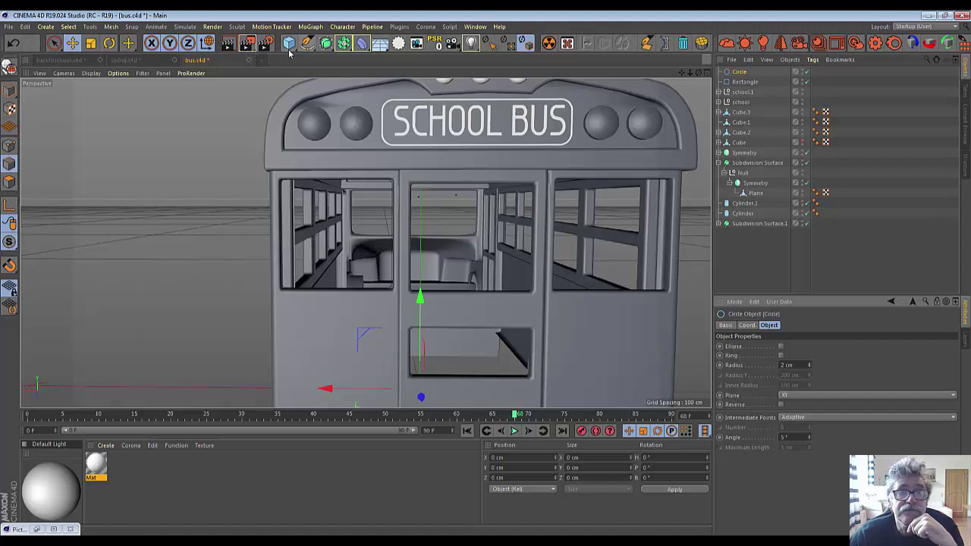
pyautogui.click(325, 43)
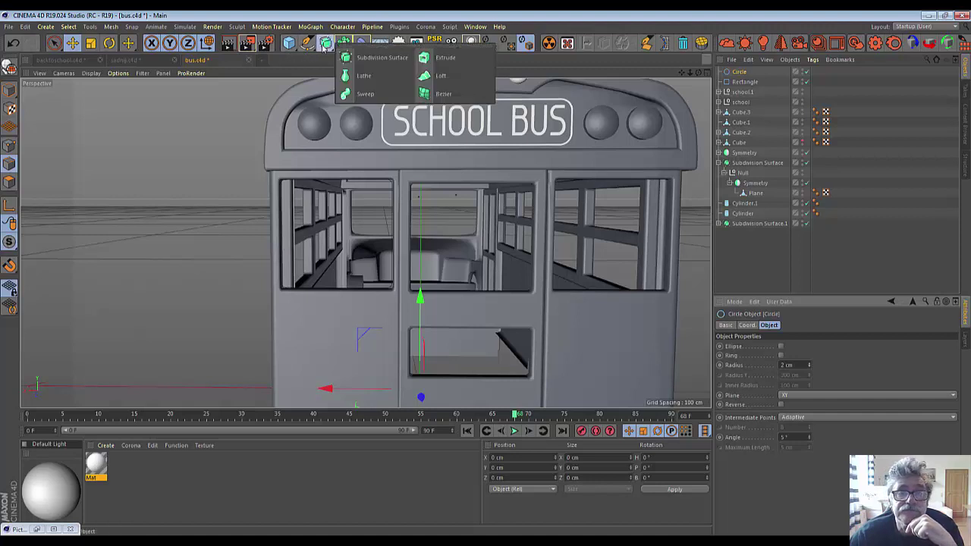
# Add a Sweep and nest the Circle, then the Rectangle, under it.
pyautogui.click(345, 95)
pyautogui.moveTo(739, 83); pyautogui.dragTo(741, 69)
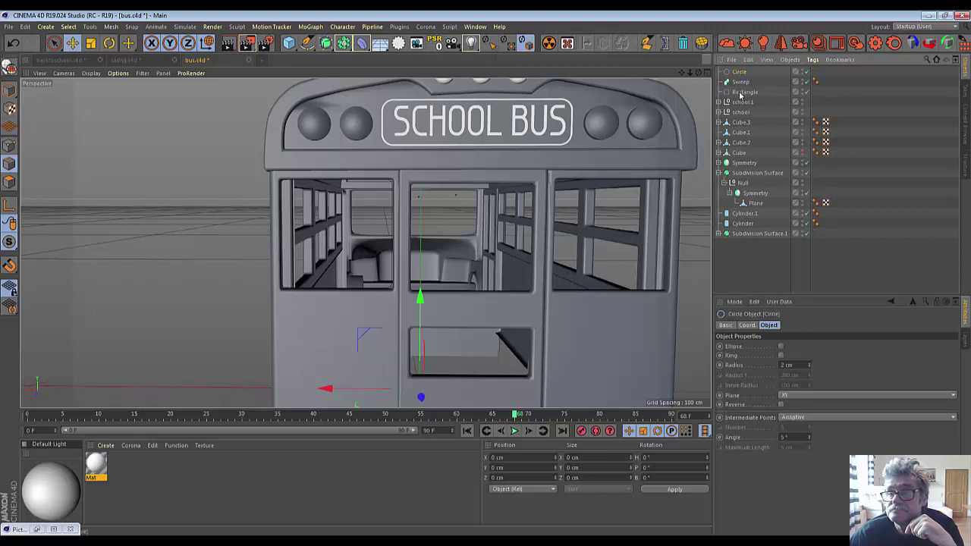
pyautogui.click(742, 92)
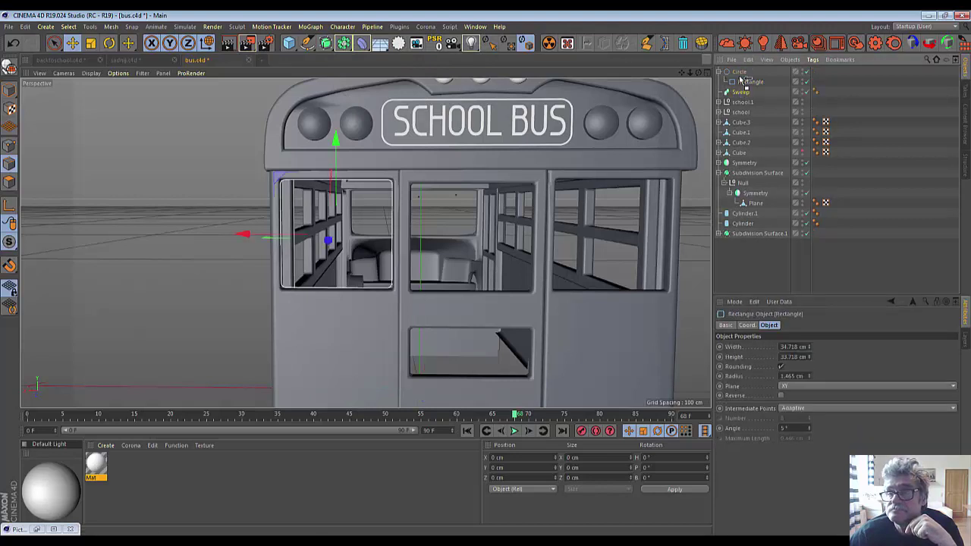
pyautogui.moveTo(740, 92); pyautogui.dragTo(740, 79)
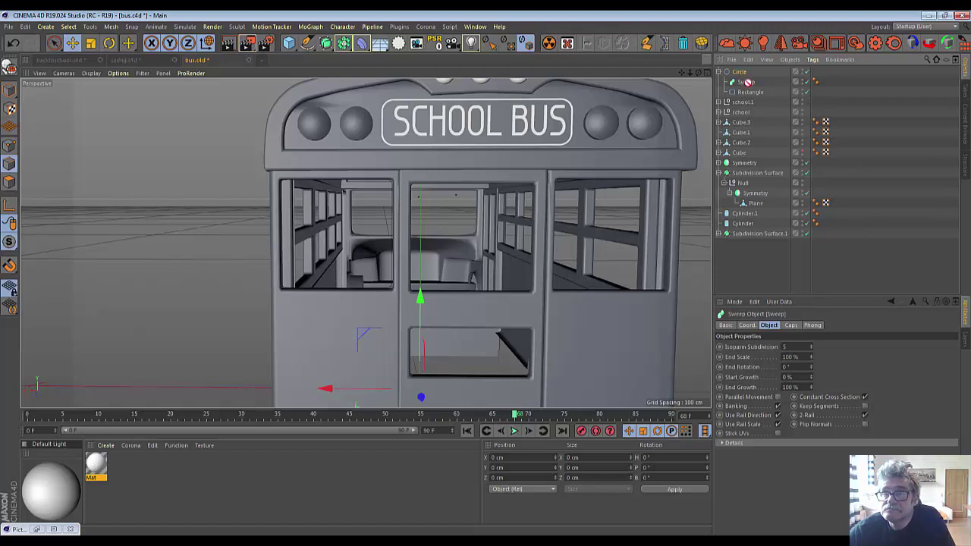
pyautogui.moveTo(745, 75); pyautogui.dragTo(741, 87)
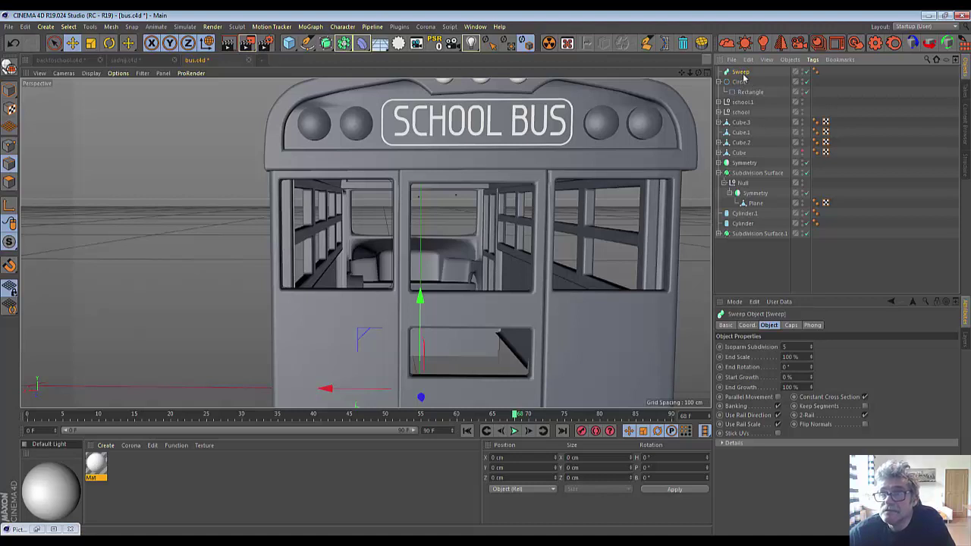
pyautogui.moveTo(748, 78)
pyautogui.mouseDown()
pyautogui.moveTo(749, 92)
pyautogui.moveTo(747, 74)
pyautogui.mouseUp()
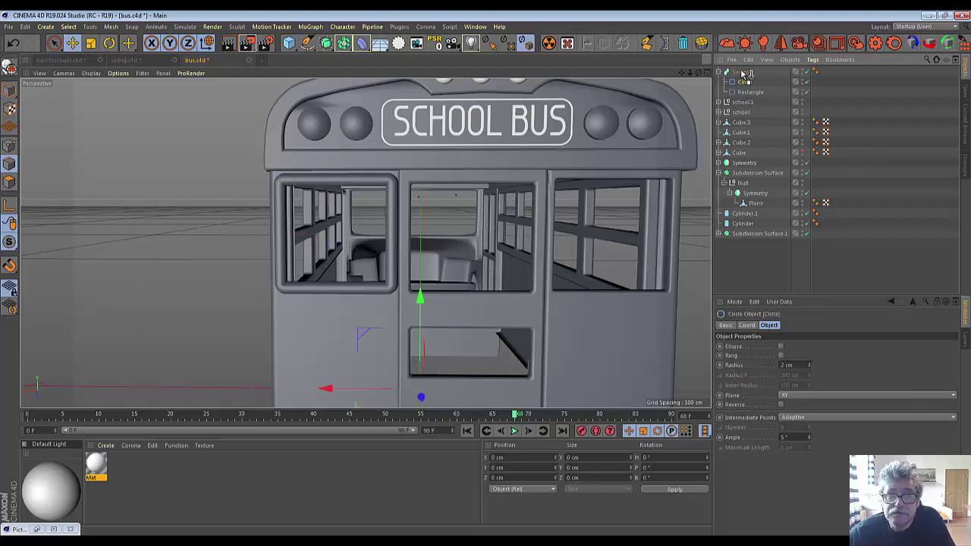
# Set the Circle profile's radius to 0.6 cm for a thinner frame tube.
pyautogui.click(809, 369)
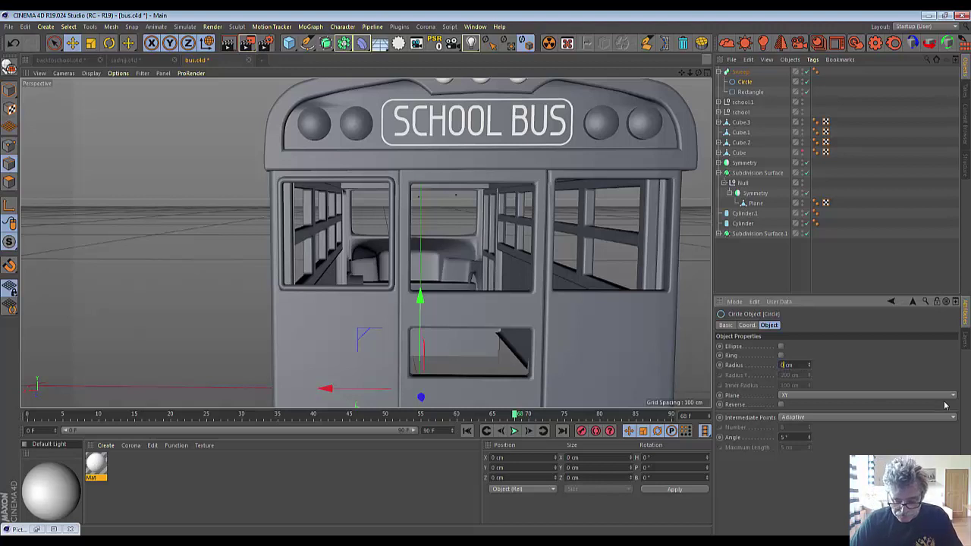
pyautogui.write('6')
pyautogui.press('Return')
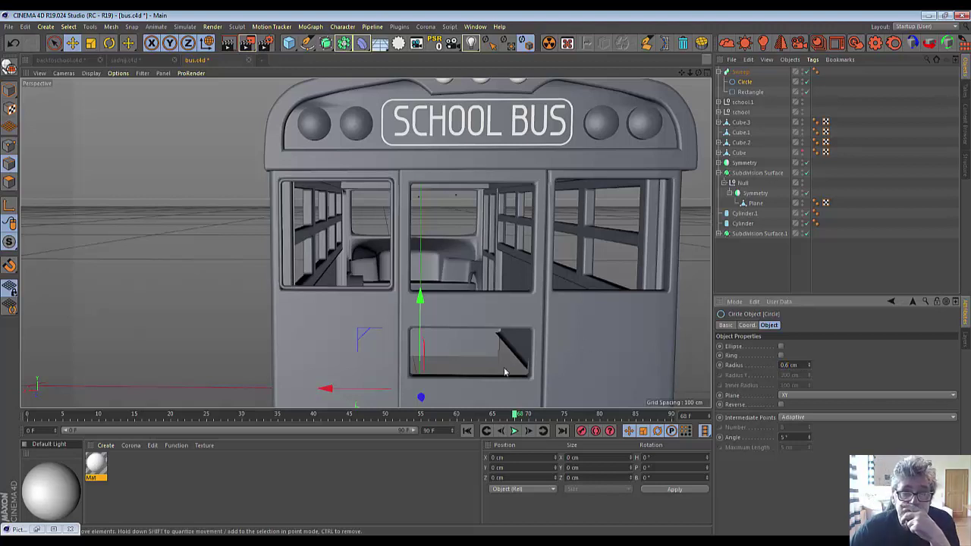
pyautogui.scroll(3, 301, 254)
pyautogui.scroll(2, 301, 252)
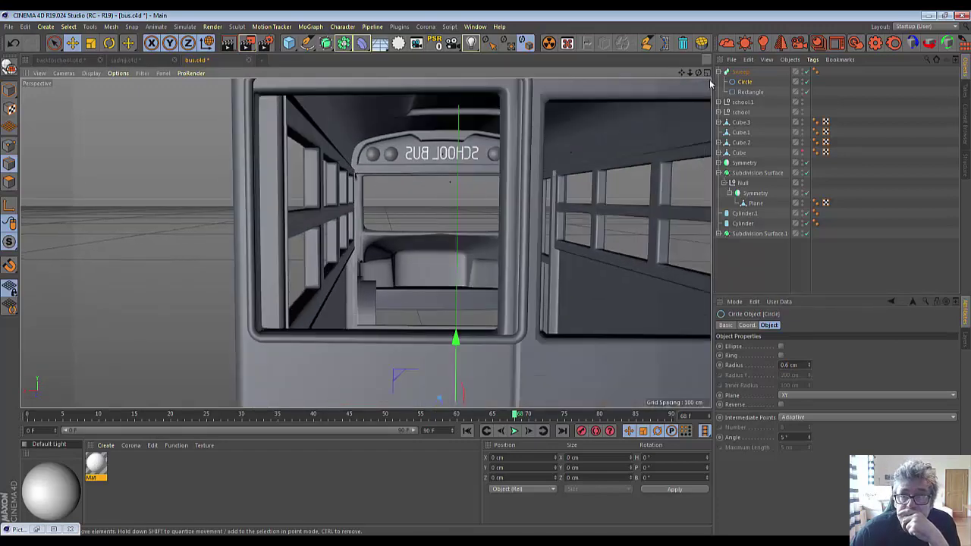
# Push the Sweep frame along its Z axis so it sits inside the left rear window opening.
pyautogui.keyDown('alt'); pyautogui.moveTo(427, 142); pyautogui.dragTo(470, 152); pyautogui.keyUp('alt')
pyautogui.moveTo(698, 73); pyautogui.dragTo(633, 136)
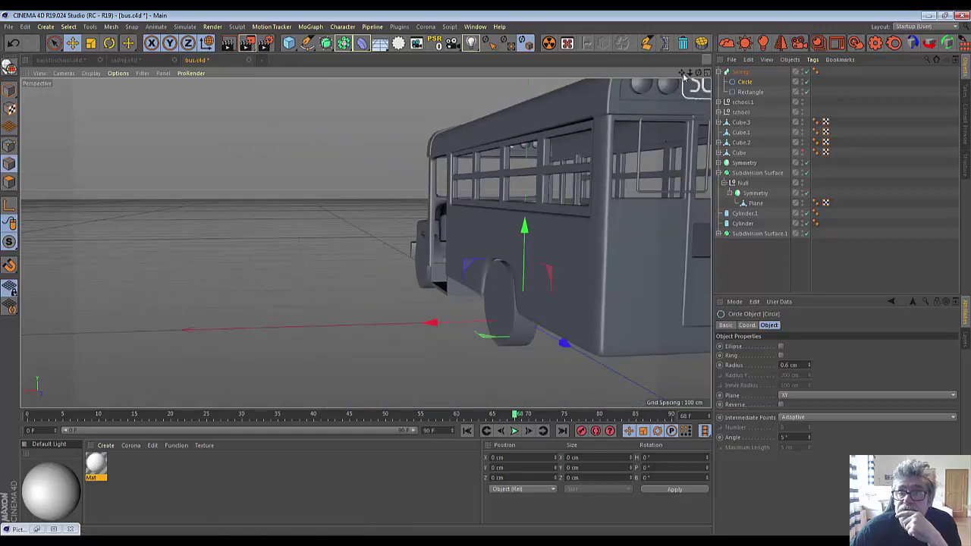
pyautogui.moveTo(682, 79)
pyautogui.mouseDown()
pyautogui.moveTo(716, 76)
pyautogui.moveTo(503, 314)
pyautogui.mouseUp()
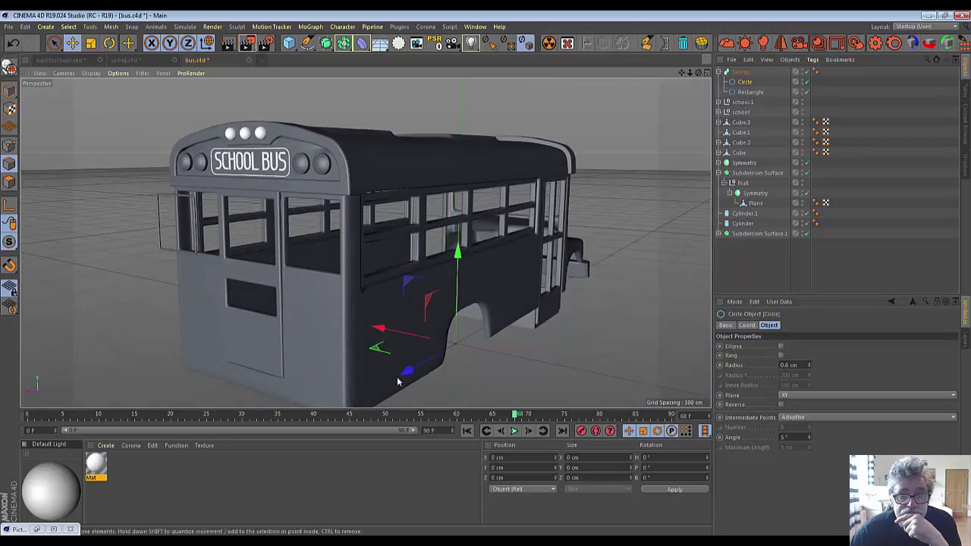
pyautogui.moveTo(408, 375); pyautogui.dragTo(413, 370)
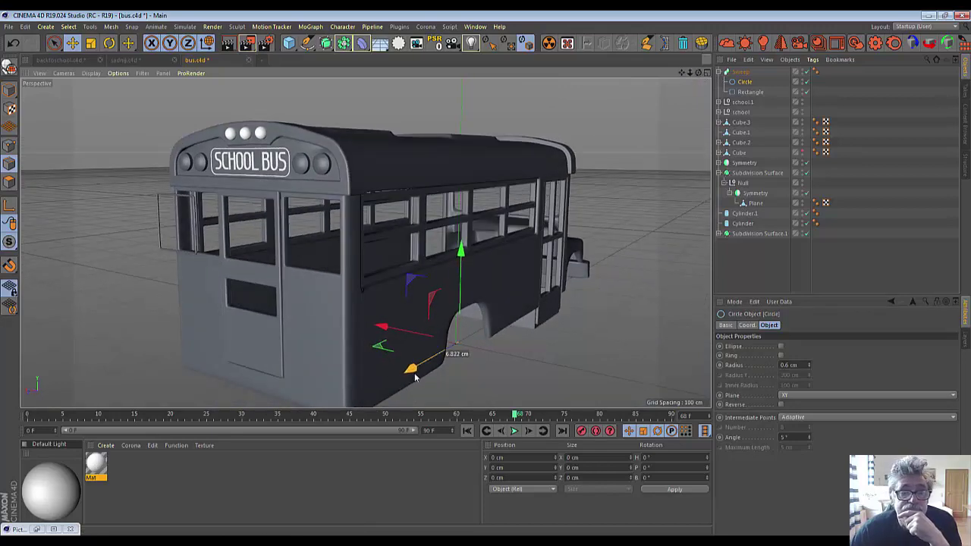
pyautogui.click(736, 72)
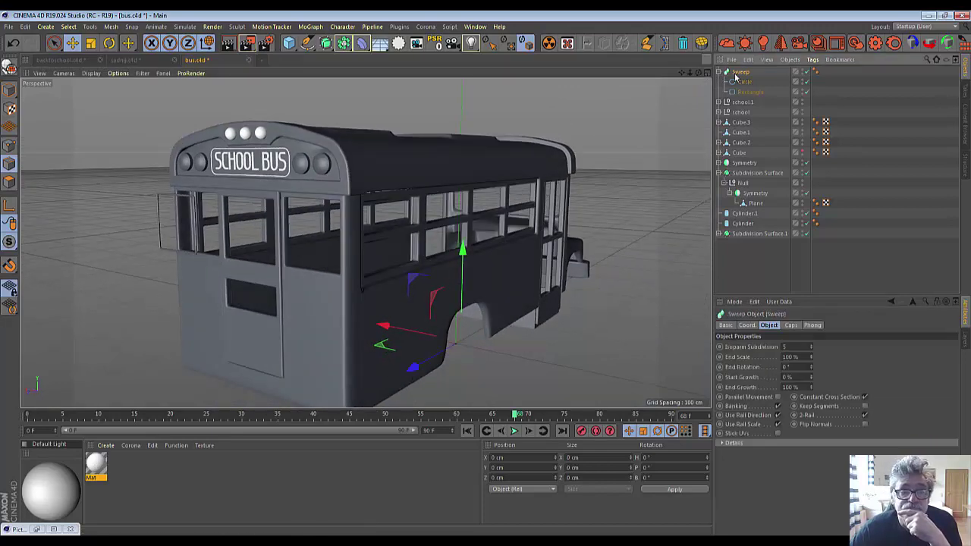
pyautogui.moveTo(402, 375); pyautogui.dragTo(417, 377)
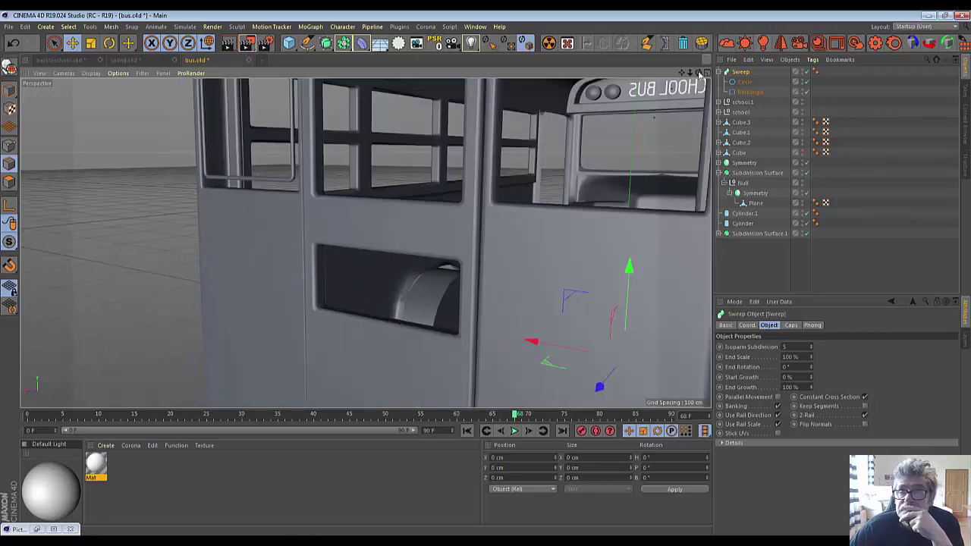
pyautogui.moveTo(699, 78); pyautogui.dragTo(768, 275)
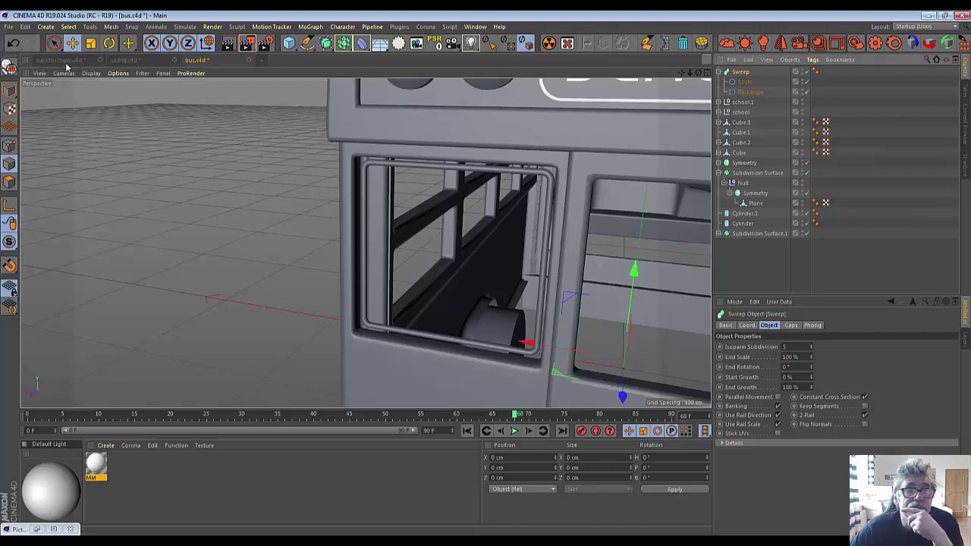
# Scale the window frame to about 101%, then move it down about 1.4 cm and slightly inward.
pyautogui.click(89, 44)
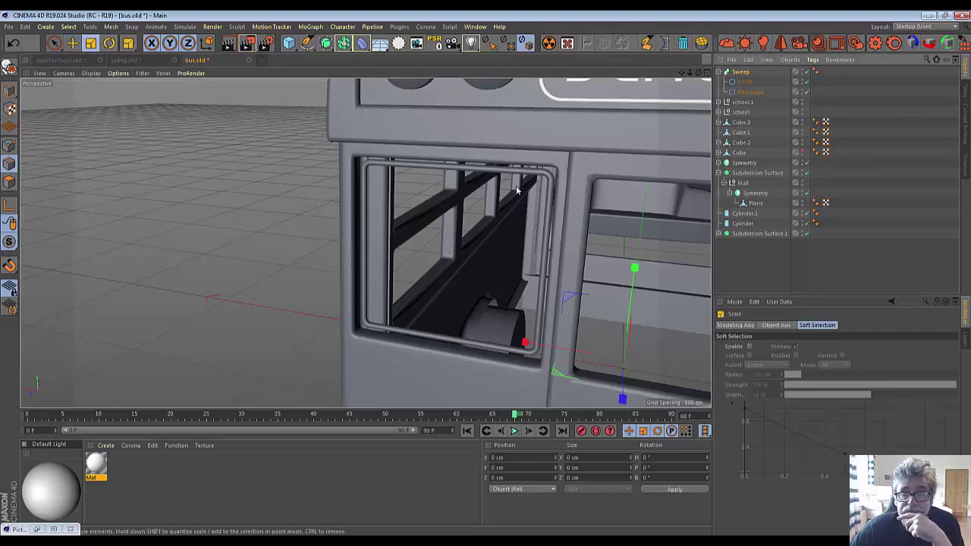
pyautogui.moveTo(610, 199); pyautogui.dragTo(614, 201)
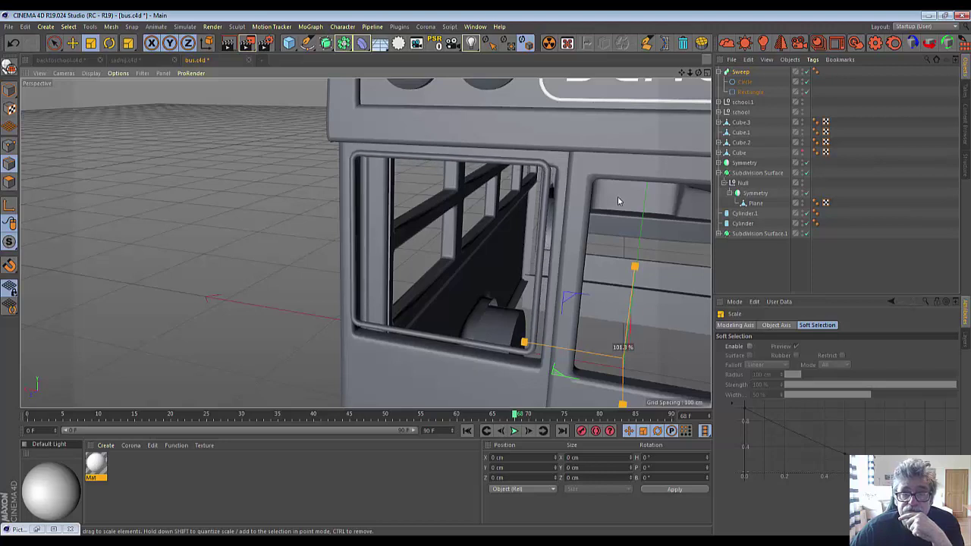
pyautogui.moveTo(615, 199); pyautogui.dragTo(617, 199)
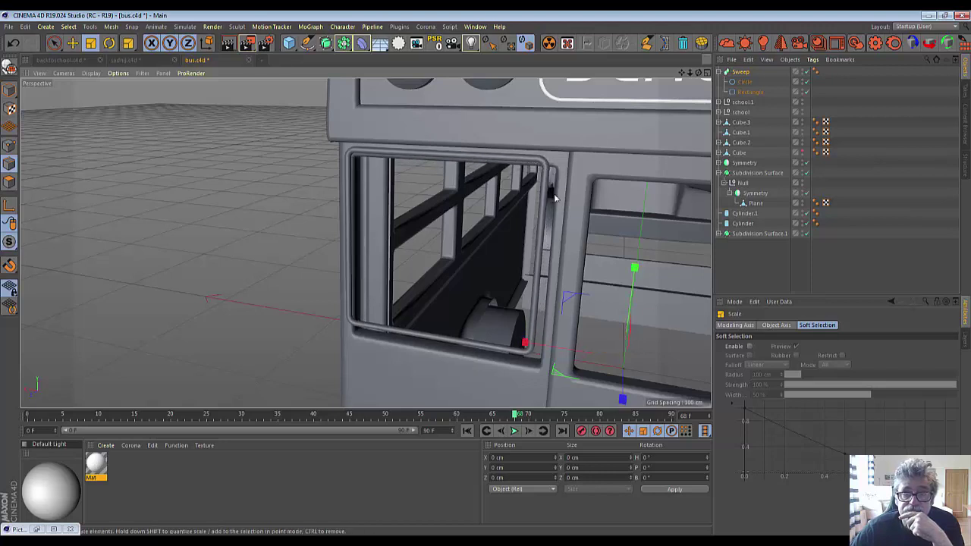
pyautogui.click(72, 43)
pyautogui.moveTo(636, 274); pyautogui.dragTo(651, 284)
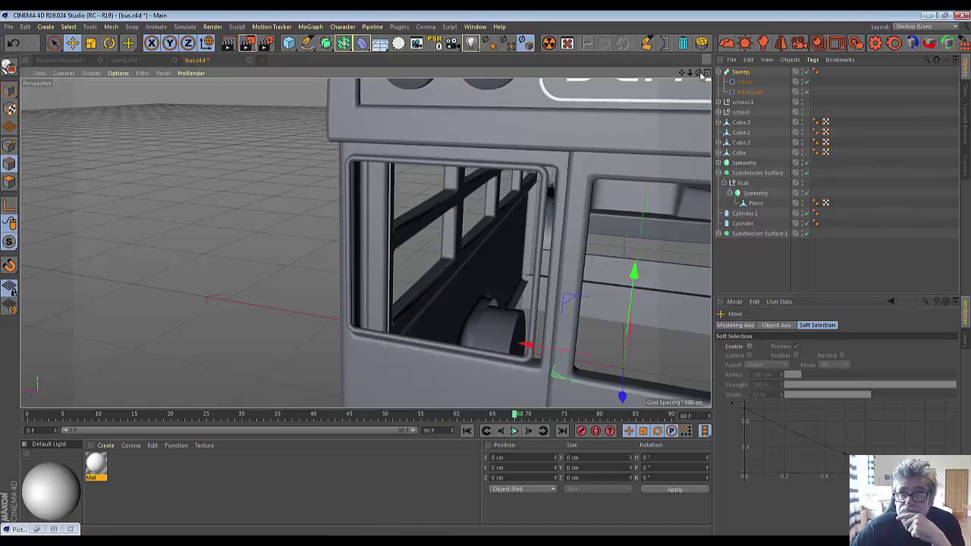
pyautogui.keyDown('alt'); pyautogui.moveTo(657, 250); pyautogui.dragTo(638, 128); pyautogui.keyUp('alt')
pyautogui.scroll(-3, 638, 127)
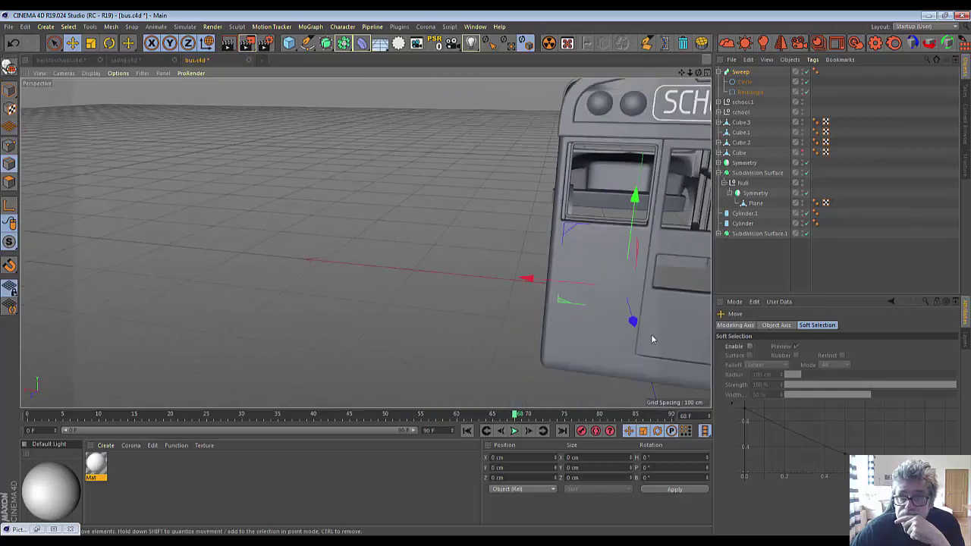
pyautogui.moveTo(633, 321); pyautogui.dragTo(636, 323)
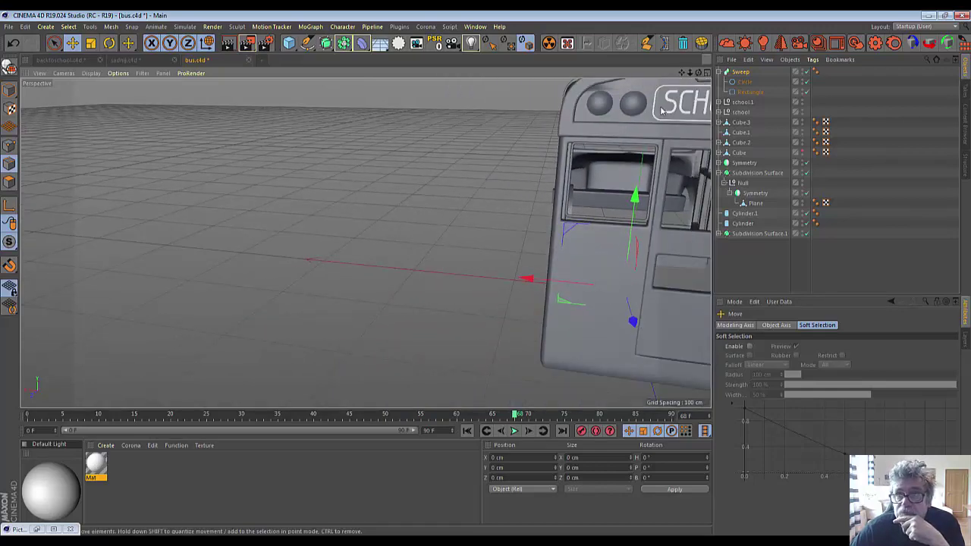
pyautogui.moveTo(683, 76); pyautogui.dragTo(510, 88)
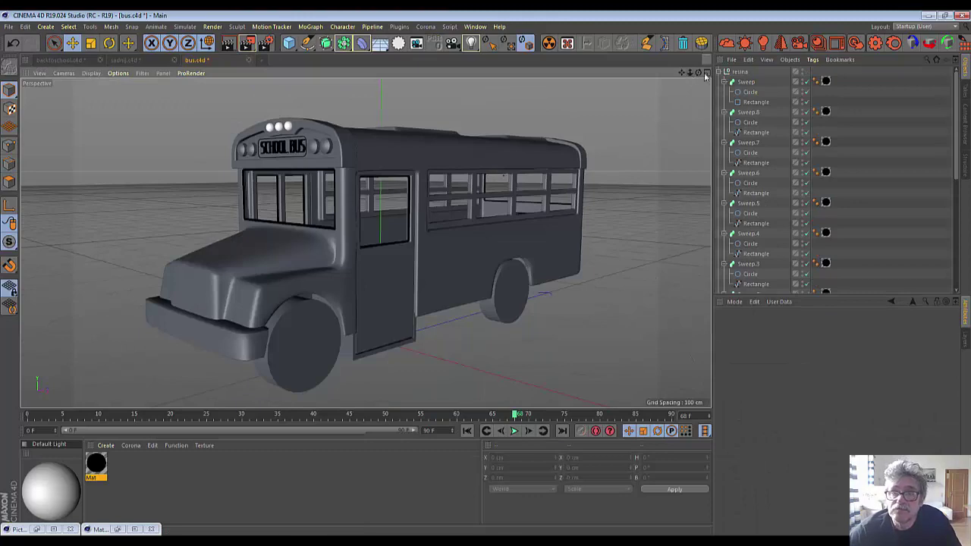
# Orbit and zoom around the bus to review the swept frames on every window.
pyautogui.keyDown('alt'); pyautogui.moveTo(380, 341); pyautogui.dragTo(430, 286); pyautogui.keyUp('alt')
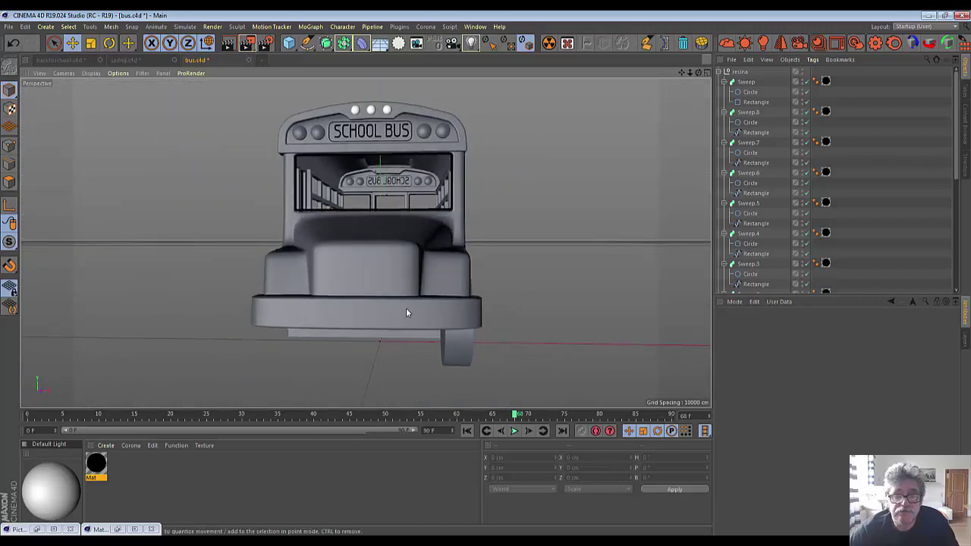
pyautogui.moveTo(698, 75); pyautogui.dragTo(663, 95)
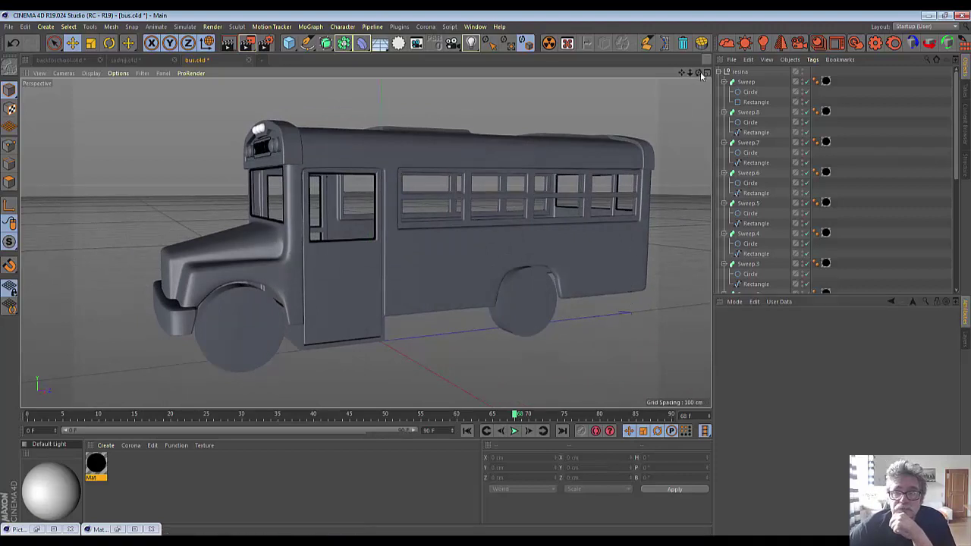
pyautogui.moveTo(661, 162)
pyautogui.keyDown('alt'); pyautogui.mouseDown()
pyautogui.moveTo(705, 166)
pyautogui.moveTo(398, 178)
pyautogui.mouseUp(); pyautogui.keyUp('alt')
pyautogui.keyDown('alt'); pyautogui.moveTo(380, 342); pyautogui.dragTo(625, 195); pyautogui.keyUp('alt')
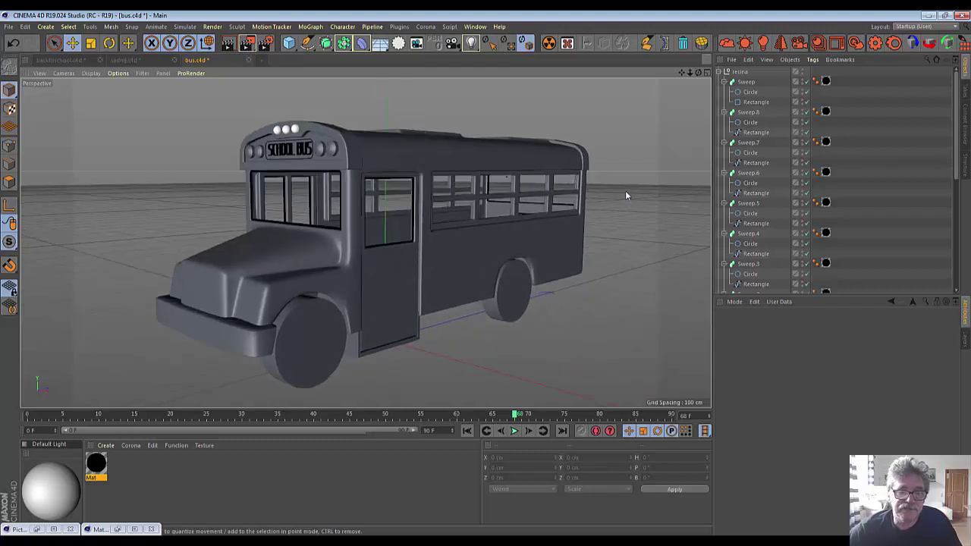
pyautogui.scroll(-2, 625, 191)
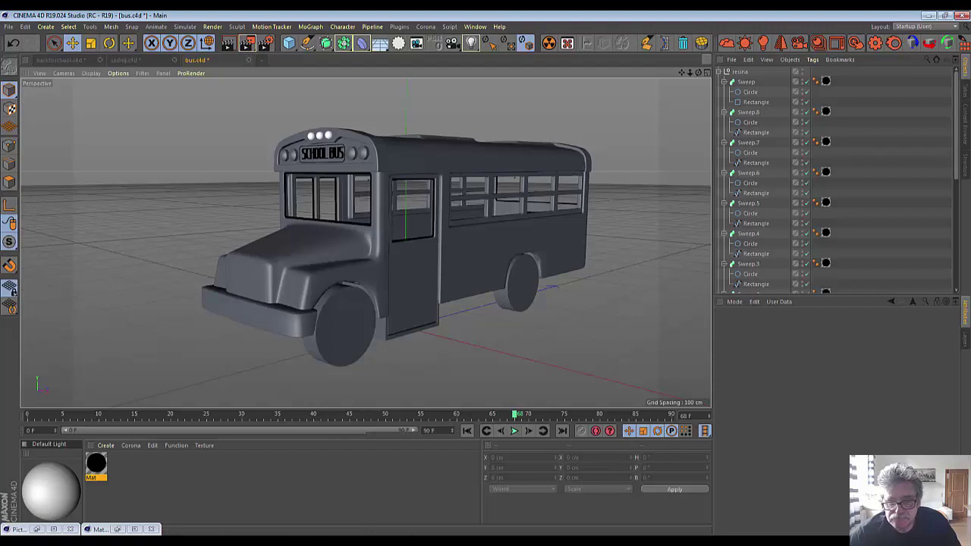
# Sink the Cube.4 plate into the hood front and make it 24.896 cm tall.
pyautogui.click(379, 529)
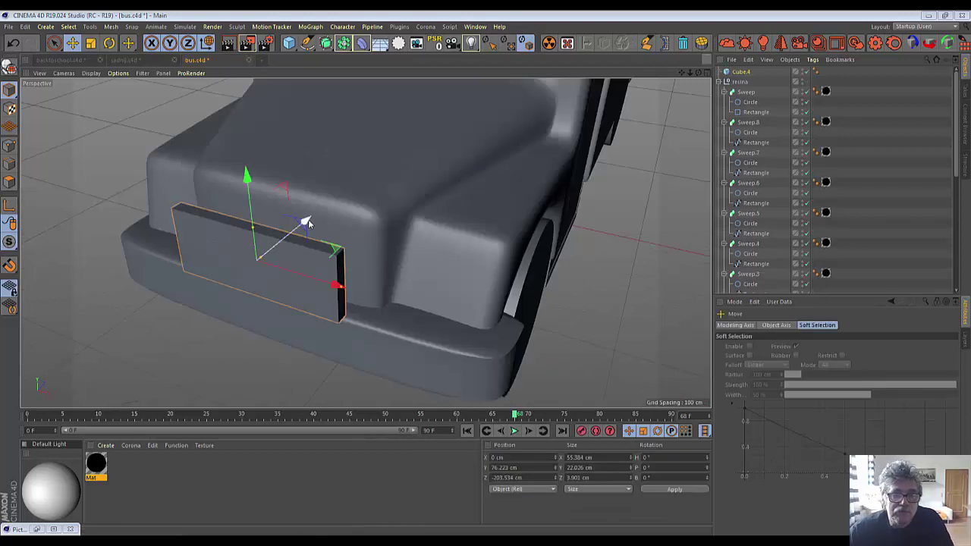
pyautogui.moveTo(304, 221); pyautogui.dragTo(331, 208)
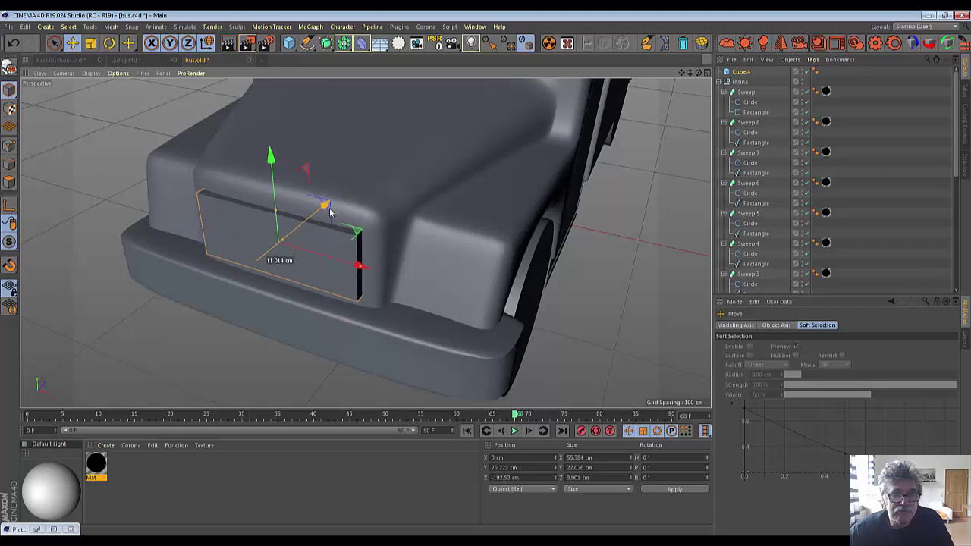
pyautogui.moveTo(331, 211); pyautogui.dragTo(278, 243)
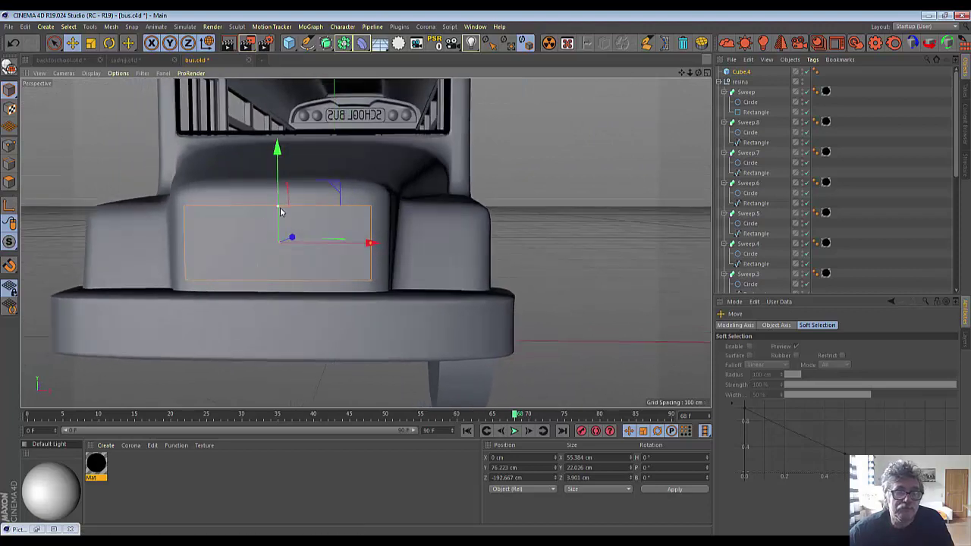
pyautogui.moveTo(278, 211); pyautogui.dragTo(276, 206)
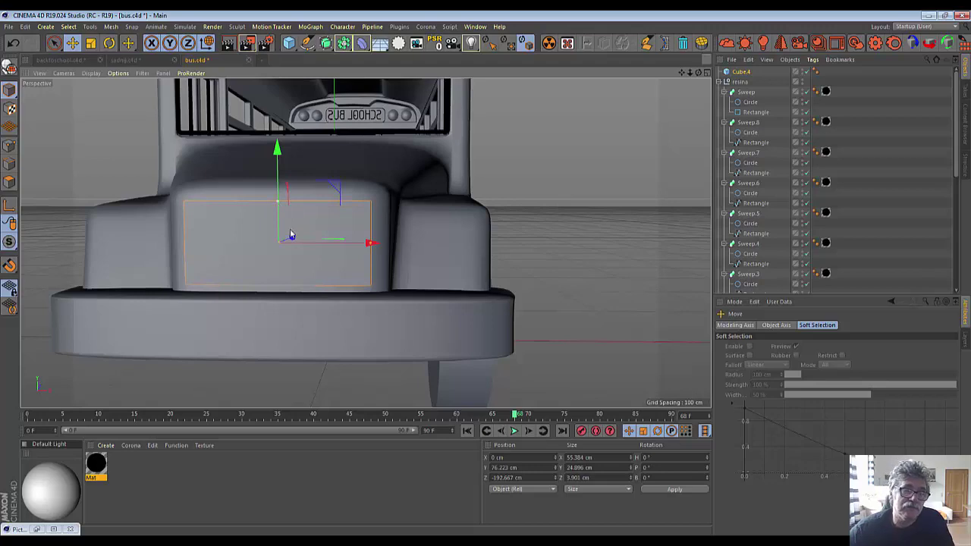
pyautogui.click(583, 346)
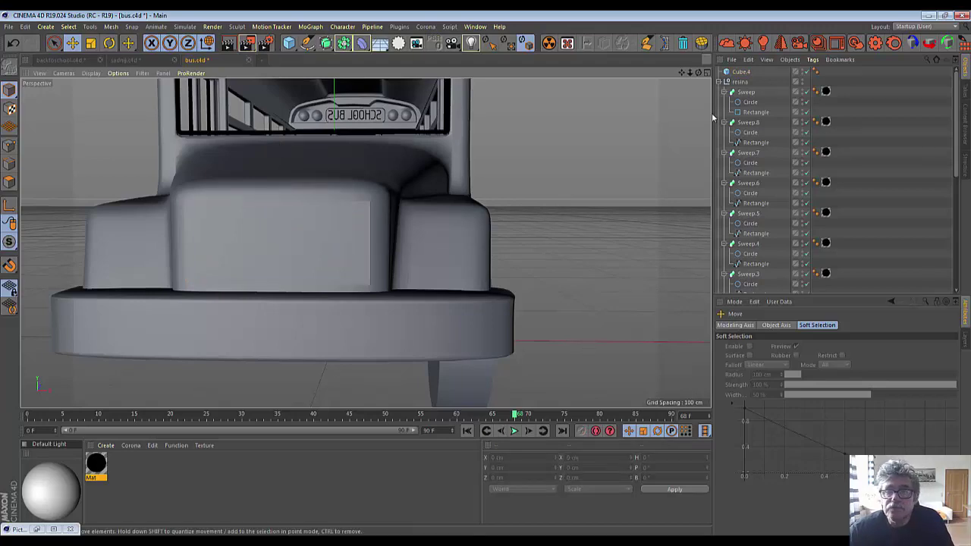
pyautogui.moveTo(697, 73); pyautogui.dragTo(61, 346)
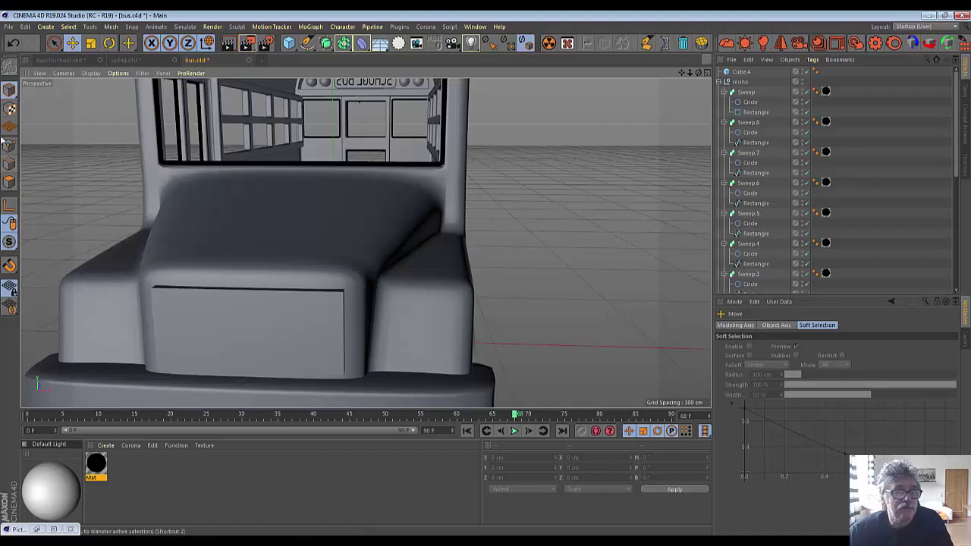
pyautogui.click(742, 73)
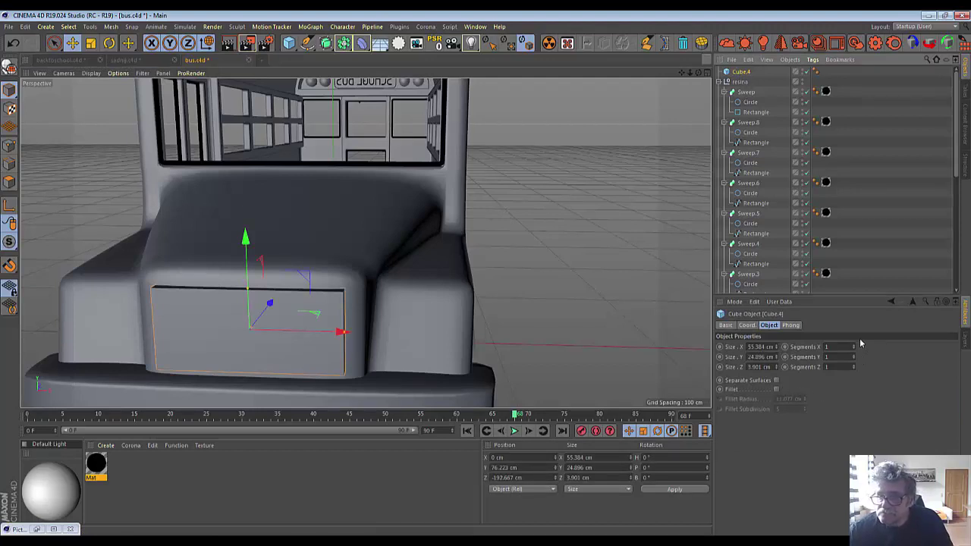
# Display mesh lines over the shaded viewport model.
pyautogui.click(68, 74)
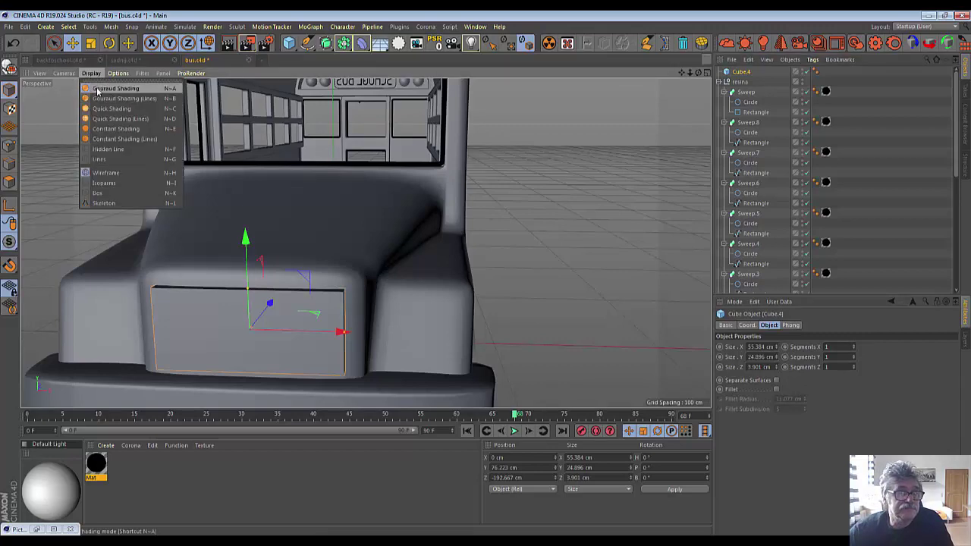
pyautogui.click(100, 97)
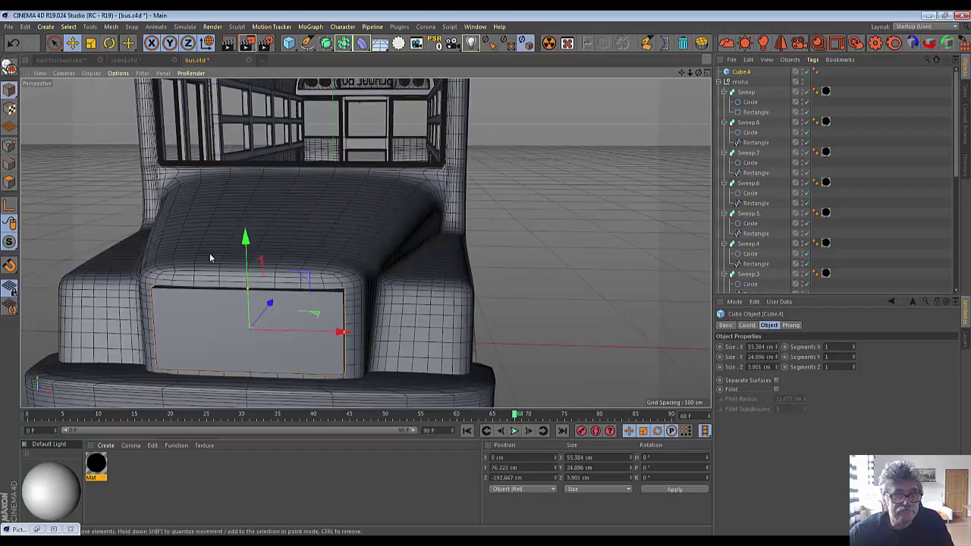
pyautogui.scroll(-3, 210, 258)
pyautogui.scroll(-2, 210, 258)
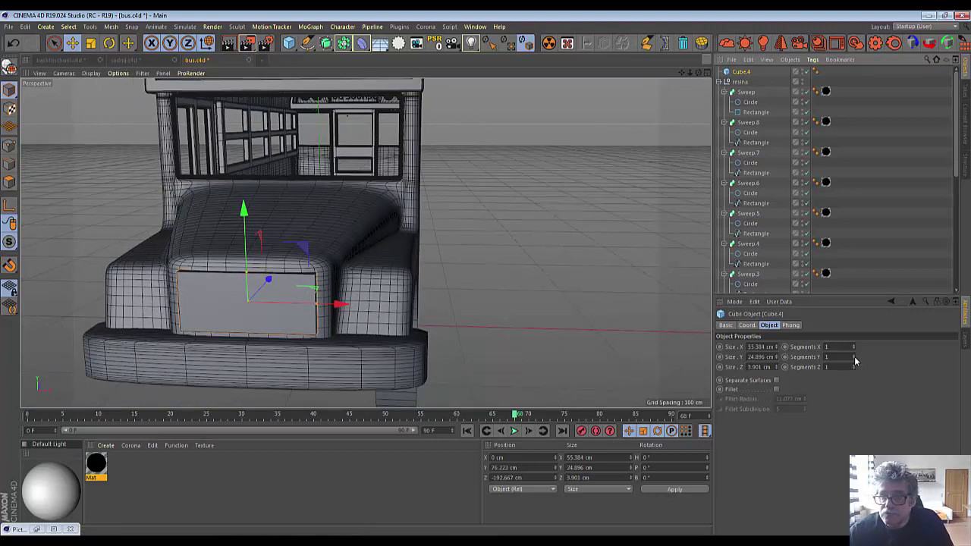
# Try several segment counts on the grille box, including 7 across, then return to one.
pyautogui.moveTo(853, 357); pyautogui.dragTo(854, 334)
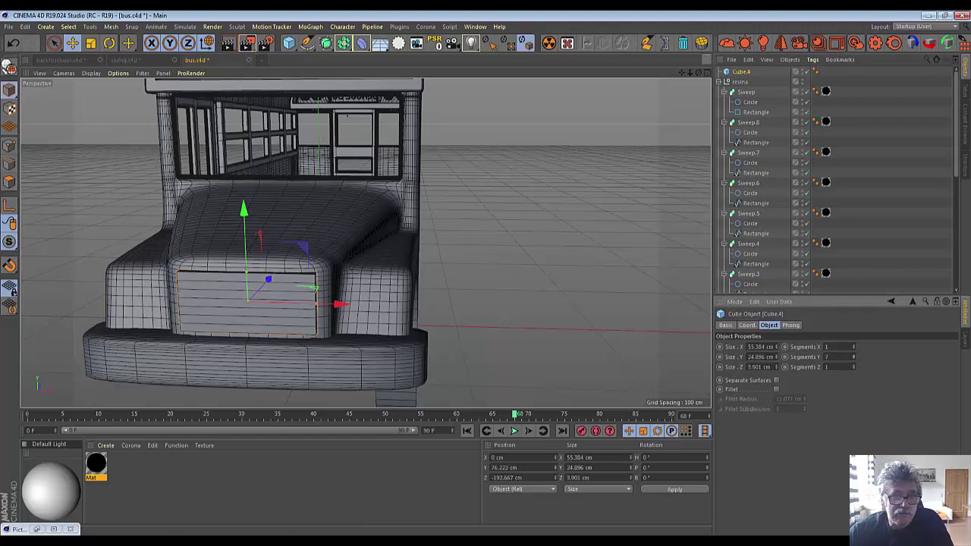
pyautogui.click(853, 355)
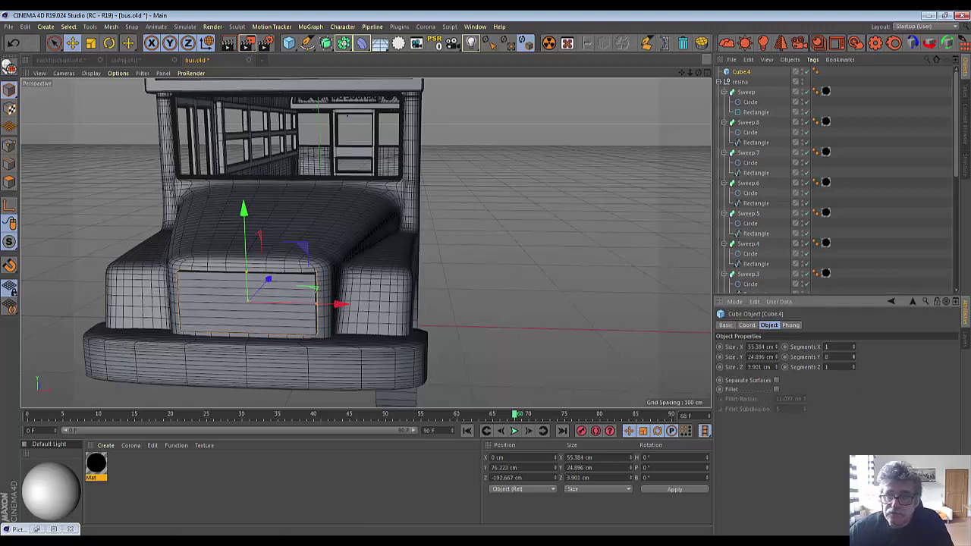
pyautogui.moveTo(854, 361)
pyautogui.mouseDown()
pyautogui.moveTo(843, 367)
pyautogui.moveTo(853, 349)
pyautogui.moveTo(853, 361)
pyautogui.moveTo(854, 326)
pyautogui.mouseUp()
pyautogui.click(853, 345)
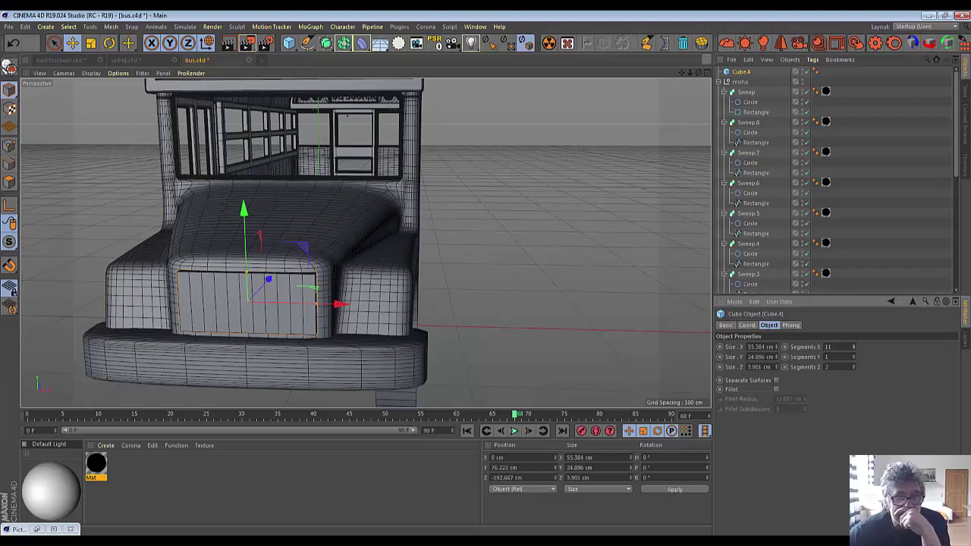
pyautogui.moveTo(854, 346); pyautogui.dragTo(853, 339)
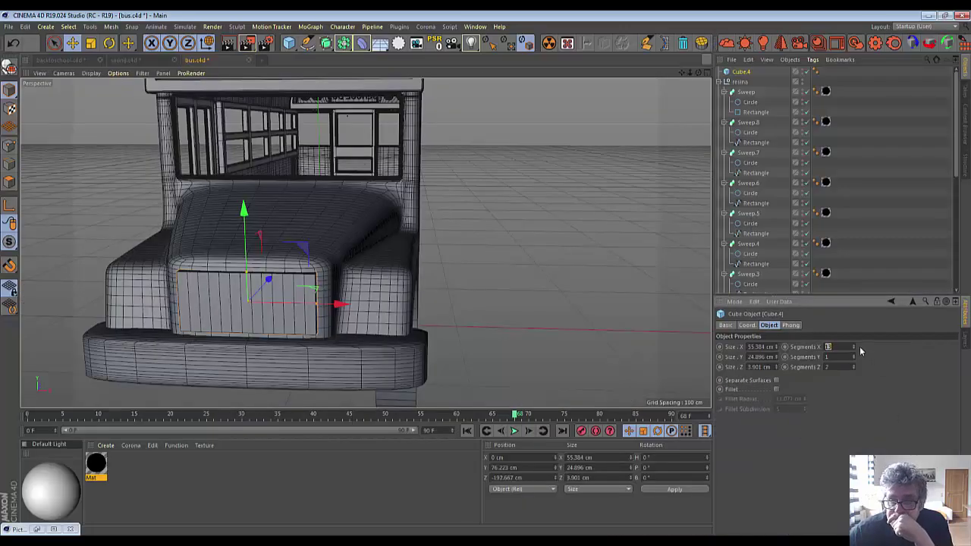
pyautogui.write('7')
pyautogui.press('Return')
pyautogui.moveTo(853, 347)
pyautogui.mouseDown()
pyautogui.moveTo(854, 362)
pyautogui.moveTo(854, 342)
pyautogui.mouseUp()
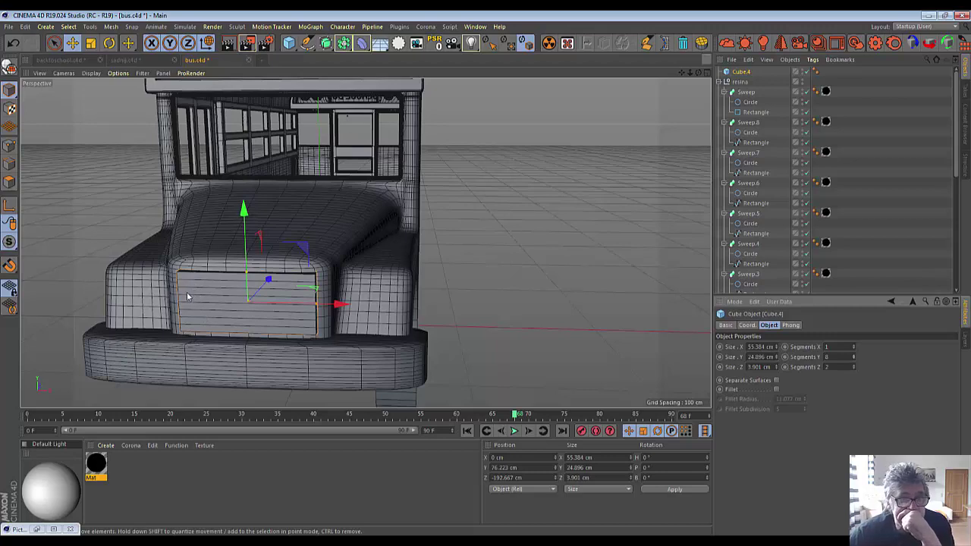
# Give the grille box 11 horizontal strips and 3 segments across.
pyautogui.scroll(2, 179, 310)
pyautogui.scroll(3, 179, 313)
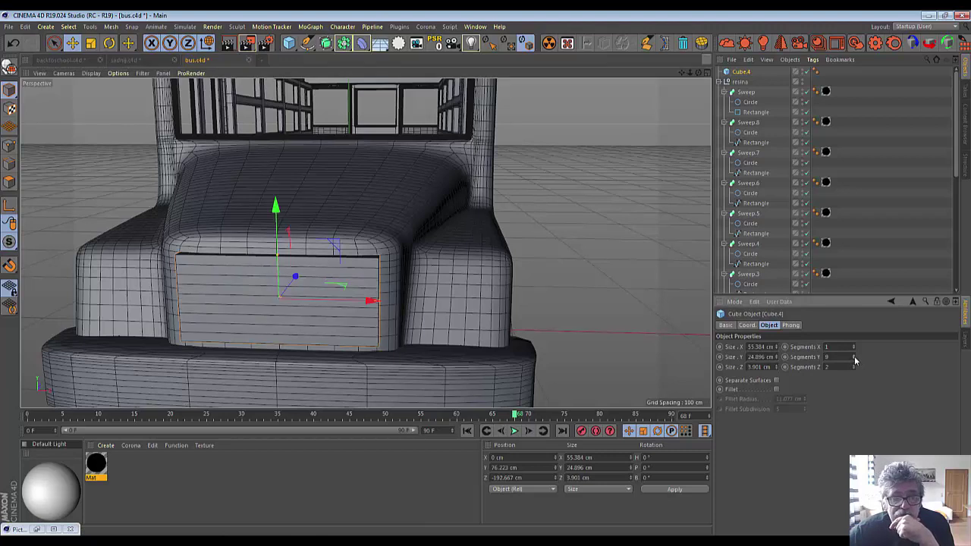
pyautogui.moveTo(855, 362); pyautogui.dragTo(855, 356)
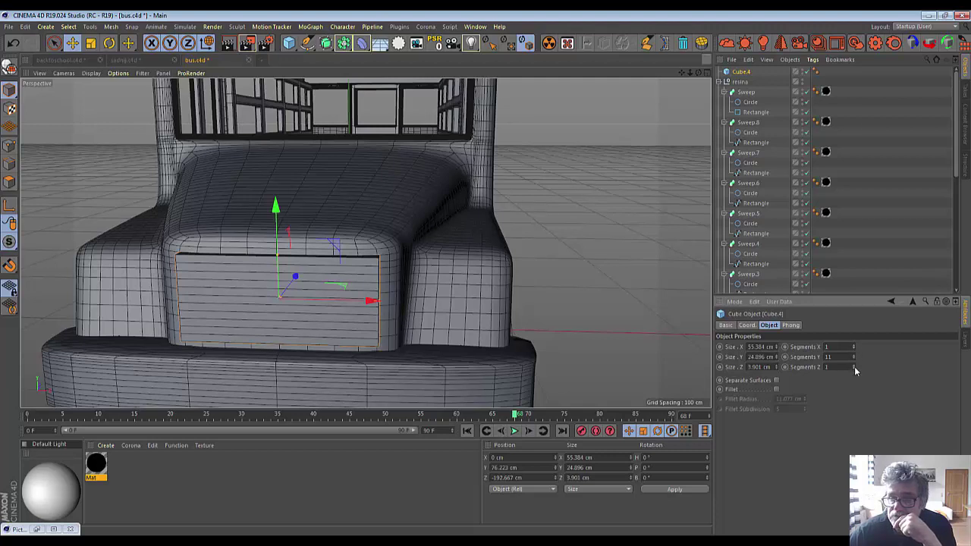
pyautogui.click(854, 347)
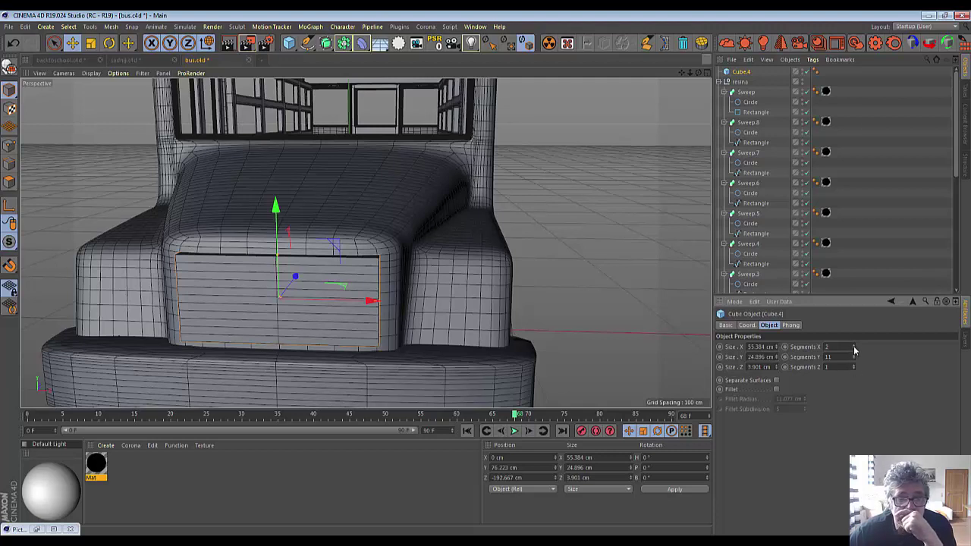
pyautogui.click(853, 346)
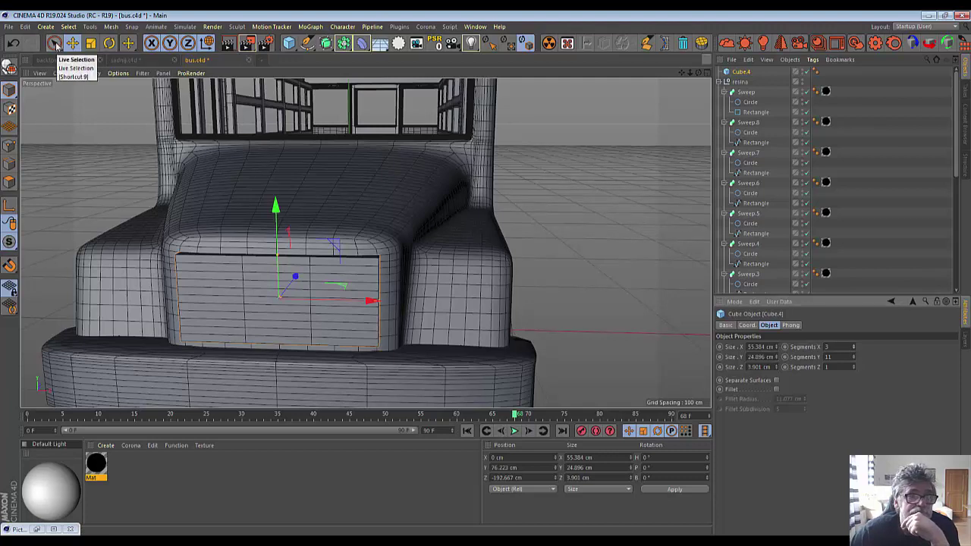
# Make Cube.4 editable and brush-select a vertical column of its points.
pyautogui.click(9, 70)
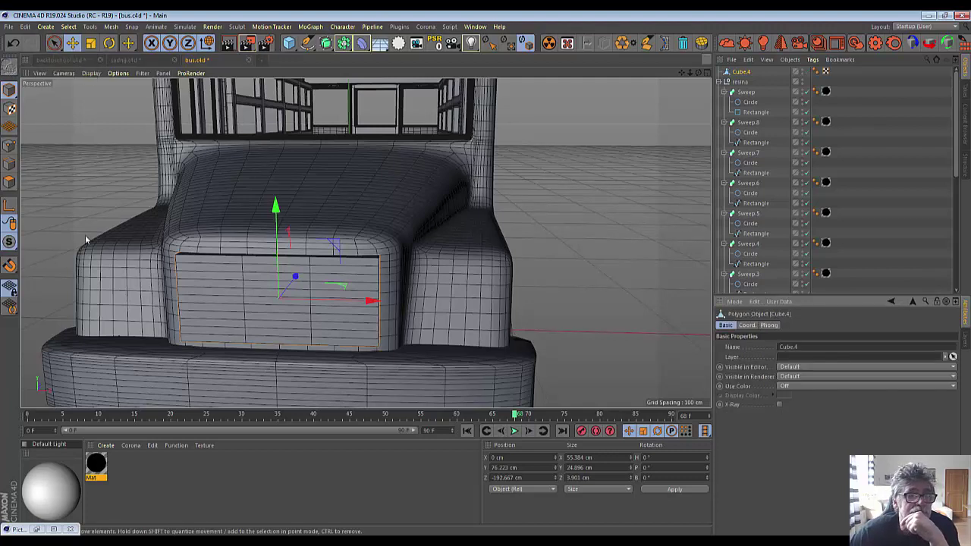
pyautogui.click(10, 149)
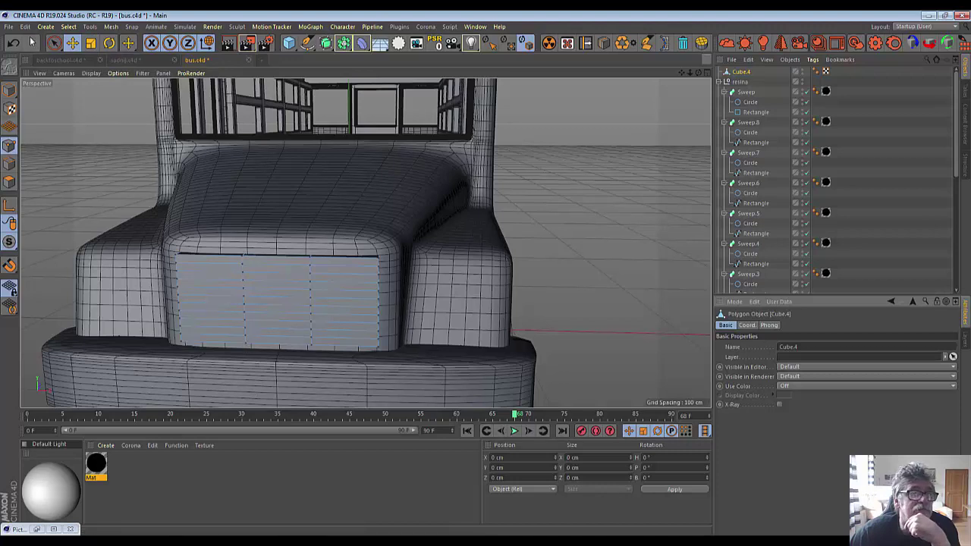
pyautogui.moveTo(54, 43); pyautogui.dragTo(73, 59)
pyautogui.click(74, 58)
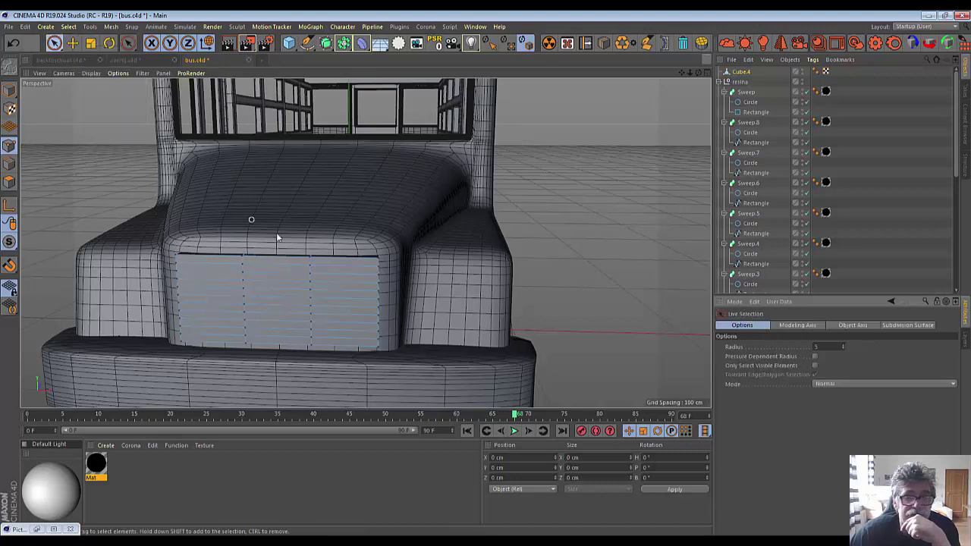
pyautogui.click(245, 258)
pyautogui.moveTo(244, 290); pyautogui.dragTo(244, 339)
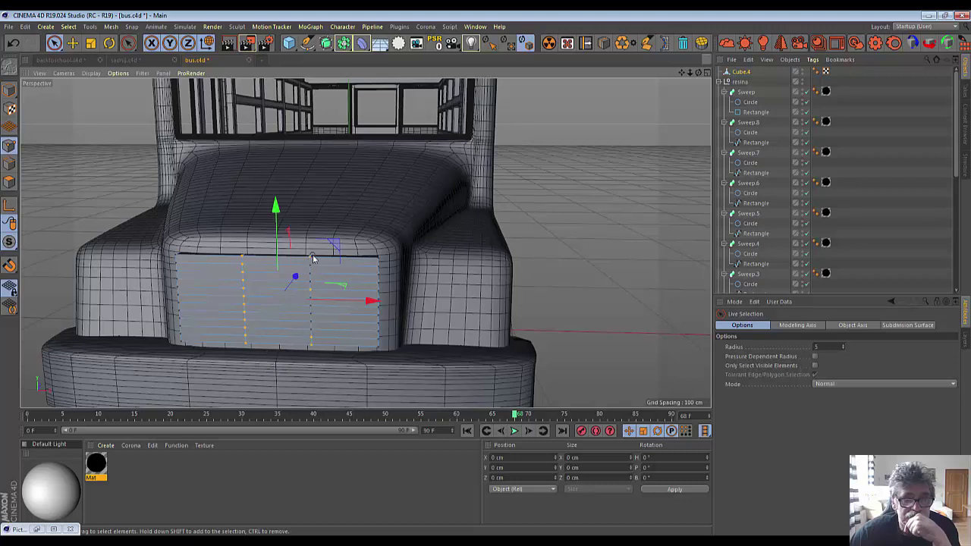
# At brush radius 10, select the inner point columns and scale them outward toward the sides.
pyautogui.click(843, 345)
pyautogui.click(844, 346)
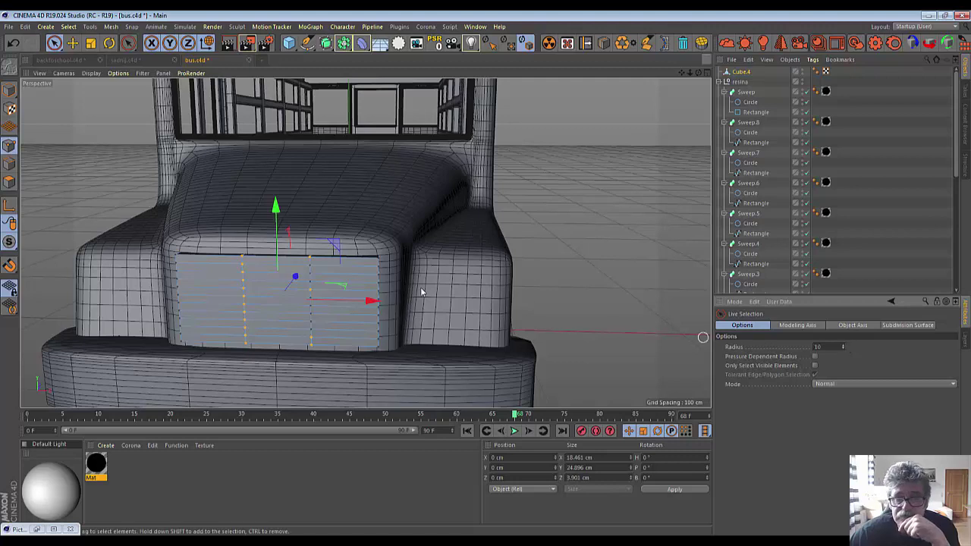
pyautogui.click(310, 254)
pyautogui.moveTo(309, 297); pyautogui.dragTo(310, 362)
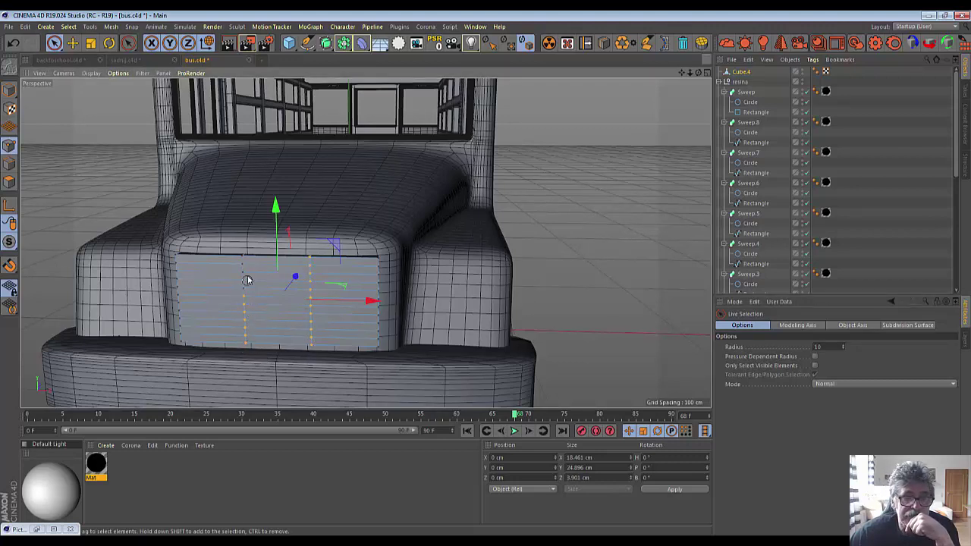
pyautogui.click(91, 43)
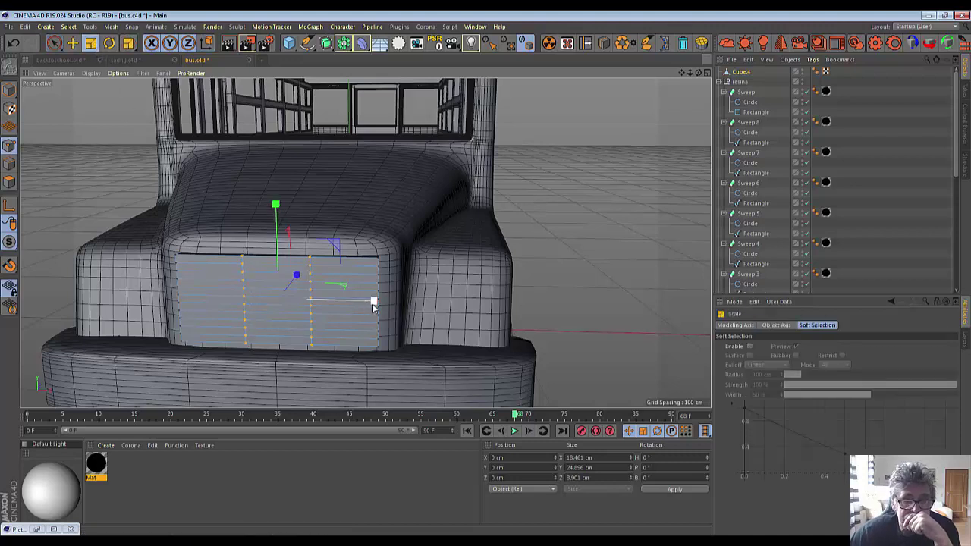
pyautogui.moveTo(374, 305); pyautogui.dragTo(394, 313)
pyautogui.moveTo(478, 339); pyautogui.dragTo(533, 347)
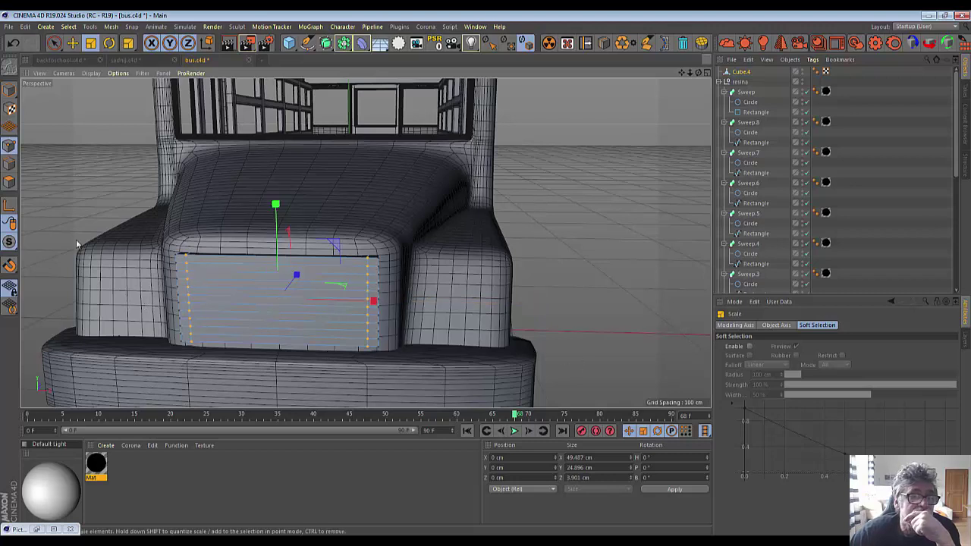
# Select five alternating horizontal strips of the grille in Polygons mode.
pyautogui.click(10, 182)
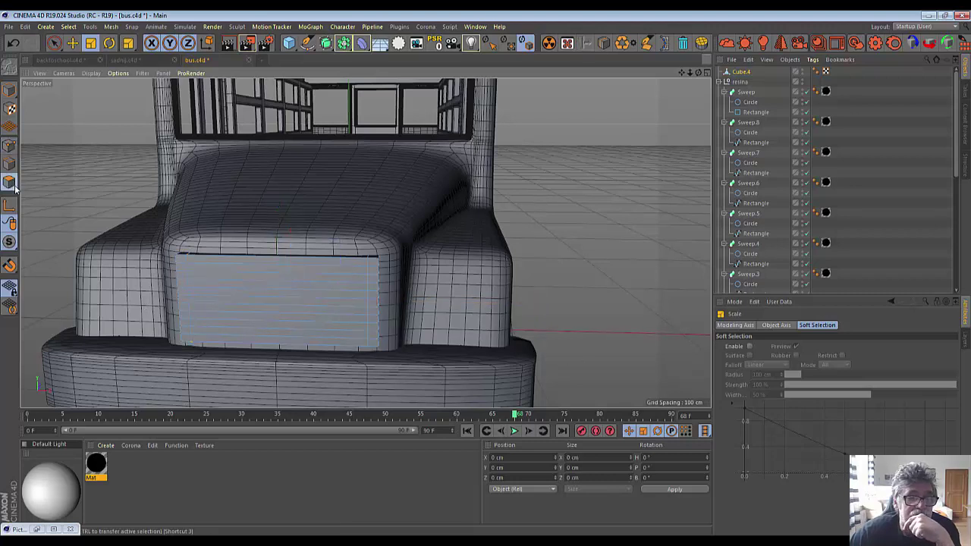
pyautogui.click(223, 274)
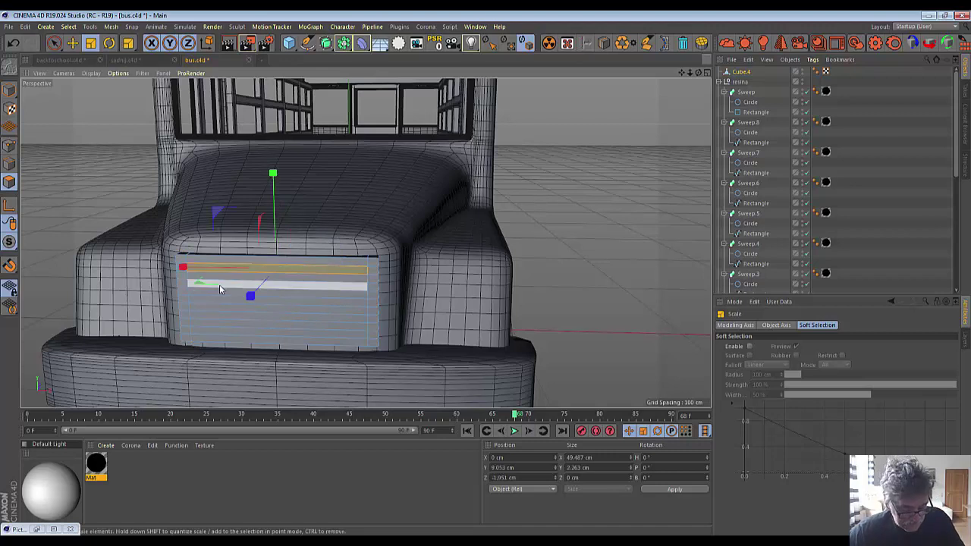
pyautogui.keyDown('shift'); pyautogui.click(219, 286); pyautogui.keyUp('shift')
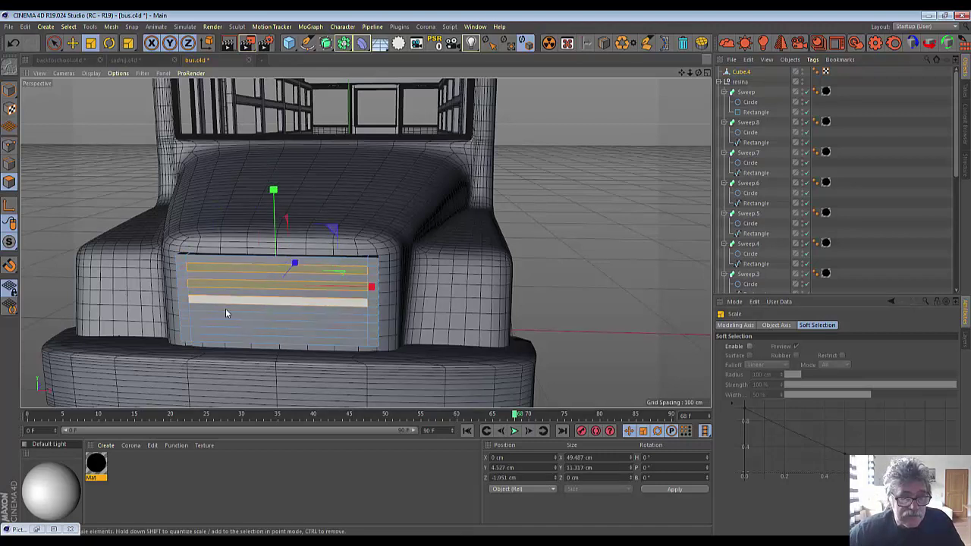
pyautogui.keyDown('shift'); pyautogui.click(225, 304); pyautogui.keyUp('shift')
pyautogui.keyDown('shift'); pyautogui.click(225, 319); pyautogui.keyUp('shift')
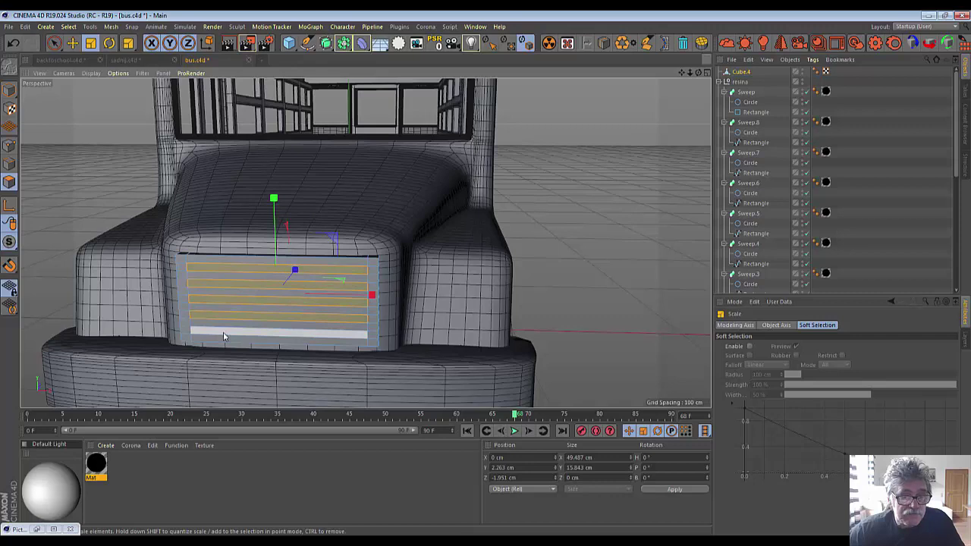
pyautogui.keyDown('shift'); pyautogui.click(224, 336); pyautogui.keyUp('shift')
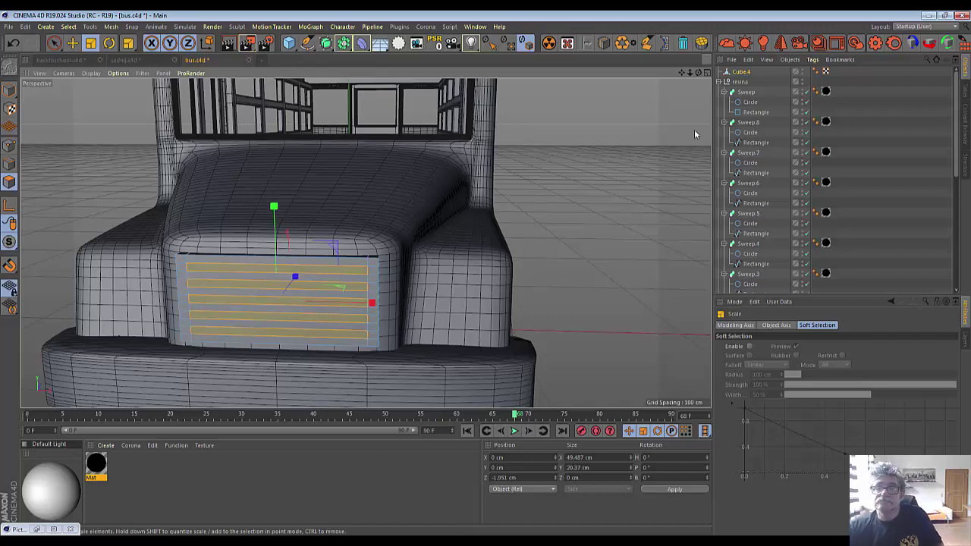
# Recess the selected strips about 0.275 cm along Z, then drop the selection.
pyautogui.moveTo(699, 73); pyautogui.dragTo(80, 118)
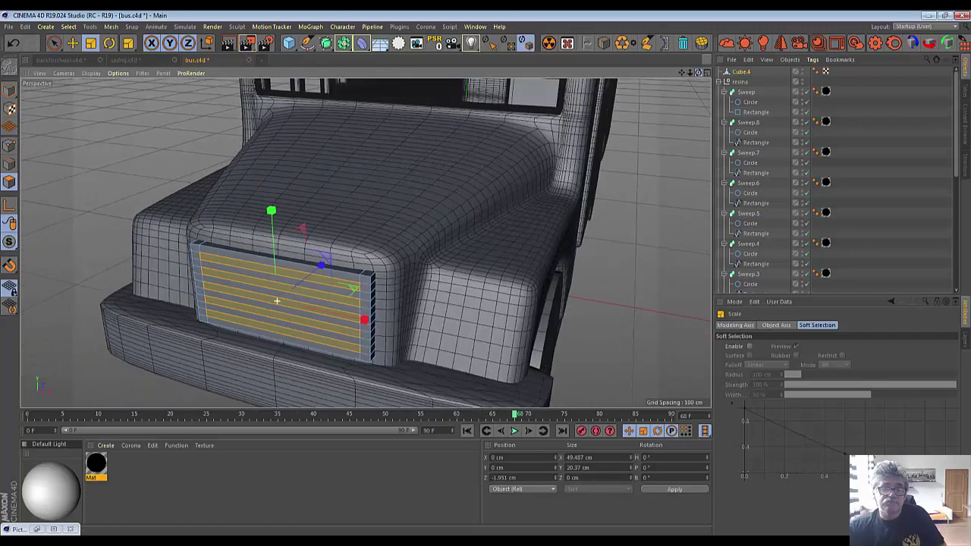
pyautogui.click(72, 44)
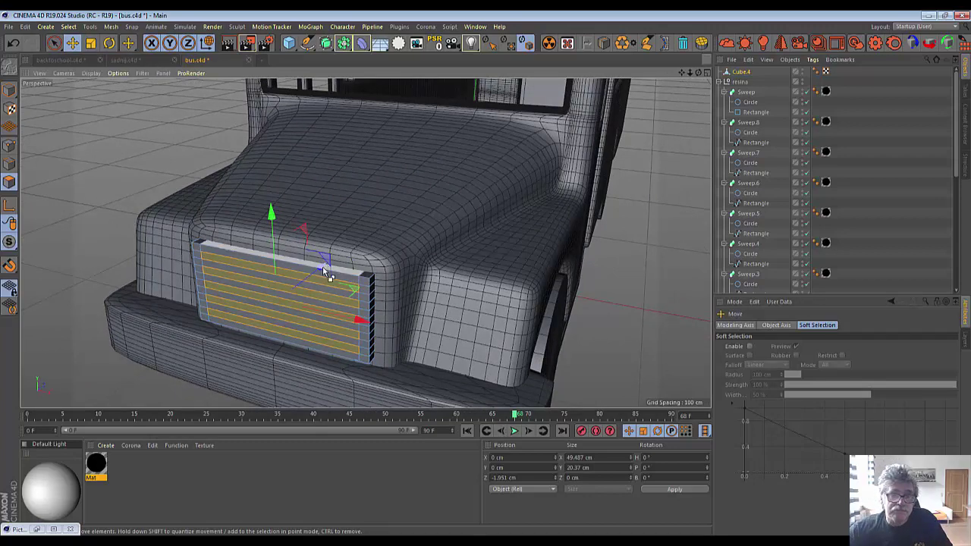
pyautogui.moveTo(323, 267); pyautogui.dragTo(331, 272)
pyautogui.keyDown('alt'); pyautogui.moveTo(590, 264); pyautogui.dragTo(122, 90); pyautogui.keyUp('alt')
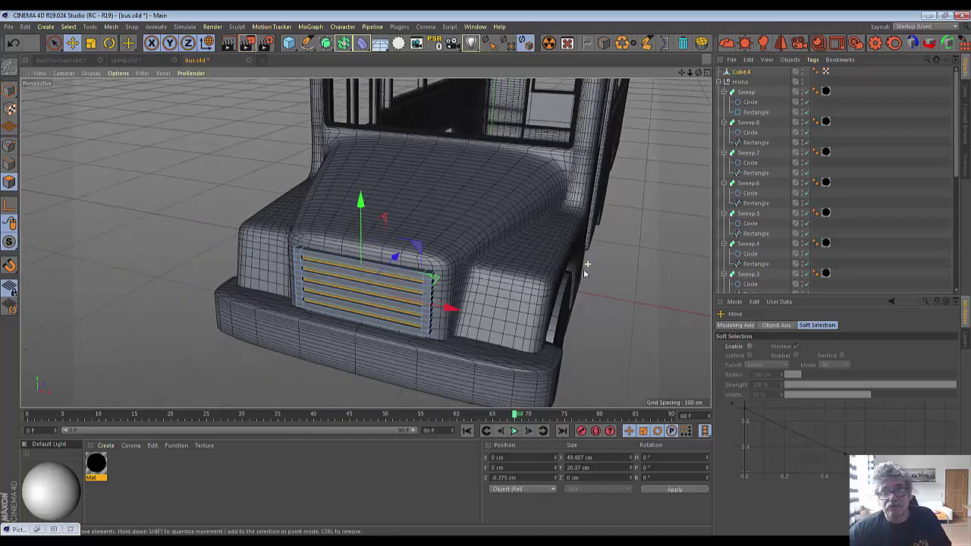
pyautogui.click(54, 43)
pyautogui.click(61, 160)
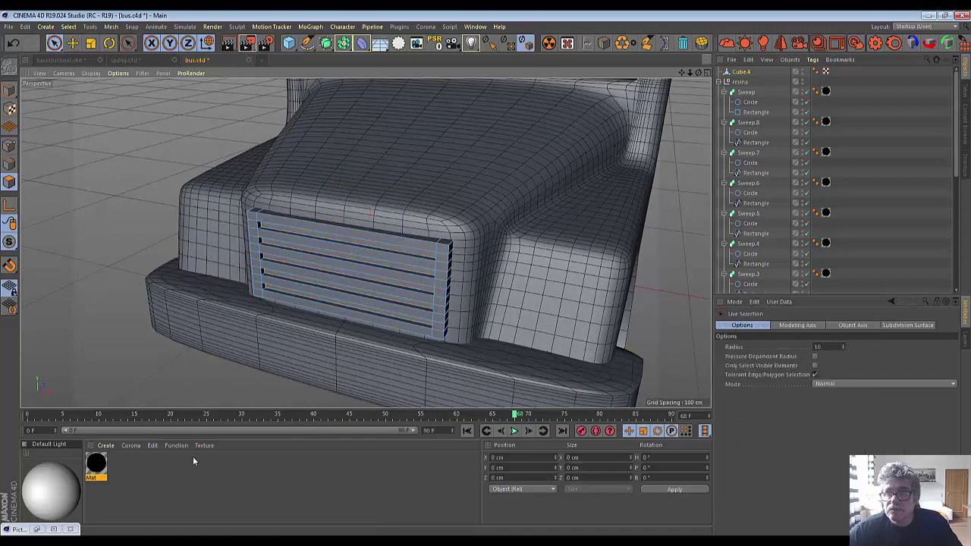
# Add a Bevel deformer under Cube.4 with Use Angle and Limit on and a 5° threshold.
pyautogui.click(362, 45)
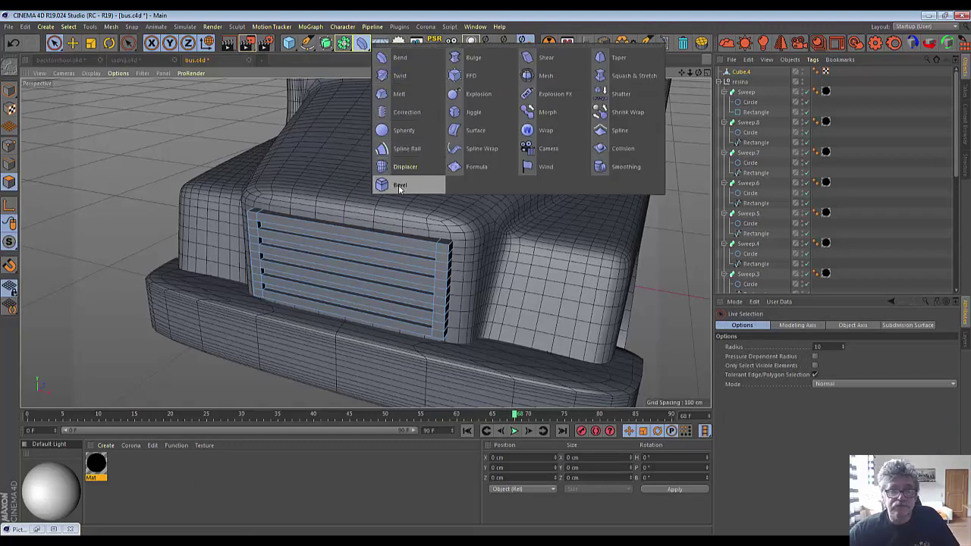
pyautogui.click(400, 186)
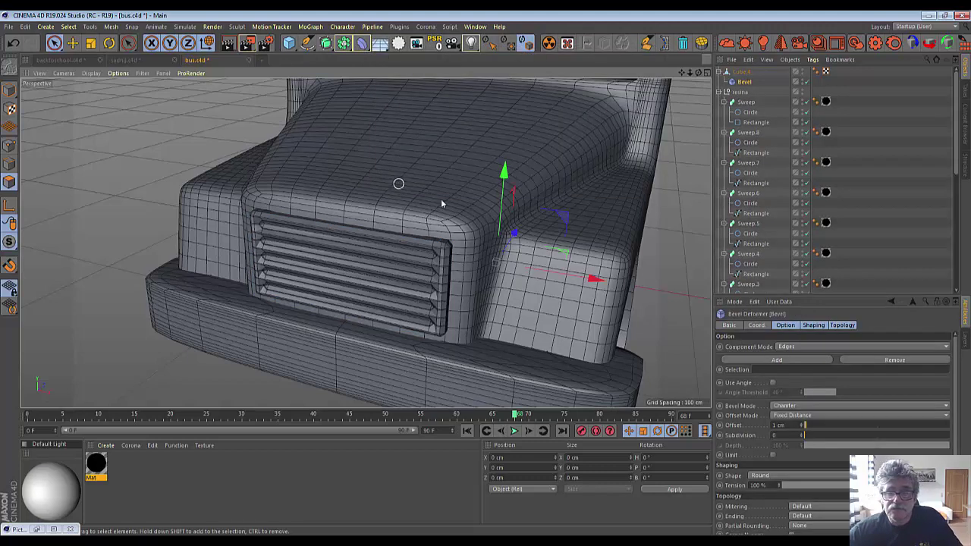
pyautogui.click(772, 382)
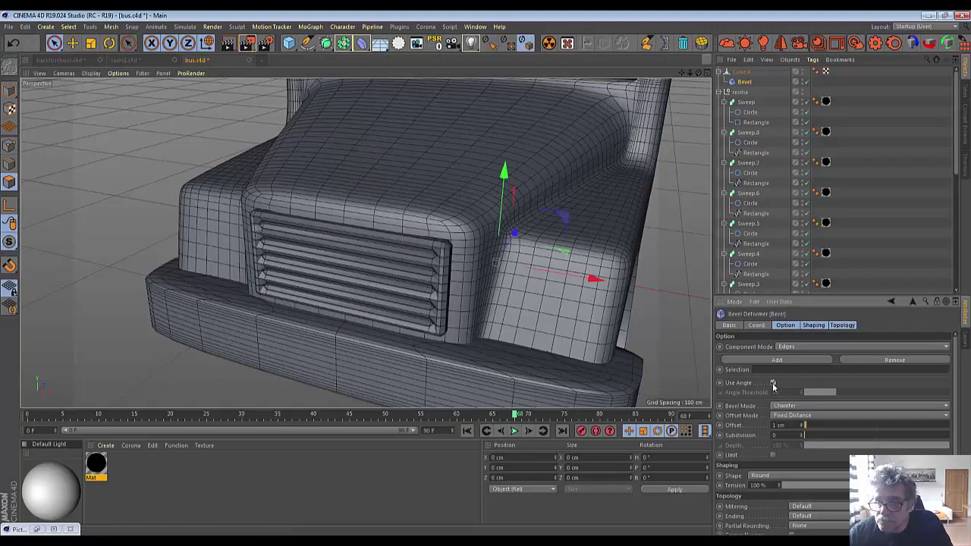
pyautogui.click(773, 456)
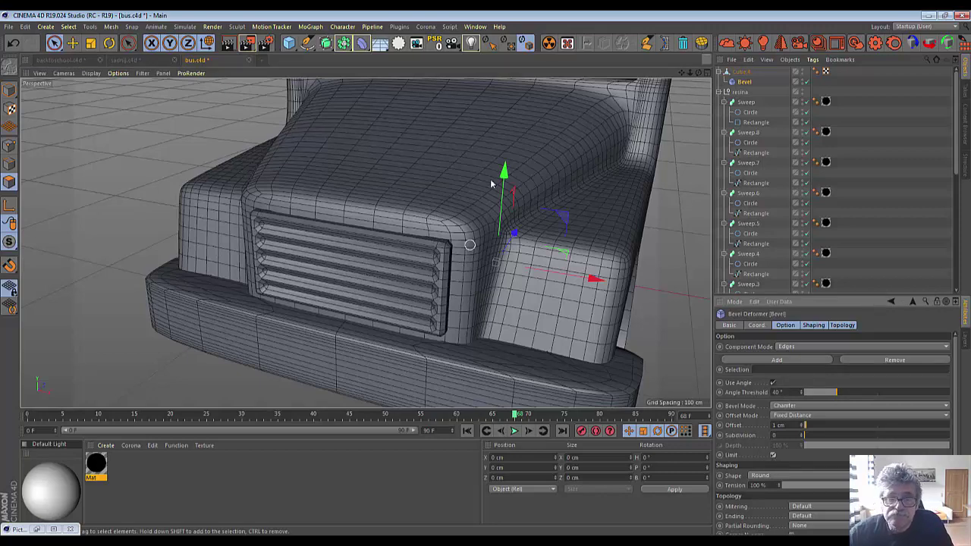
pyautogui.moveTo(492, 179)
pyautogui.keyDown('alt'); pyautogui.mouseDown()
pyautogui.moveTo(653, 92)
pyautogui.moveTo(534, 263)
pyautogui.moveTo(585, 195)
pyautogui.moveTo(577, 200)
pyautogui.moveTo(646, 340)
pyautogui.mouseUp(); pyautogui.keyUp('alt')
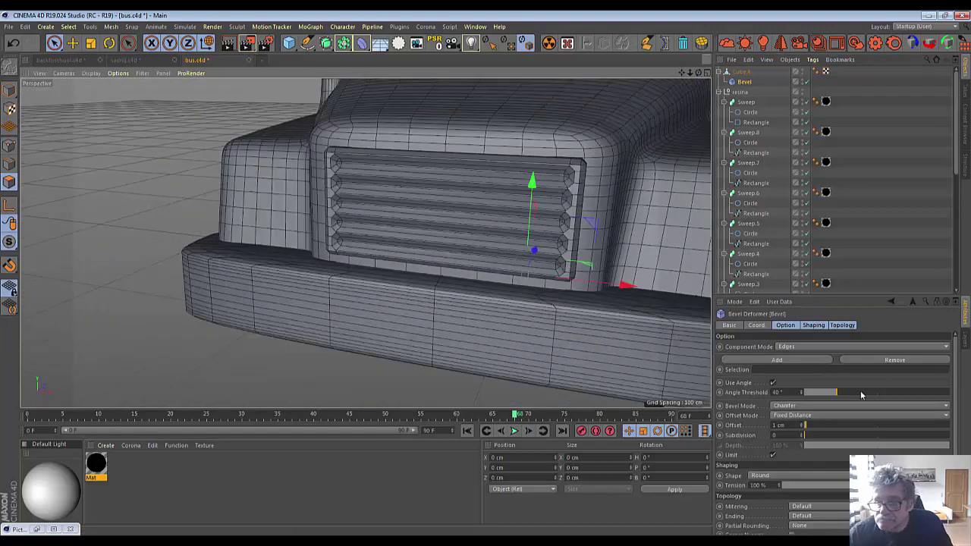
pyautogui.moveTo(837, 398)
pyautogui.mouseDown()
pyautogui.moveTo(924, 403)
pyautogui.moveTo(813, 408)
pyautogui.mouseUp()
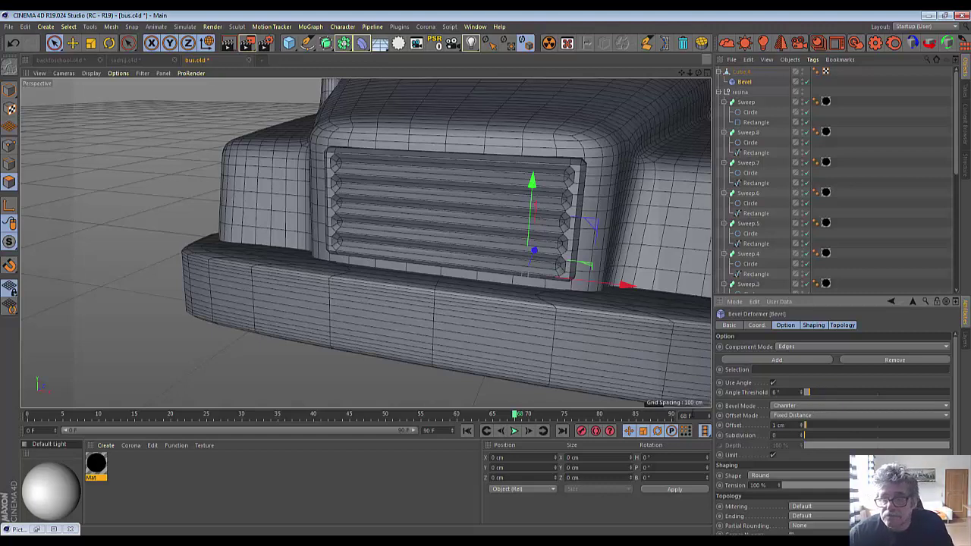
pyautogui.click(741, 71)
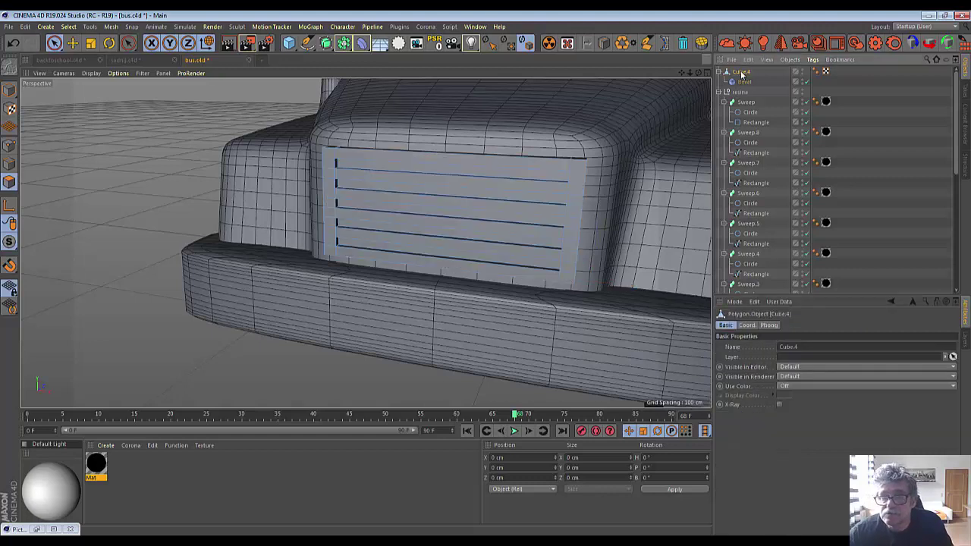
# Subdivide the grille mesh and set the Bevel offset to 0.5 cm.
pyautogui.rightClick(577, 261)
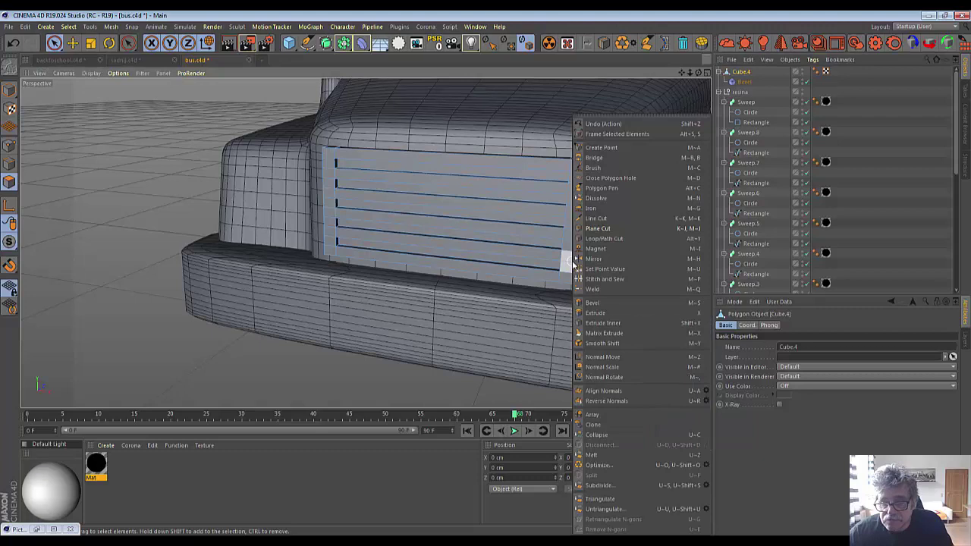
pyautogui.click(603, 487)
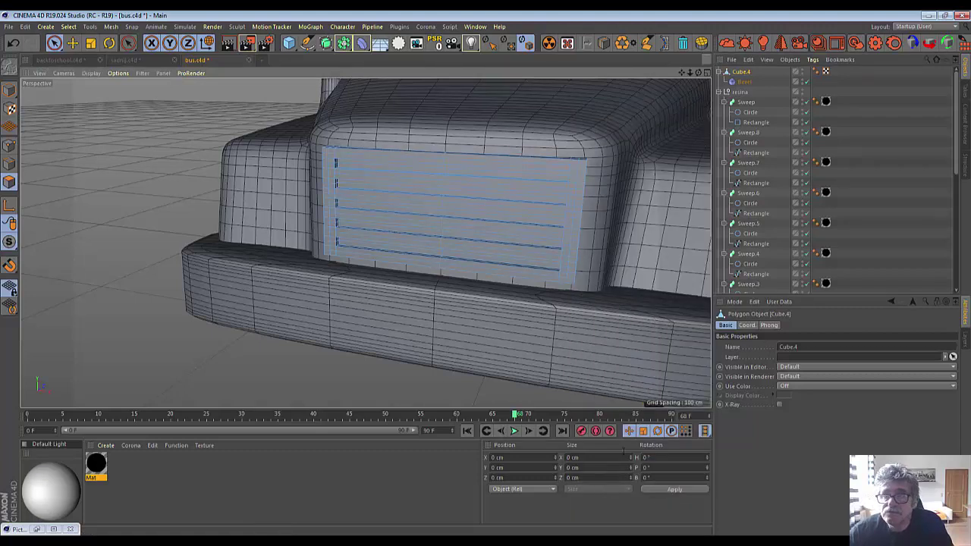
pyautogui.click(744, 83)
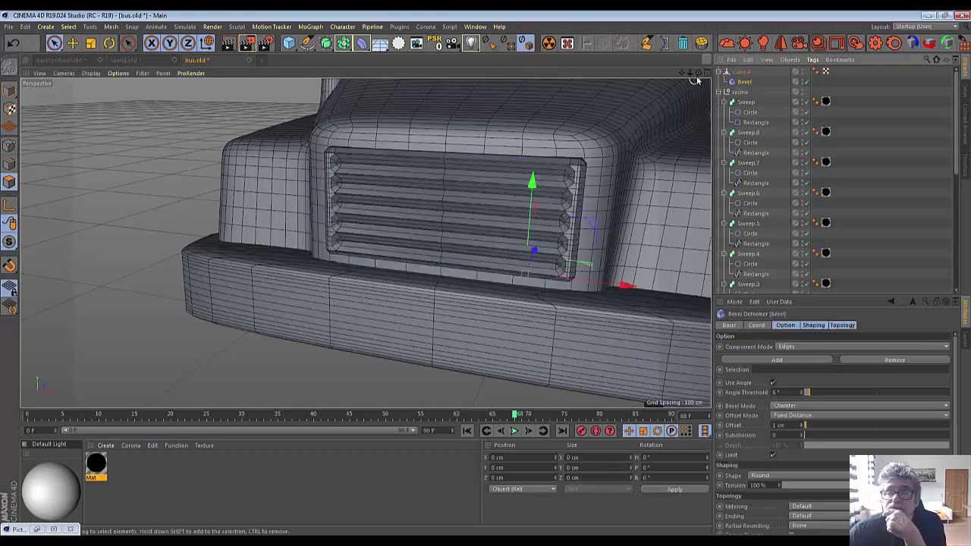
pyautogui.moveTo(645, 265)
pyautogui.keyDown('alt'); pyautogui.mouseDown()
pyautogui.moveTo(525, 274)
pyautogui.moveTo(425, 251)
pyautogui.mouseUp(); pyautogui.keyUp('alt')
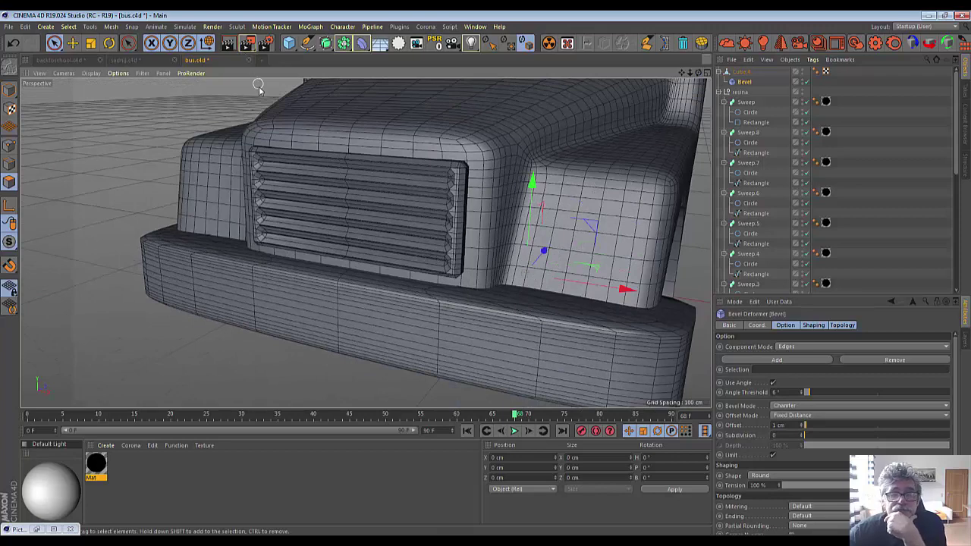
pyautogui.click(802, 427)
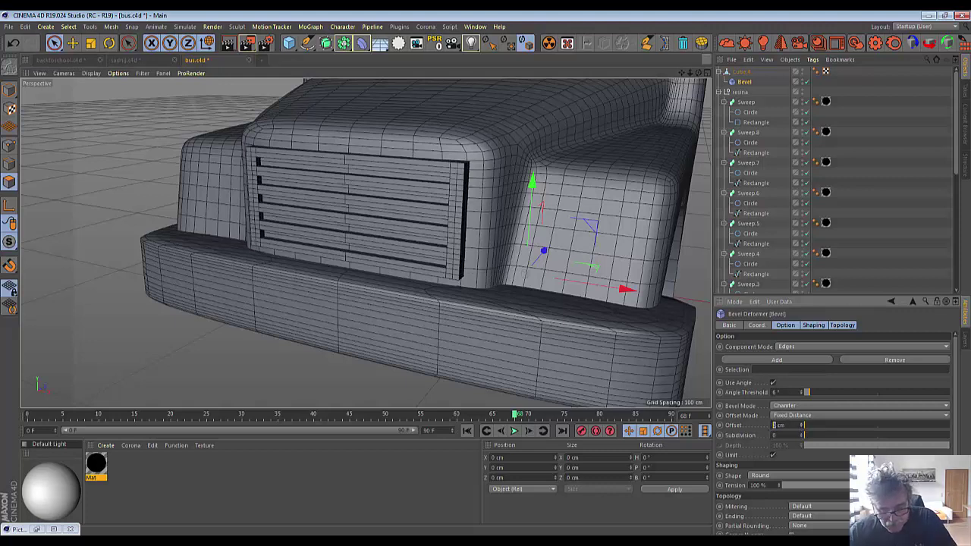
pyautogui.doubleClick(774, 425)
pyautogui.write('0.5')
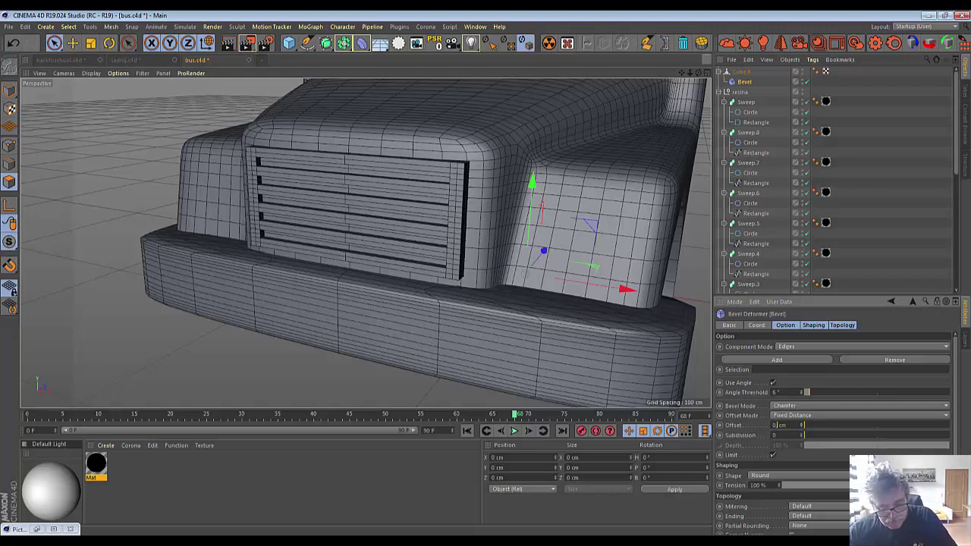
pyautogui.write('0.2')
pyautogui.press('Return')
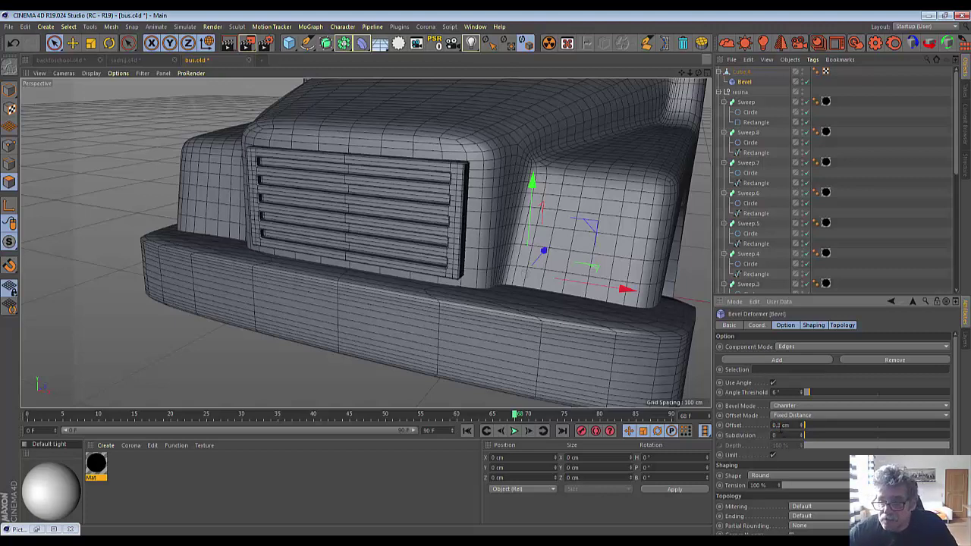
pyautogui.doubleClick(775, 425)
pyautogui.write('0.5')
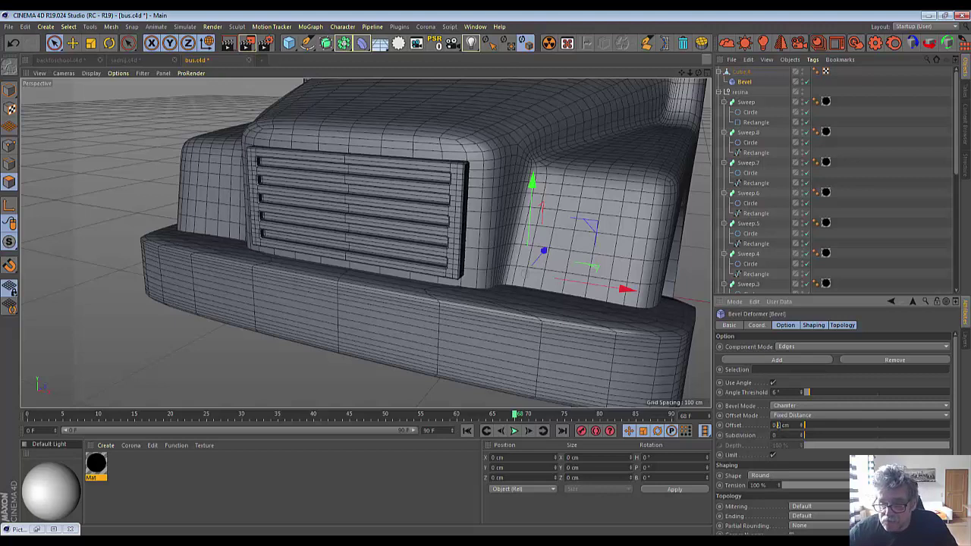
pyautogui.press('Return')
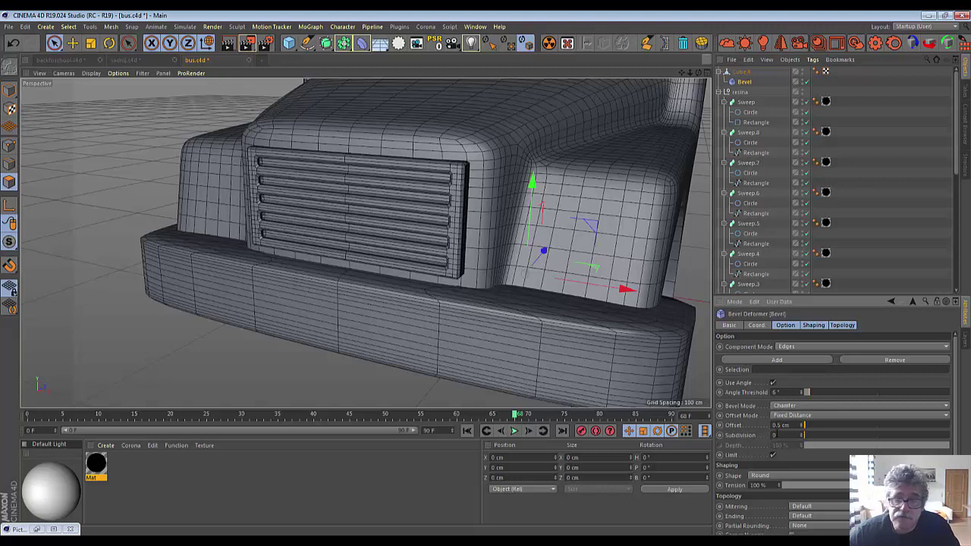
# Raise the Bevel subdivisions to 4 and re-enter the 0.5 cm offset.
pyautogui.click(802, 435)
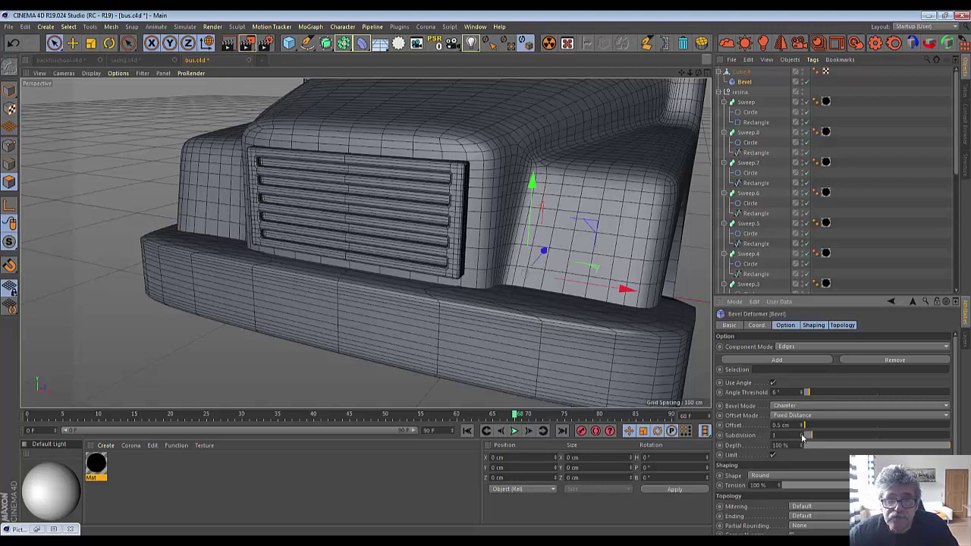
pyautogui.click(802, 436)
pyautogui.click(802, 435)
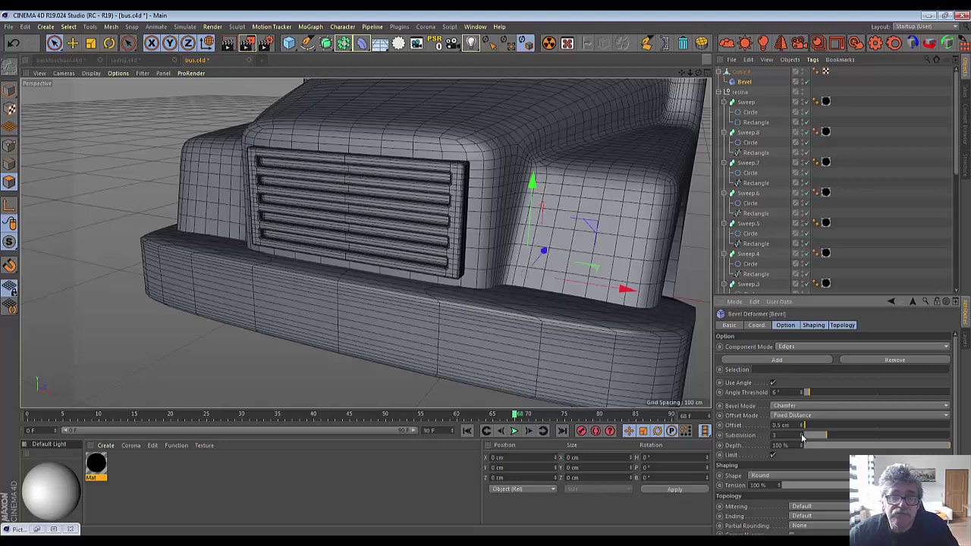
pyautogui.click(802, 435)
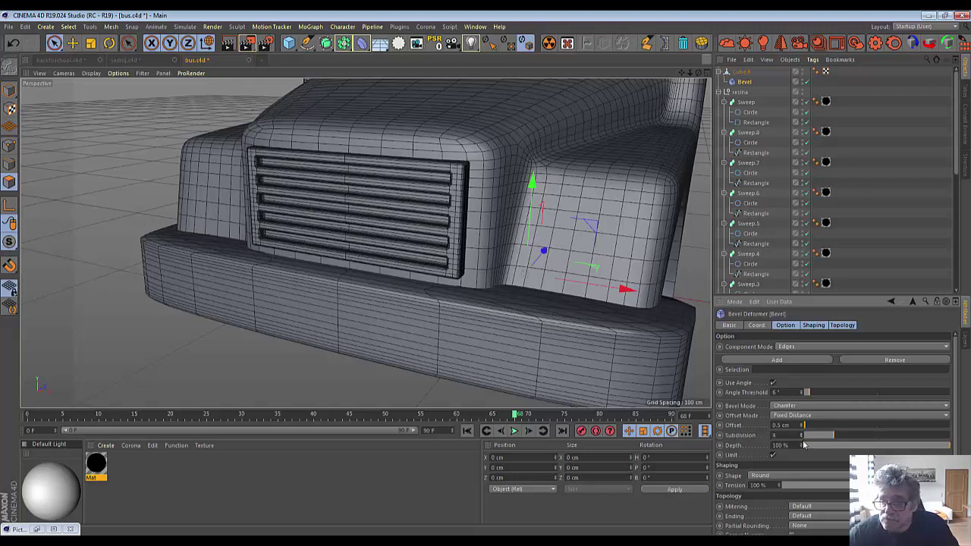
pyautogui.click(801, 428)
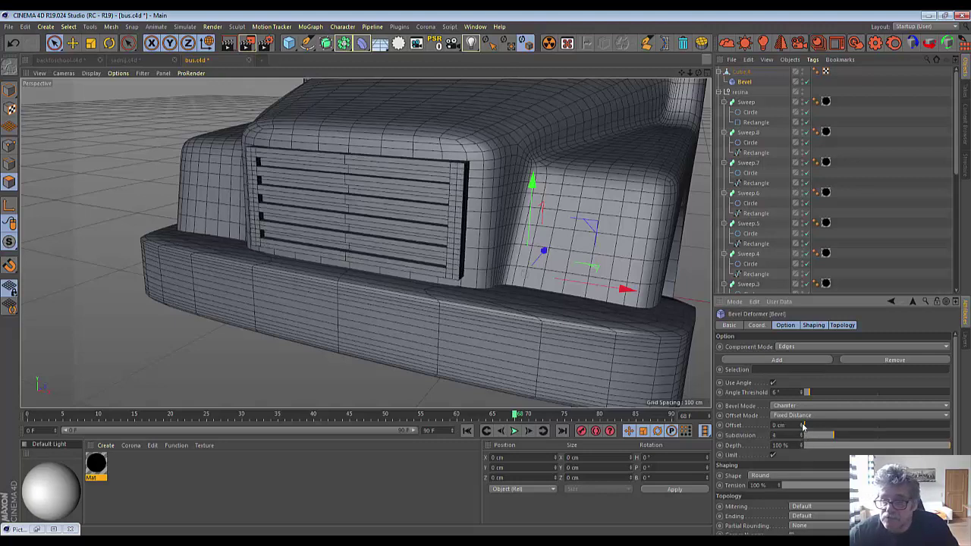
pyautogui.click(803, 424)
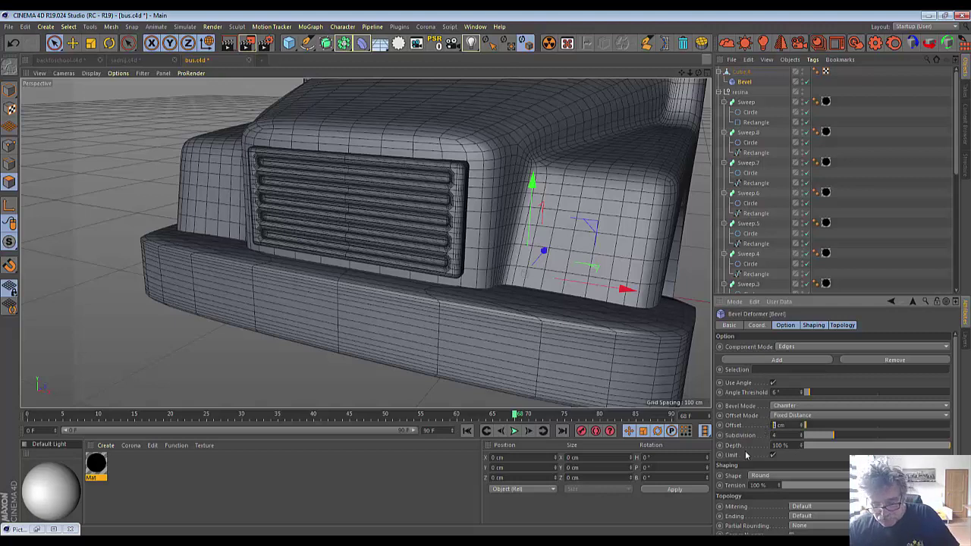
pyautogui.write('0')
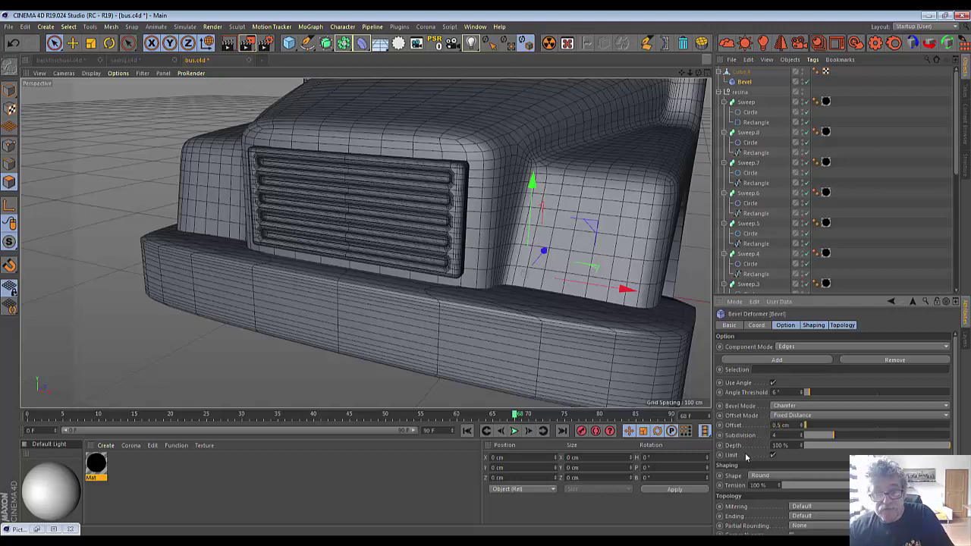
pyautogui.write('.5')
pyautogui.press('Return')
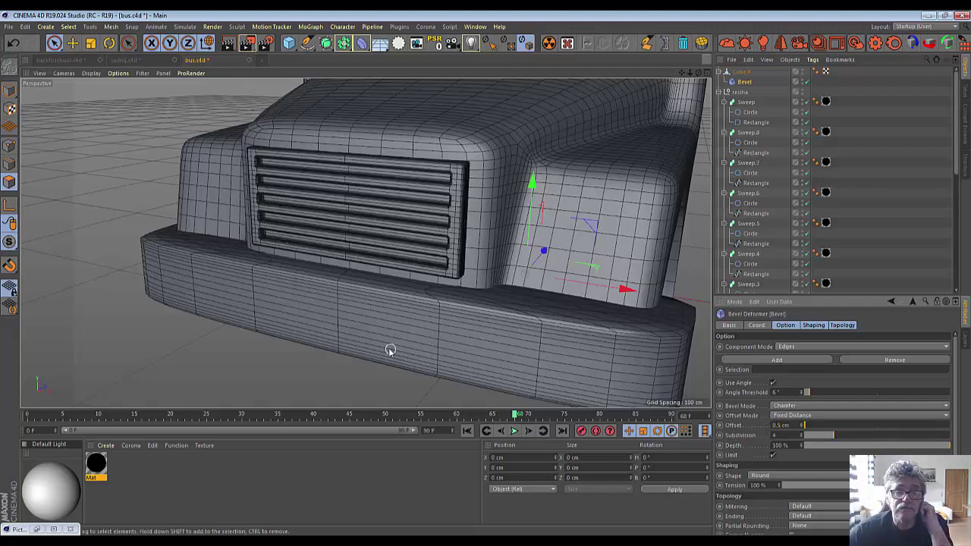
pyautogui.click(231, 47)
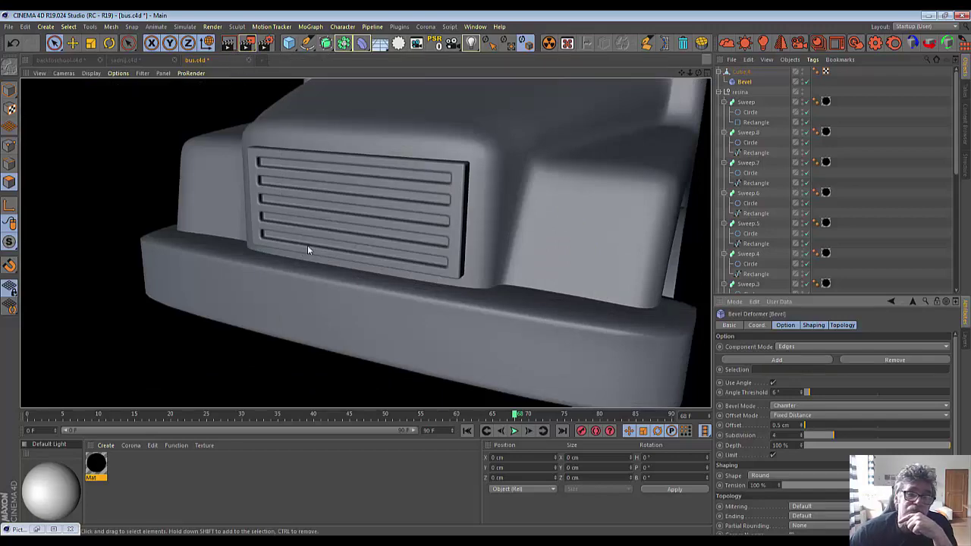
pyautogui.keyDown('alt'); pyautogui.moveTo(307, 245); pyautogui.dragTo(302, 234); pyautogui.keyUp('alt')
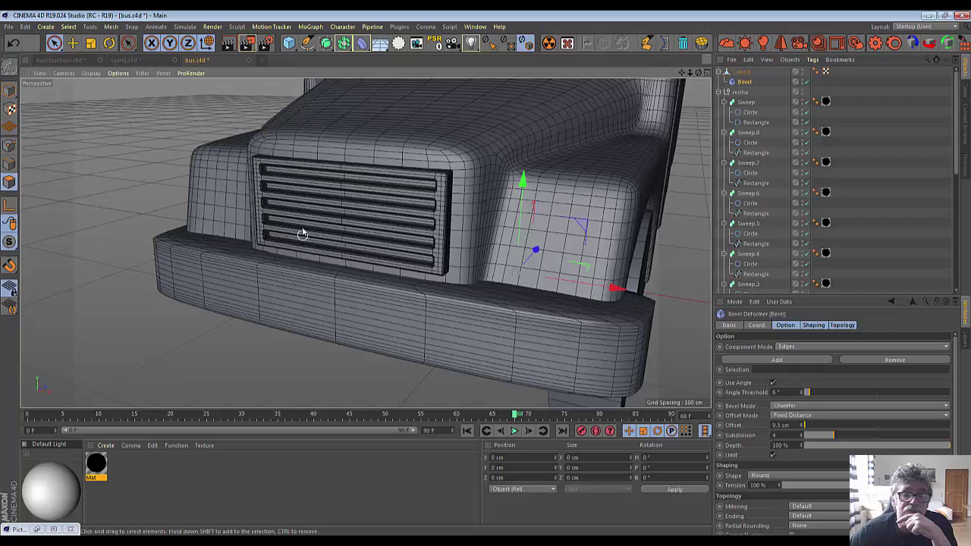
# Select Cube.4 and its top grille strip, then undo twice to switch the bevel off.
pyautogui.click(742, 72)
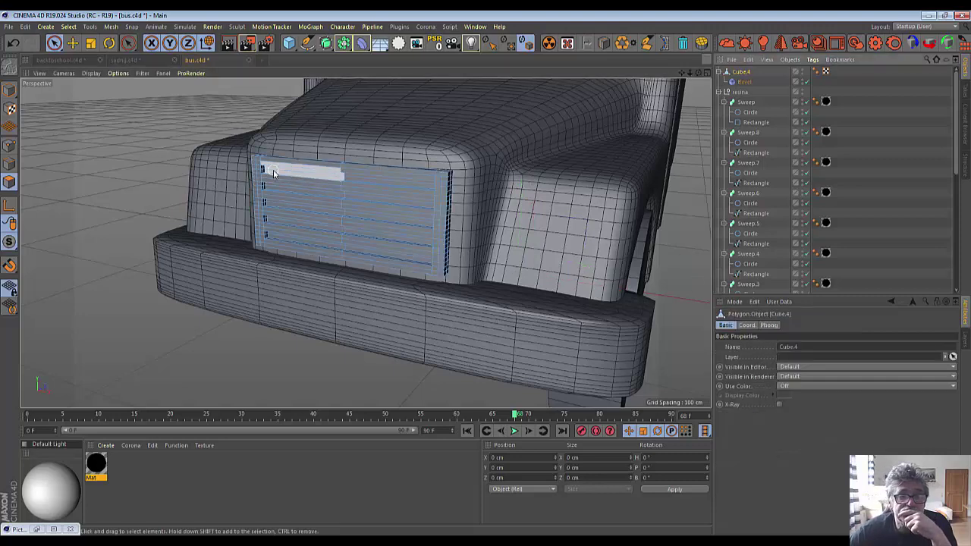
pyautogui.scroll(2, 274, 173)
pyautogui.scroll(1, 274, 174)
pyautogui.scroll(2, 274, 174)
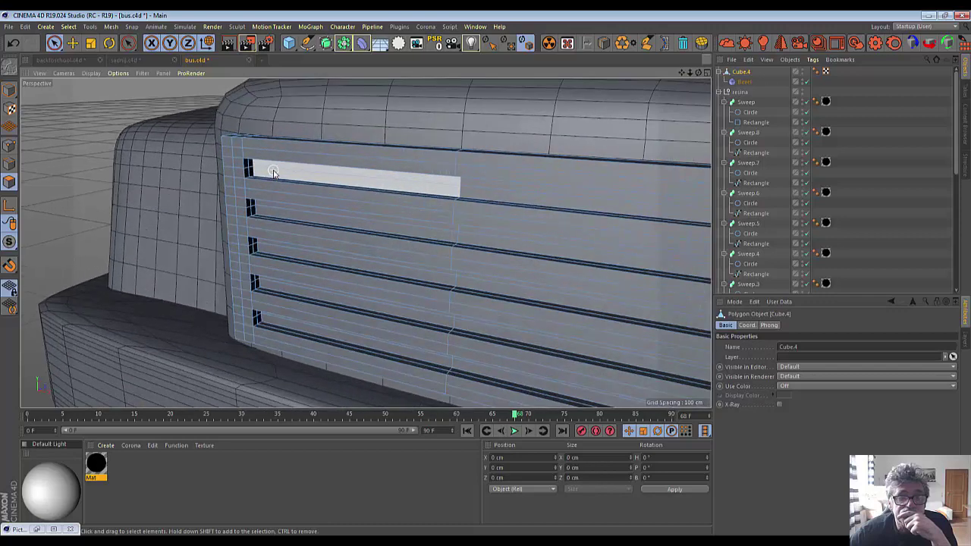
pyautogui.click(274, 174)
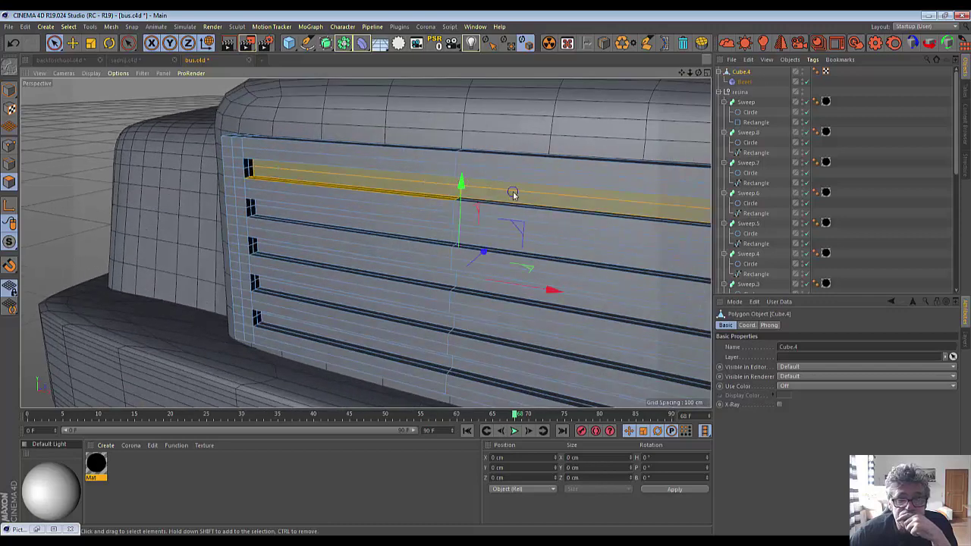
pyautogui.scroll(-2, 379, 277)
pyautogui.scroll(-2, 396, 281)
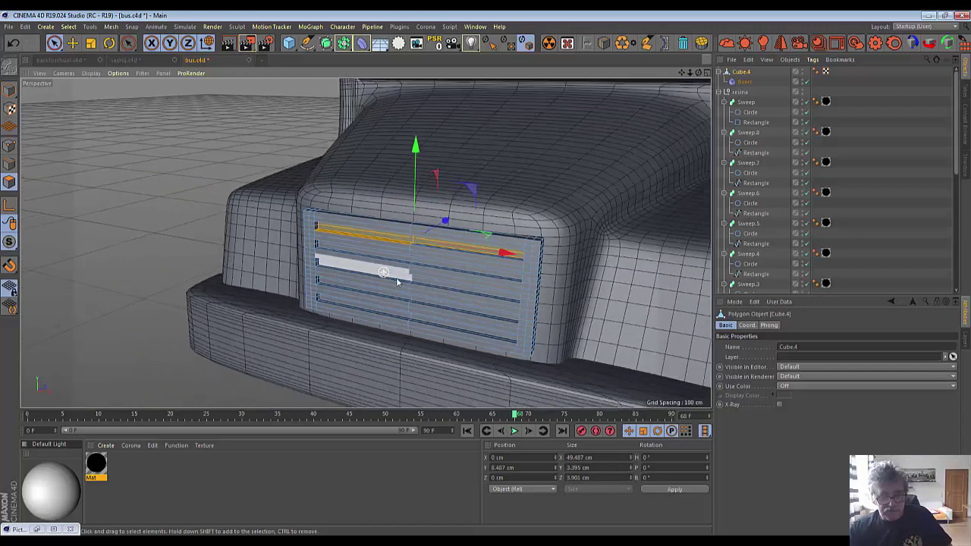
pyautogui.scroll(-1, 396, 282)
pyautogui.hotkey('ctrl', 'z')
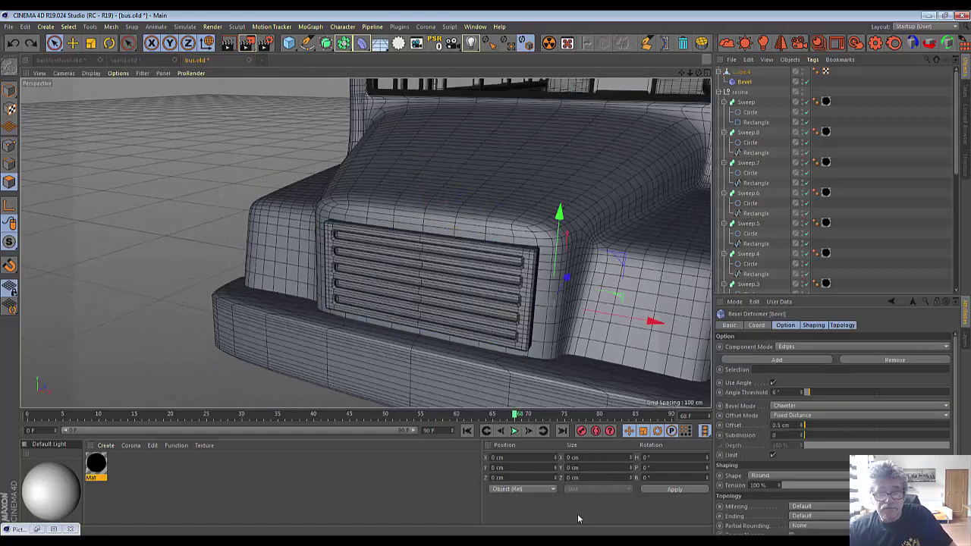
pyautogui.hotkey('ctrl', 'z')
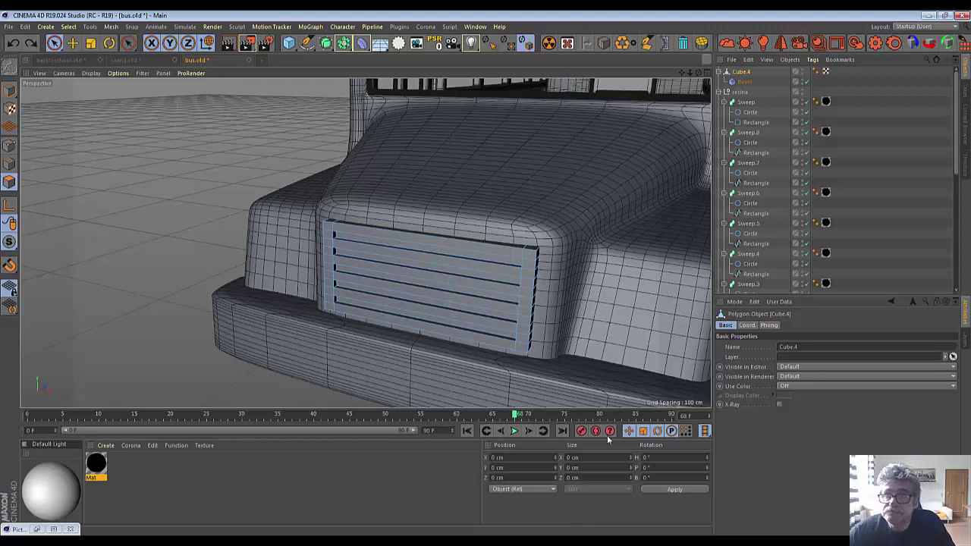
# Confirm the 0.5 cm bevel offset and set the Bevel subdivisions to 2.
pyautogui.click(743, 82)
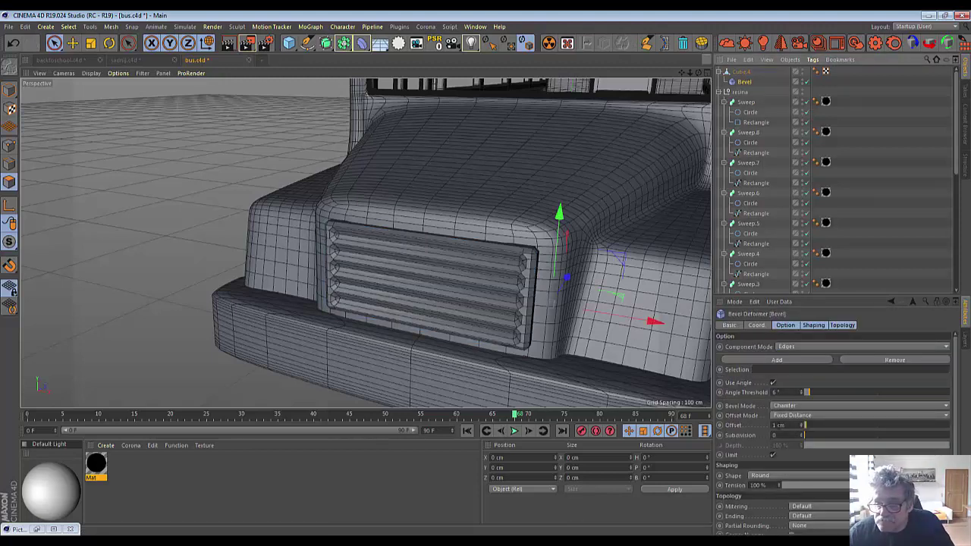
pyautogui.click(775, 425)
pyautogui.write('0.5')
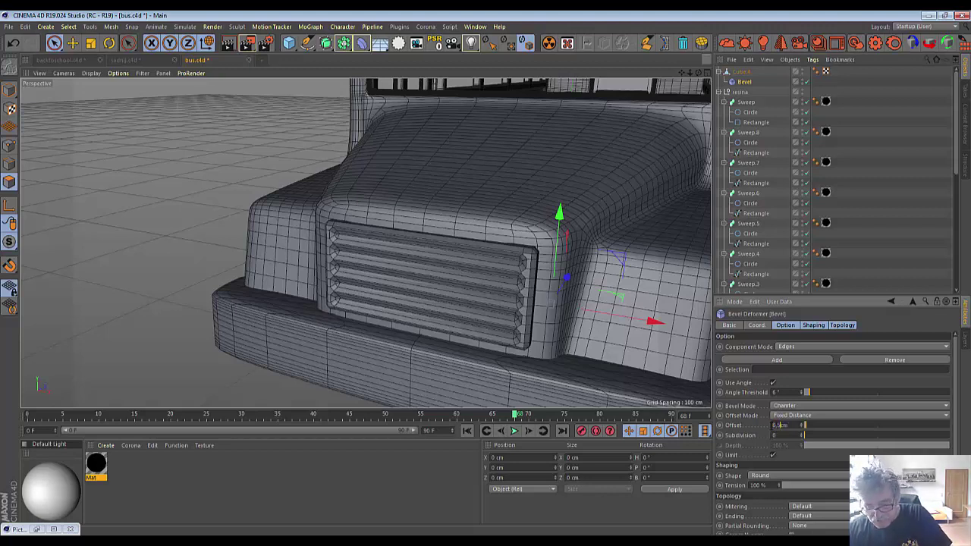
pyautogui.press('Return')
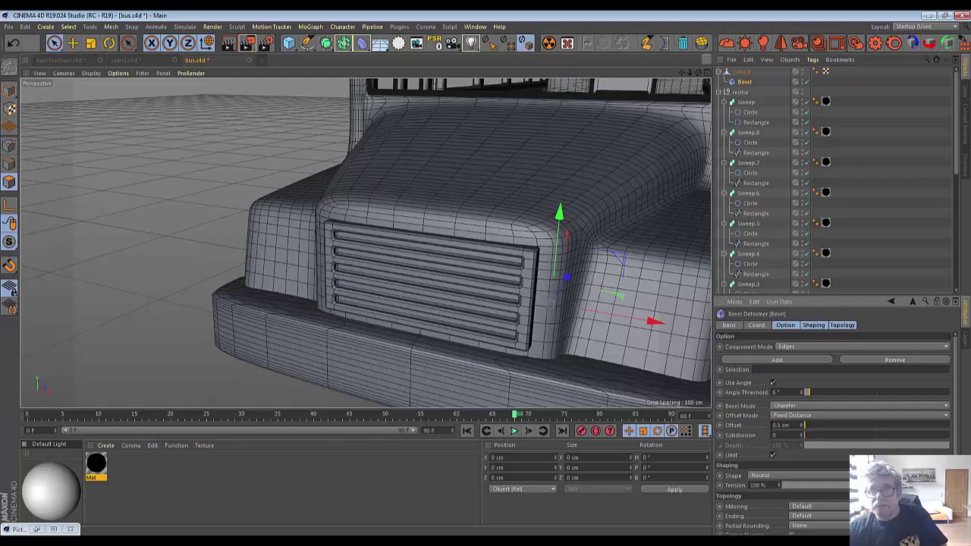
pyautogui.click(803, 438)
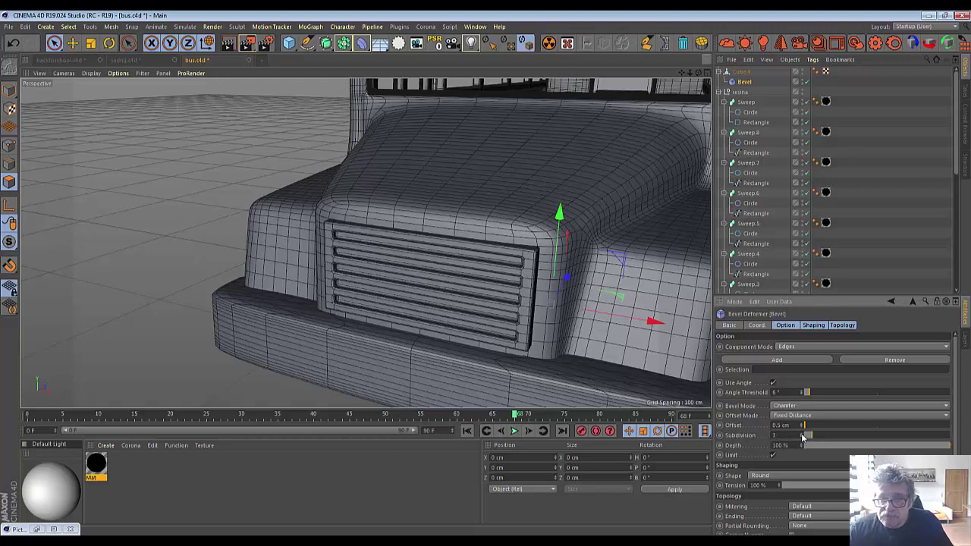
pyautogui.click(802, 437)
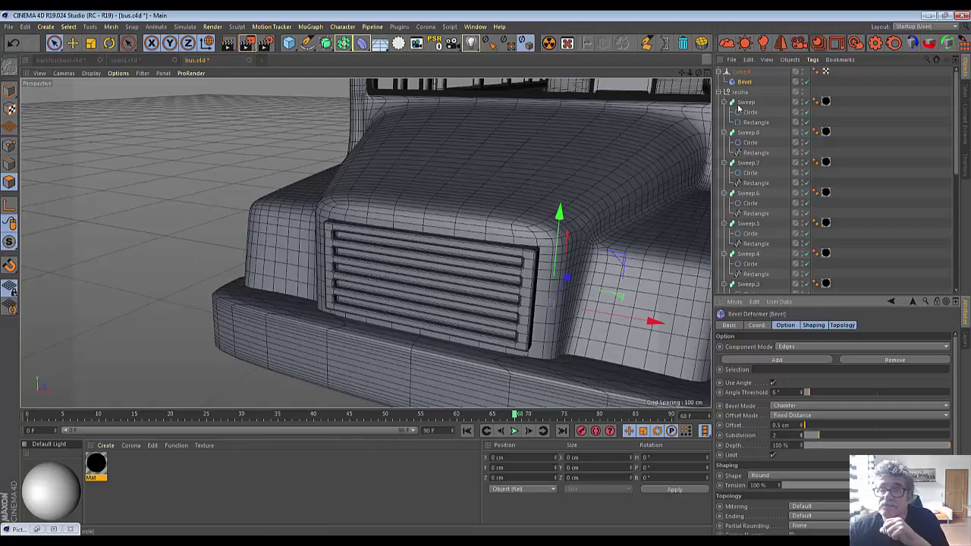
pyautogui.click(740, 72)
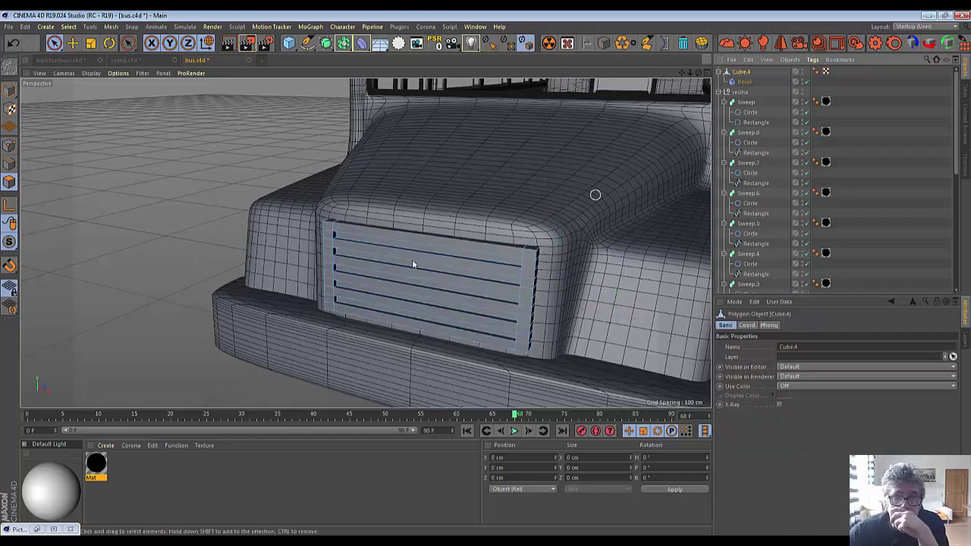
# Brush-select the five grille slats at radius 6, then clear the selection.
pyautogui.scroll(3, 412, 259)
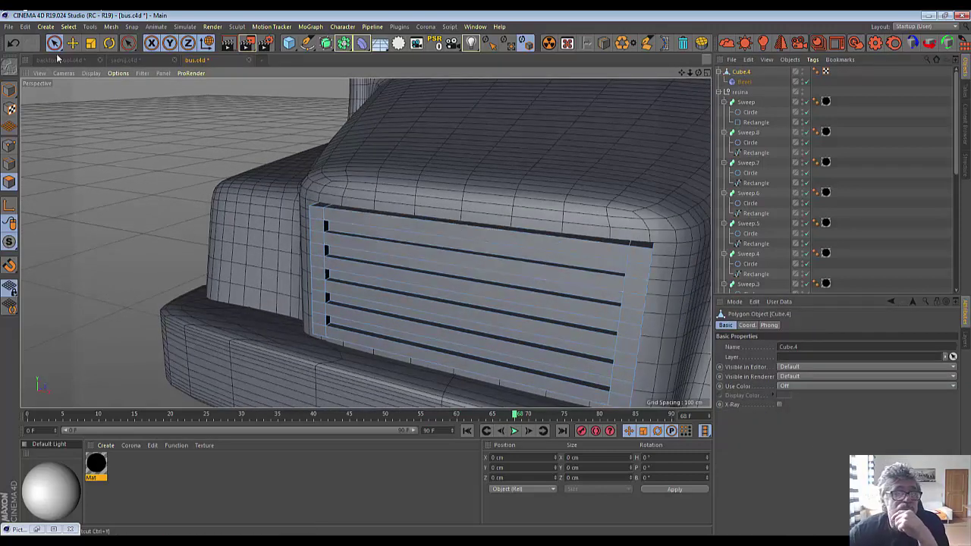
pyautogui.moveTo(53, 43); pyautogui.dragTo(87, 57)
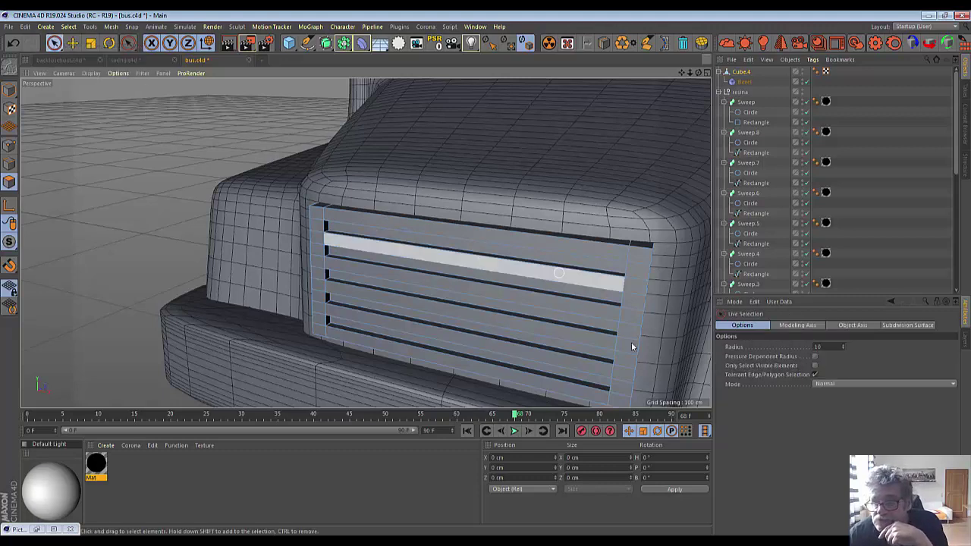
pyautogui.moveTo(841, 347); pyautogui.dragTo(845, 348)
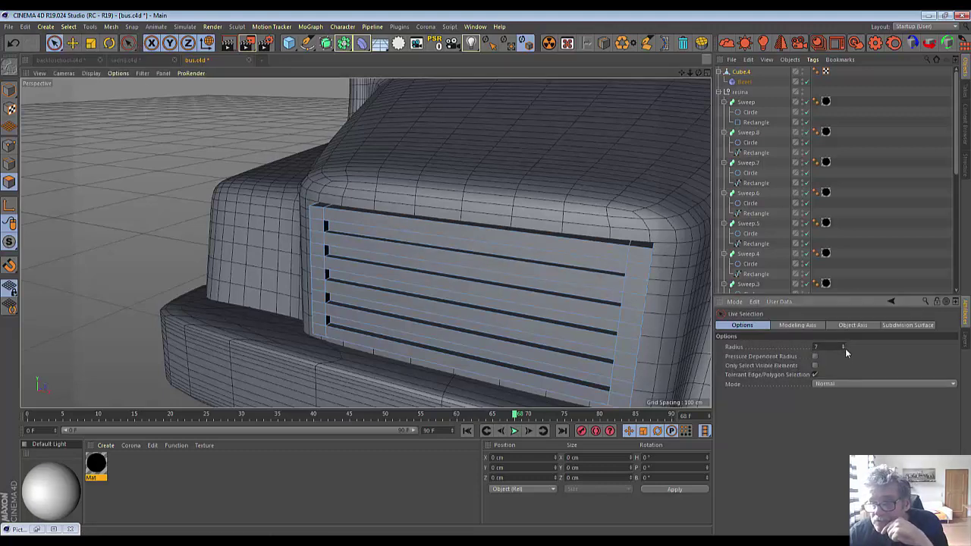
pyautogui.click(455, 249)
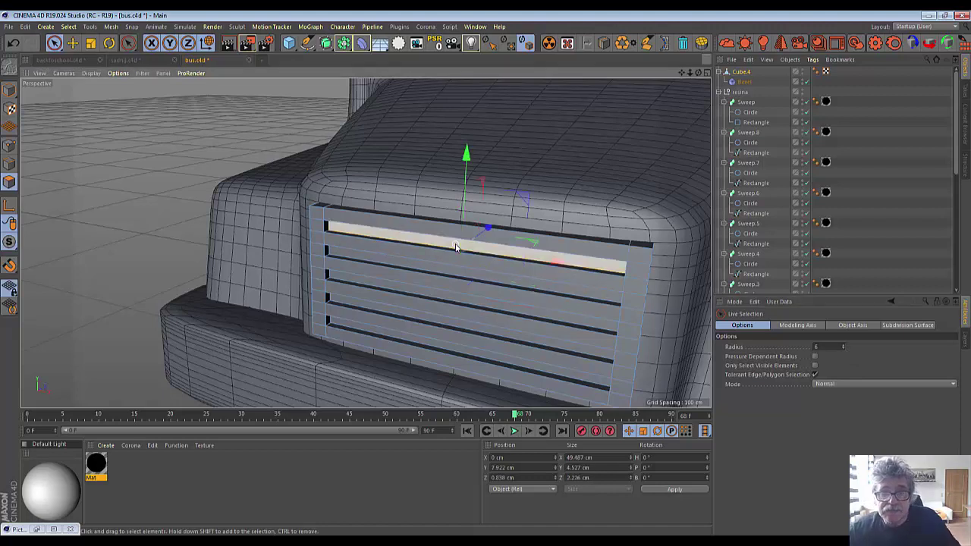
pyautogui.keyDown('shift'); pyautogui.click(432, 274); pyautogui.keyUp('shift')
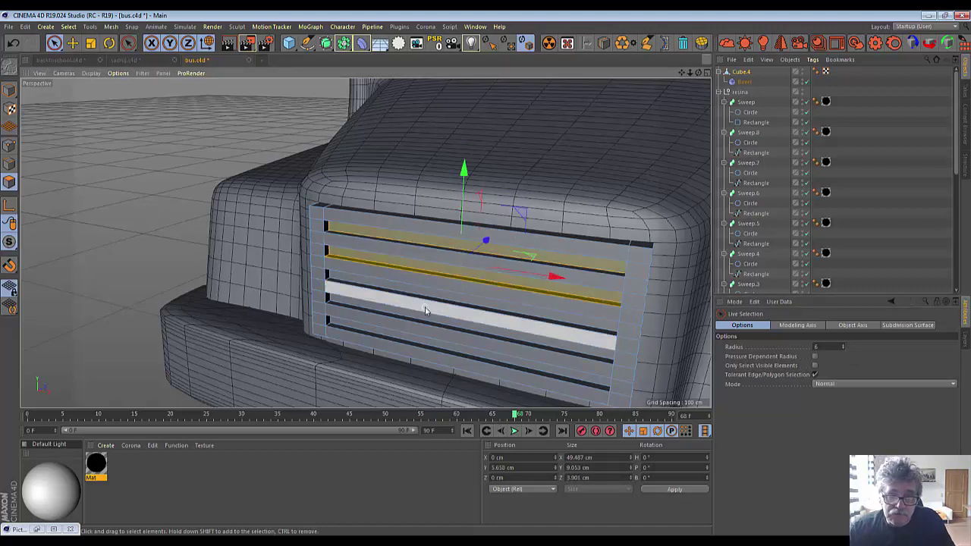
pyautogui.keyDown('ctrl'); pyautogui.click(427, 278); pyautogui.keyUp('ctrl')
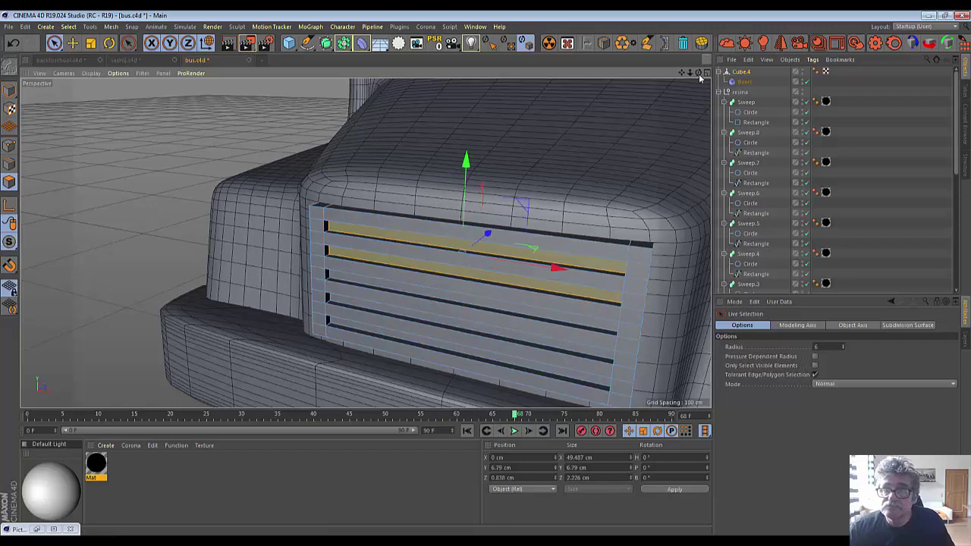
pyautogui.moveTo(700, 78); pyautogui.dragTo(466, 304)
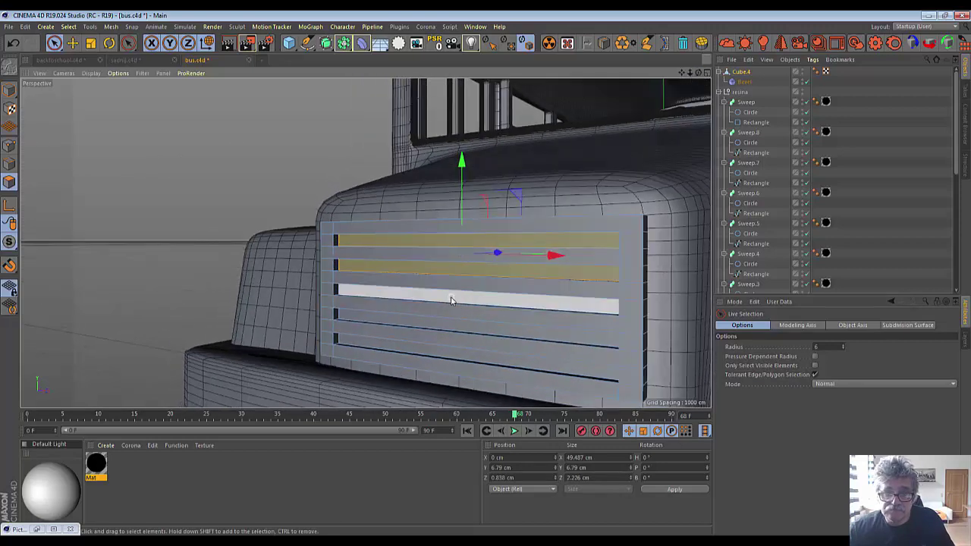
pyautogui.keyDown('shift'); pyautogui.click(451, 301); pyautogui.keyUp('shift')
pyautogui.keyDown('shift'); pyautogui.click(435, 327); pyautogui.keyUp('shift')
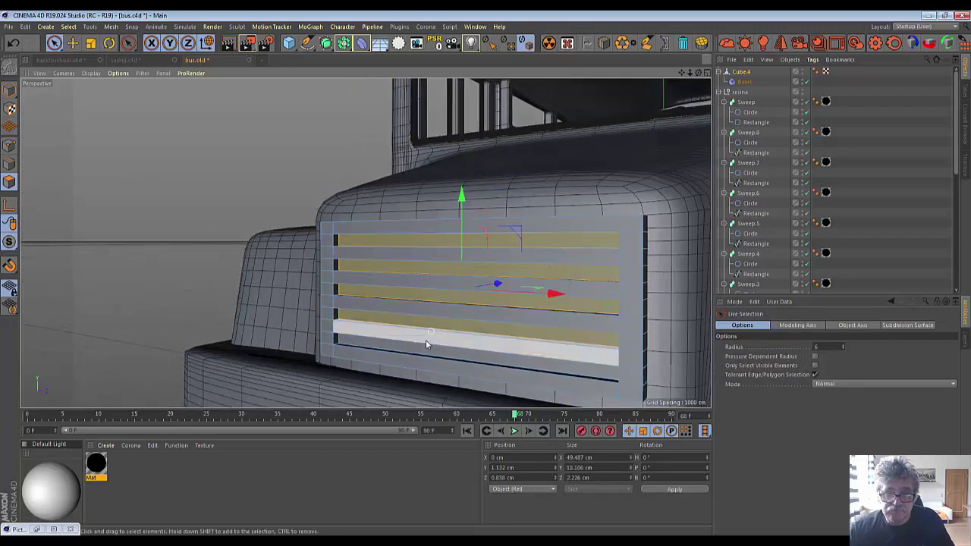
pyautogui.keyDown('shift'); pyautogui.click(418, 349); pyautogui.keyUp('shift')
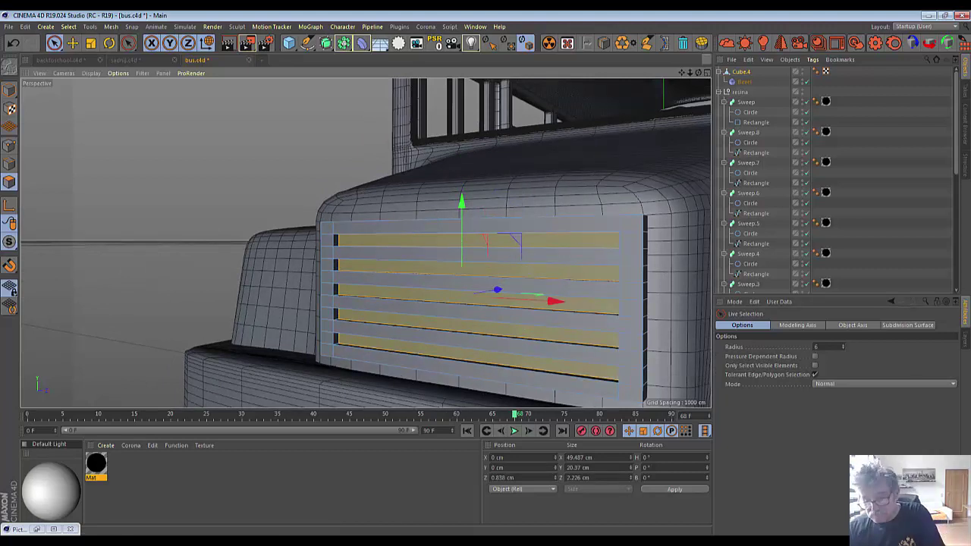
pyautogui.hotkey('ctrl', 'shift', 'a')
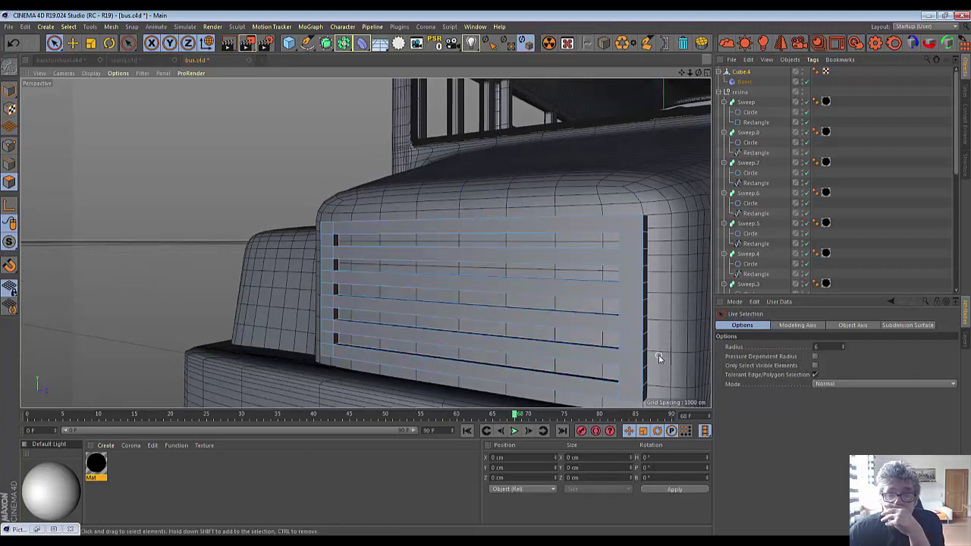
# Select Cube.4 and its Bevel deformer so the 0.5 cm bevelled slats show.
pyautogui.scroll(-3, 555, 307)
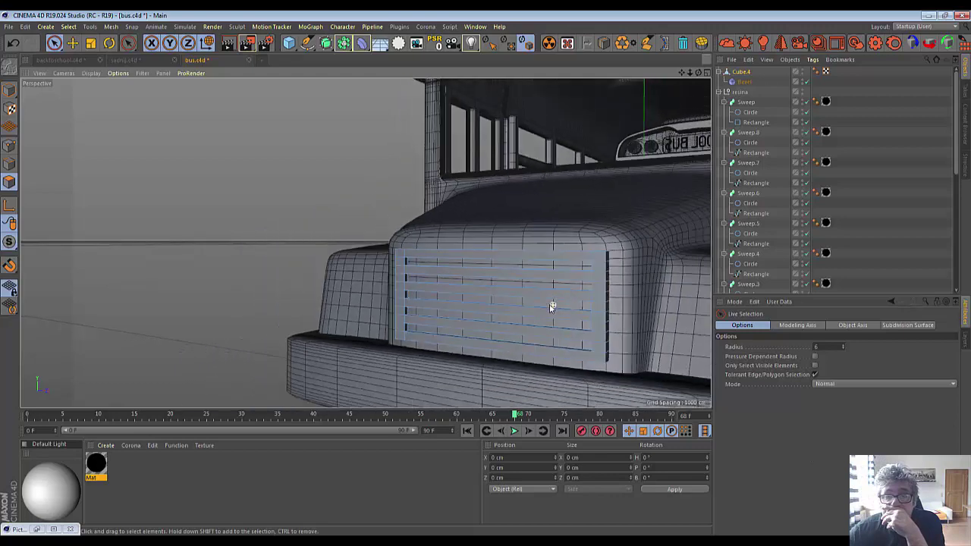
pyautogui.scroll(-2, 553, 305)
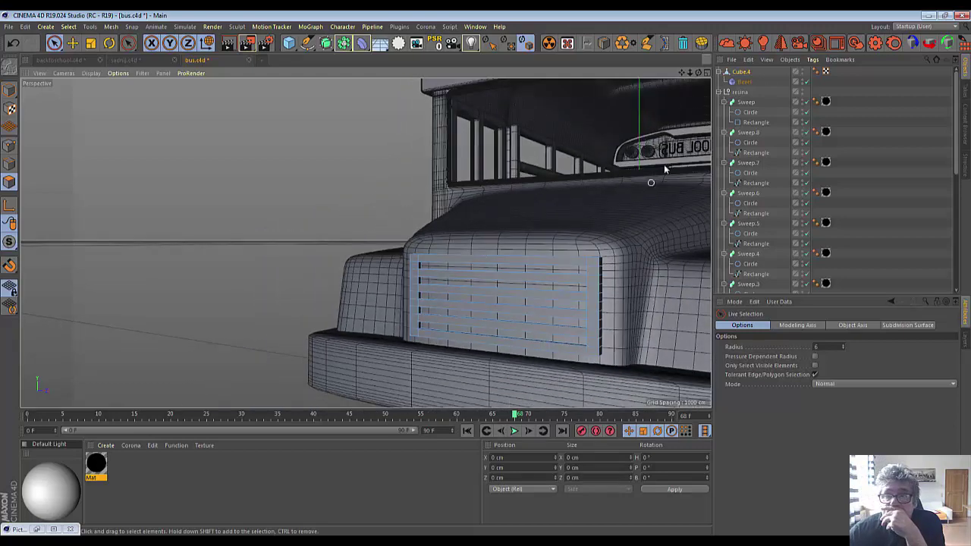
pyautogui.click(739, 76)
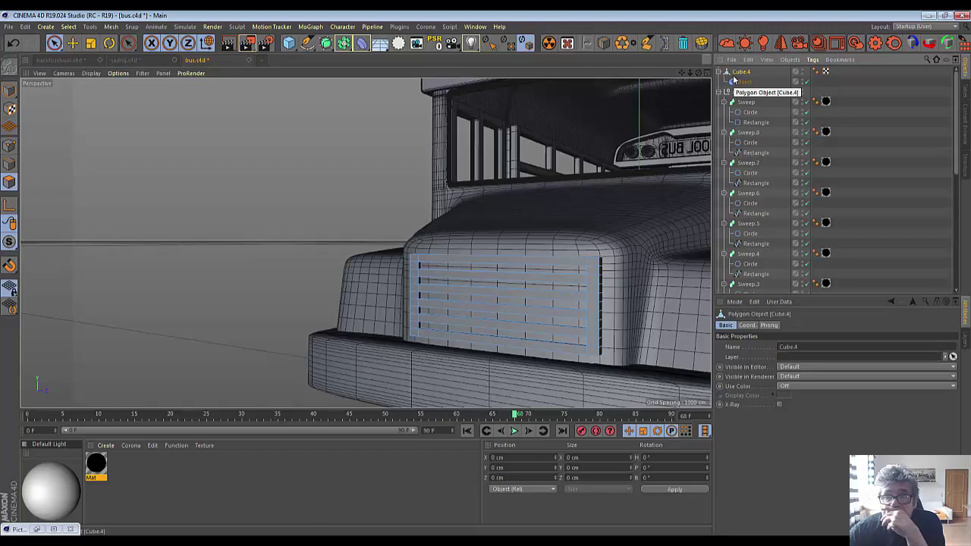
pyautogui.click(740, 82)
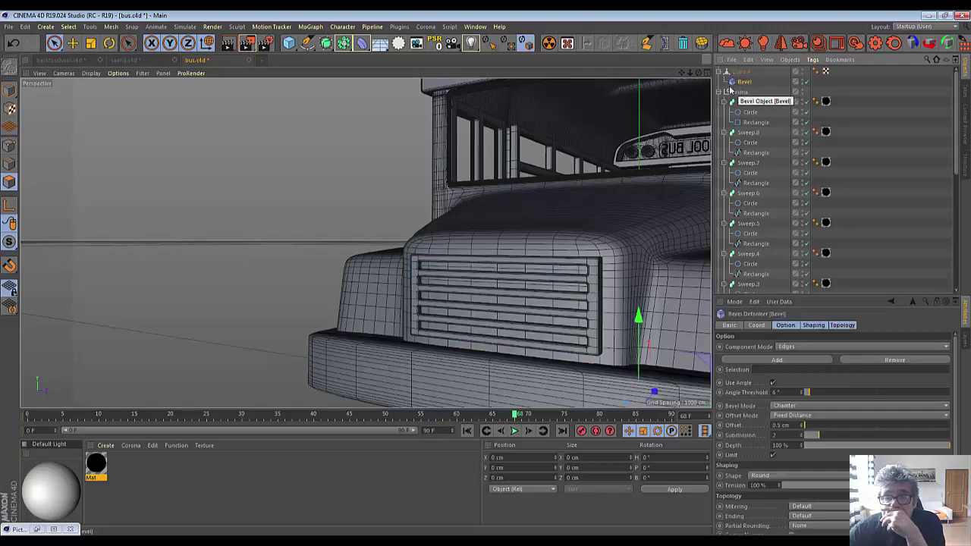
pyautogui.scroll(-2, 663, 113)
pyautogui.scroll(-2, 661, 110)
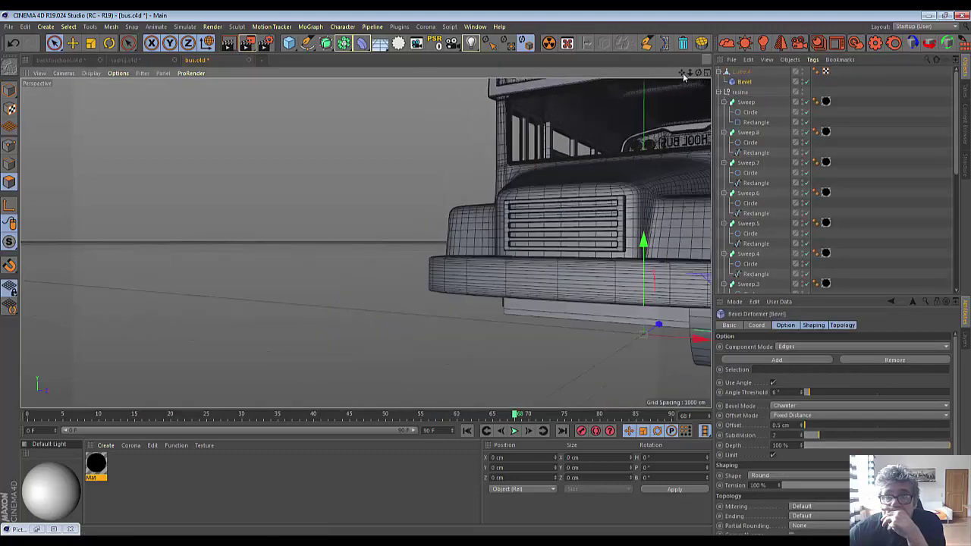
pyautogui.moveTo(683, 76); pyautogui.dragTo(682, 75)
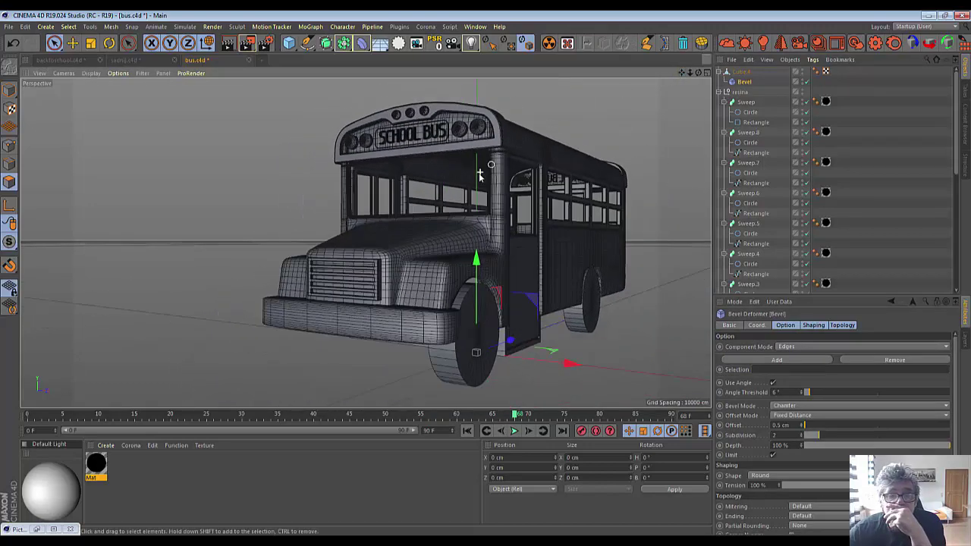
pyautogui.scroll(-1, 480, 176)
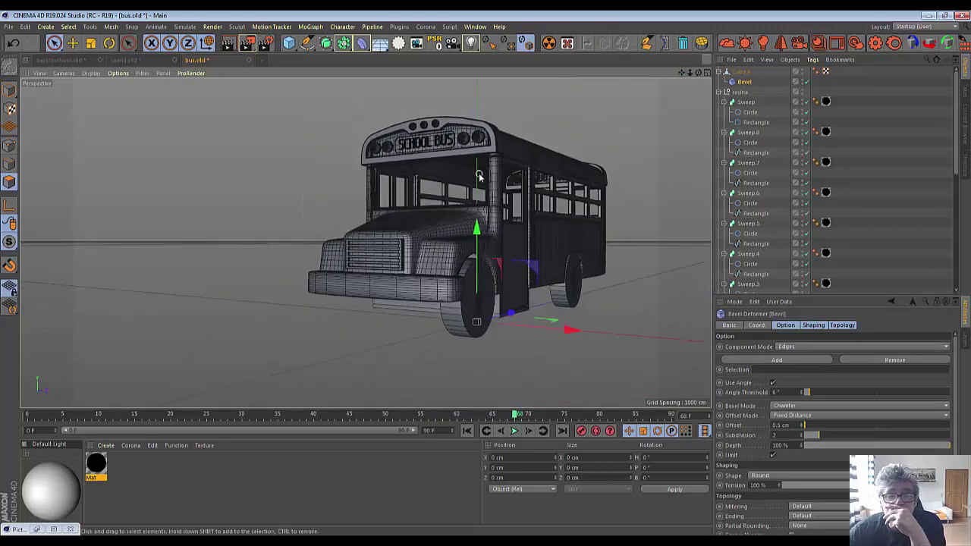
pyautogui.click(227, 44)
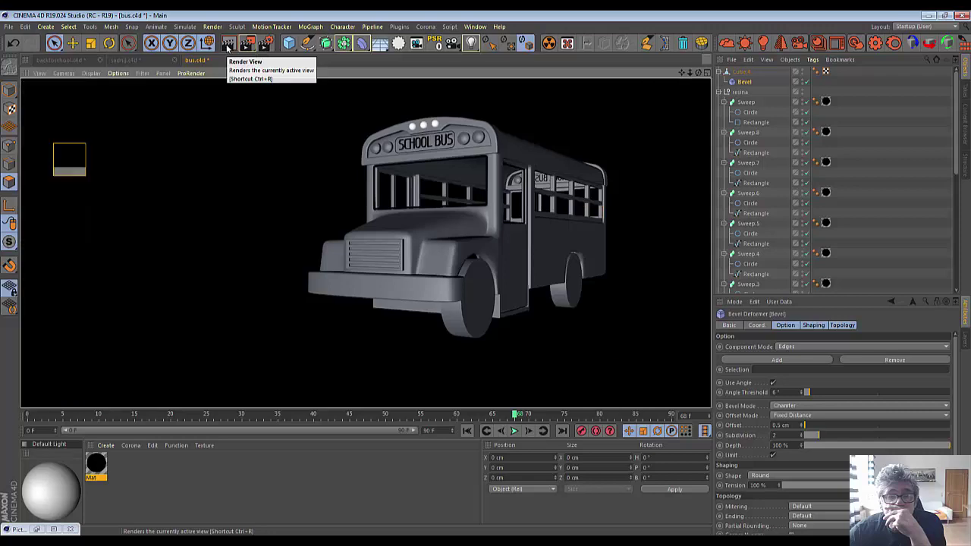
pyautogui.click(255, 146)
pyautogui.scroll(2, 233, 187)
pyautogui.scroll(2, 233, 188)
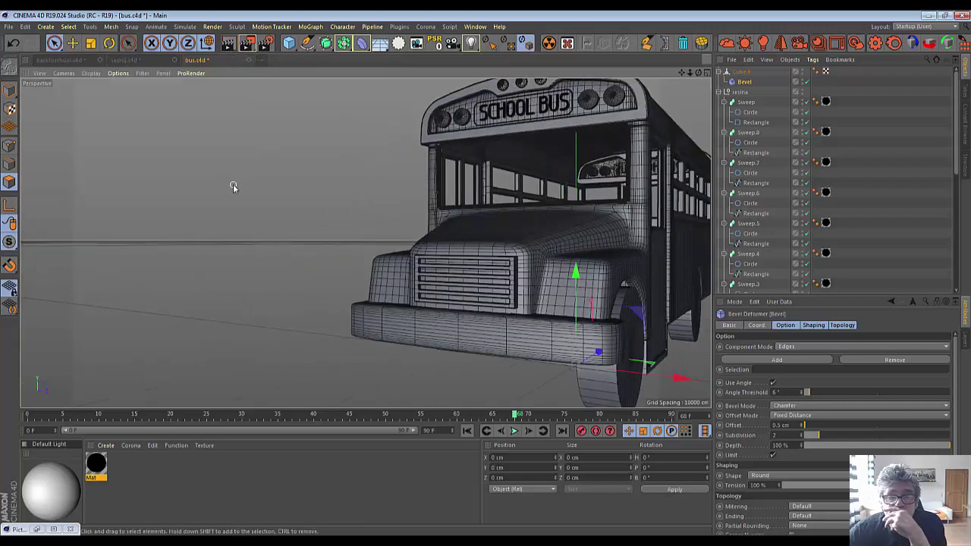
pyautogui.scroll(2, 233, 188)
pyautogui.scroll(2, 233, 187)
pyautogui.scroll(-3, 232, 187)
pyautogui.scroll(1, 233, 187)
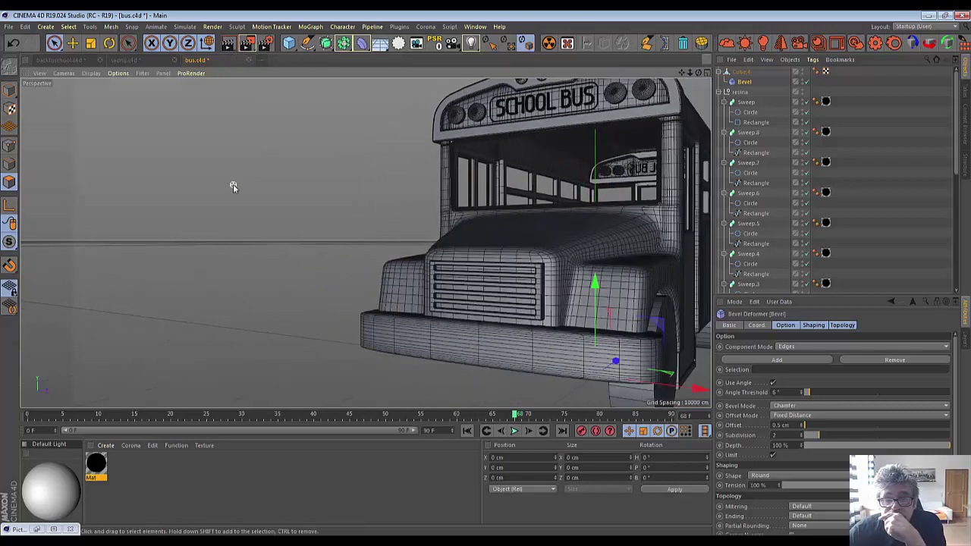
pyautogui.scroll(2, 233, 188)
pyautogui.scroll(-1, 233, 187)
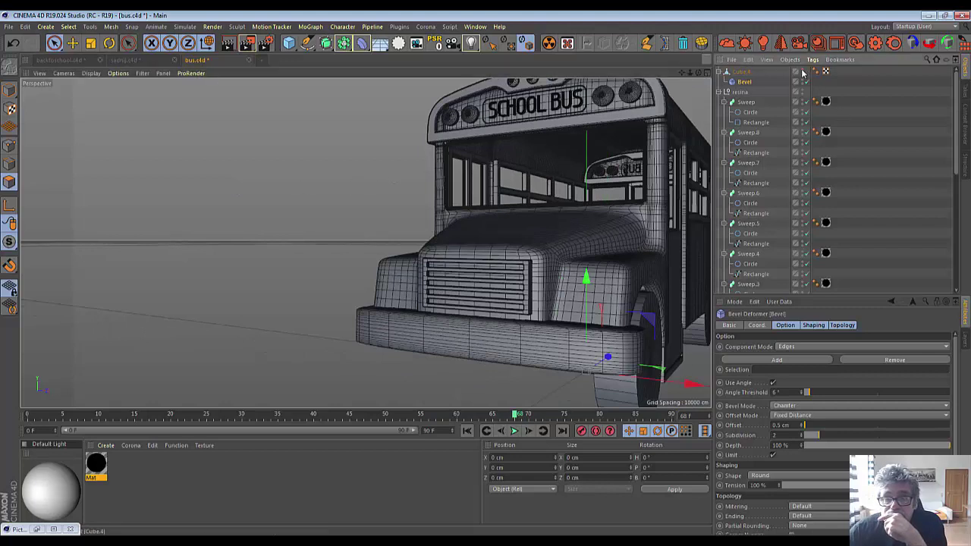
# Hide Cube.4 in the viewport and move in closer to the bare hood front.
pyautogui.click(802, 72)
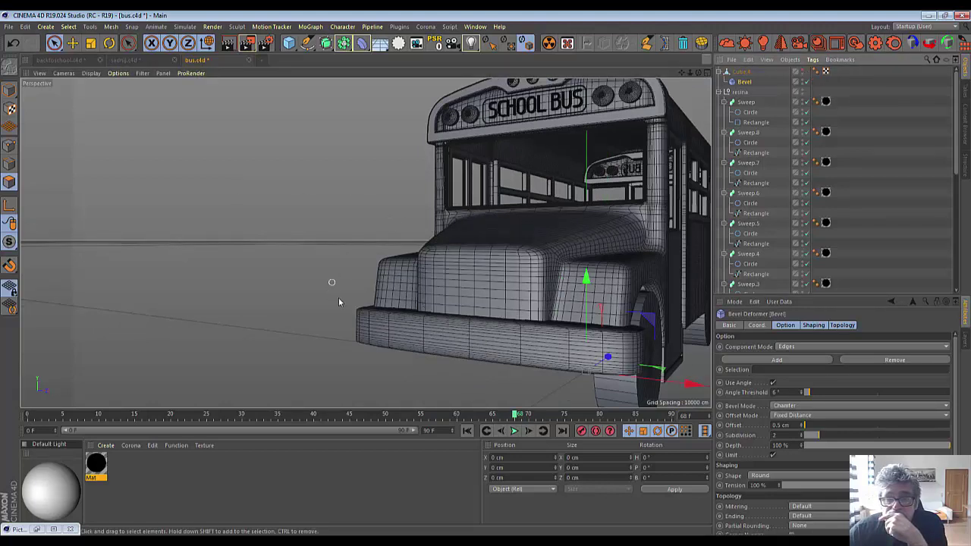
pyautogui.keyDown('alt'); pyautogui.moveTo(436, 304); pyautogui.dragTo(436, 272); pyautogui.keyUp('alt')
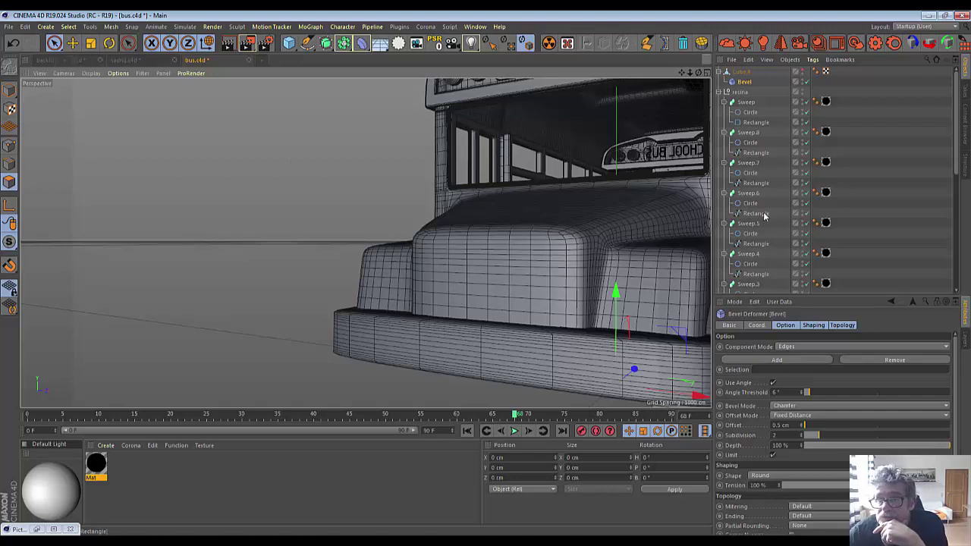
pyautogui.scroll(-5, 764, 216)
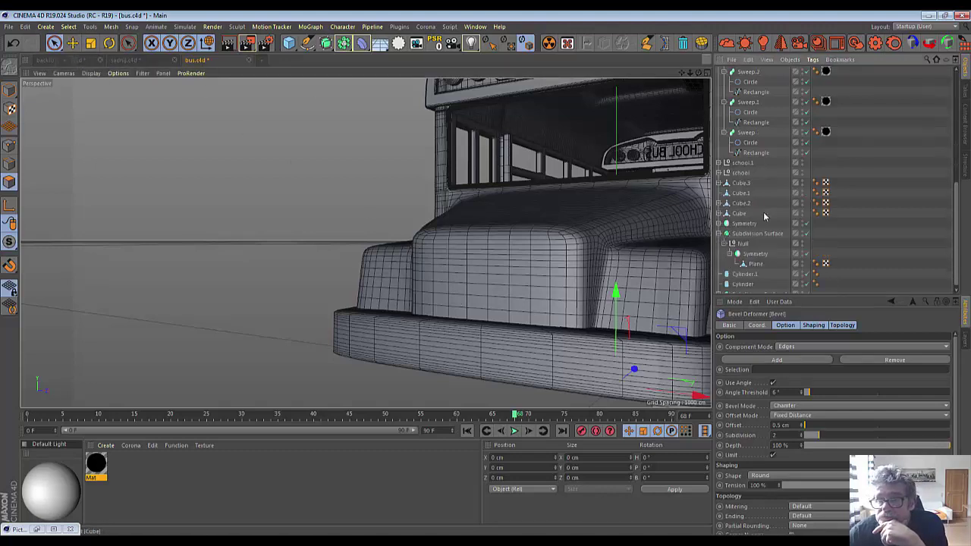
# Select the hood Plane and disable Symmetry and subdivision smoothing to expose the base mesh.
pyautogui.click(757, 265)
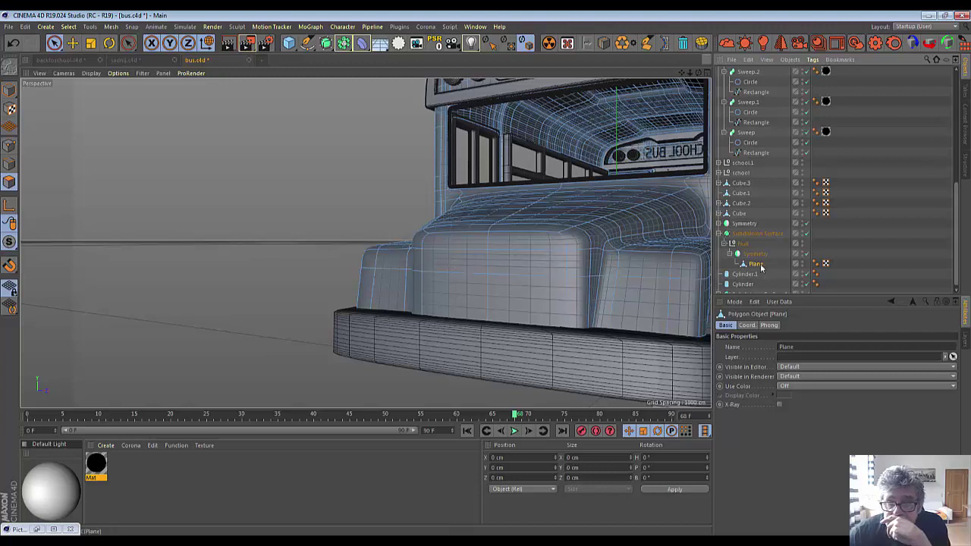
pyautogui.click(807, 225)
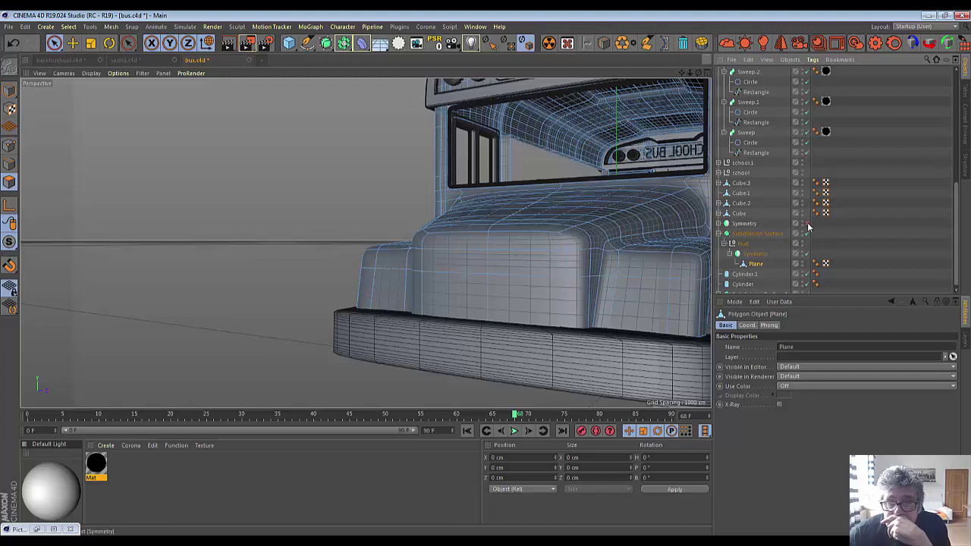
pyautogui.click(807, 234)
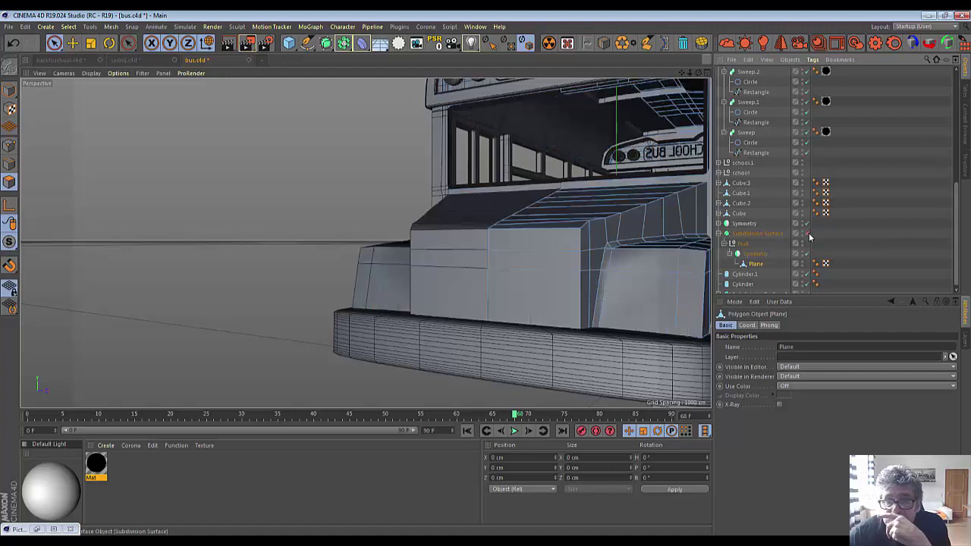
pyautogui.click(518, 272)
pyautogui.scroll(2, 513, 273)
pyautogui.scroll(1, 513, 273)
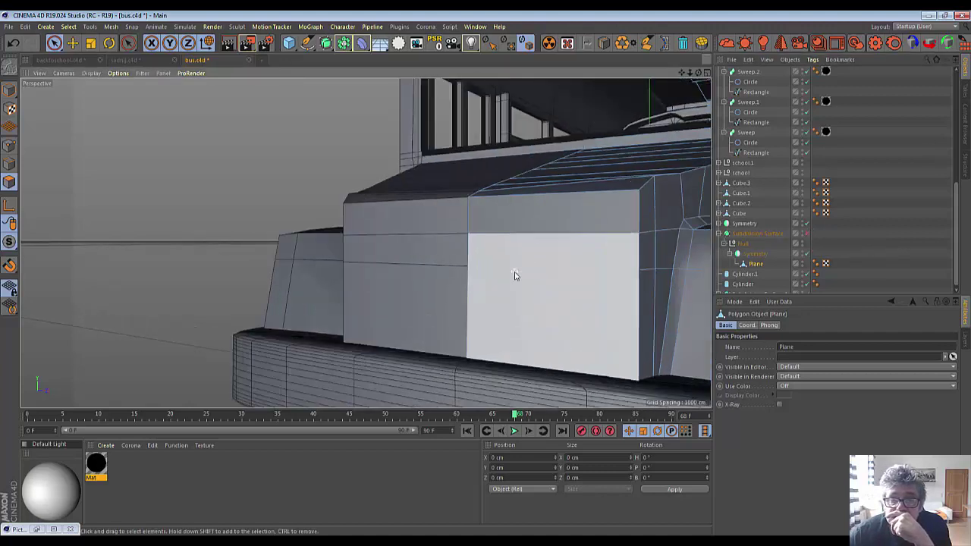
pyautogui.scroll(-2, 513, 275)
pyautogui.scroll(-1, 513, 275)
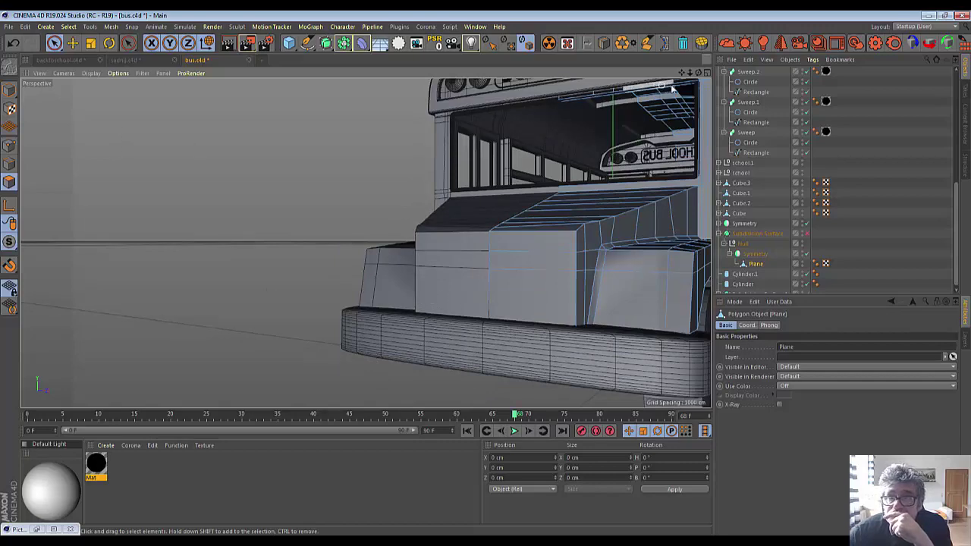
pyautogui.moveTo(699, 73); pyautogui.dragTo(537, 229)
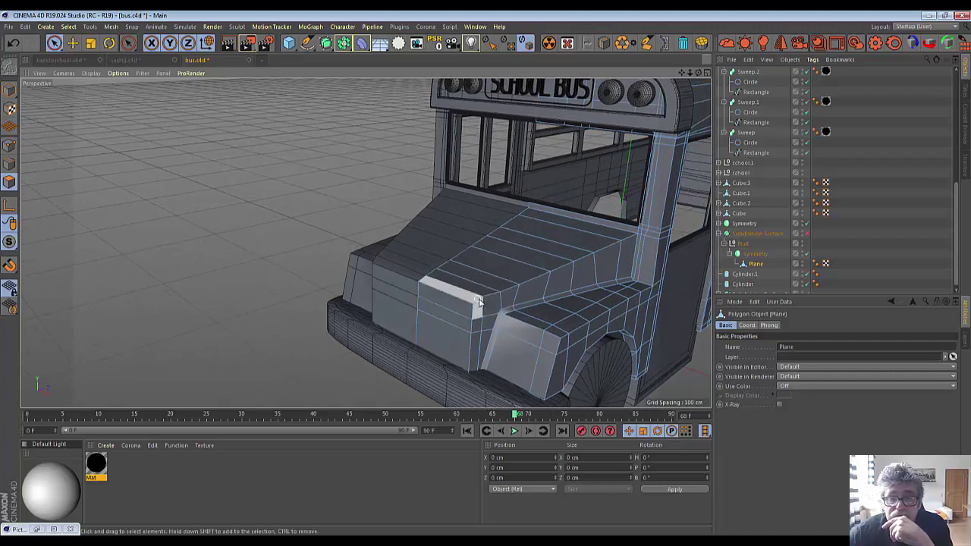
# Slide the hood's front-corner vertex about 1 cm along its edge and check it.
pyautogui.click(9, 146)
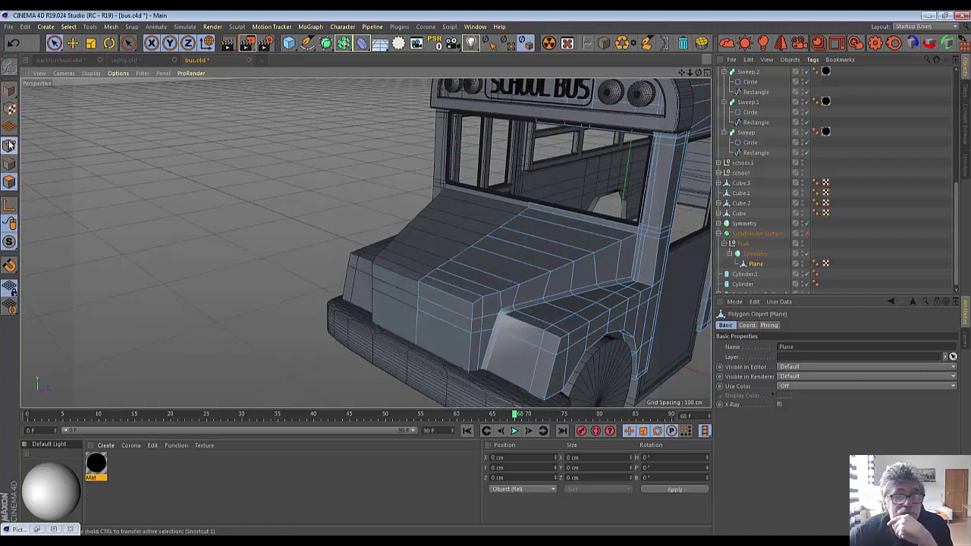
pyautogui.click(483, 297)
pyautogui.moveTo(565, 328); pyautogui.dragTo(569, 331)
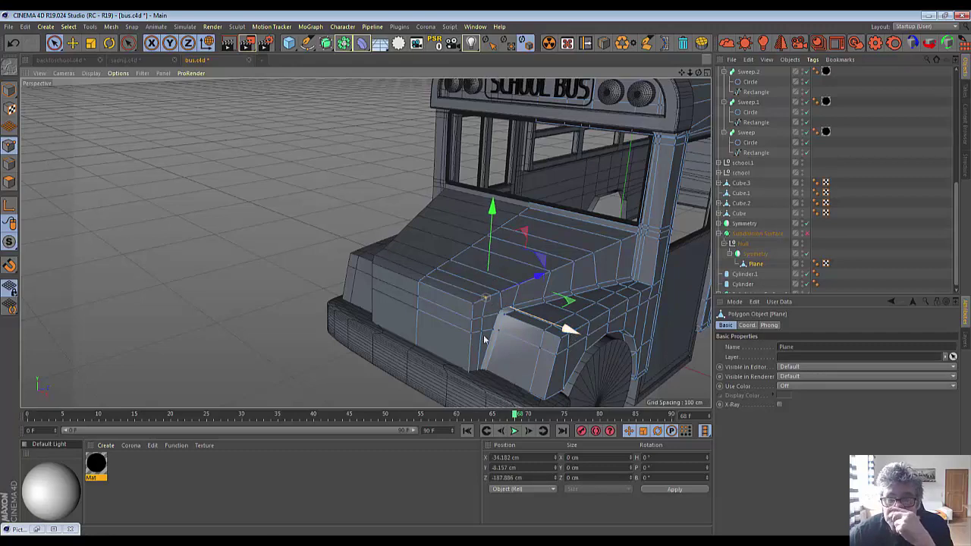
pyautogui.scroll(2, 402, 335)
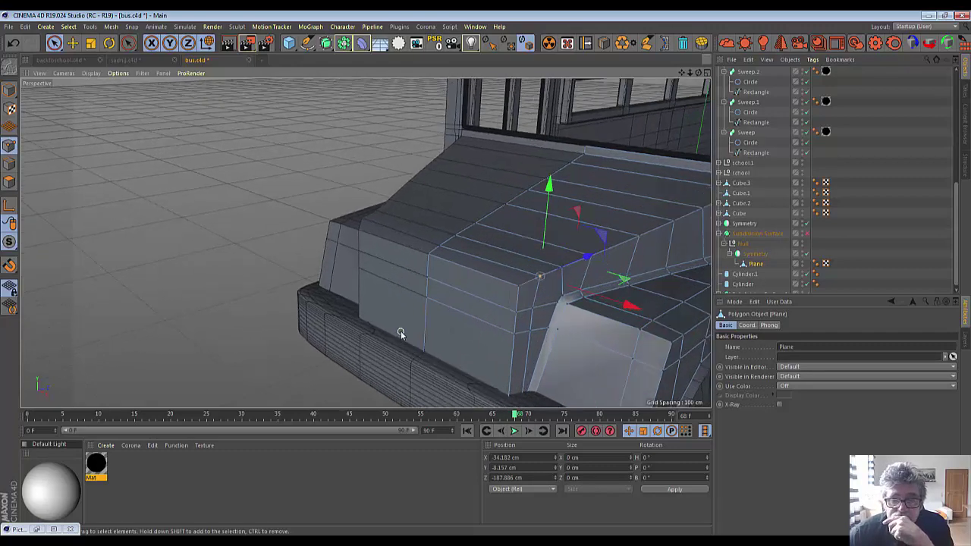
pyautogui.scroll(-2, 401, 335)
pyautogui.keyDown('alt'); pyautogui.moveTo(399, 329); pyautogui.dragTo(415, 323); pyautogui.keyUp('alt')
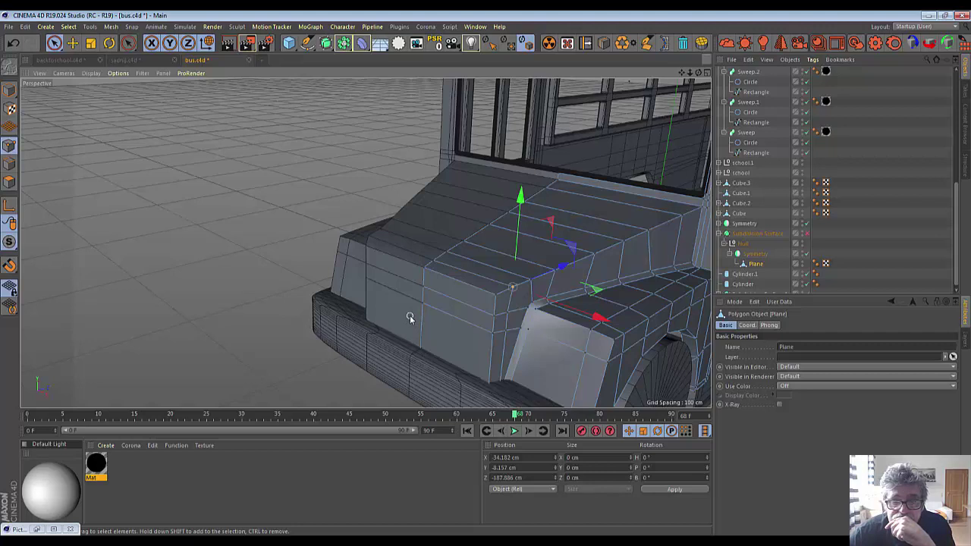
pyautogui.keyDown('alt'); pyautogui.moveTo(434, 317); pyautogui.dragTo(434, 319); pyautogui.keyUp('alt')
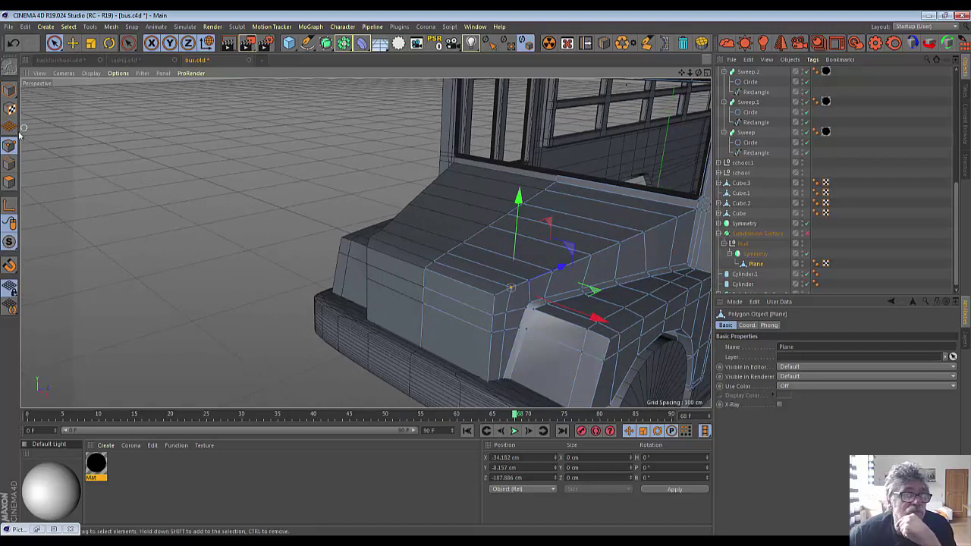
# Try several Line Cut strokes across the hood front and discard them.
pyautogui.click(129, 44)
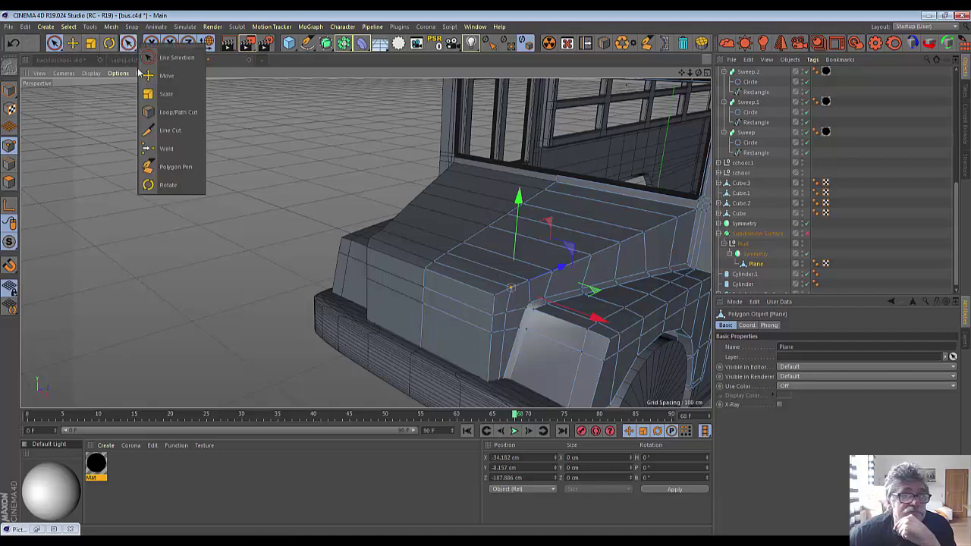
pyautogui.click(153, 128)
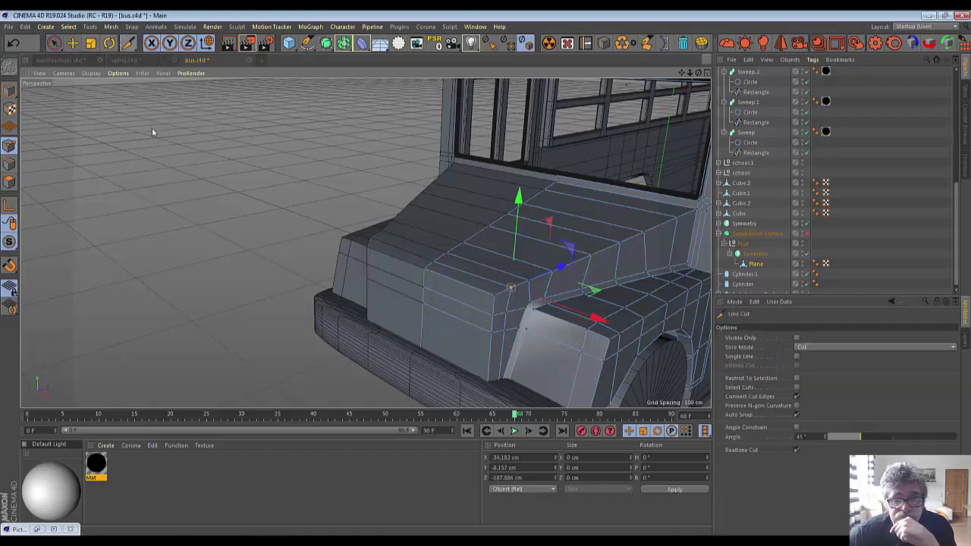
pyautogui.click(424, 323)
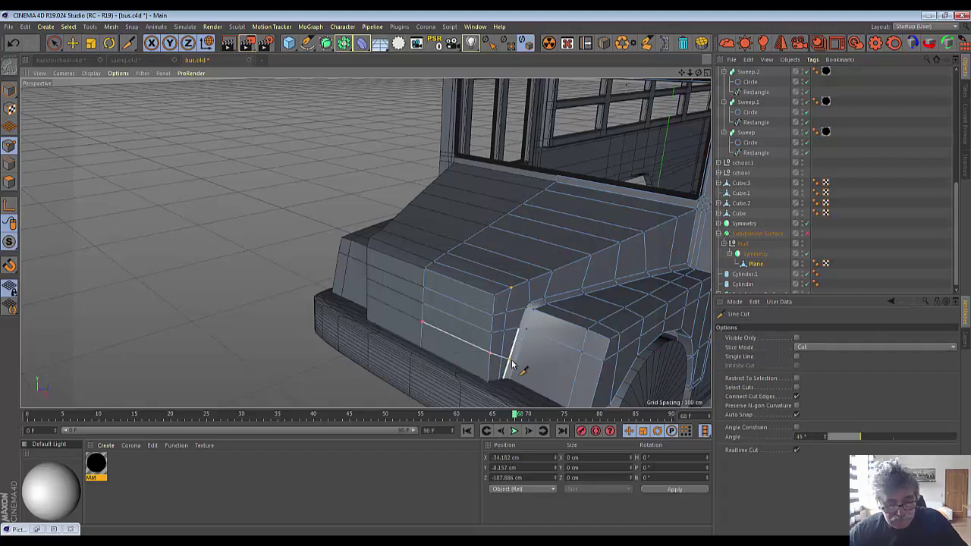
pyautogui.press('Escape')
pyautogui.click(421, 339)
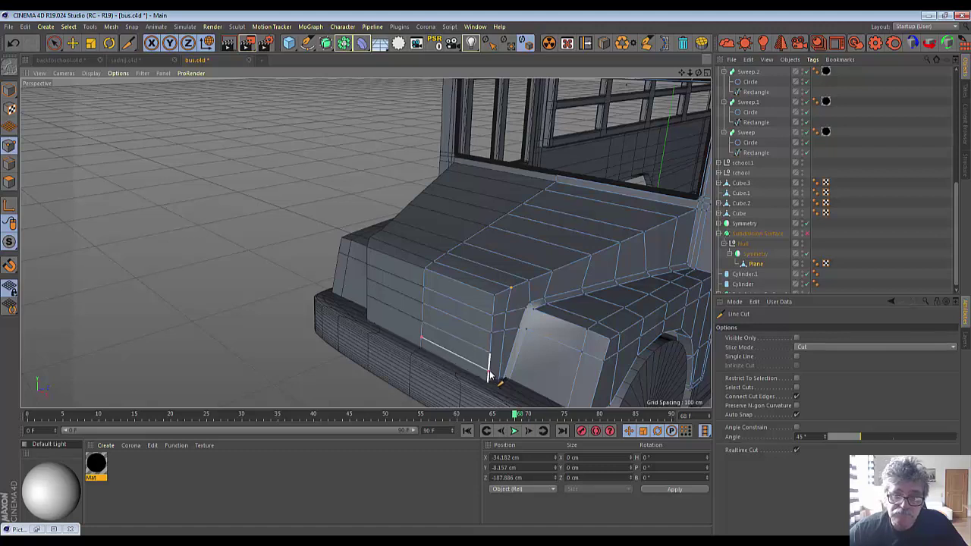
pyautogui.click(490, 374)
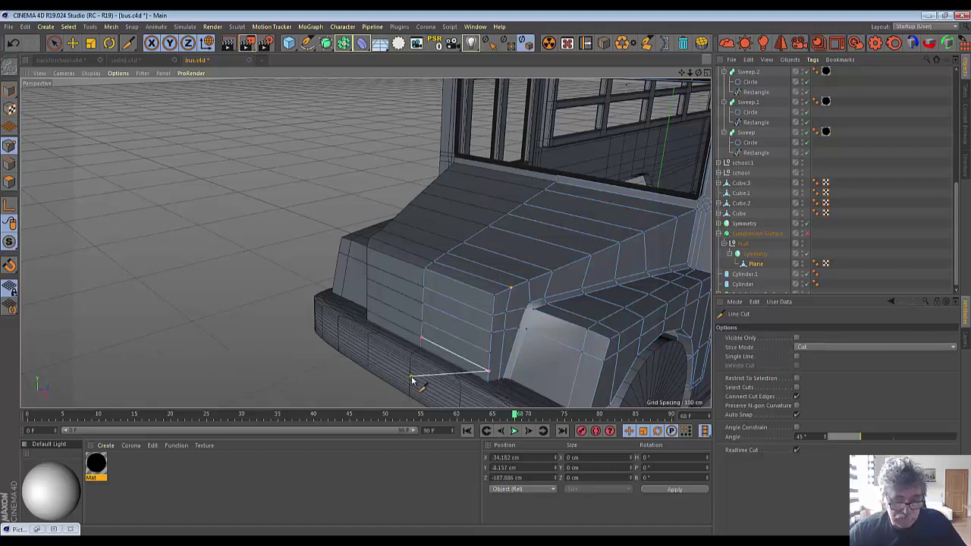
pyautogui.press('Escape')
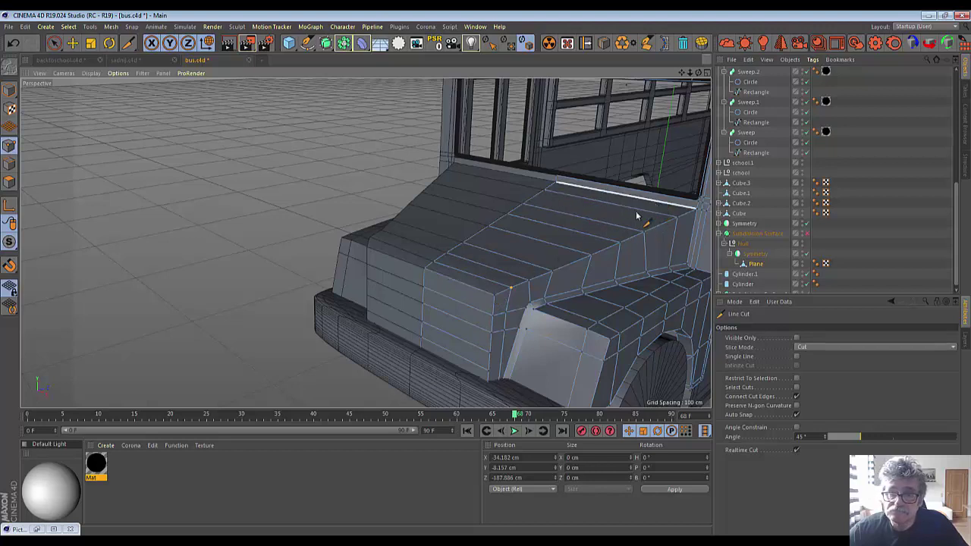
pyautogui.click(649, 203)
pyautogui.click(482, 292)
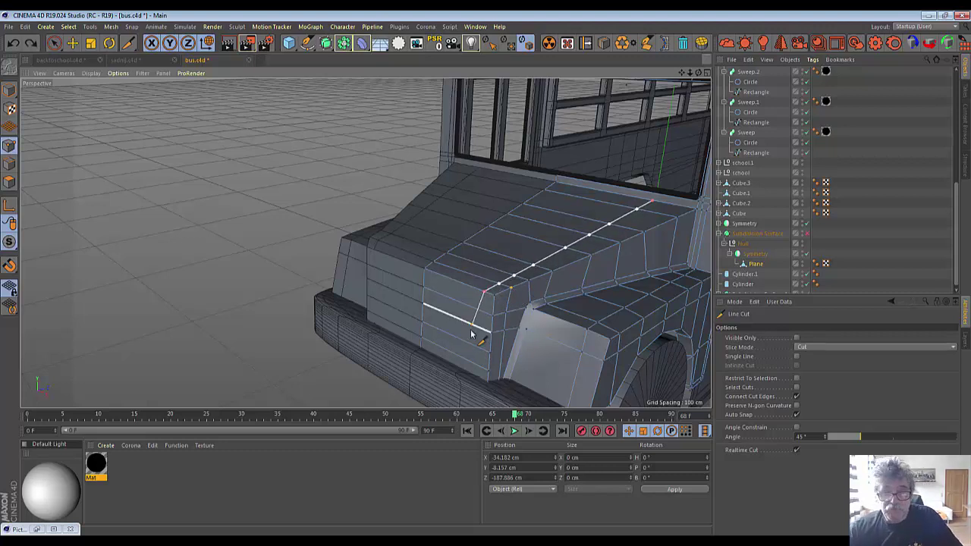
pyautogui.press('Escape')
# Cut a new edge from the hood's front corner down to the bumper.
pyautogui.click(484, 292)
pyautogui.click(474, 326)
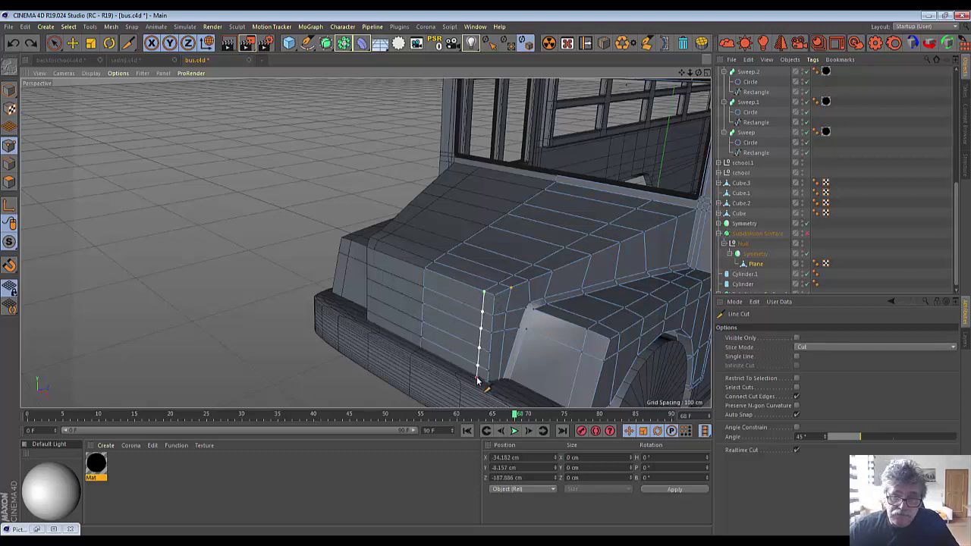
pyautogui.click(477, 379)
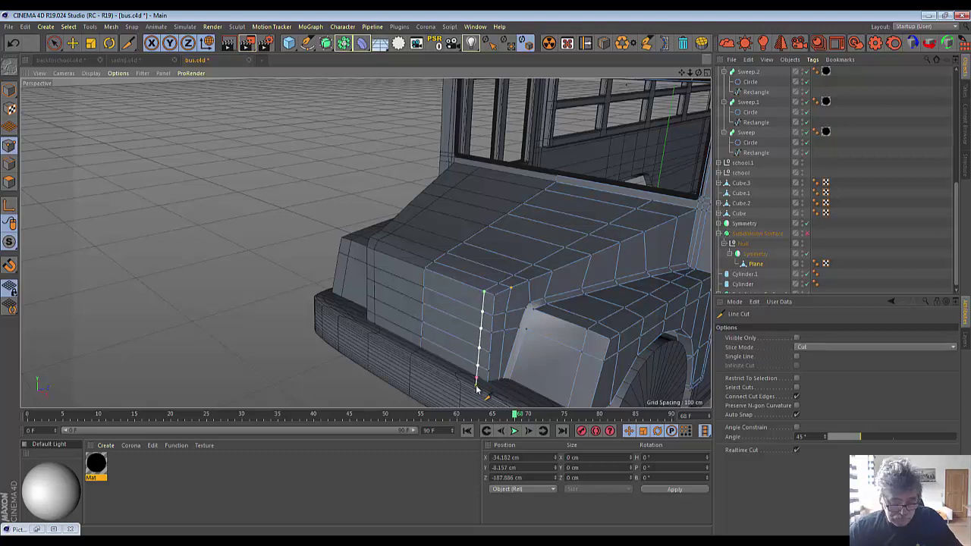
pyautogui.press('Escape')
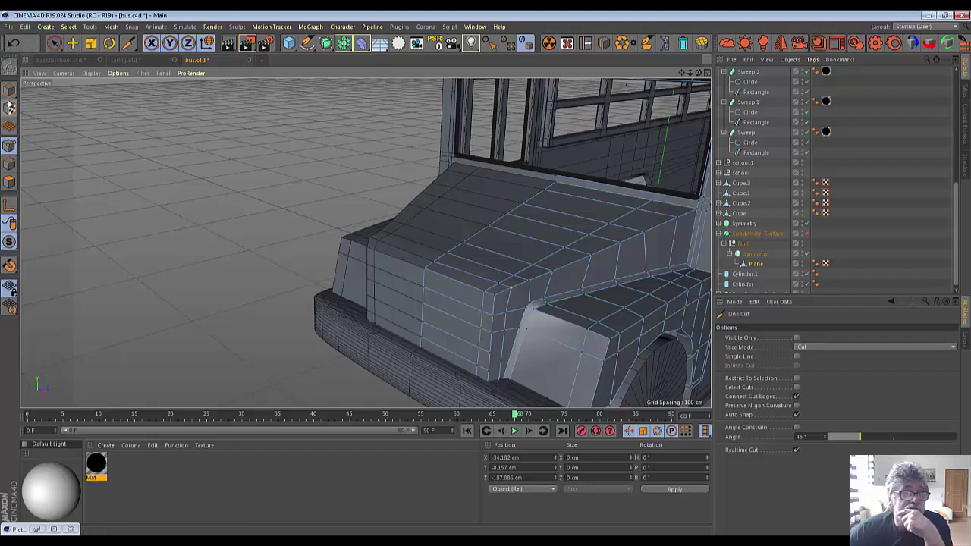
pyautogui.click(54, 43)
# Paint-select and delete a block of polygons on the hood front to open a rectangular hole.
pyautogui.click(74, 60)
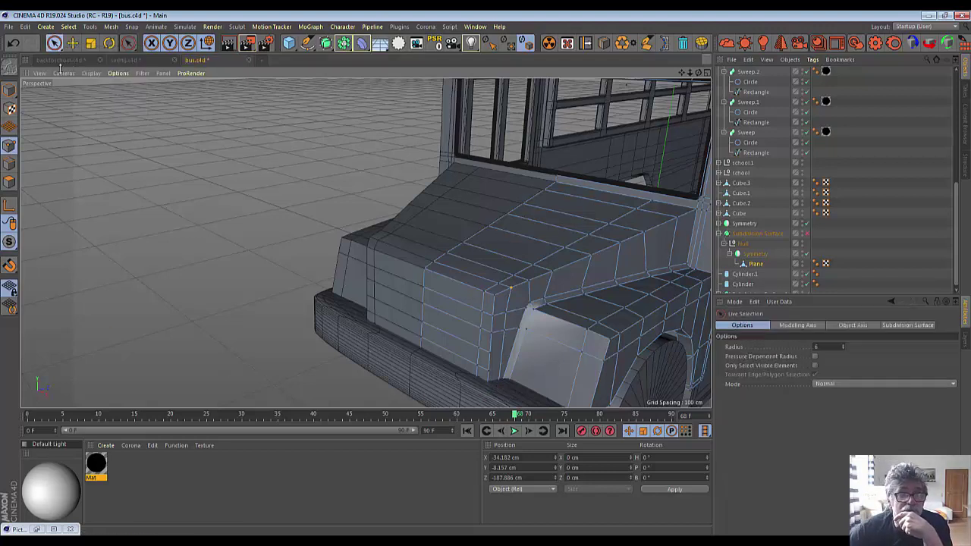
pyautogui.click(10, 183)
pyautogui.moveTo(440, 310); pyautogui.dragTo(443, 339)
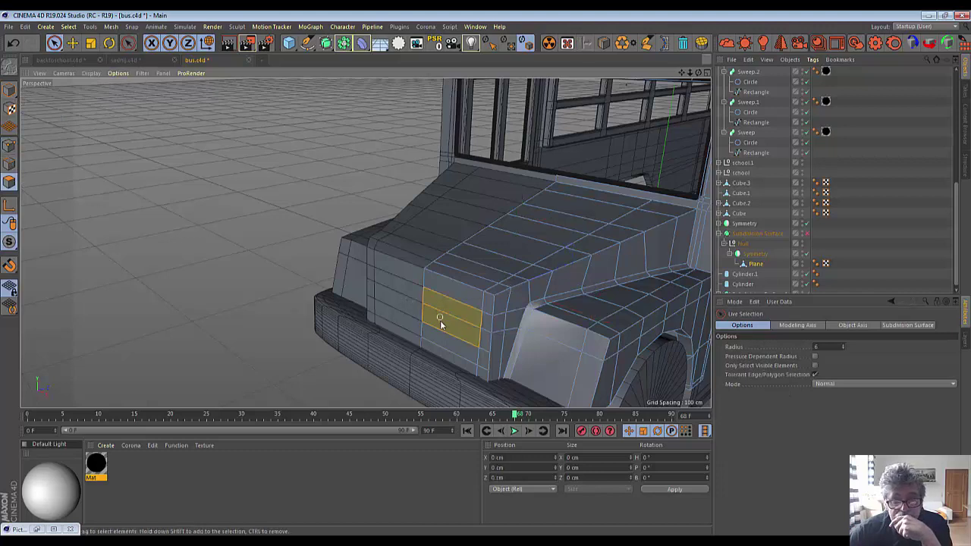
pyautogui.press('Delete')
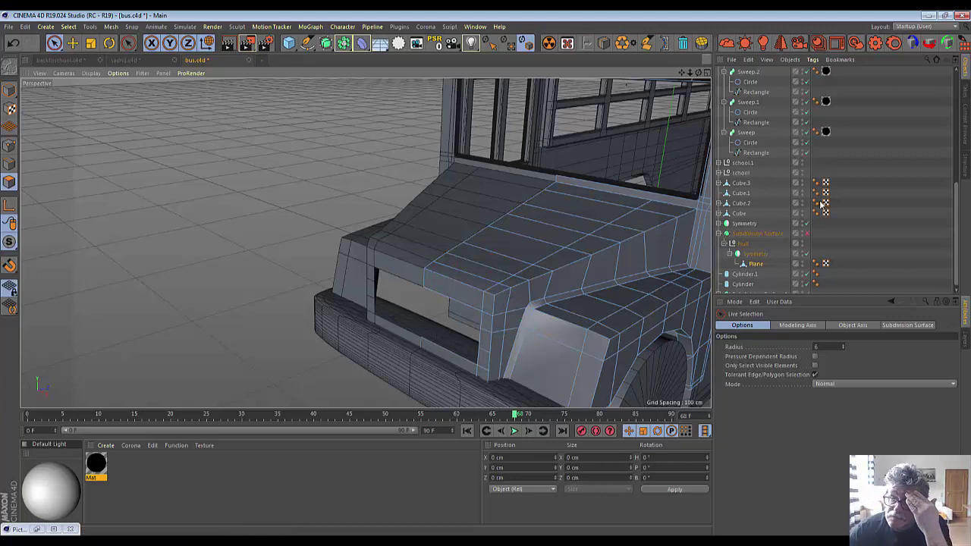
# Re-enable the Subdivision Surface object so the bus body is smoothed.
pyautogui.click(807, 234)
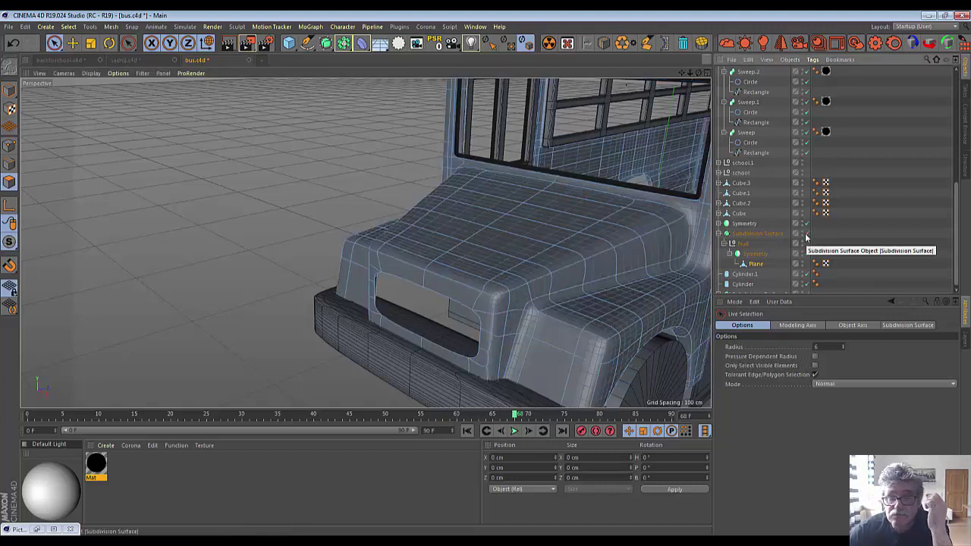
pyautogui.scroll(3, 798, 136)
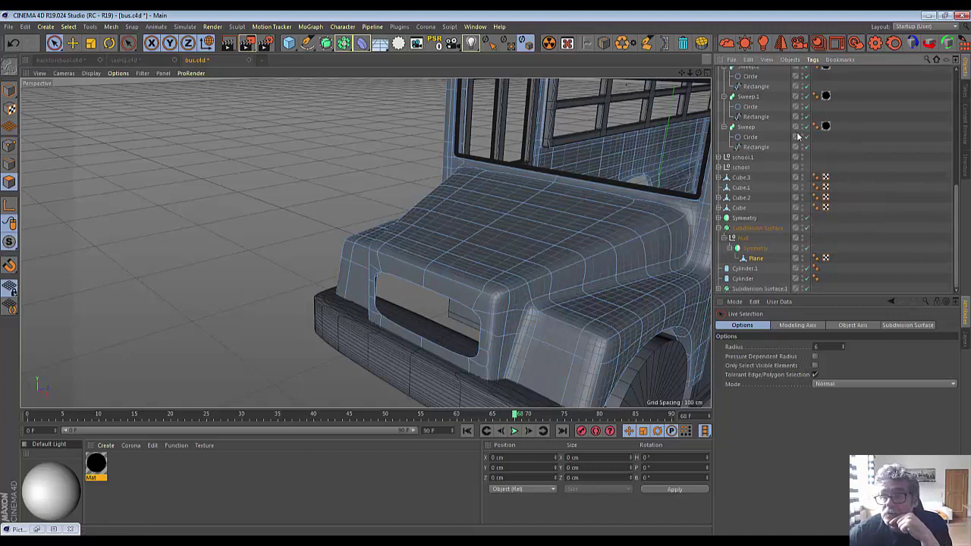
pyautogui.scroll(3, 798, 135)
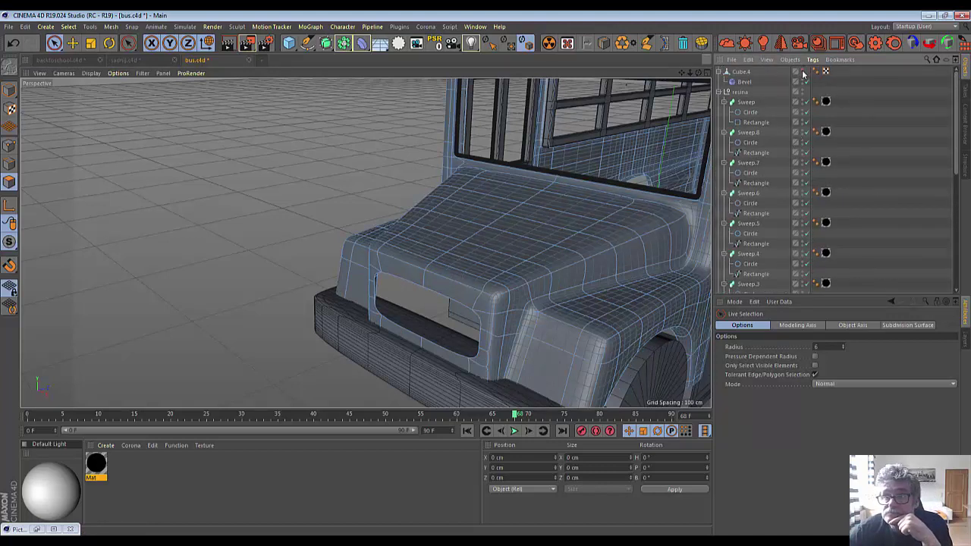
# Make the slatted grille Cube.4 visible again and check it sits inside the hood opening.
pyautogui.click(803, 72)
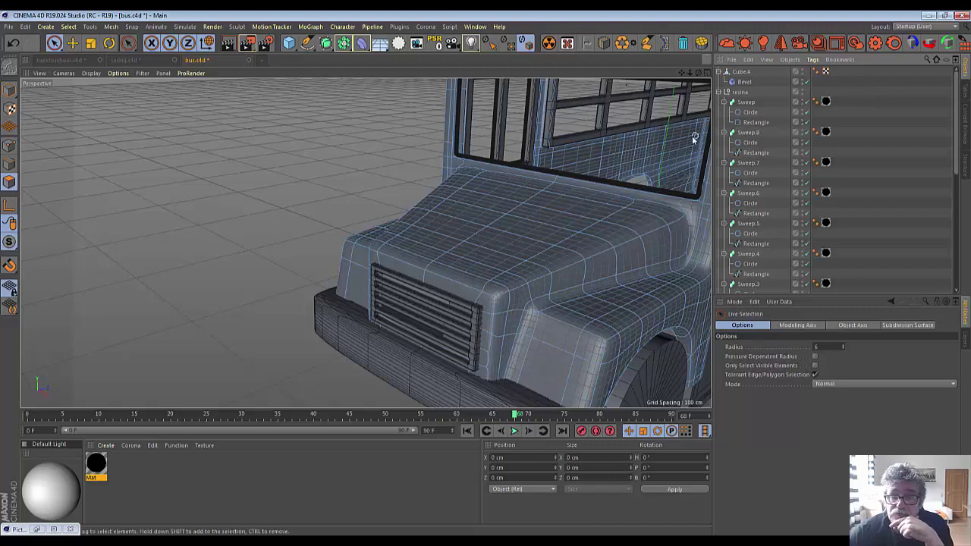
pyautogui.moveTo(698, 72); pyautogui.dragTo(636, 73)
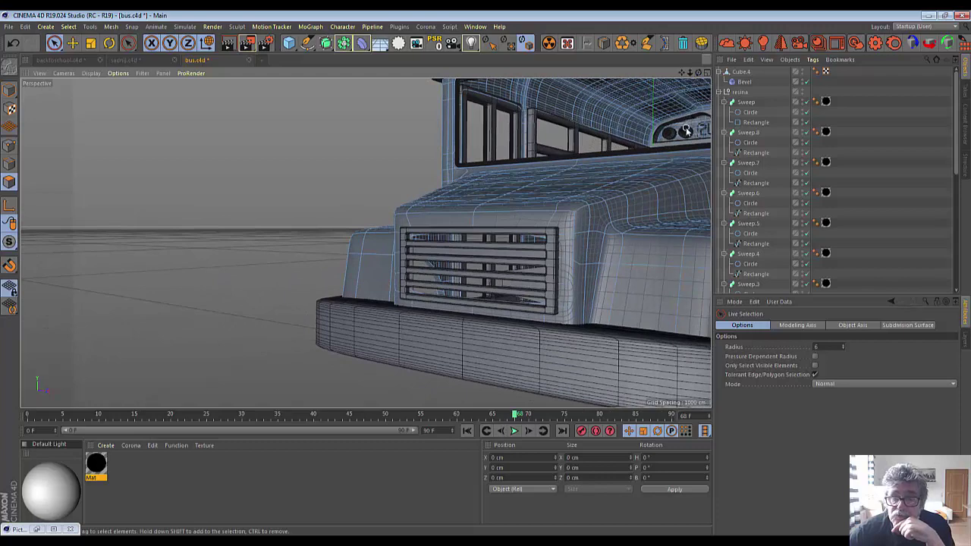
pyautogui.click(799, 71)
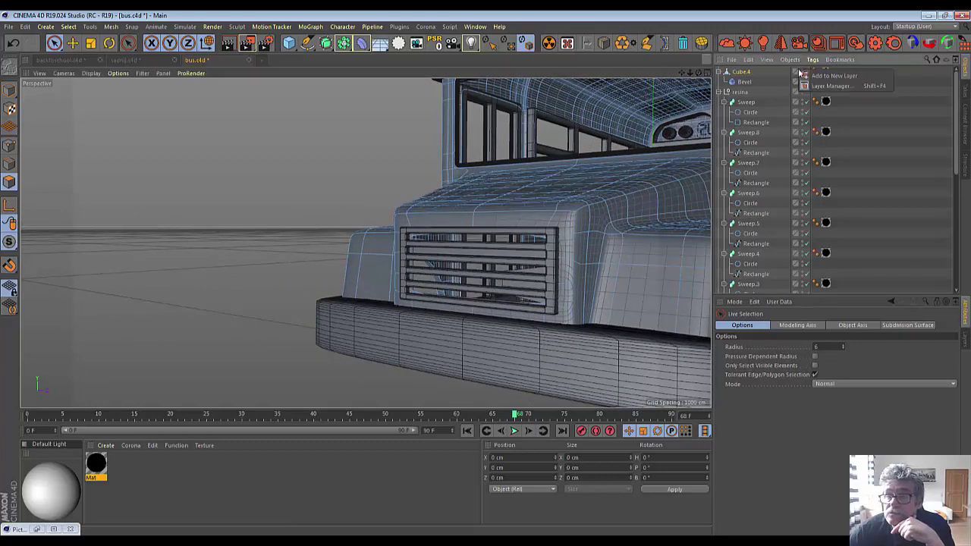
pyautogui.click(803, 74)
pyautogui.click(802, 72)
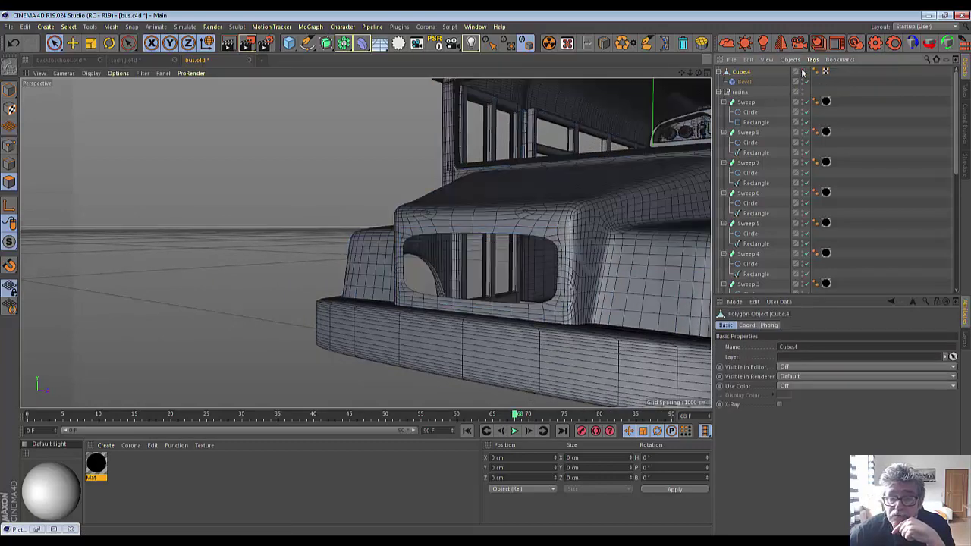
pyautogui.click(803, 71)
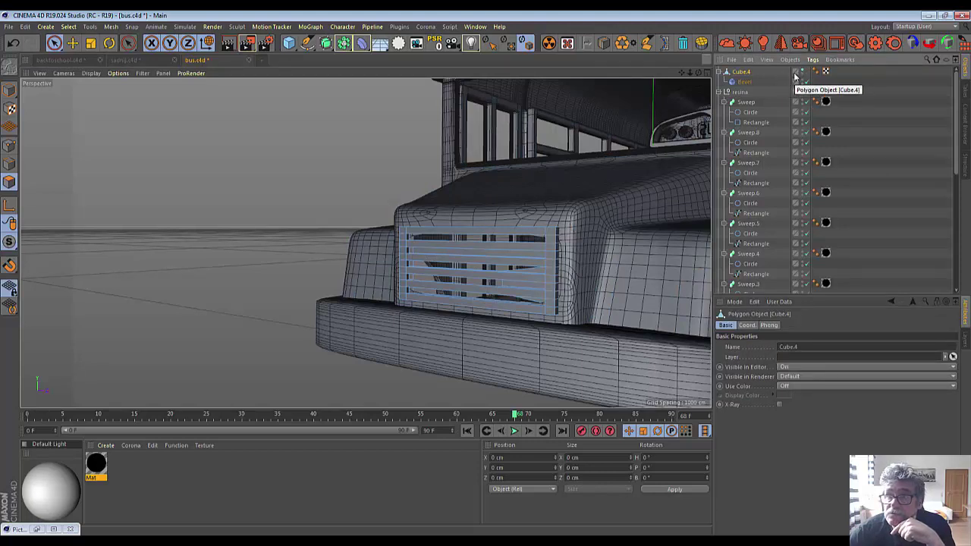
pyautogui.click(803, 71)
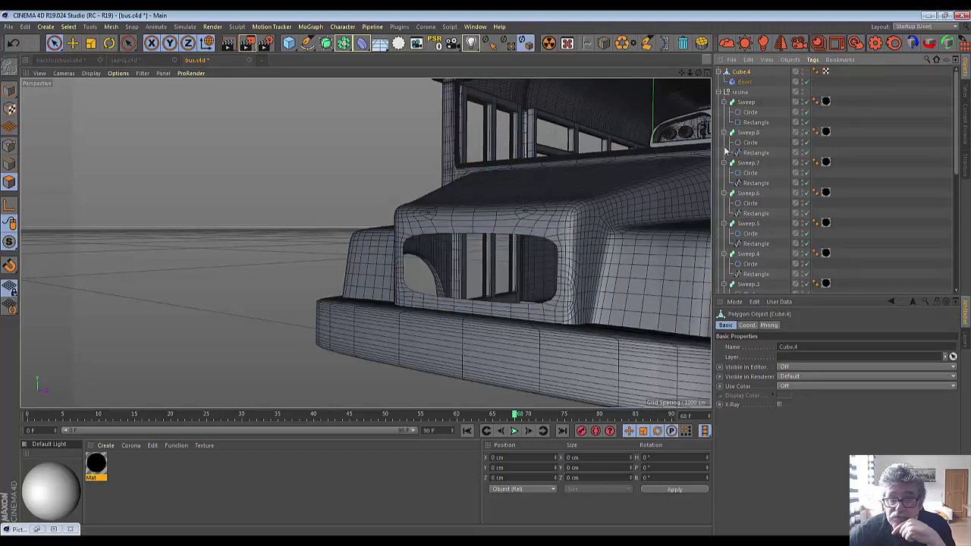
pyautogui.keyDown('alt'); pyautogui.moveTo(577, 242); pyautogui.dragTo(473, 266); pyautogui.keyUp('alt')
pyautogui.click(796, 70)
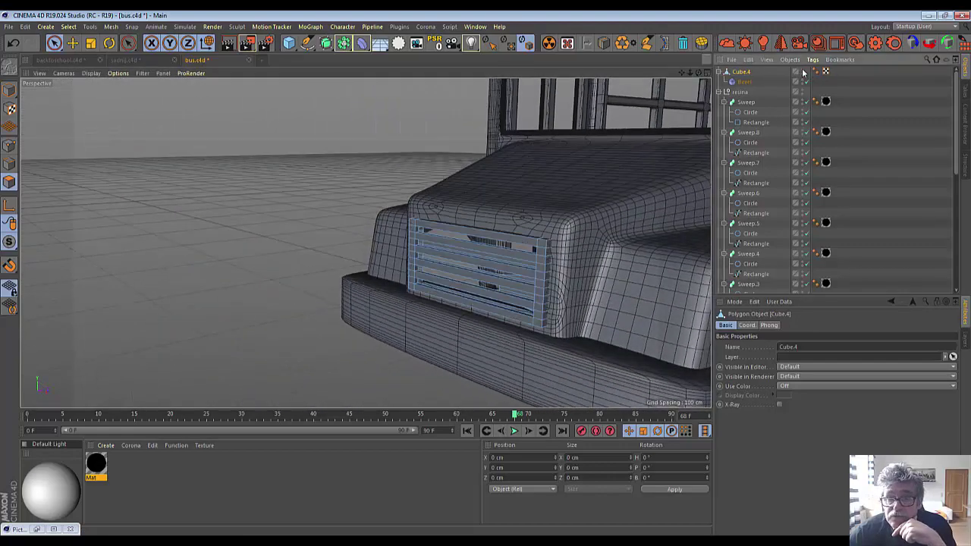
pyautogui.click(73, 44)
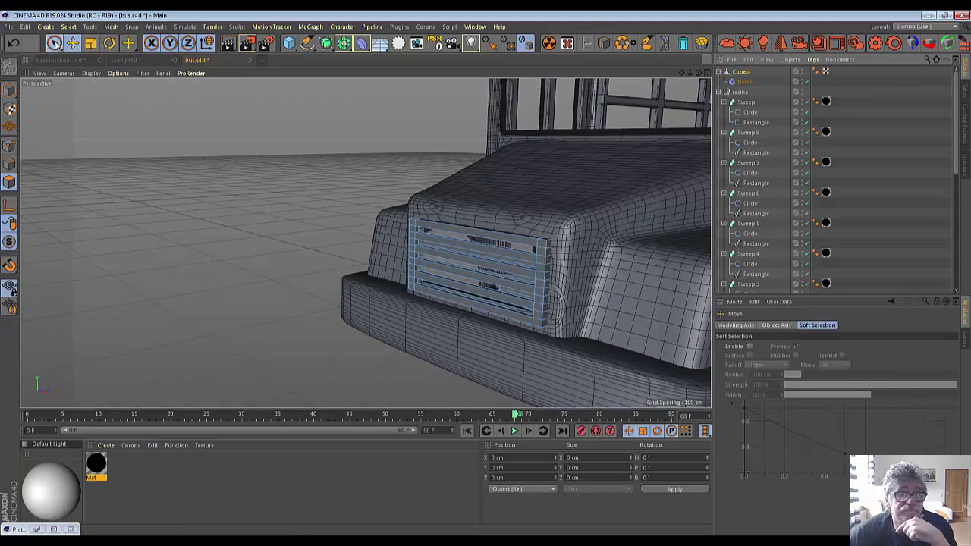
pyautogui.click(54, 43)
# Move the grille Cube.4 forward along Z, out in front of the hood.
pyautogui.click(741, 72)
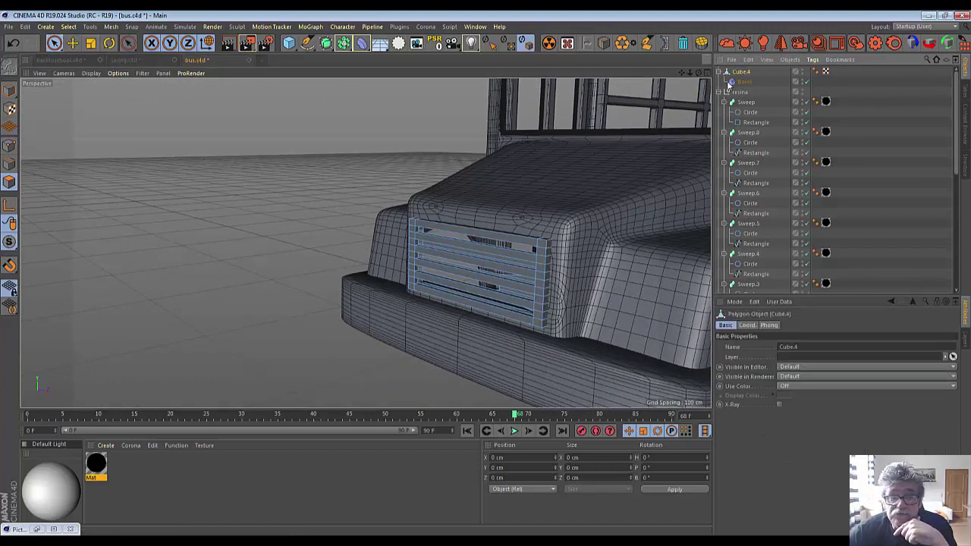
pyautogui.click(55, 44)
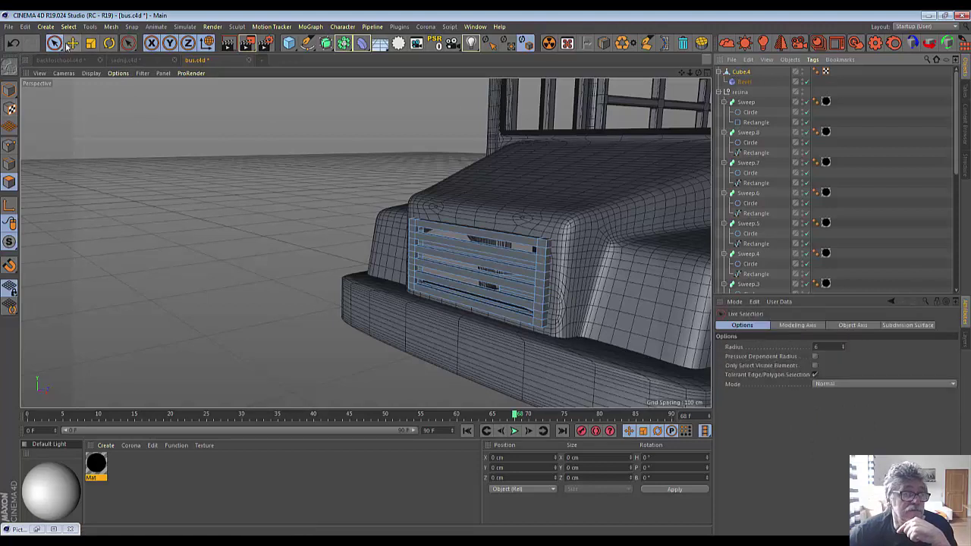
pyautogui.click(73, 44)
pyautogui.click(528, 258)
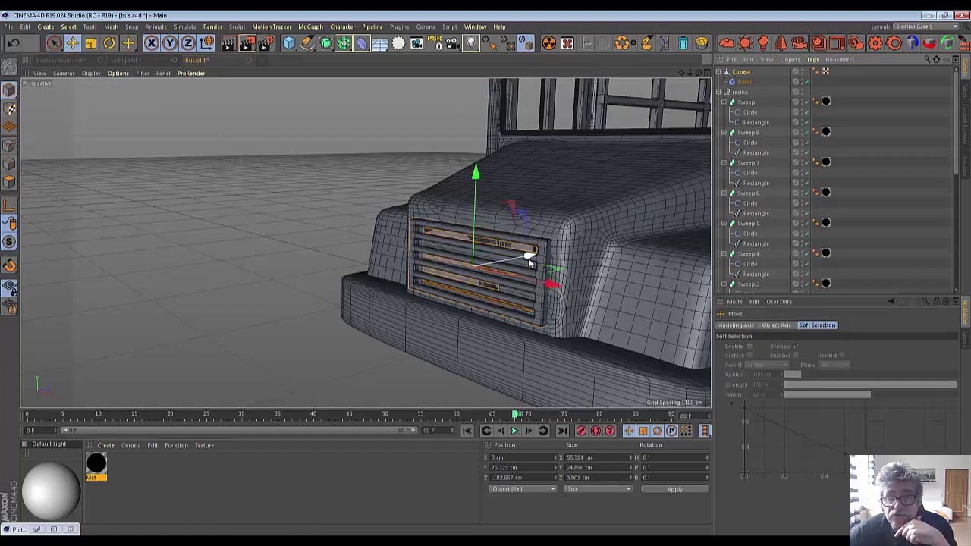
pyautogui.moveTo(533, 256); pyautogui.dragTo(513, 267)
pyautogui.moveTo(414, 312); pyautogui.dragTo(387, 317)
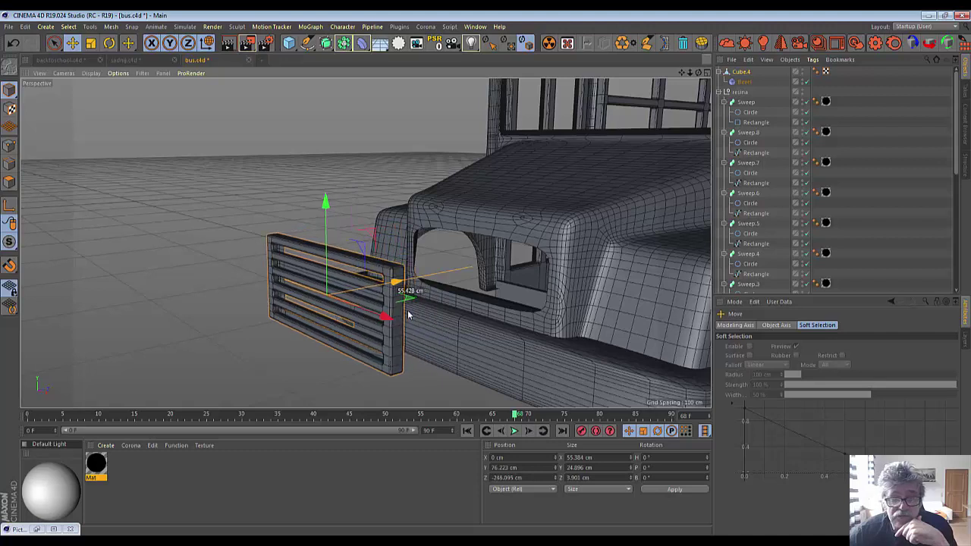
# Rotate the grille on its heading to about -114.5°.
pyautogui.click(109, 43)
pyautogui.moveTo(361, 307)
pyautogui.mouseDown()
pyautogui.moveTo(315, 292)
pyautogui.moveTo(254, 311)
pyautogui.mouseUp()
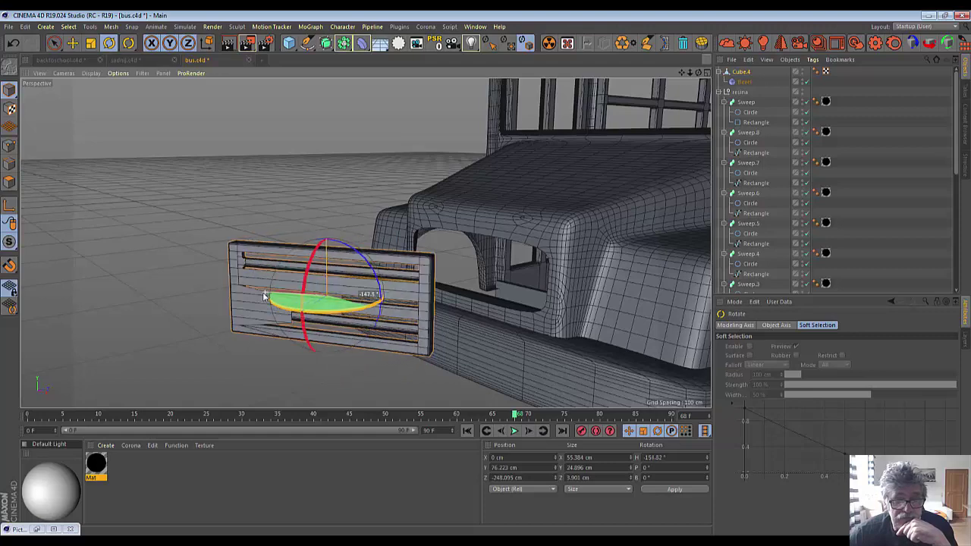
pyautogui.scroll(2, 247, 346)
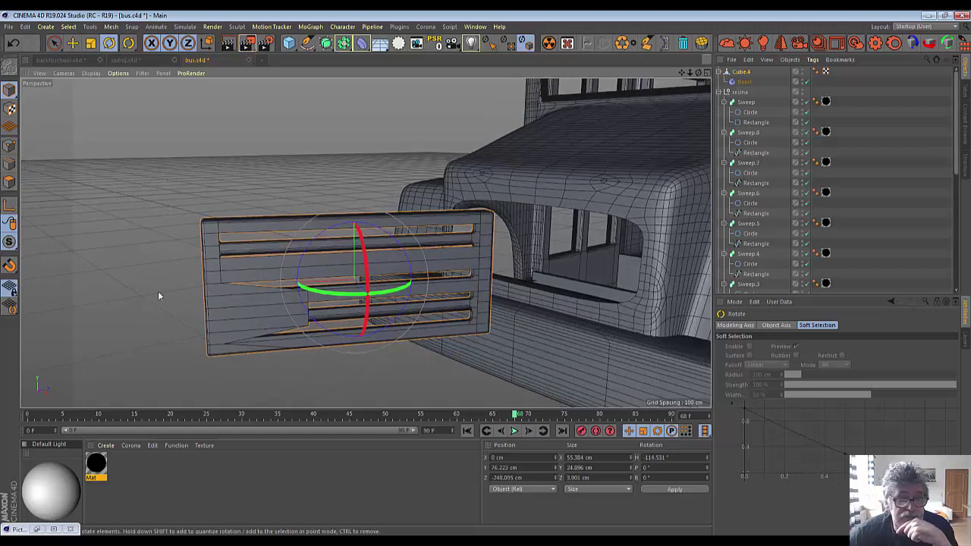
pyautogui.click(9, 145)
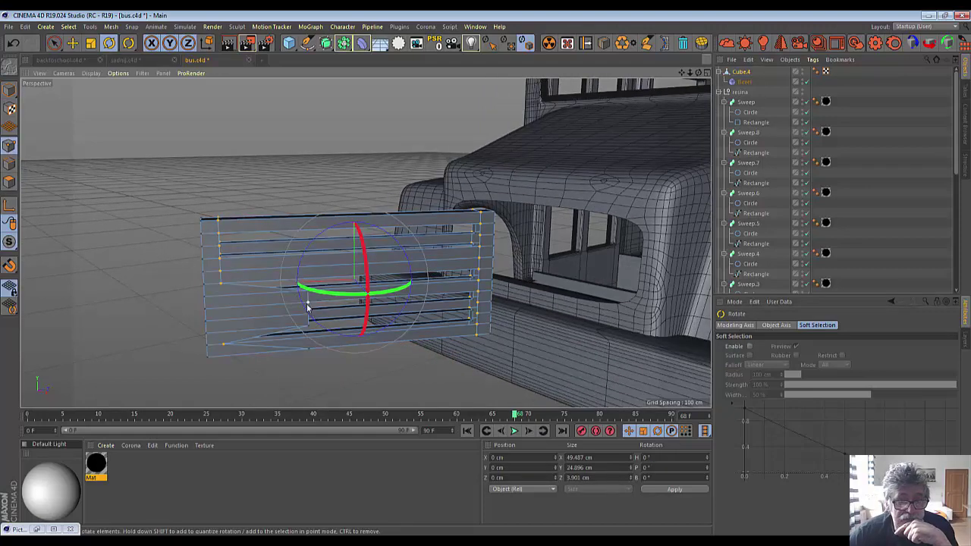
pyautogui.click(307, 302)
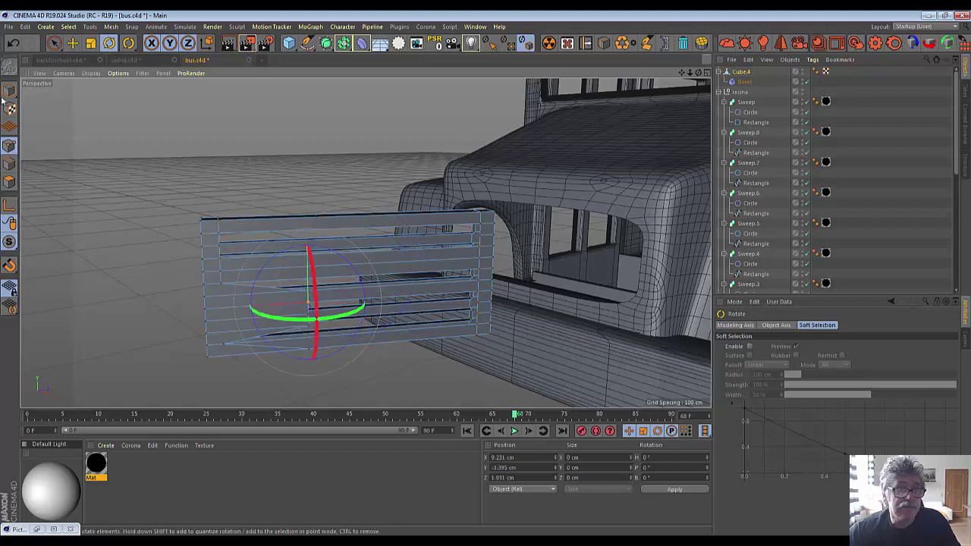
pyautogui.moveTo(54, 43); pyautogui.dragTo(99, 52)
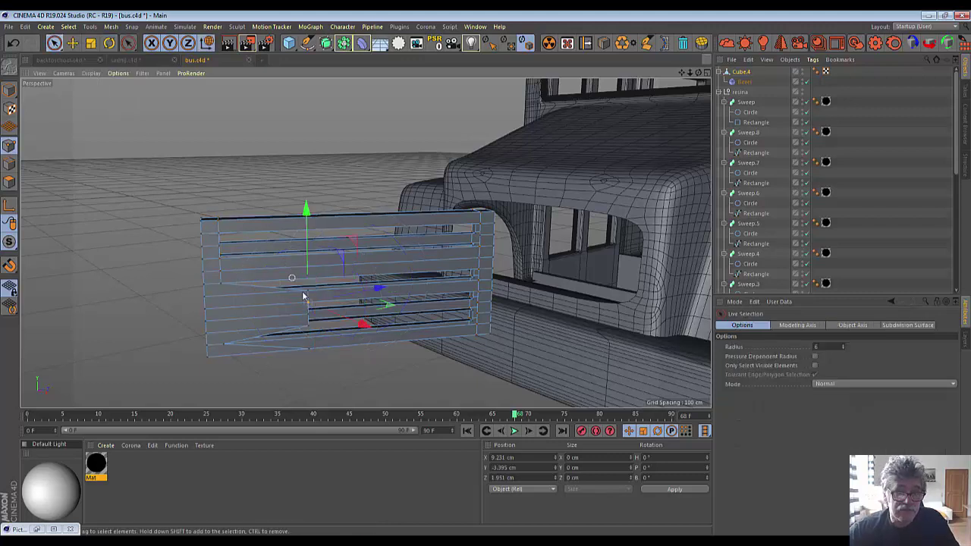
pyautogui.keyDown('shift'); pyautogui.click(310, 331); pyautogui.keyUp('shift')
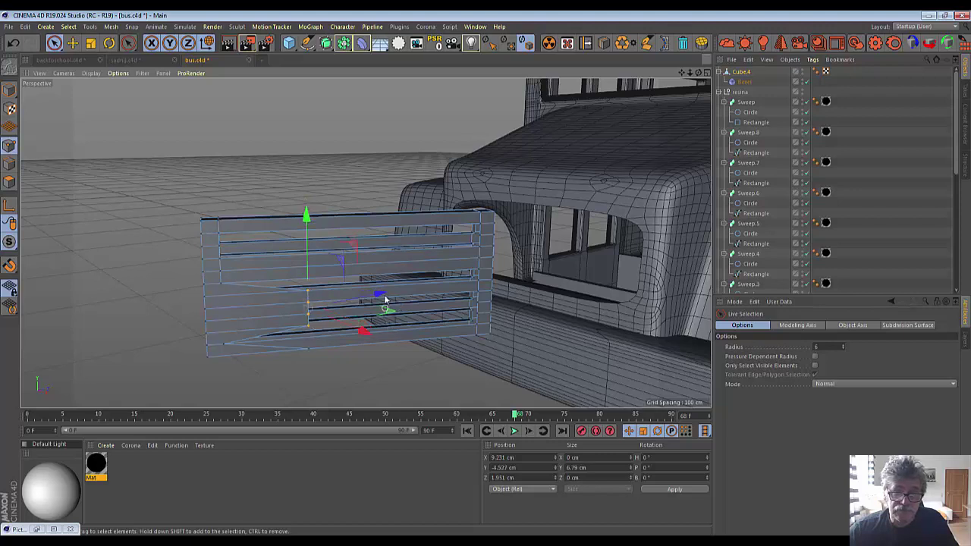
pyautogui.moveTo(383, 301); pyautogui.dragTo(359, 297)
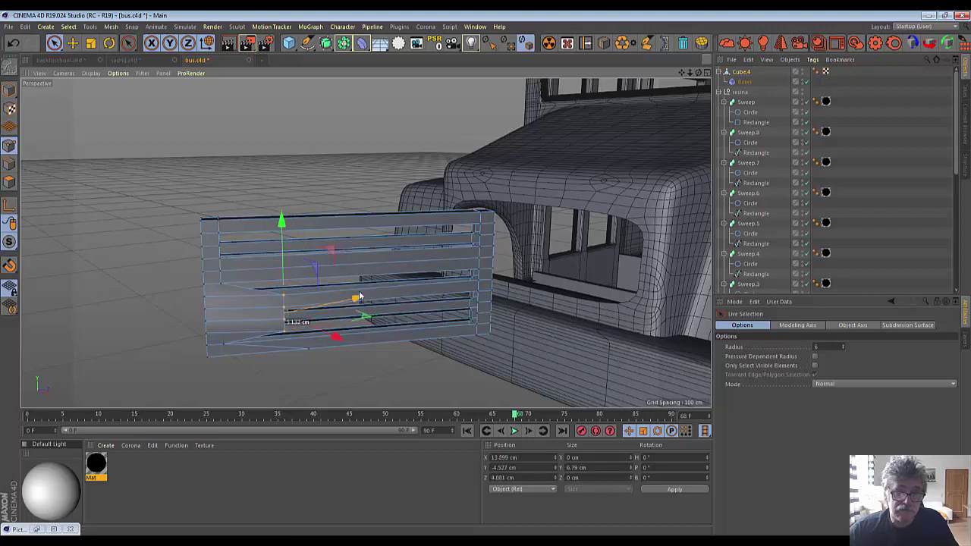
pyautogui.hotkey('ctrl', 'z')
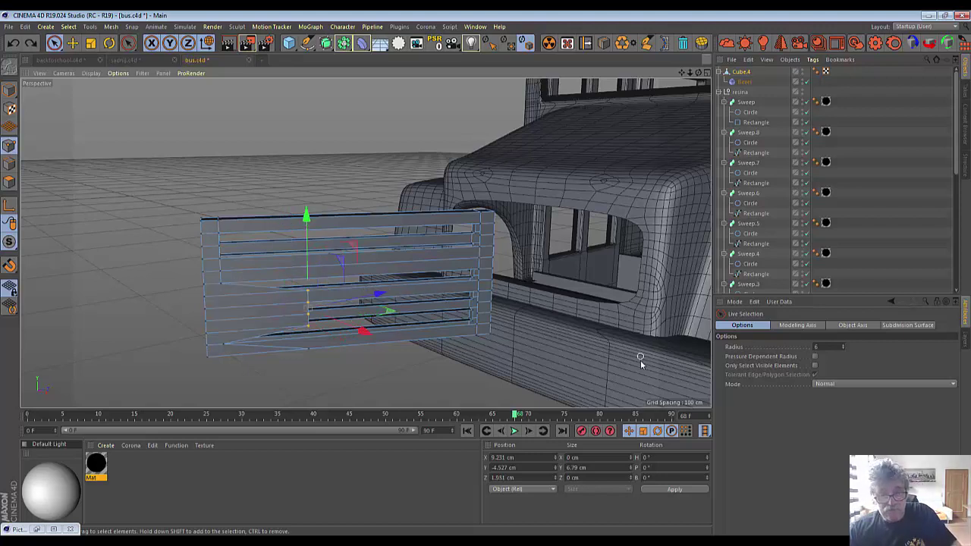
pyautogui.click(601, 386)
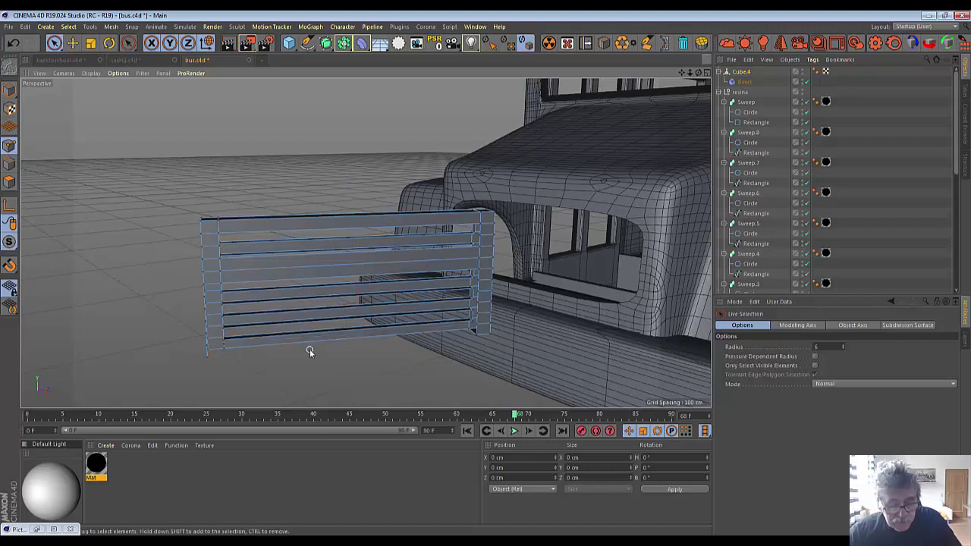
pyautogui.click(309, 350)
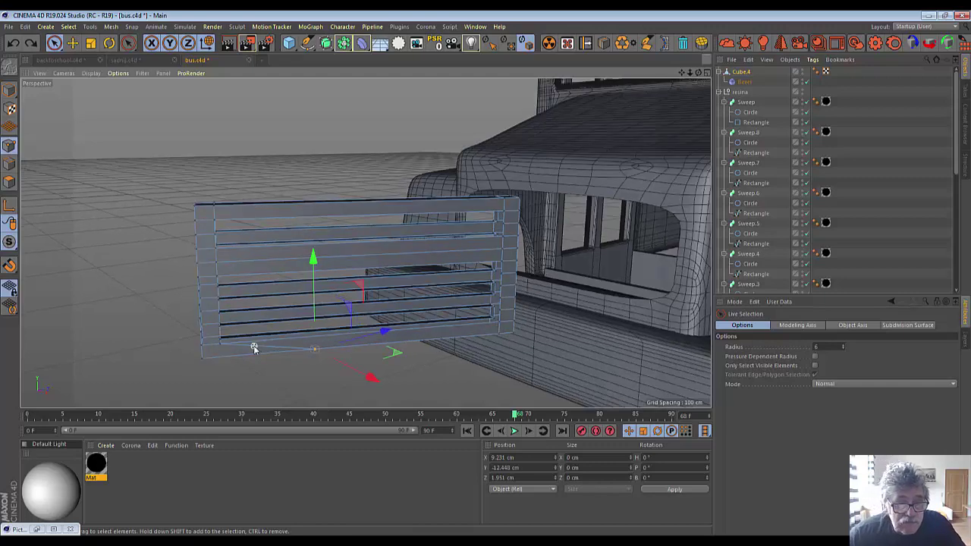
pyautogui.scroll(3, 254, 348)
pyautogui.scroll(2, 254, 347)
pyautogui.scroll(1, 253, 347)
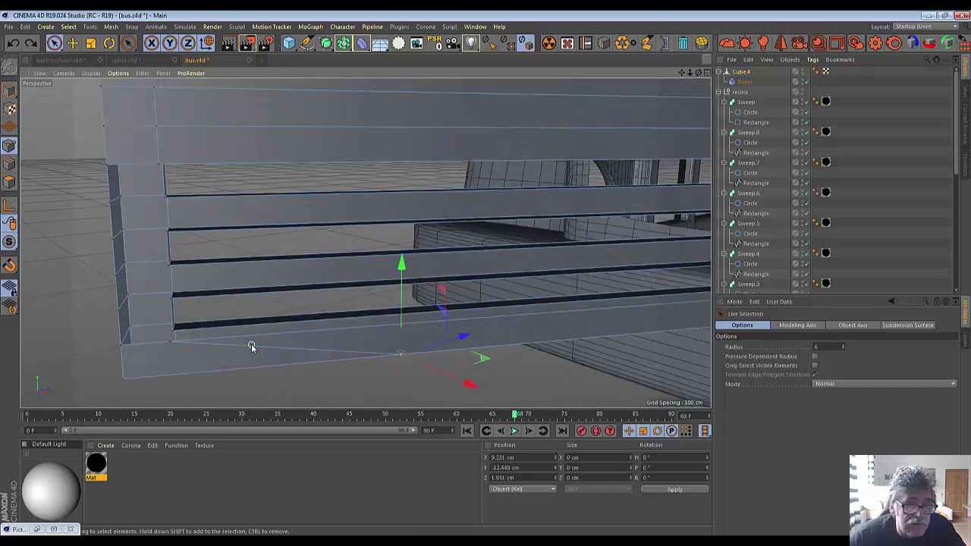
pyautogui.scroll(-2, 252, 347)
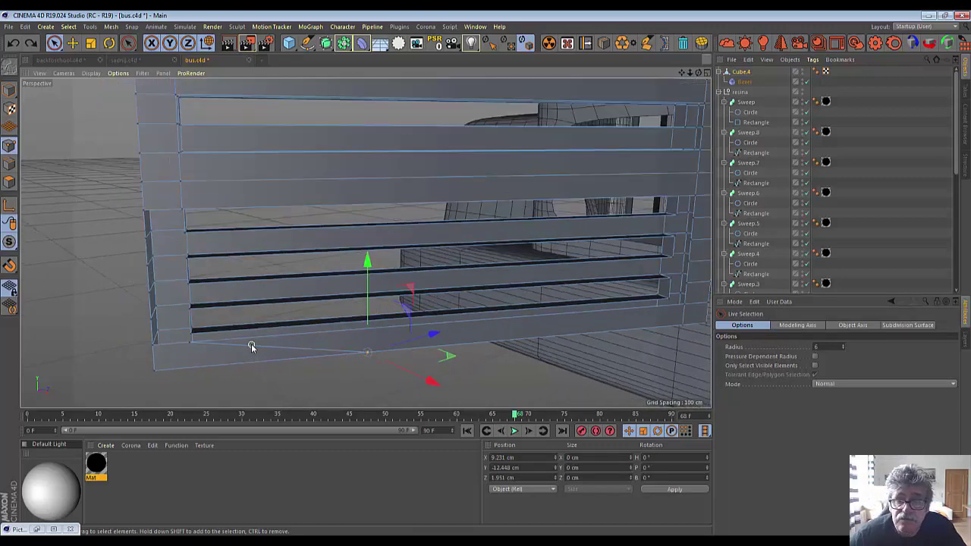
pyautogui.scroll(-2, 252, 347)
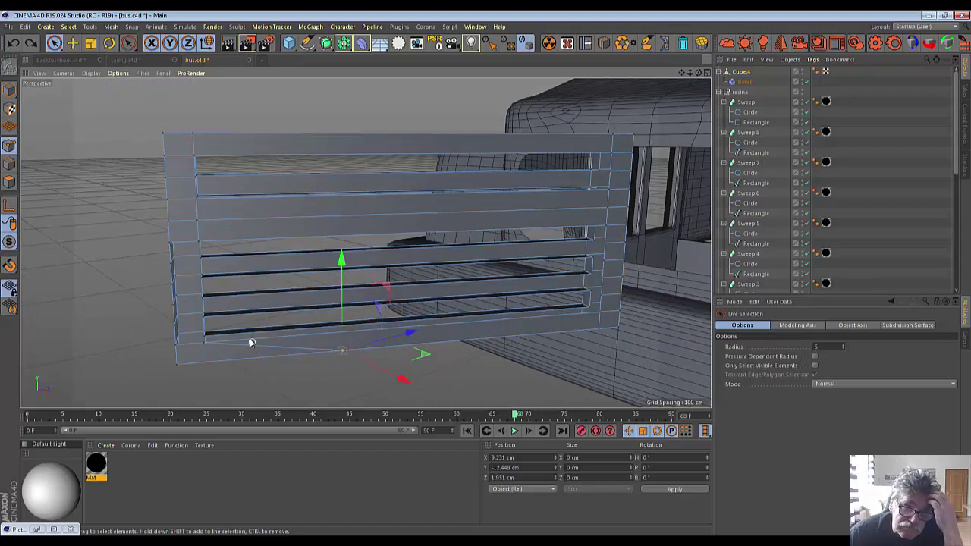
pyautogui.click(258, 213)
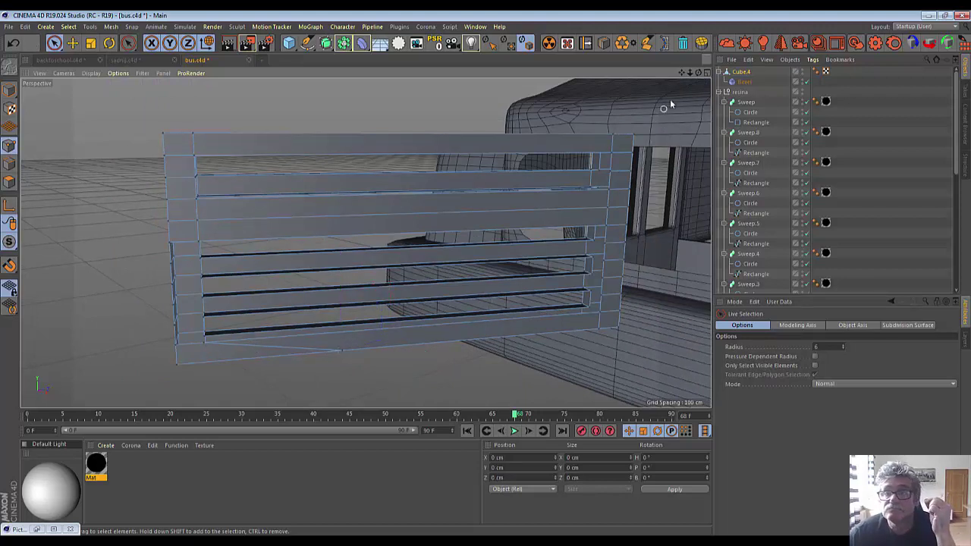
pyautogui.moveTo(699, 74)
pyautogui.mouseDown()
pyautogui.moveTo(668, 76)
pyautogui.moveTo(691, 76)
pyautogui.moveTo(527, 188)
pyautogui.mouseUp()
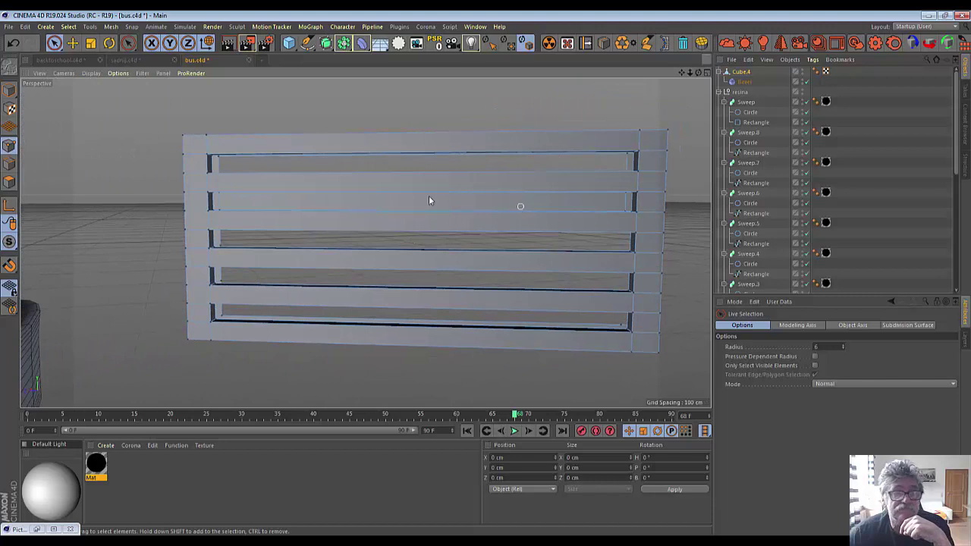
# Delete both end polygons of the top slot and the second slot's left end polygon.
pyautogui.click(9, 182)
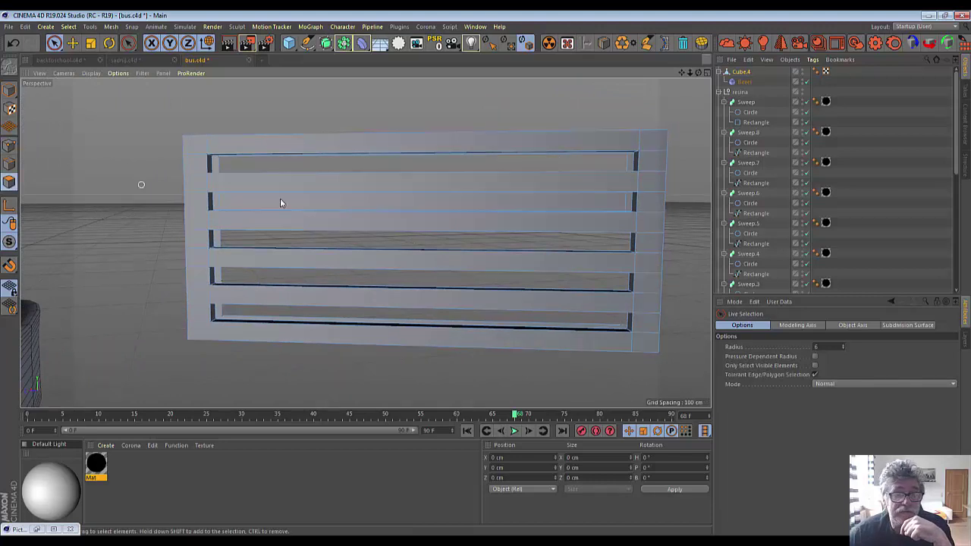
pyautogui.click(349, 205)
pyautogui.keyDown('ctrl'); pyautogui.click(349, 205); pyautogui.keyUp('ctrl')
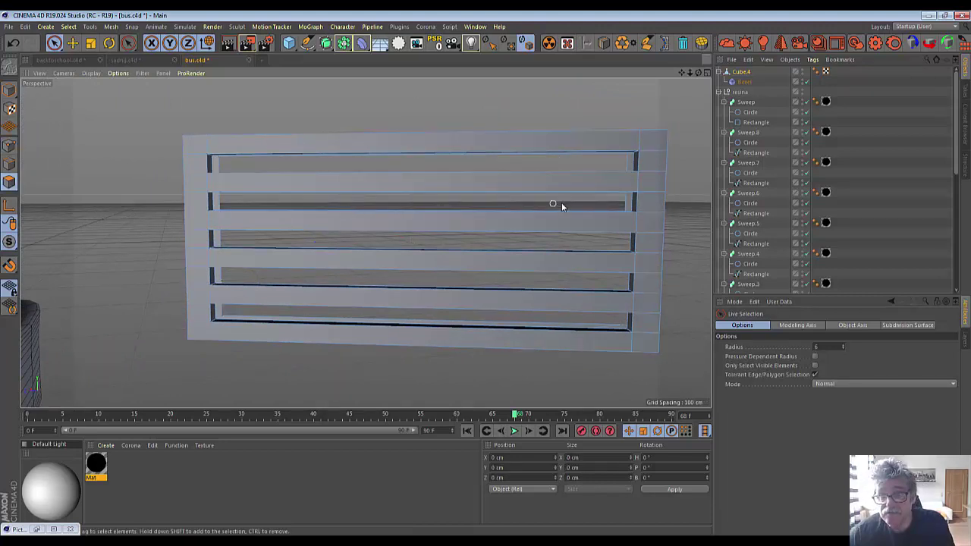
pyautogui.click(626, 203)
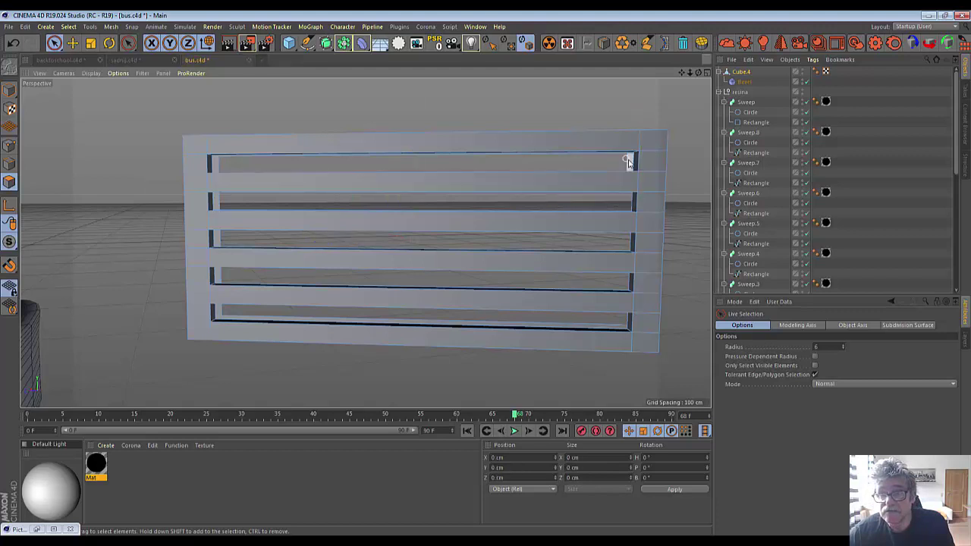
pyautogui.click(629, 163)
pyautogui.hotkey('ctrl', 'shift', 'a')
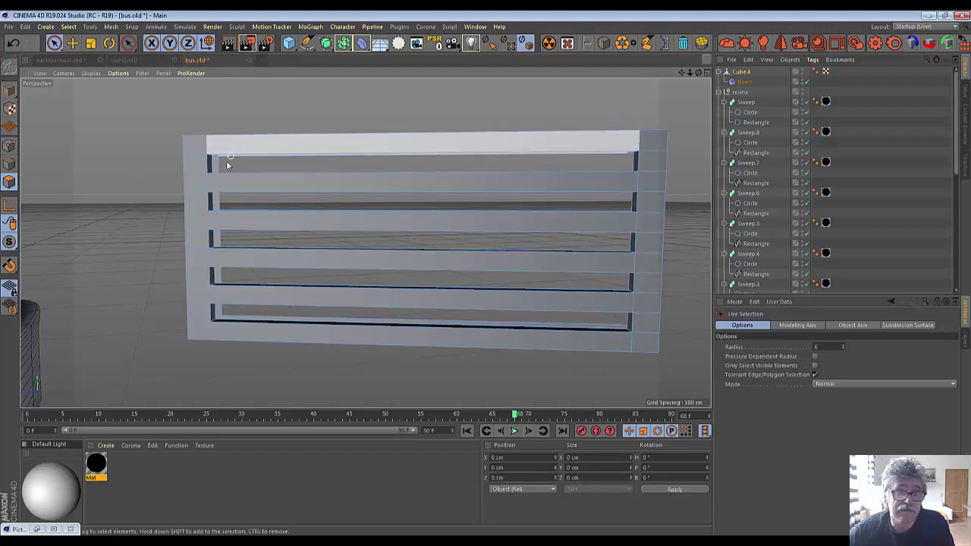
pyautogui.click(218, 169)
pyautogui.hotkey('ctrl', 'shift', 'a')
pyautogui.click(217, 201)
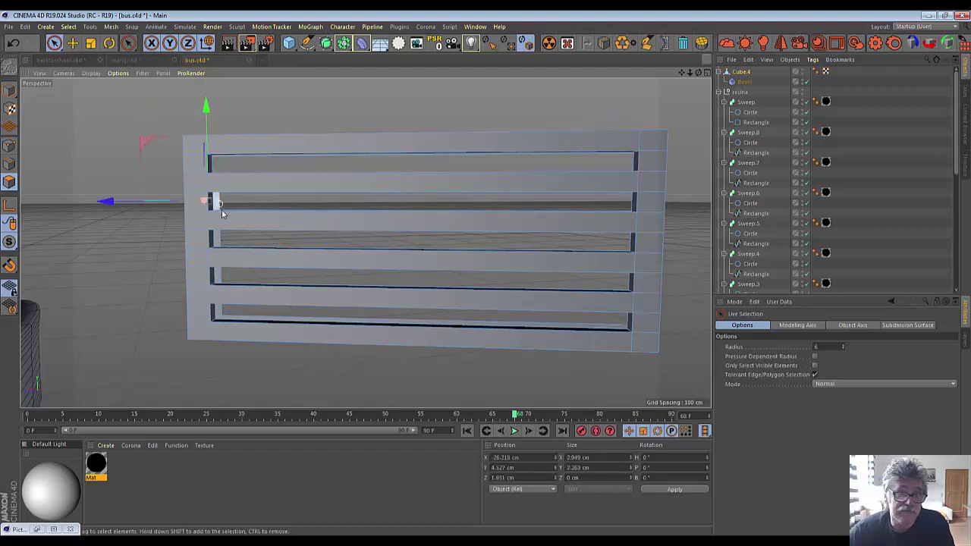
pyautogui.hotkey('ctrl', 'shift', 'a')
# Delete the left end polygons of the third, fourth and fifth slots, then check the grille head-on.
pyautogui.click(218, 241)
pyautogui.hotkey('ctrl', 'shift', 'a')
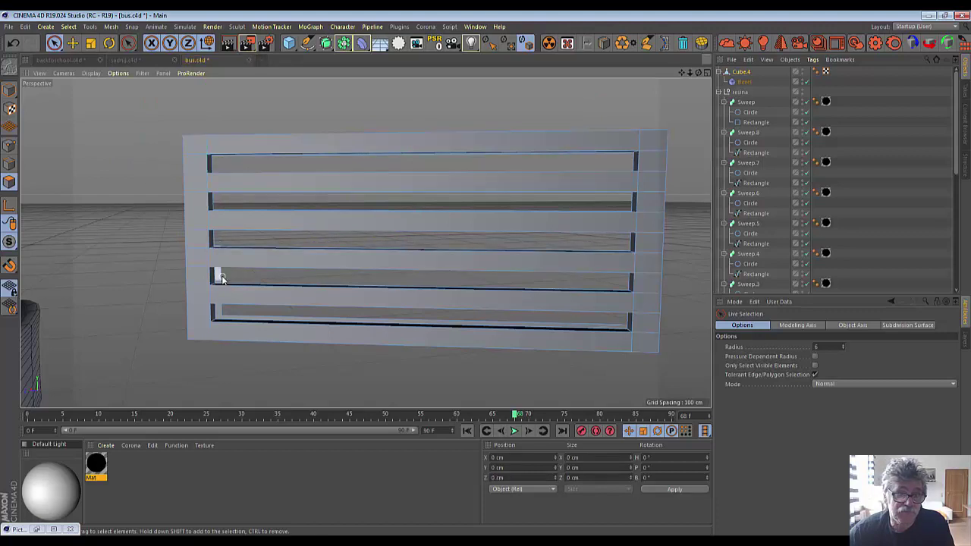
pyautogui.click(220, 278)
pyautogui.hotkey('ctrl', 'shift', 'a')
pyautogui.click(218, 244)
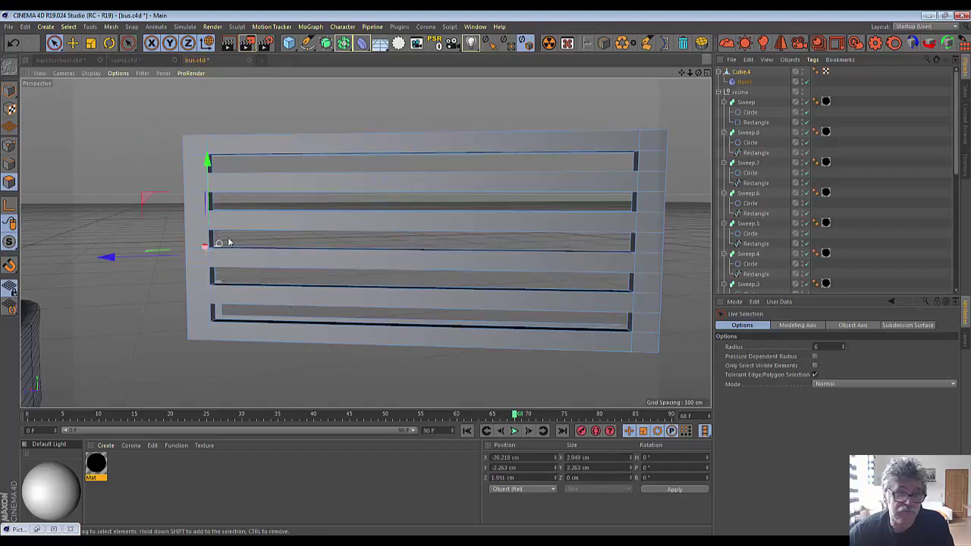
pyautogui.hotkey('ctrl', 'shift', 'a')
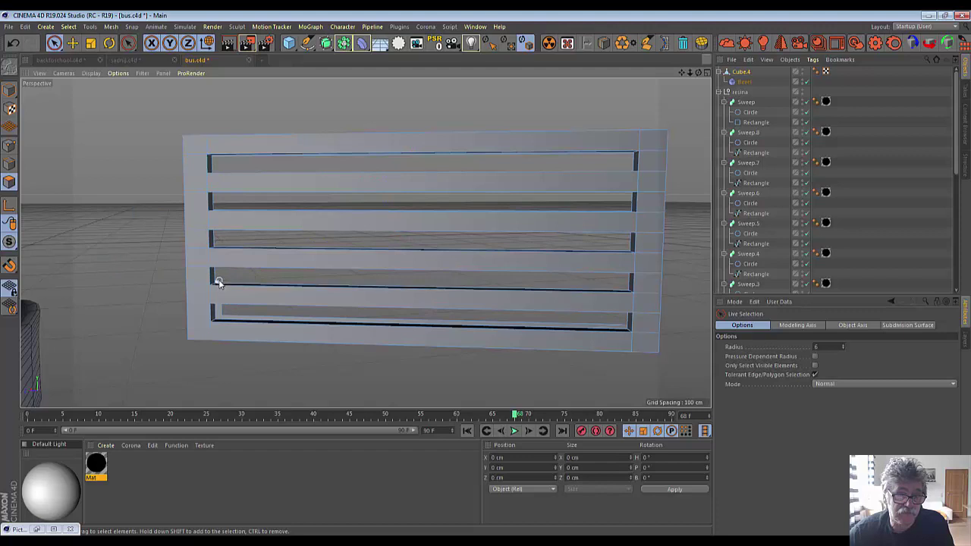
pyautogui.click(219, 313)
pyautogui.hotkey('ctrl', 'shift', 'a')
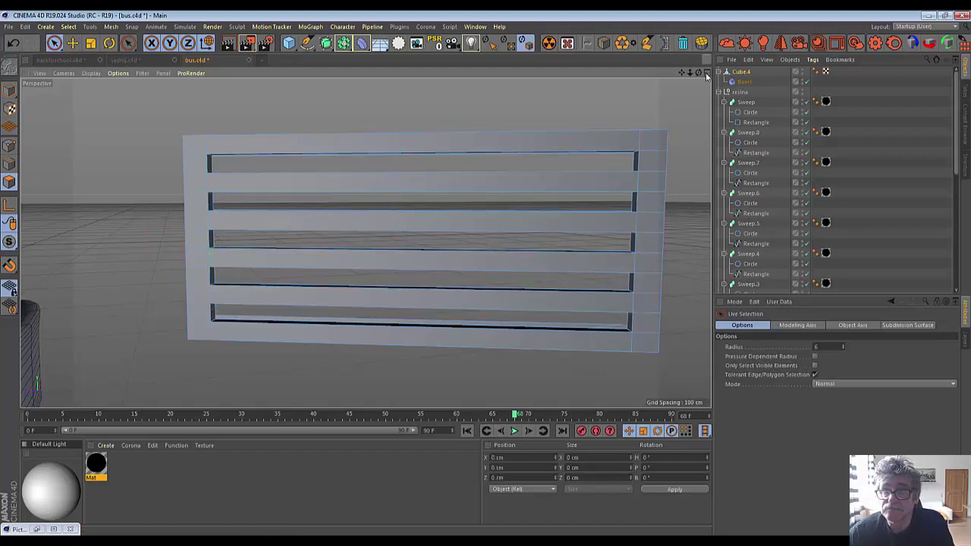
pyautogui.moveTo(698, 72); pyautogui.dragTo(622, 75)
pyautogui.keyDown('alt'); pyautogui.moveTo(414, 239); pyautogui.dragTo(414, 239); pyautogui.keyUp('alt')
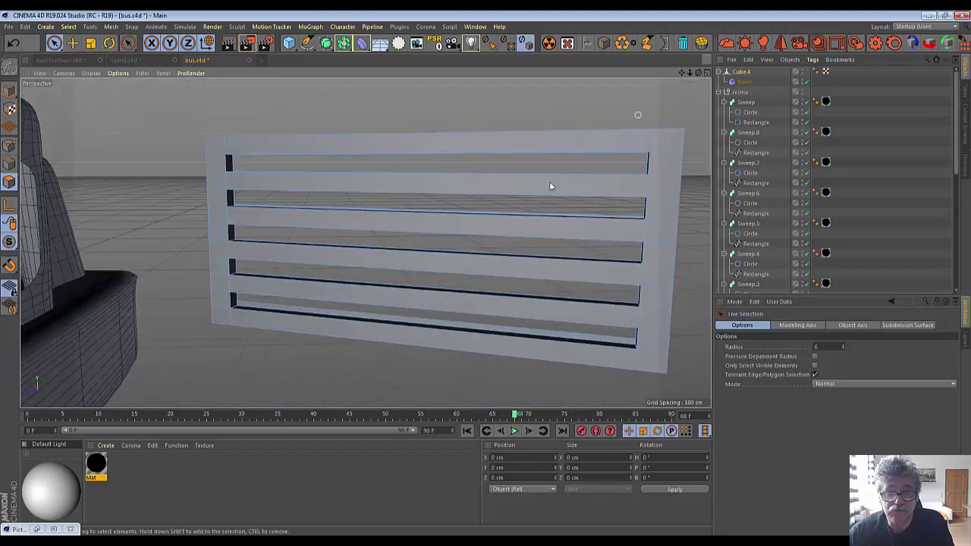
pyautogui.click(311, 311)
pyautogui.click(238, 302)
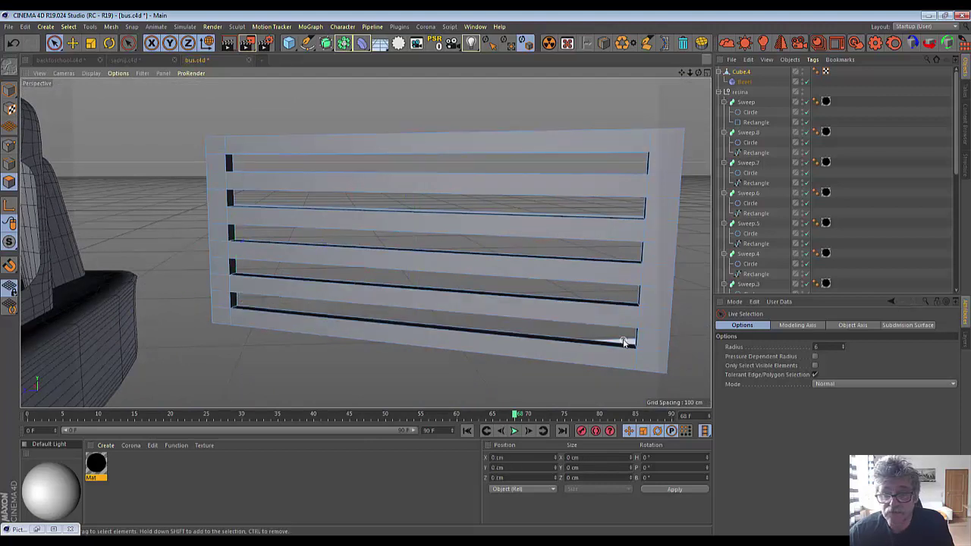
pyautogui.click(740, 82)
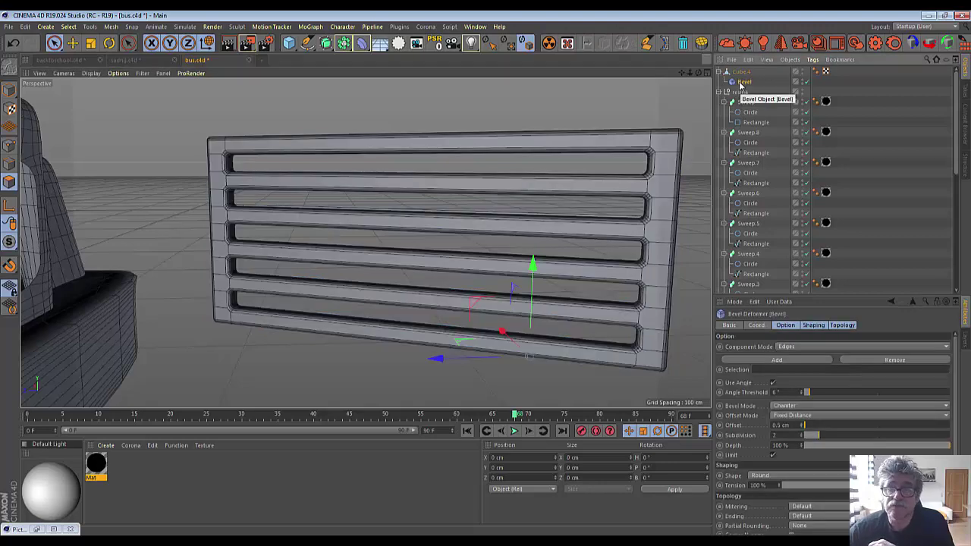
pyautogui.moveTo(683, 76)
pyautogui.mouseDown()
pyautogui.moveTo(672, 124)
pyautogui.moveTo(591, 129)
pyautogui.mouseUp()
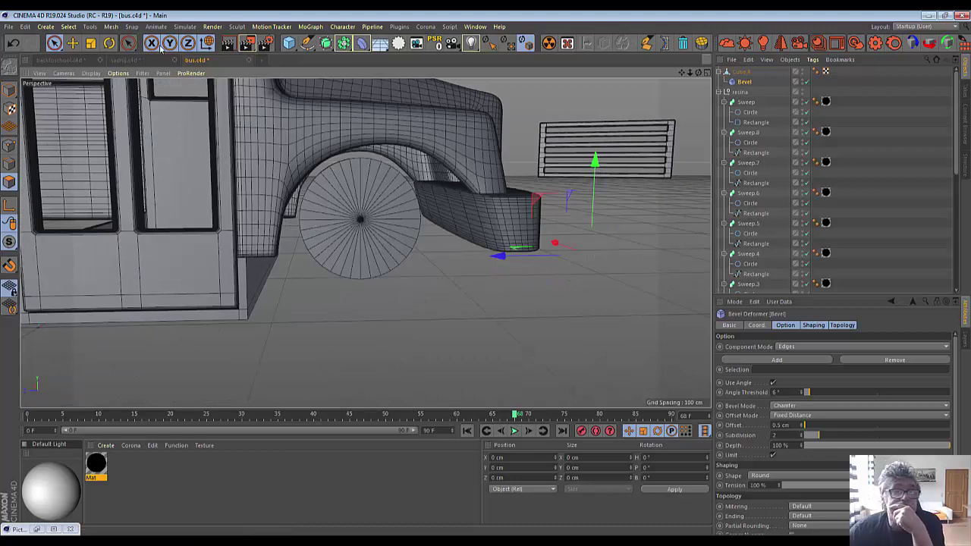
# Select Cube.4 with the Rotate tool and orbit to a side view of the bus.
pyautogui.click(109, 44)
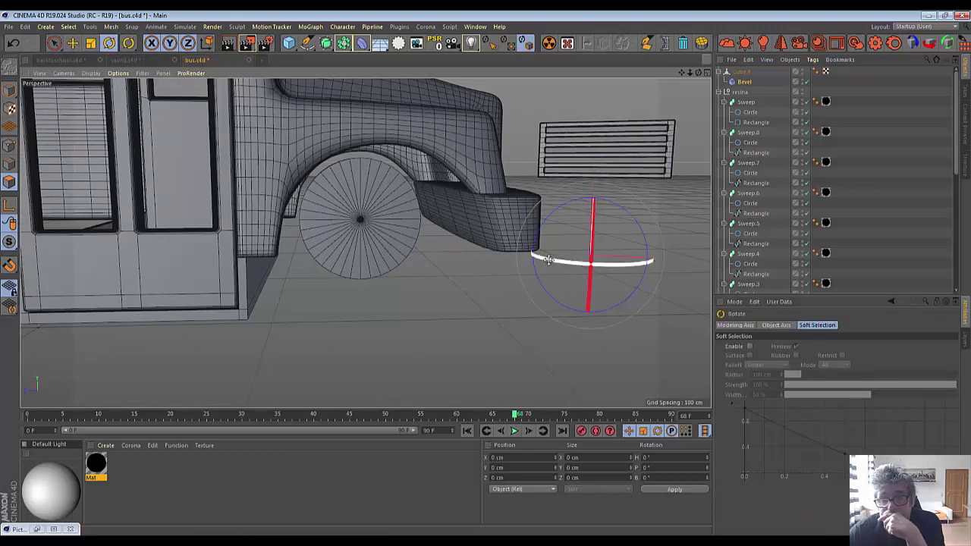
pyautogui.moveTo(548, 259); pyautogui.dragTo(657, 265)
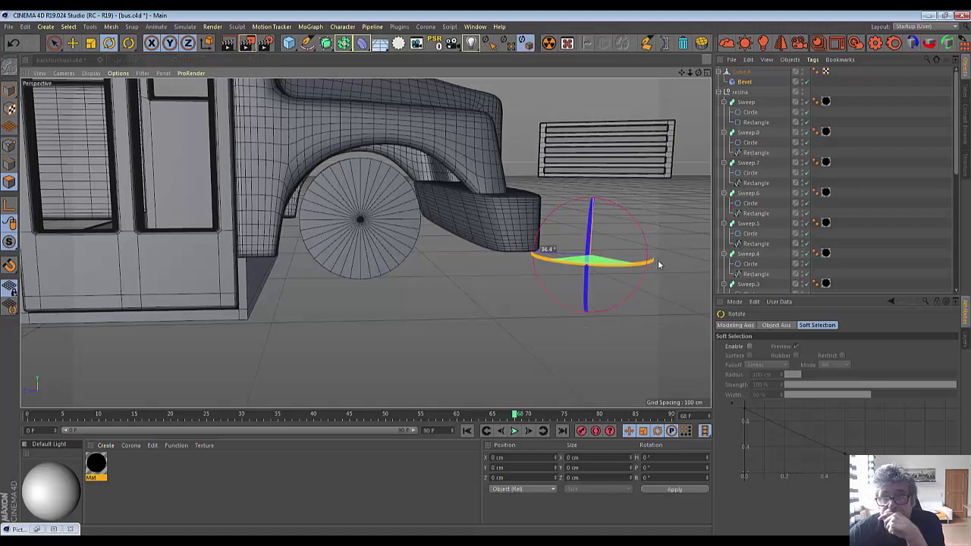
pyautogui.click(735, 76)
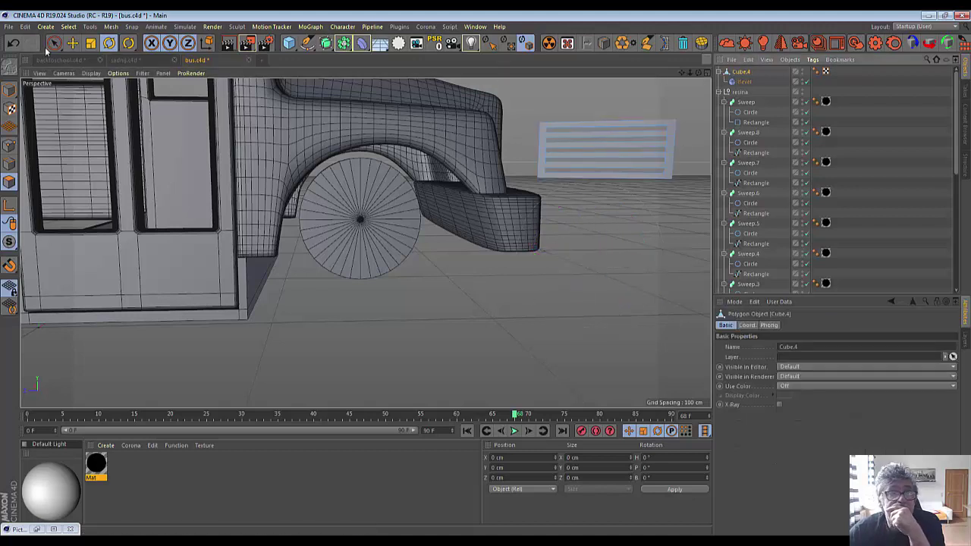
pyautogui.click(109, 44)
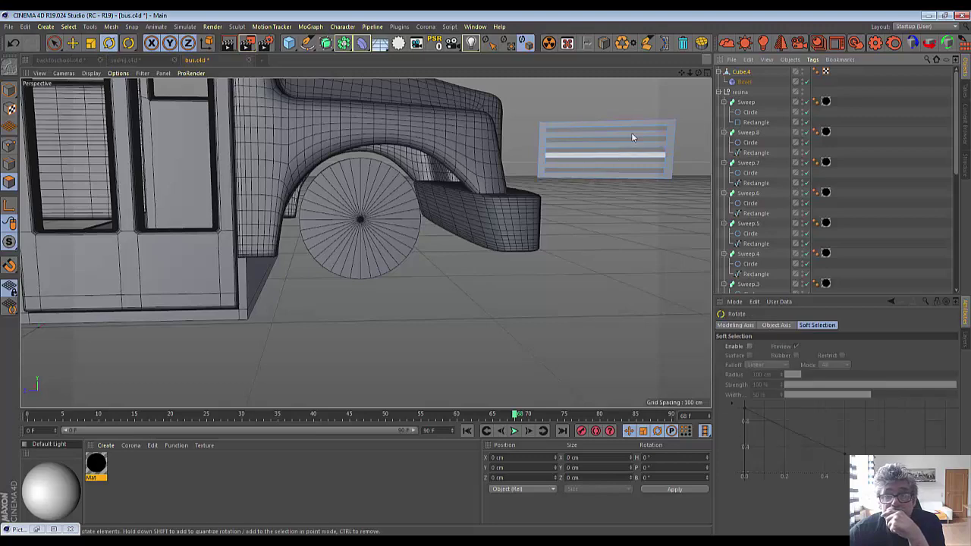
pyautogui.scroll(-2, 628, 135)
pyautogui.scroll(-2, 627, 136)
pyautogui.scroll(-2, 626, 137)
pyautogui.keyDown('alt'); pyautogui.moveTo(660, 101); pyautogui.dragTo(455, 114); pyautogui.keyUp('alt')
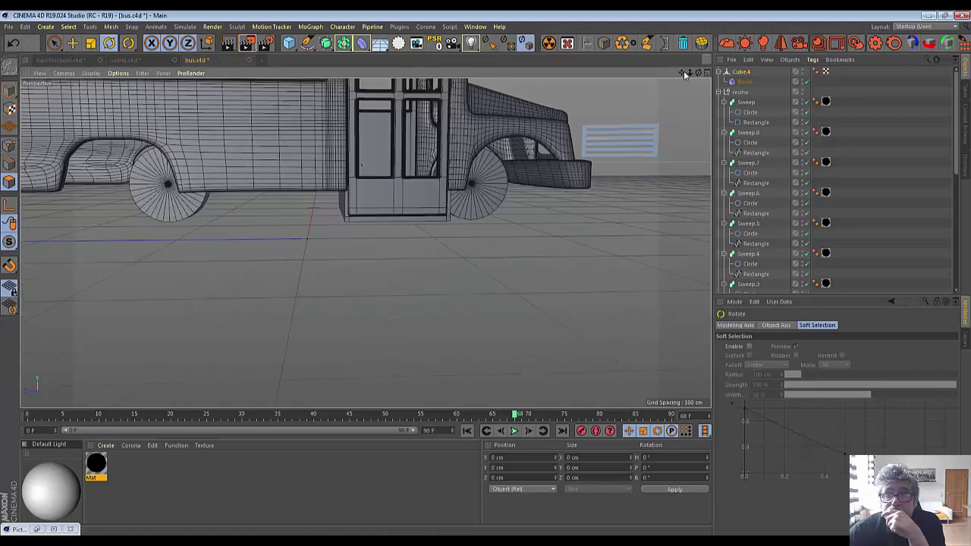
pyautogui.click(743, 72)
pyautogui.keyDown('alt'); pyautogui.moveTo(419, 117); pyautogui.dragTo(414, 133); pyautogui.keyUp('alt')
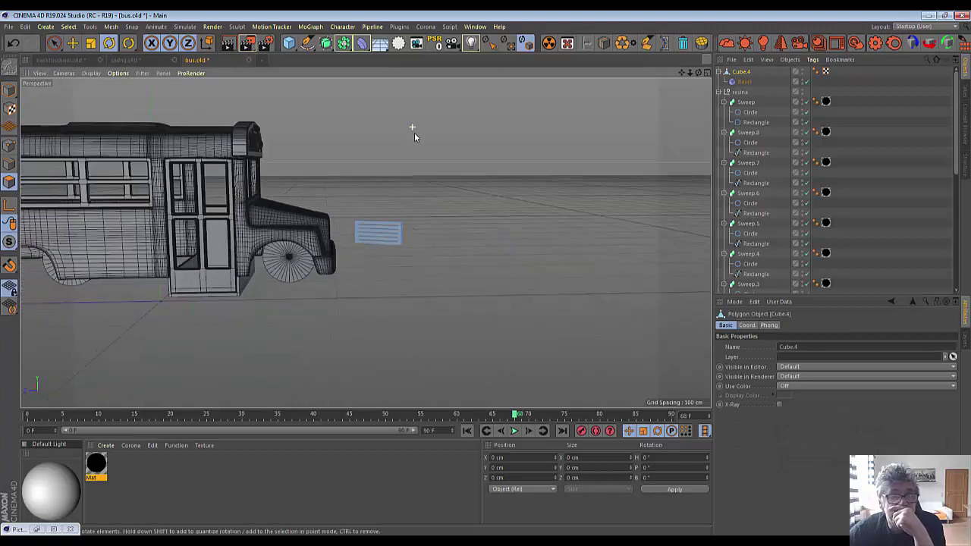
pyautogui.scroll(-3, 414, 133)
pyautogui.scroll(1, 414, 138)
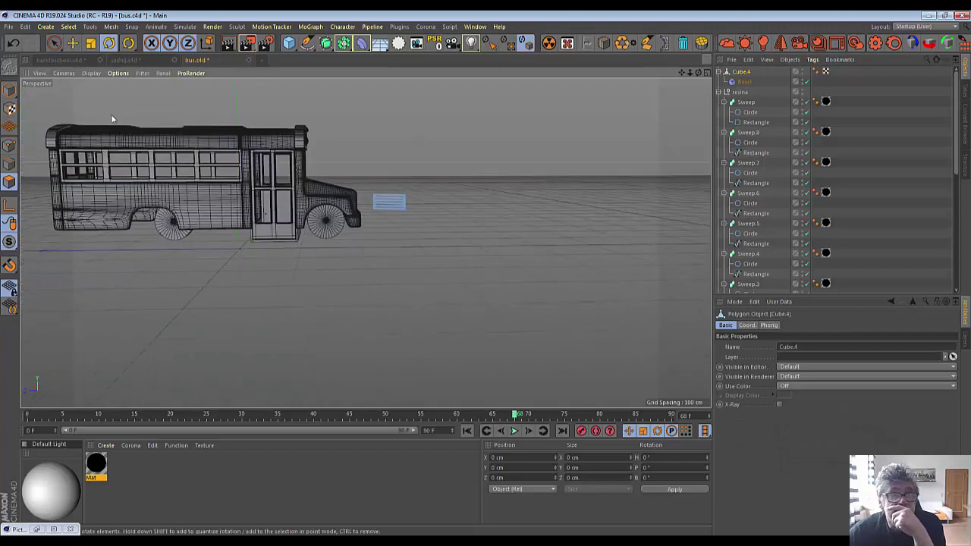
# Rotate the grille to a 5.469° heading to face forward, shown in four views.
pyautogui.click(9, 90)
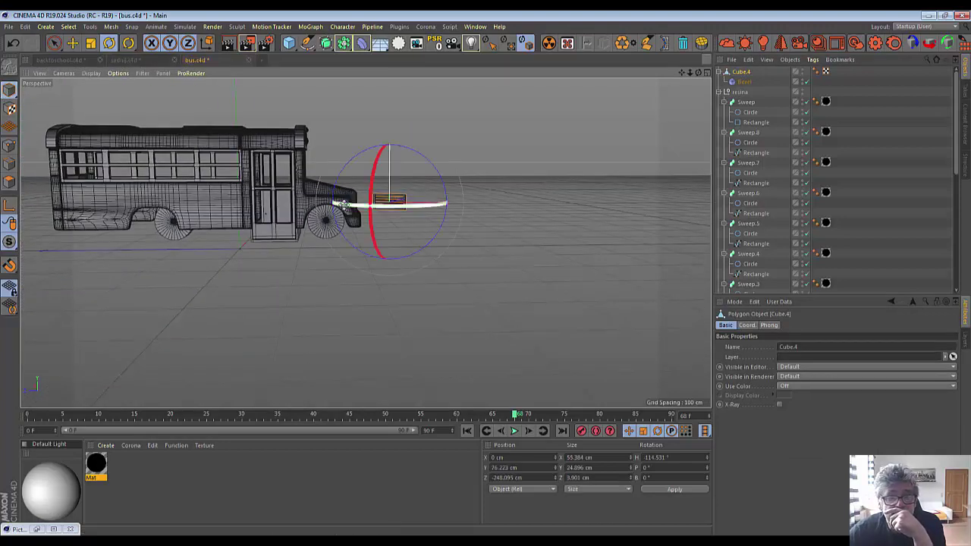
pyautogui.moveTo(346, 205); pyautogui.dragTo(491, 211)
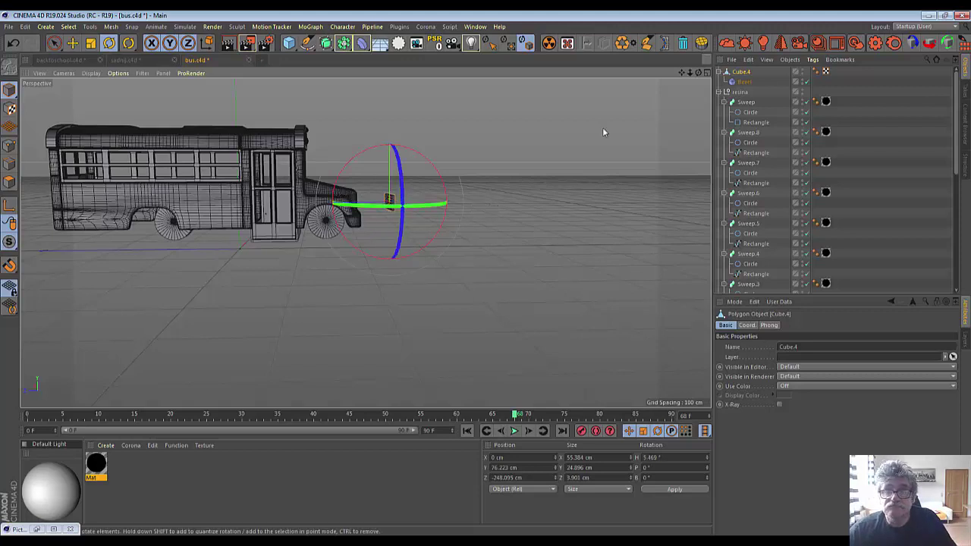
pyautogui.click(707, 73)
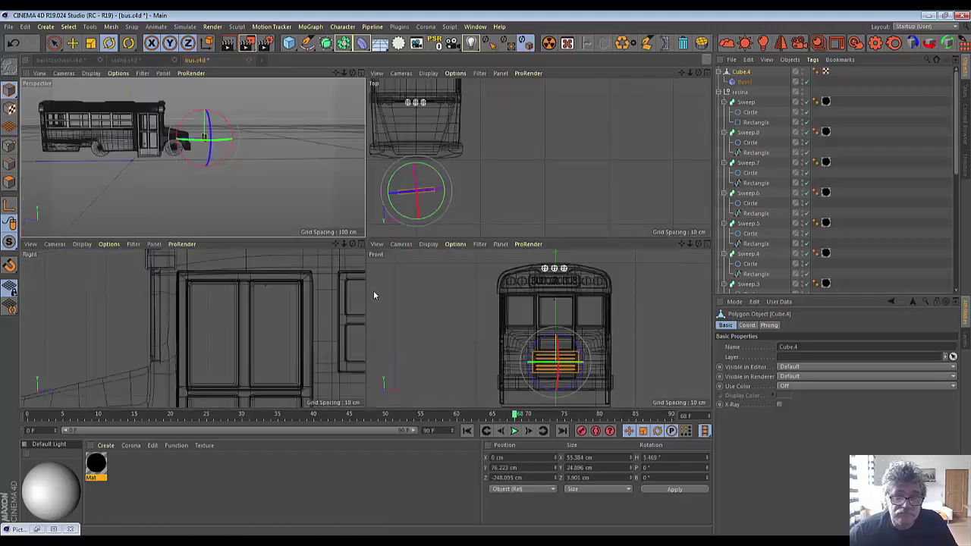
# In the maximized Right view, level the grille to a -0.131° heading.
pyautogui.click(360, 244)
pyautogui.scroll(-3, 247, 314)
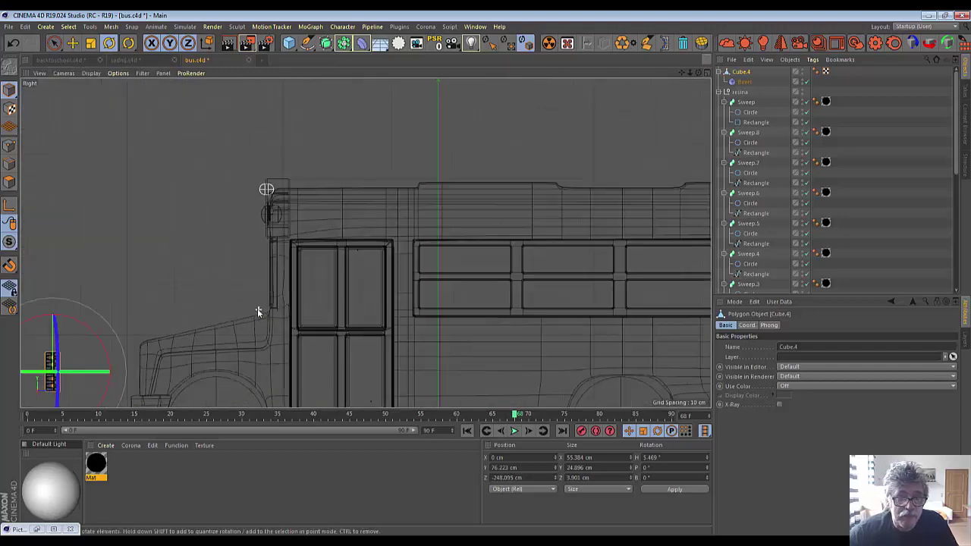
pyautogui.moveTo(682, 71); pyautogui.dragTo(152, 376)
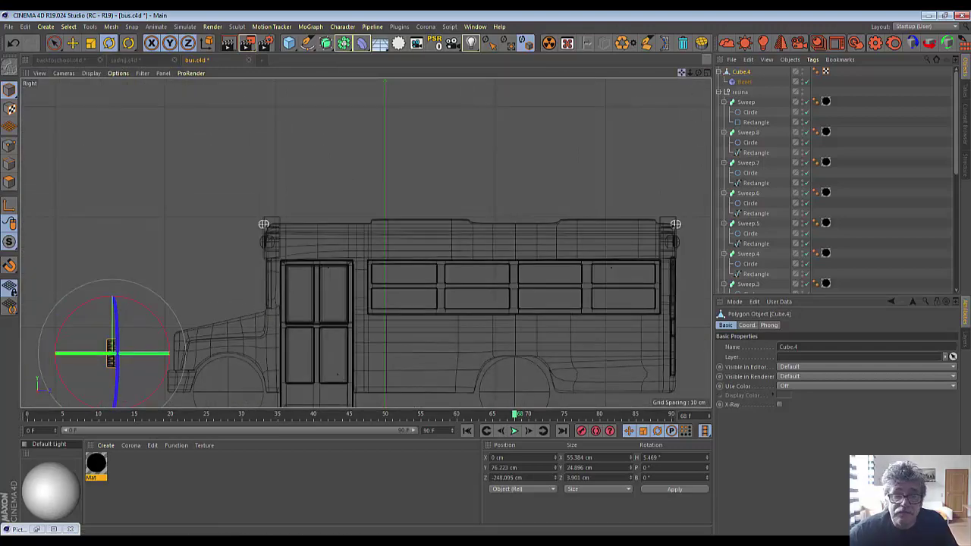
pyautogui.scroll(3, 191, 343)
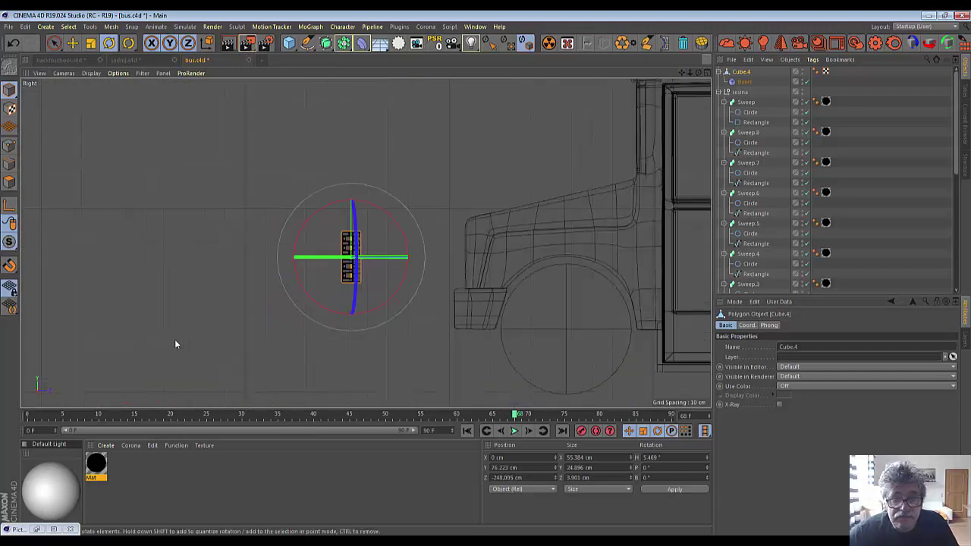
pyautogui.moveTo(385, 258); pyautogui.dragTo(379, 259)
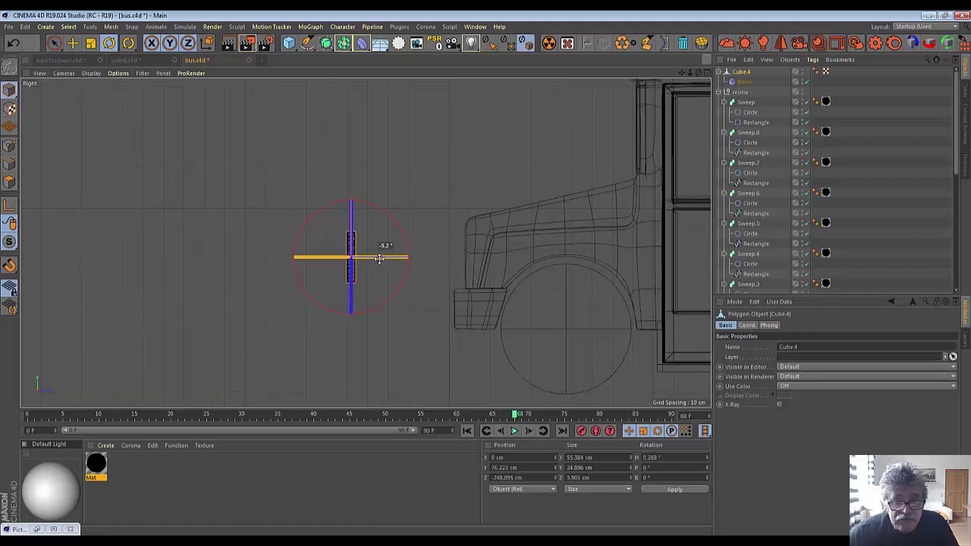
pyautogui.moveTo(380, 263); pyautogui.dragTo(378, 259)
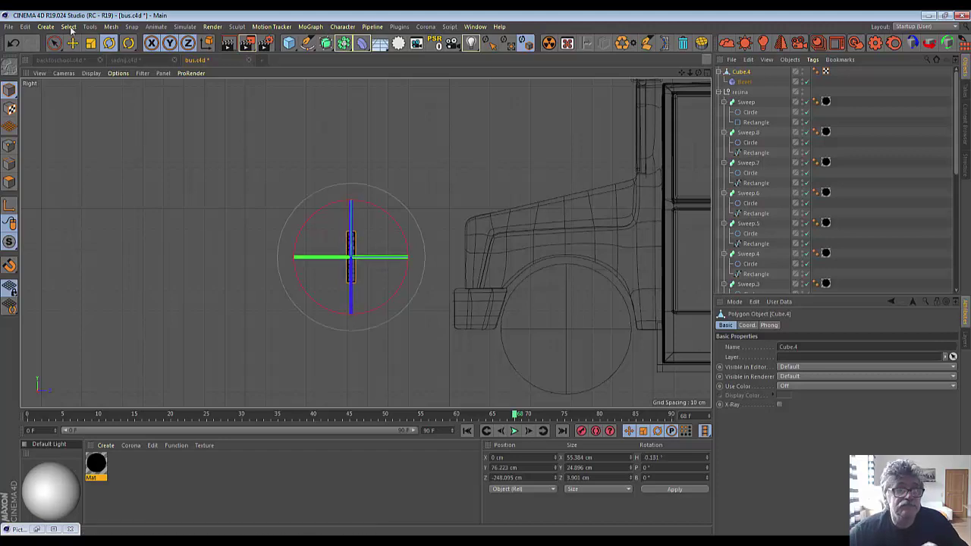
# Slide the grille back along Z to -191.343 cm against the hood, then restore four views.
pyautogui.click(54, 45)
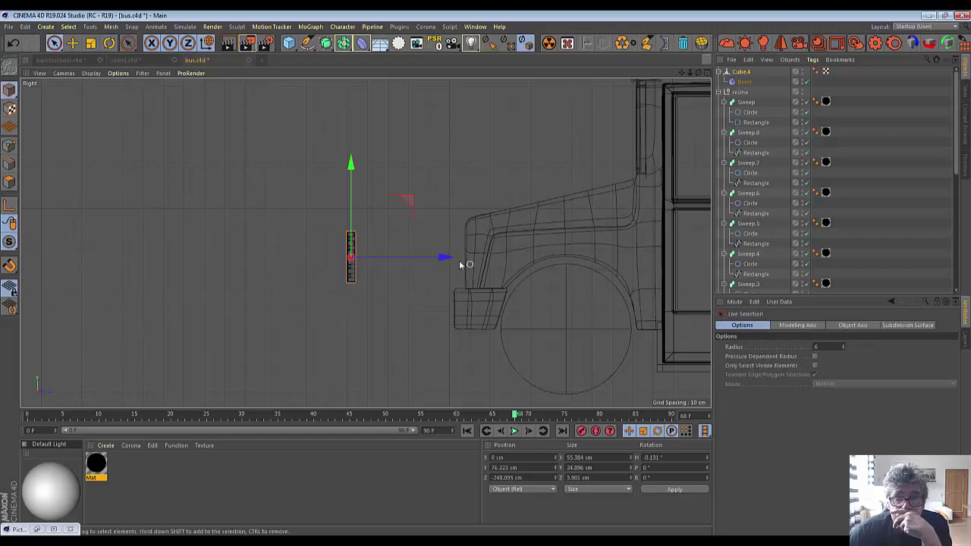
pyautogui.moveTo(444, 257)
pyautogui.mouseDown()
pyautogui.moveTo(561, 281)
pyautogui.moveTo(552, 279)
pyautogui.moveTo(559, 259)
pyautogui.mouseUp()
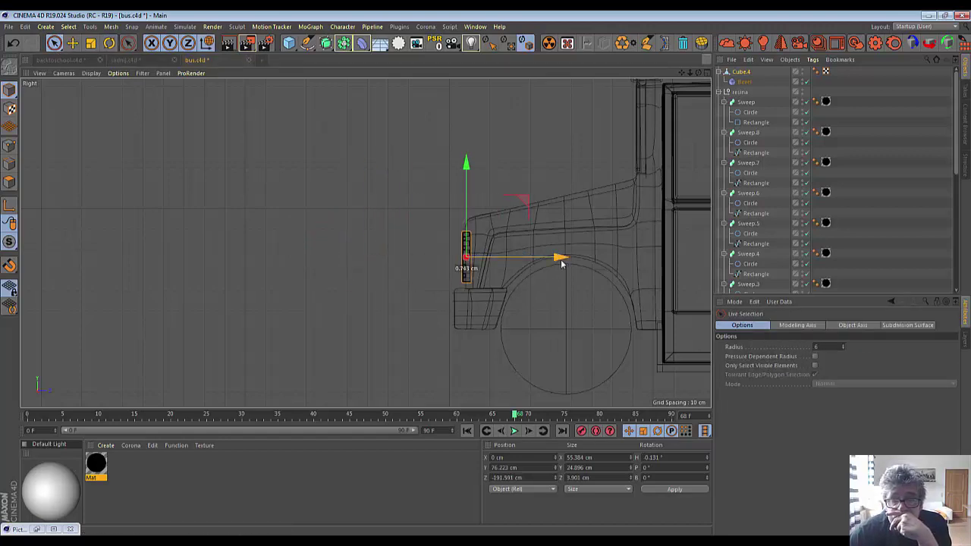
pyautogui.click(706, 74)
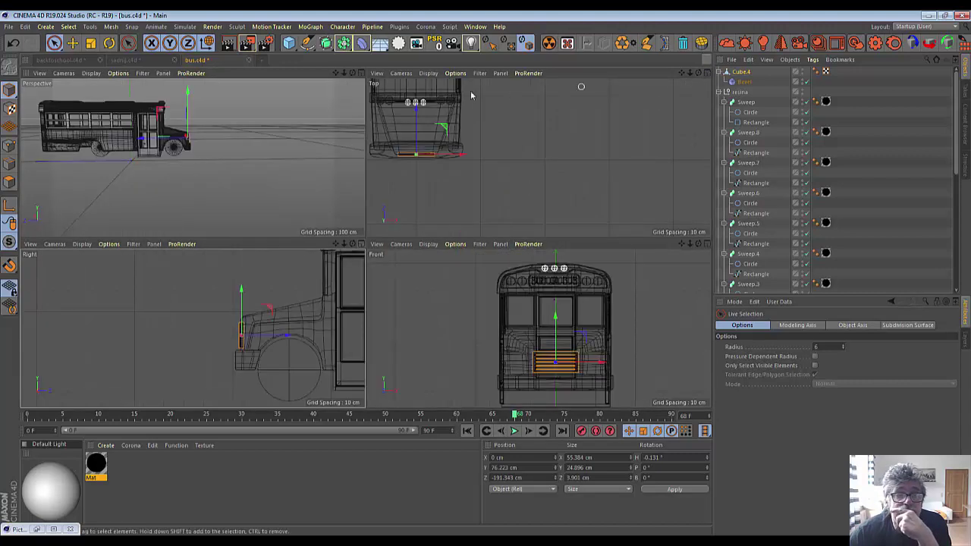
# In the maximized Perspective view, nudge Cube.4 along Z to -192.309 cm, flush in the opening.
pyautogui.click(361, 73)
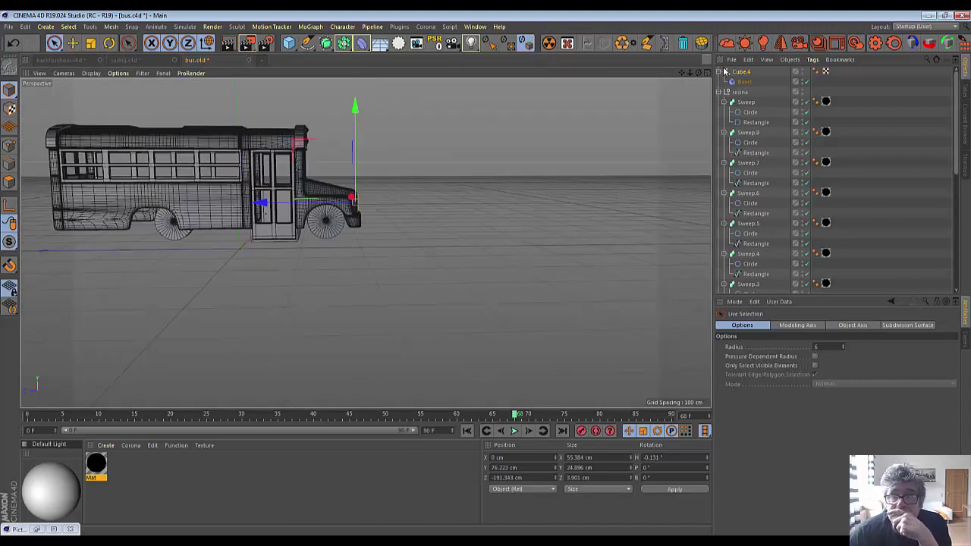
pyautogui.moveTo(700, 73); pyautogui.dragTo(653, 83)
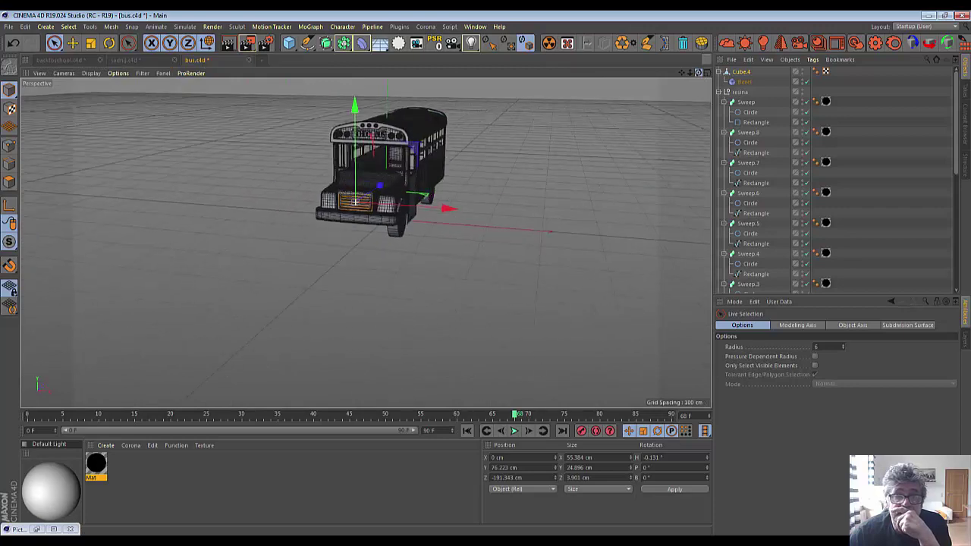
pyautogui.scroll(3, 306, 210)
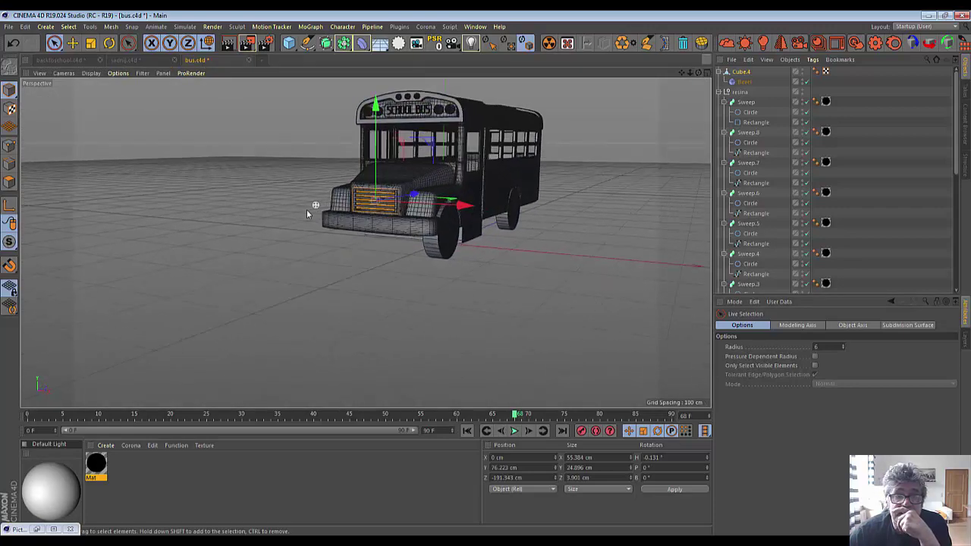
pyautogui.scroll(3, 307, 209)
pyautogui.scroll(3, 304, 209)
pyautogui.scroll(-1, 304, 212)
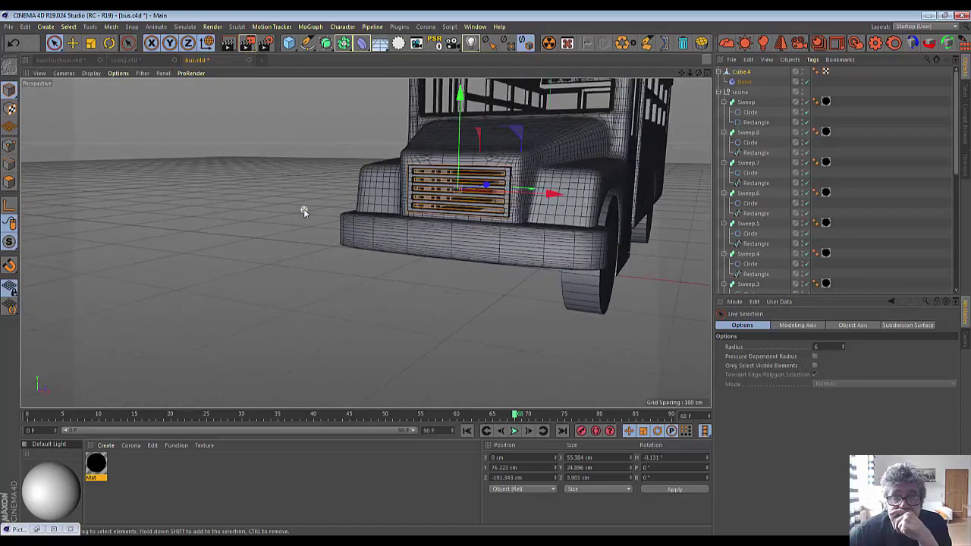
pyautogui.moveTo(699, 78); pyautogui.dragTo(553, 189)
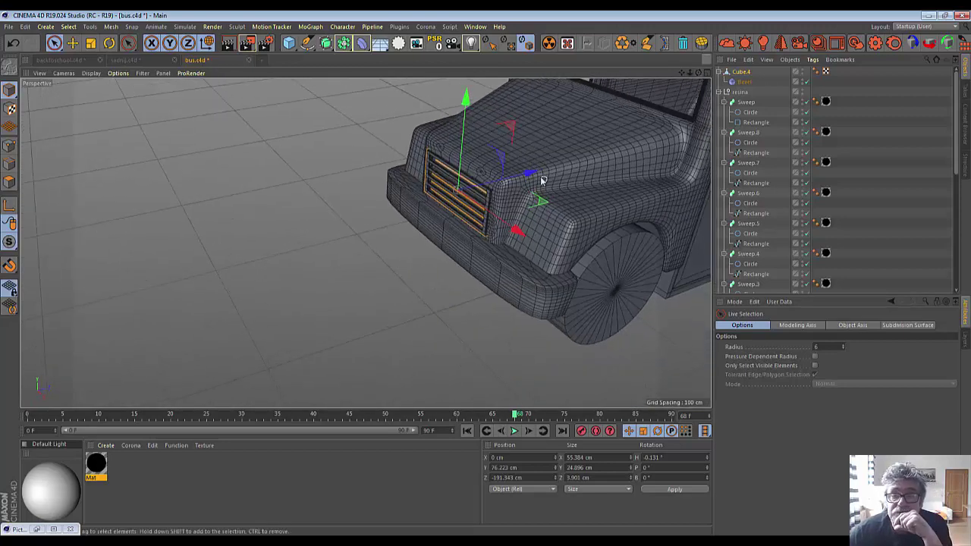
pyautogui.moveTo(529, 173); pyautogui.dragTo(534, 174)
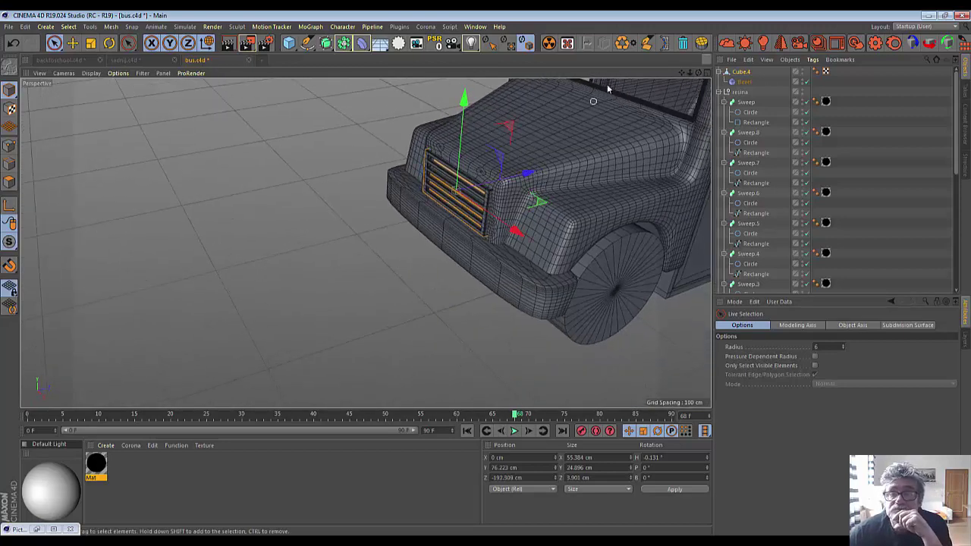
pyautogui.click(750, 79)
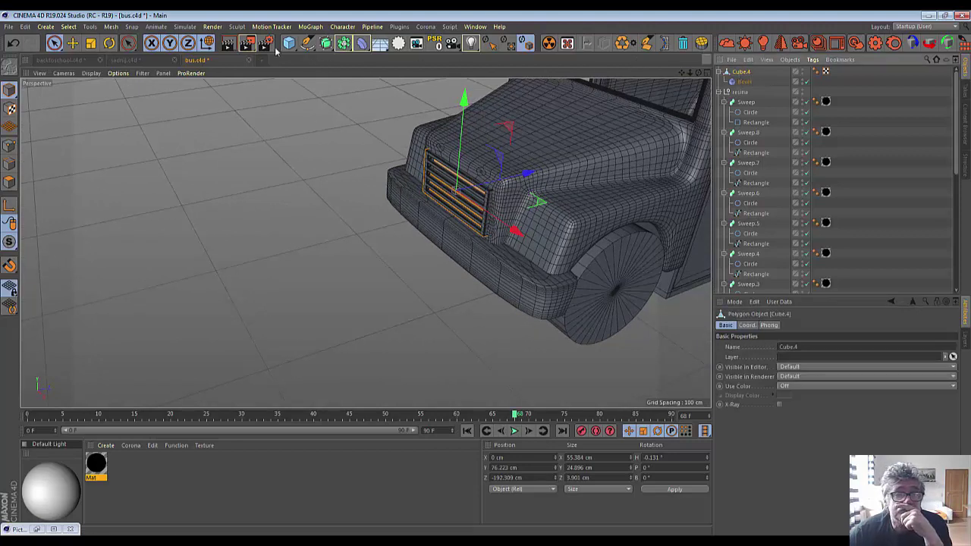
# Quick-render the view to check the grille, then bring up and close the earlier Back to School render.
pyautogui.click(227, 43)
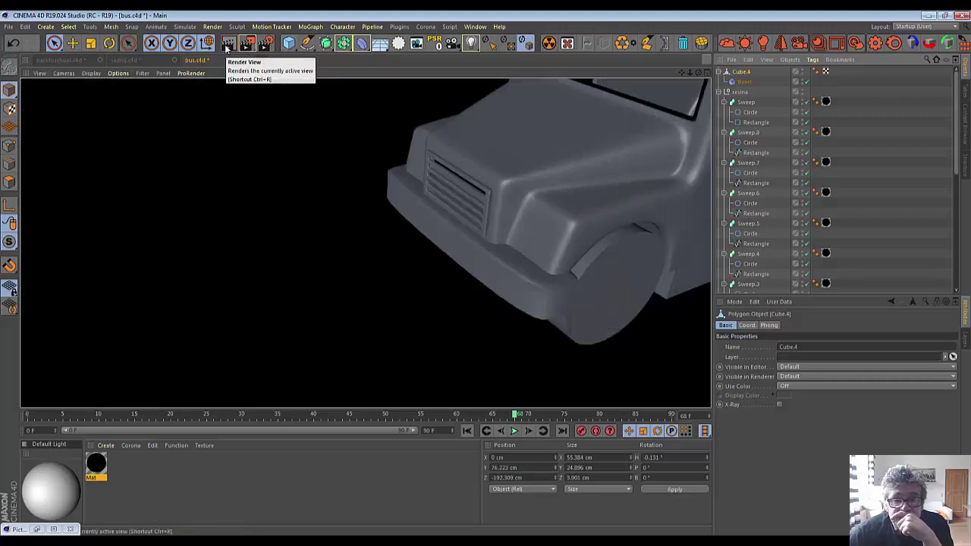
pyautogui.click(269, 173)
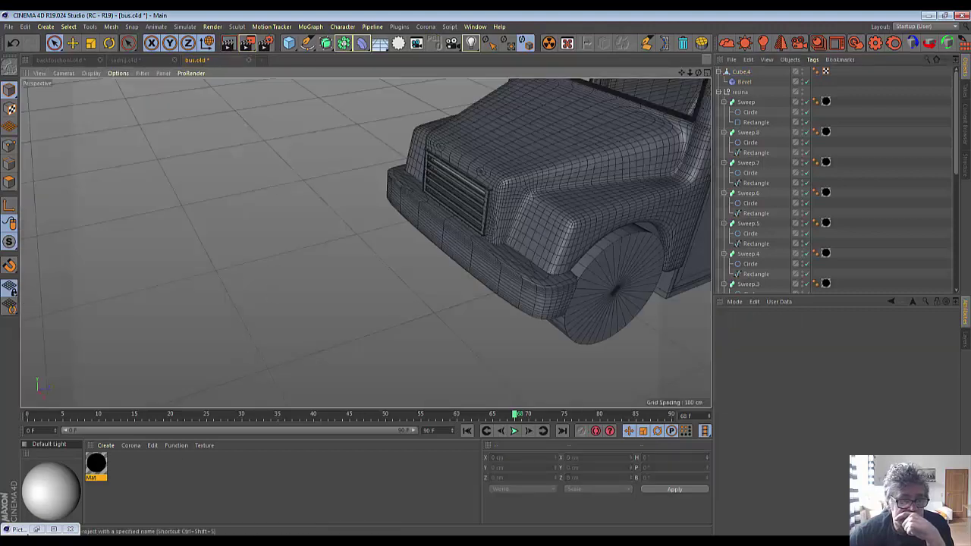
pyautogui.click(55, 529)
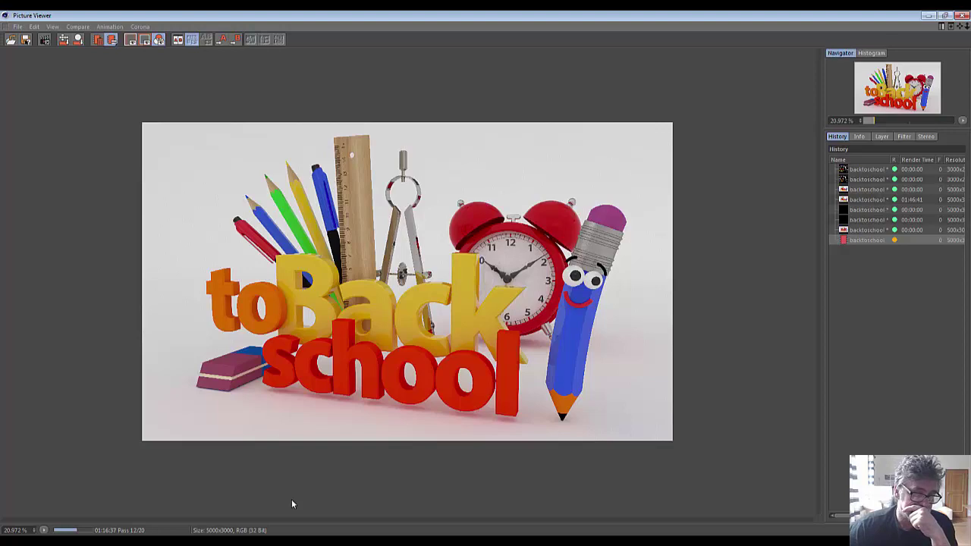
pyautogui.click(928, 16)
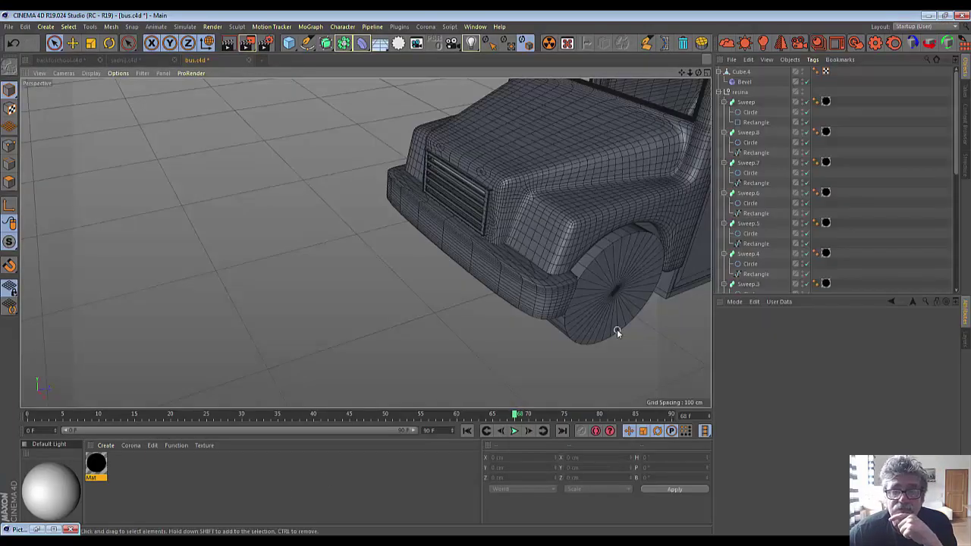
# Zoom and orbit around the bus front to inspect the grille, then switch to Model mode.
pyautogui.scroll(3, 617, 329)
pyautogui.scroll(2, 617, 329)
pyautogui.scroll(1, 695, 182)
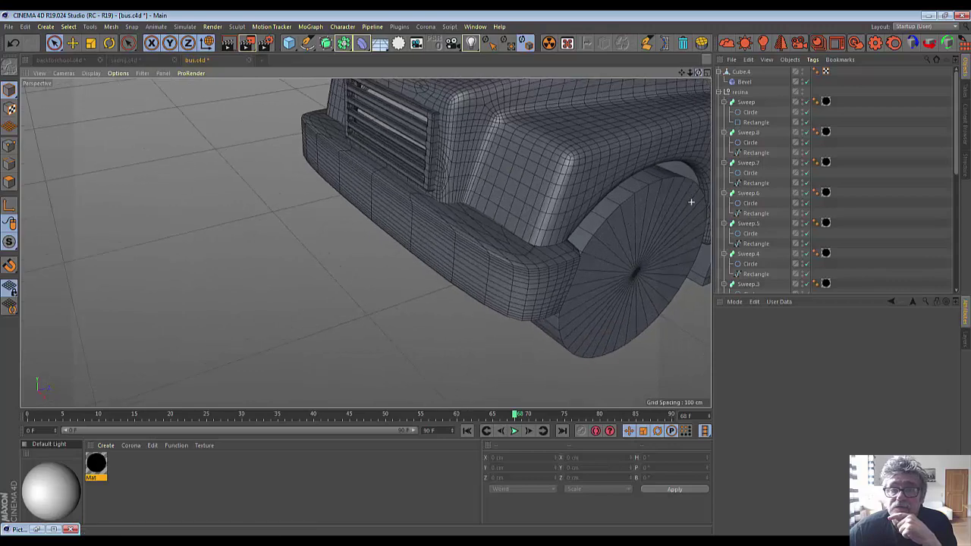
pyautogui.scroll(3, 691, 202)
pyautogui.scroll(-2, 691, 201)
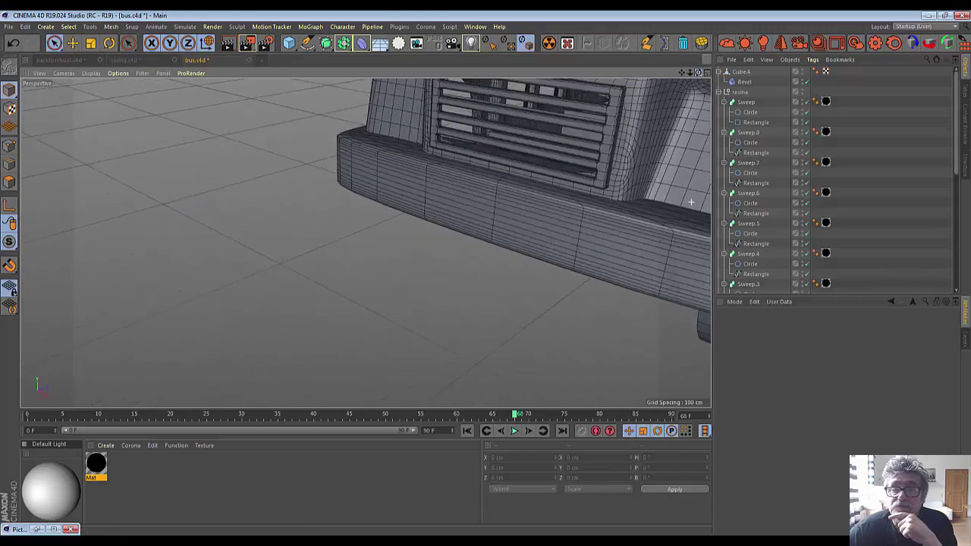
pyautogui.scroll(-2, 691, 202)
pyautogui.scroll(-2, 691, 202)
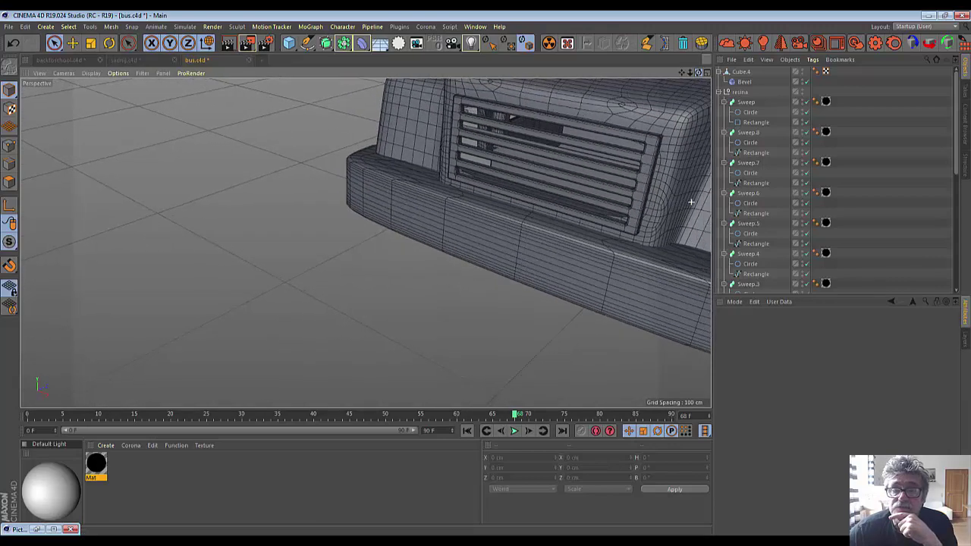
pyautogui.moveTo(691, 202)
pyautogui.keyDown('alt'); pyautogui.mouseDown()
pyautogui.moveTo(469, 170)
pyautogui.moveTo(664, 89)
pyautogui.mouseUp(); pyautogui.keyUp('alt')
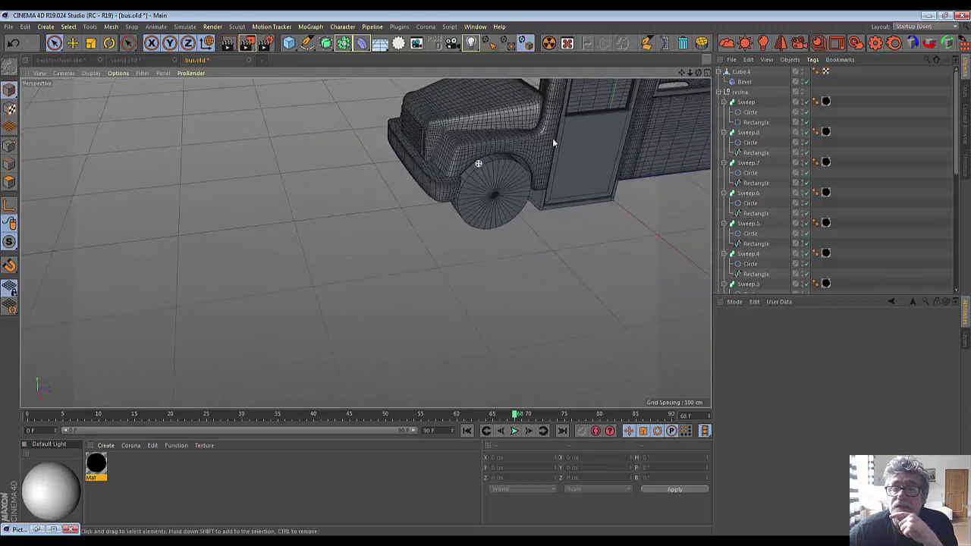
pyautogui.scroll(2, 366, 243)
pyautogui.scroll(-3, 366, 243)
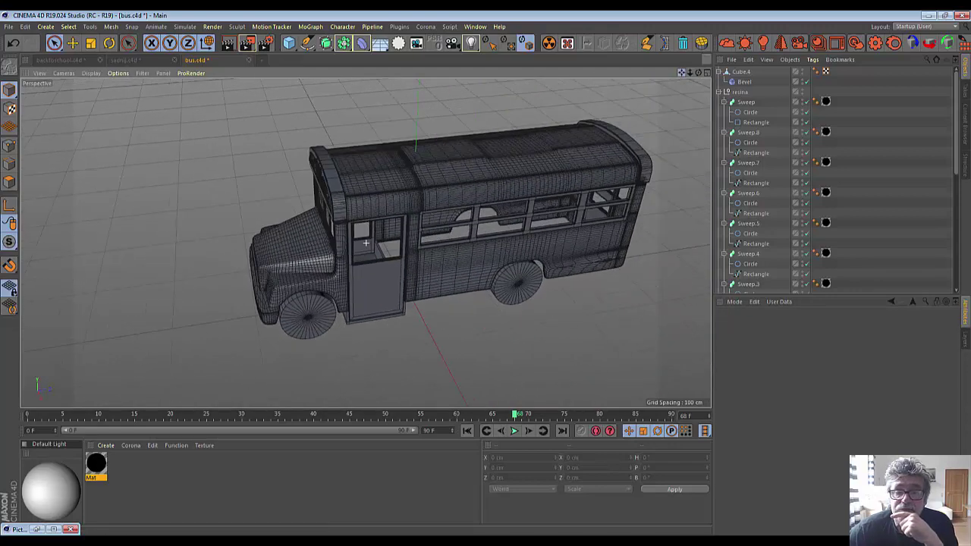
pyautogui.scroll(2, 366, 243)
pyautogui.moveTo(704, 74)
pyautogui.mouseDown()
pyautogui.moveTo(387, 288)
pyautogui.moveTo(478, 225)
pyautogui.mouseUp()
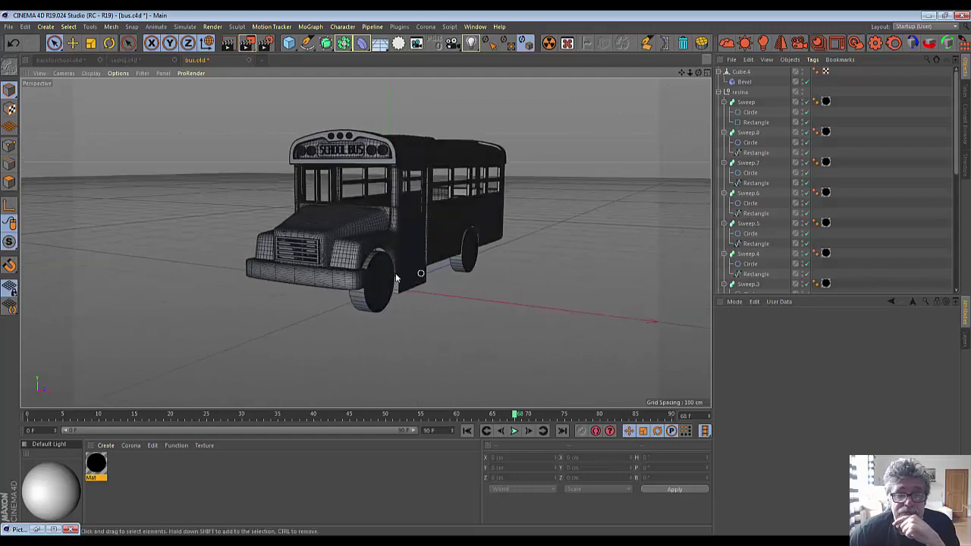
pyautogui.scroll(3, 396, 272)
pyautogui.scroll(2, 394, 275)
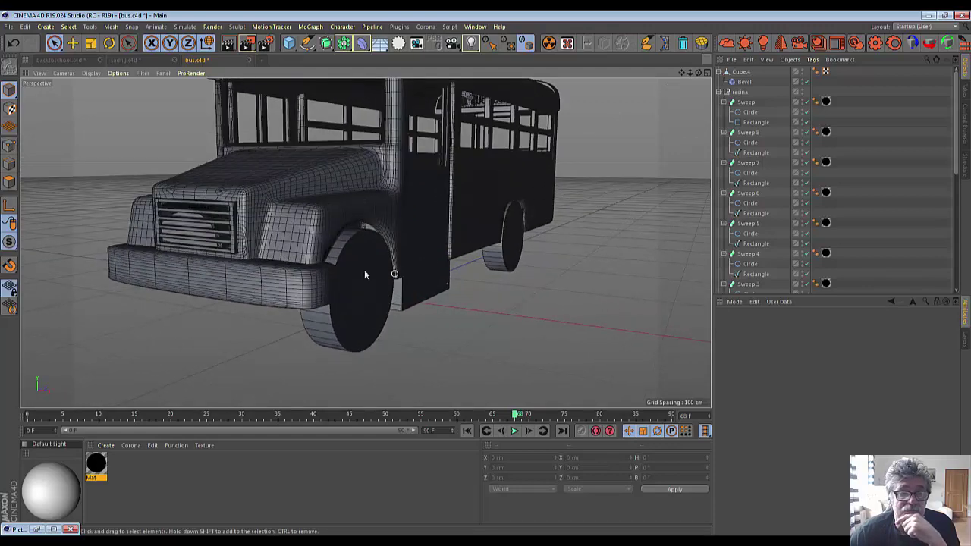
pyautogui.click(9, 182)
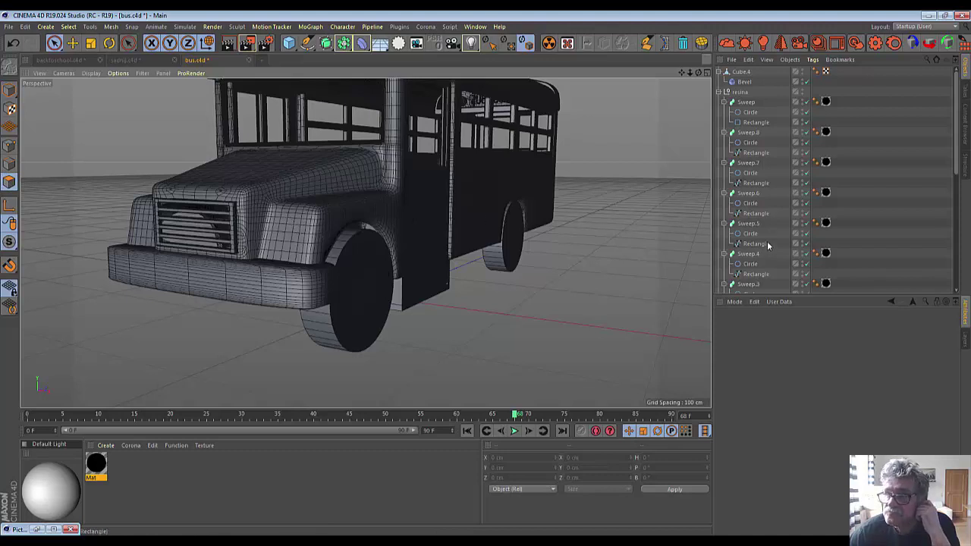
# Collapse Cube.4, rename it 'radiator', and collapse the resina group.
pyautogui.click(721, 72)
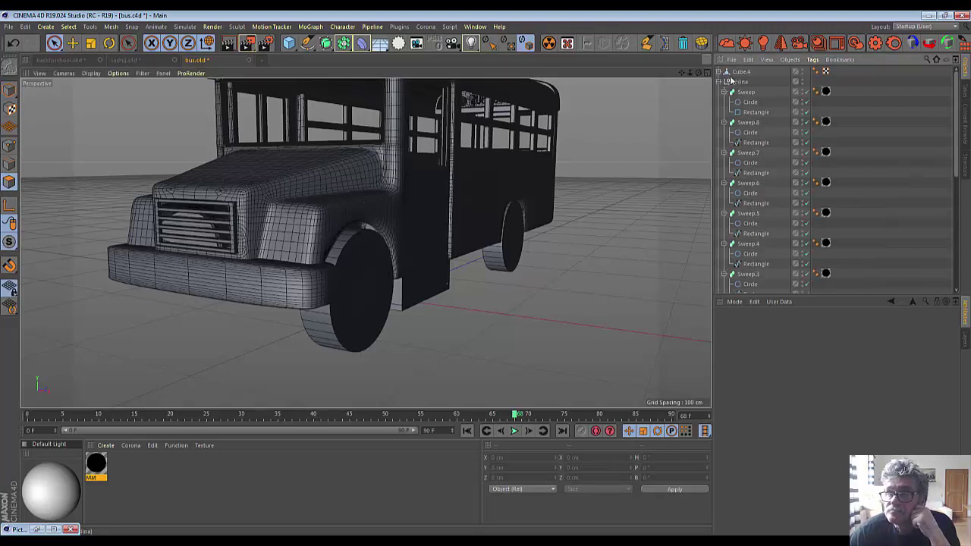
pyautogui.click(739, 72)
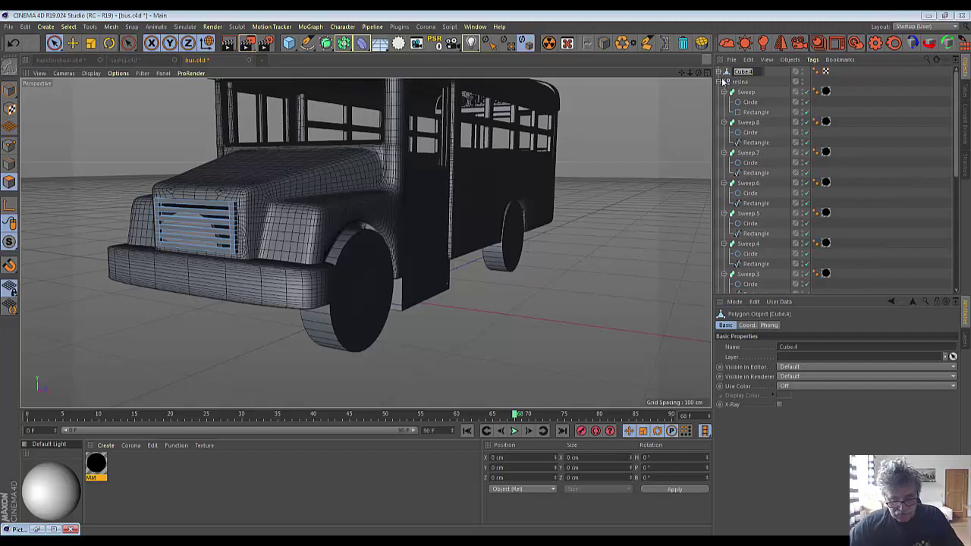
pyautogui.doubleClick(739, 72)
pyautogui.write('radia')
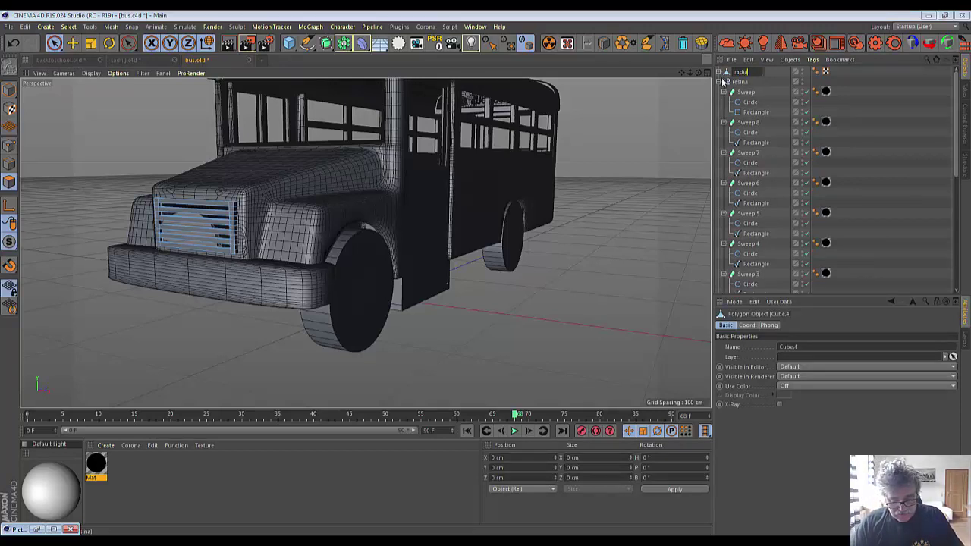
pyautogui.write('tor')
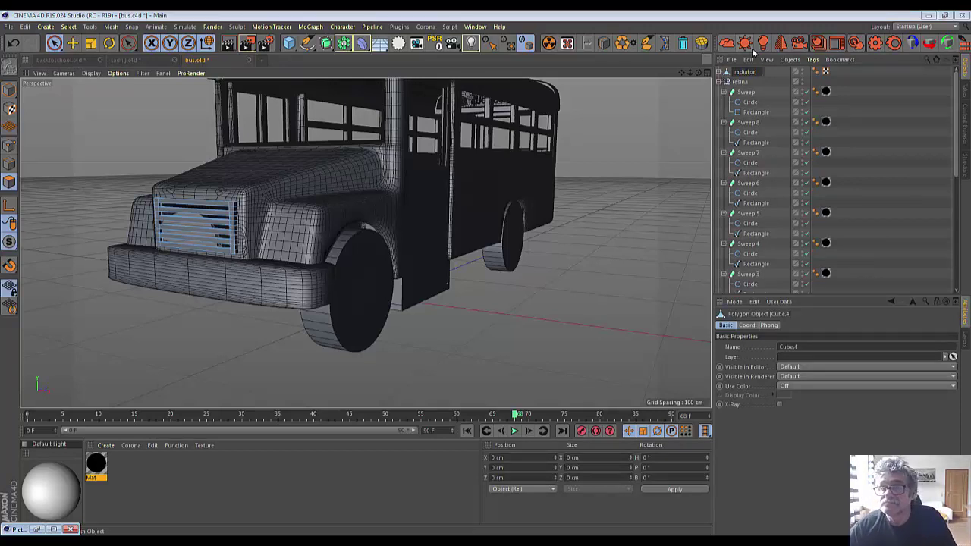
pyautogui.press('Return')
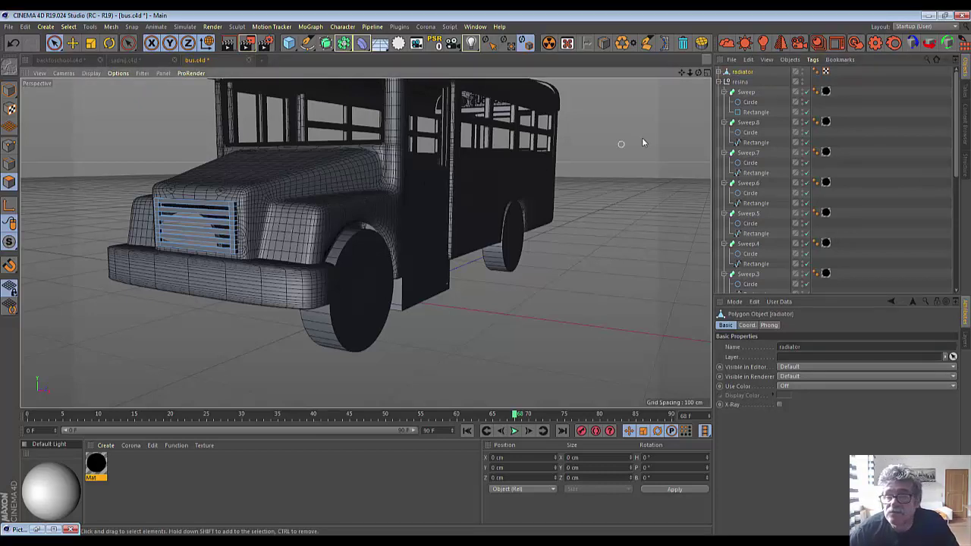
pyautogui.click(719, 82)
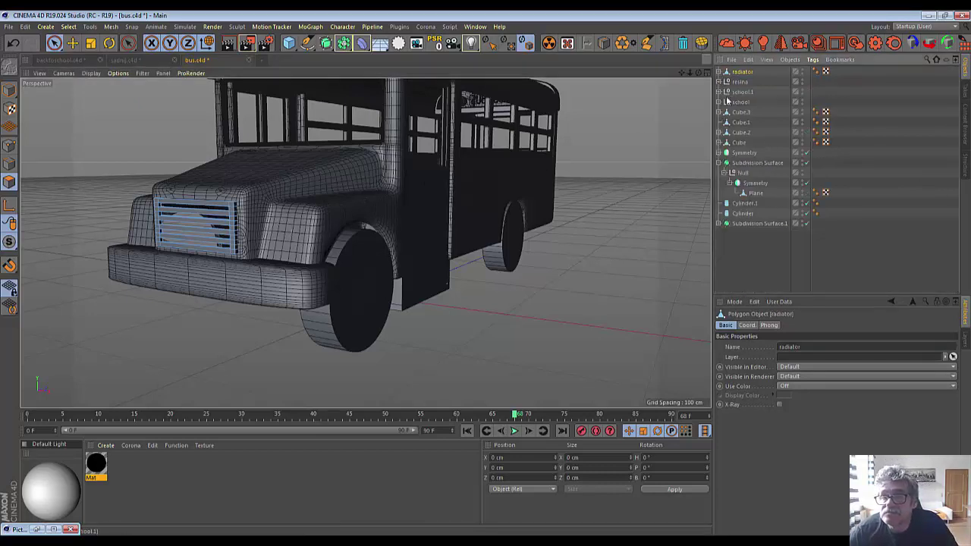
# Select the hood Plane, trial-select a strip of hood polygons, then clear the selection.
pyautogui.click(754, 192)
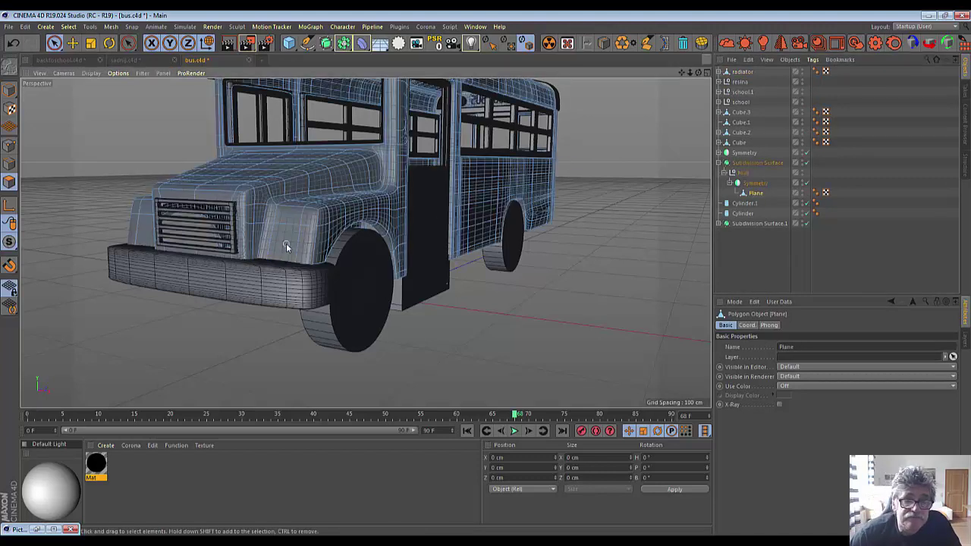
pyautogui.moveTo(286, 243)
pyautogui.mouseDown()
pyautogui.moveTo(287, 224)
pyautogui.moveTo(287, 256)
pyautogui.mouseUp()
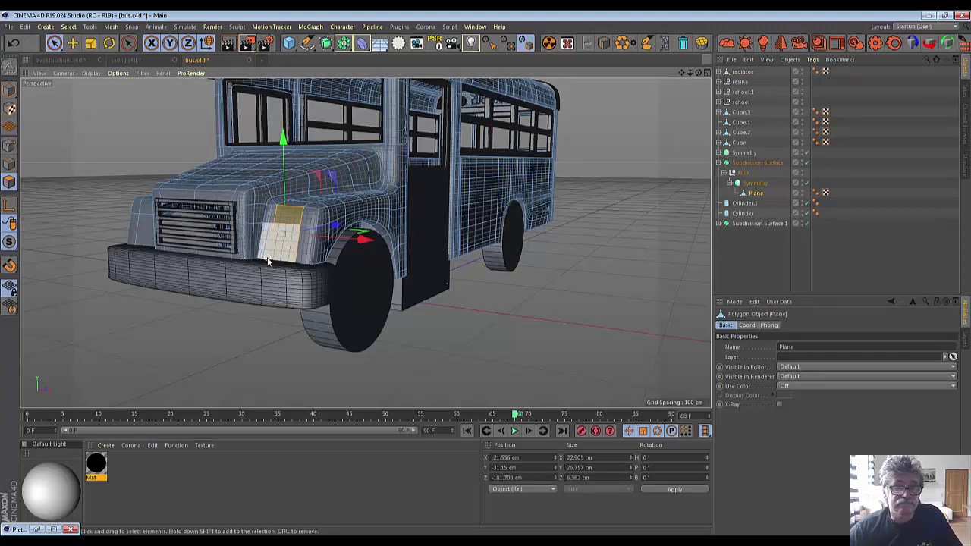
pyautogui.hotkey('ctrl', 'z')
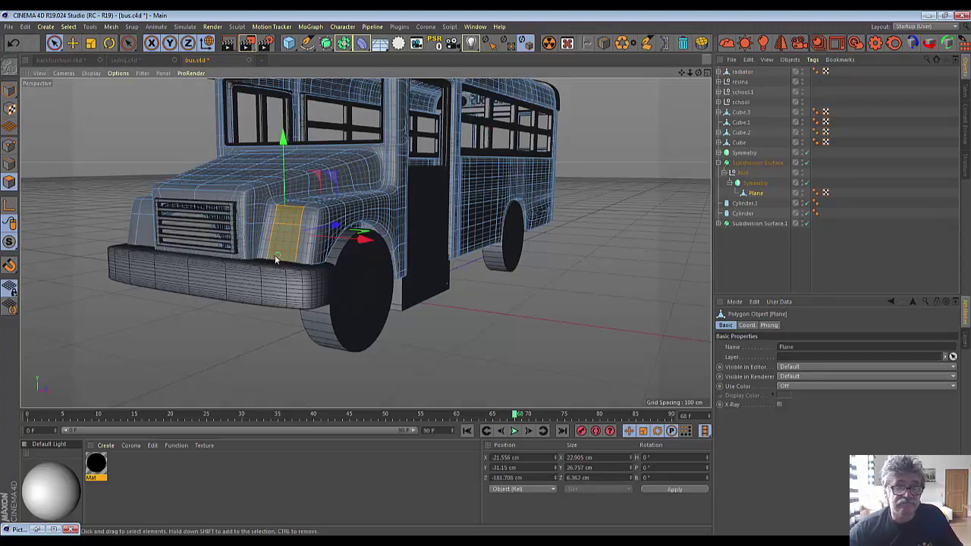
pyautogui.keyDown('alt'); pyautogui.moveTo(370, 317); pyautogui.dragTo(380, 360); pyautogui.keyUp('alt')
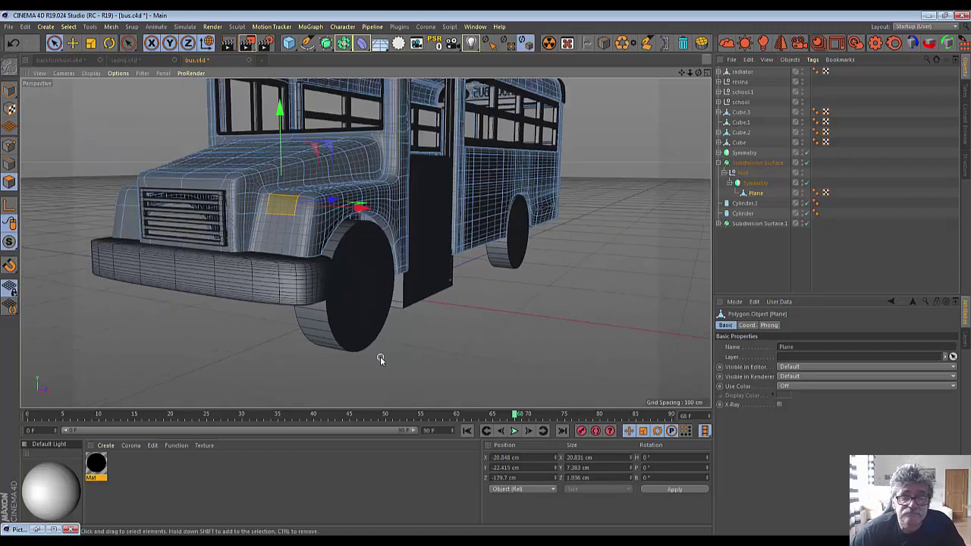
pyautogui.click(208, 358)
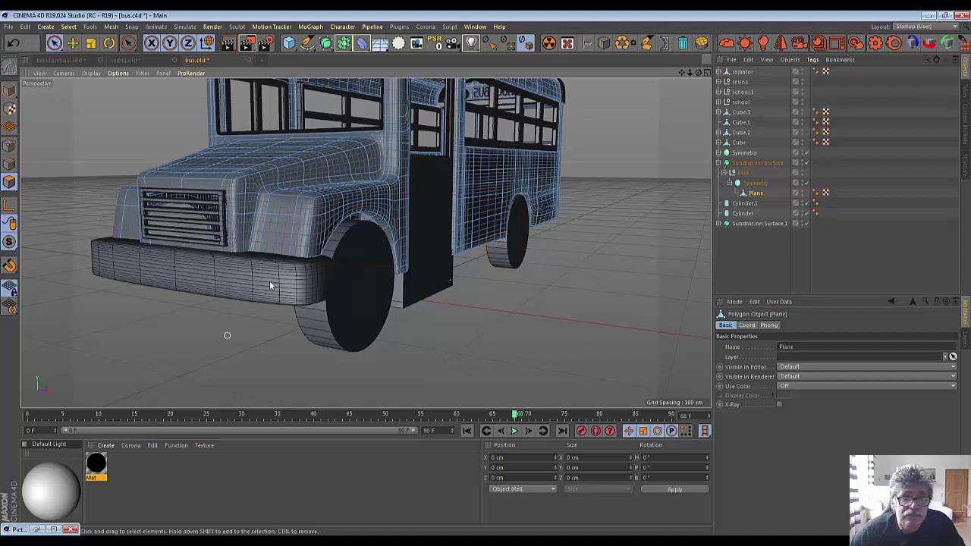
# Disable Subdivision Surface smoothing to show the bus's low-poly cage.
pyautogui.click(806, 163)
pyautogui.scroll(3, 197, 283)
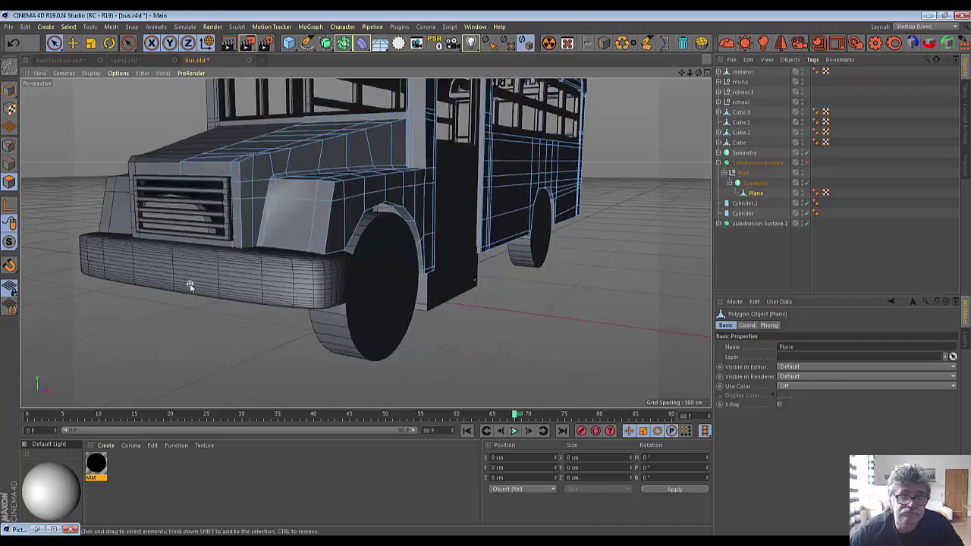
pyautogui.scroll(3, 191, 283)
pyautogui.scroll(-3, 190, 285)
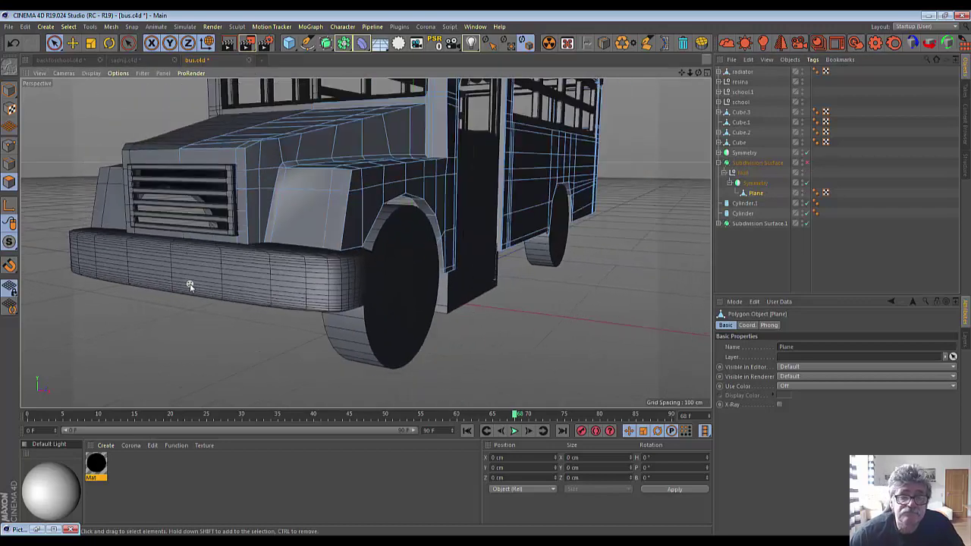
# Select the hood polygon beside the grille, raise it along Y, then undo the move.
pyautogui.click(296, 216)
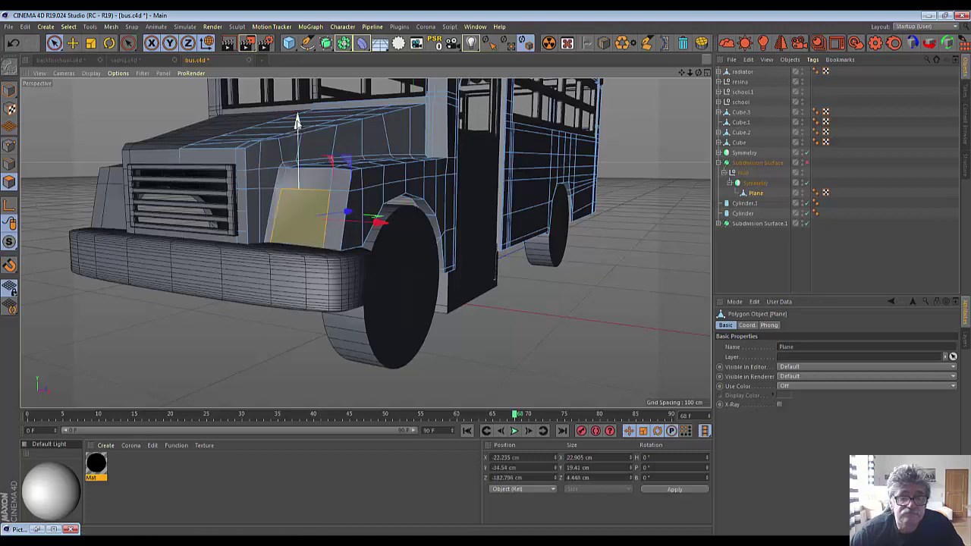
pyautogui.moveTo(297, 121); pyautogui.dragTo(300, 127)
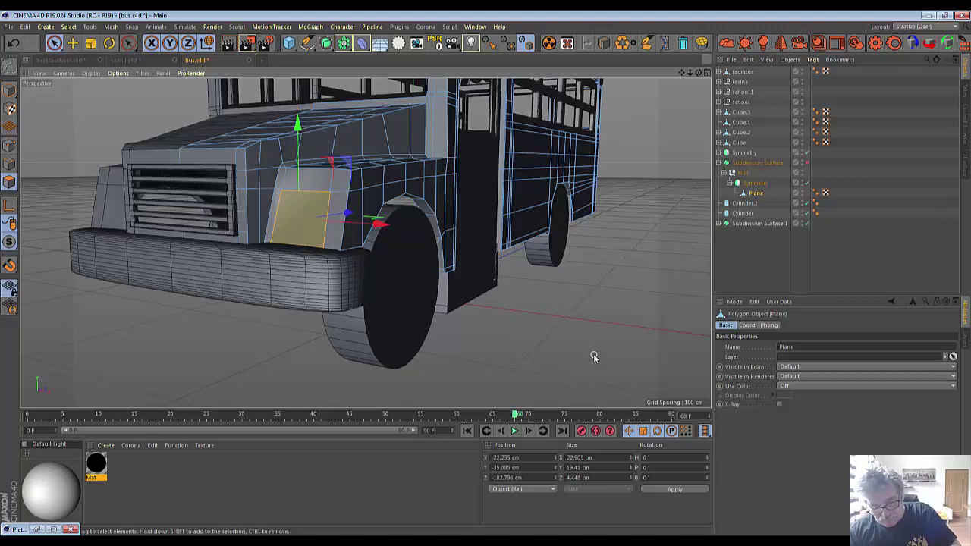
pyautogui.hotkey('ctrl', 'z')
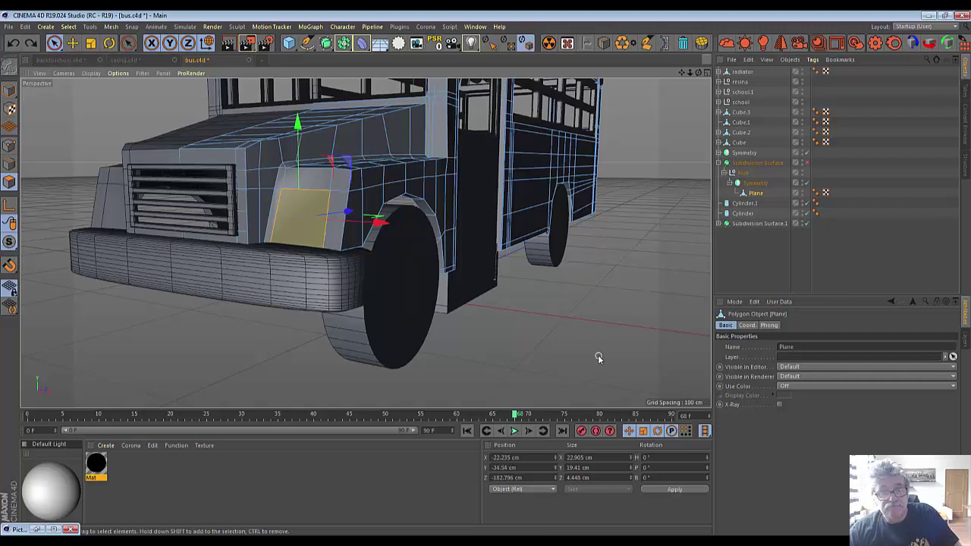
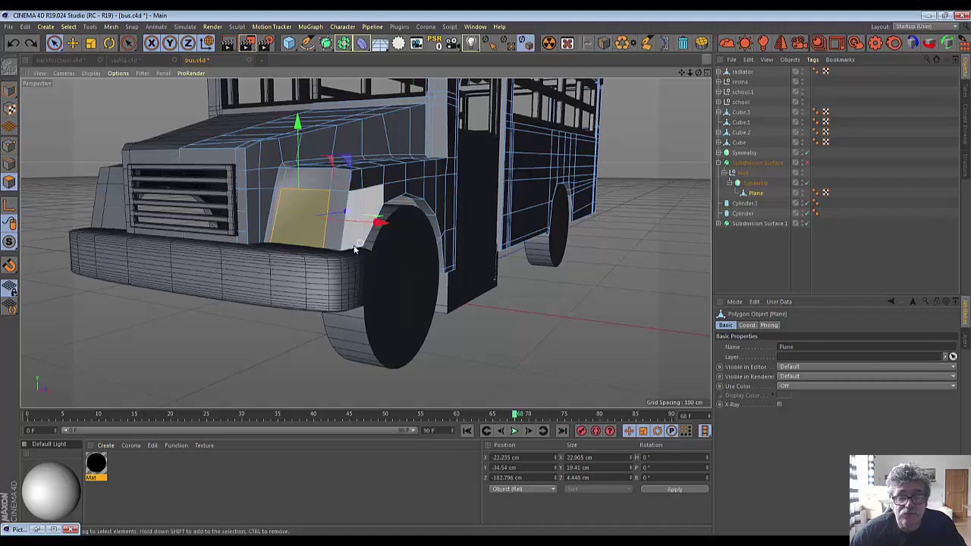
# Cut an edge loop across the hood and front fender at 71.607% offset, previewing it smoothed.
pyautogui.press('k')
pyautogui.press('l')
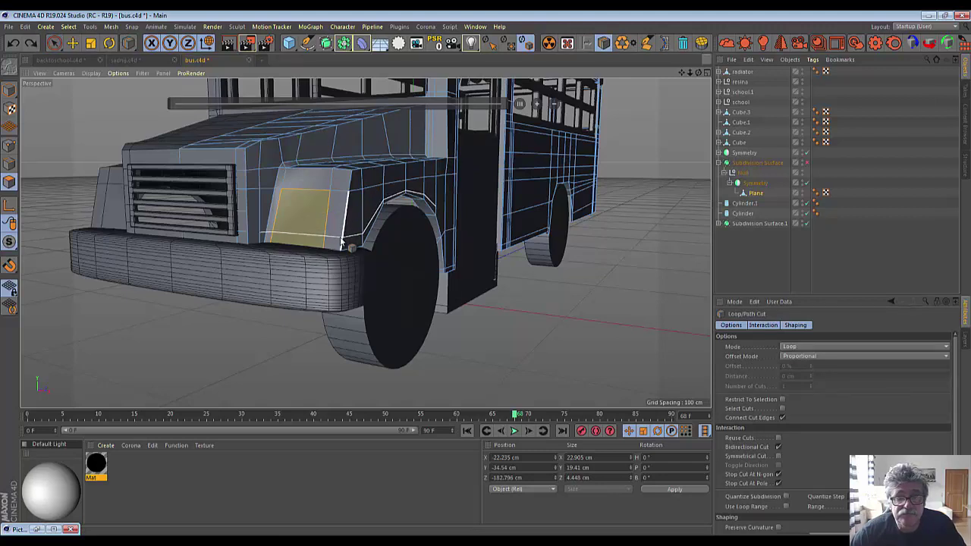
pyautogui.click(342, 238)
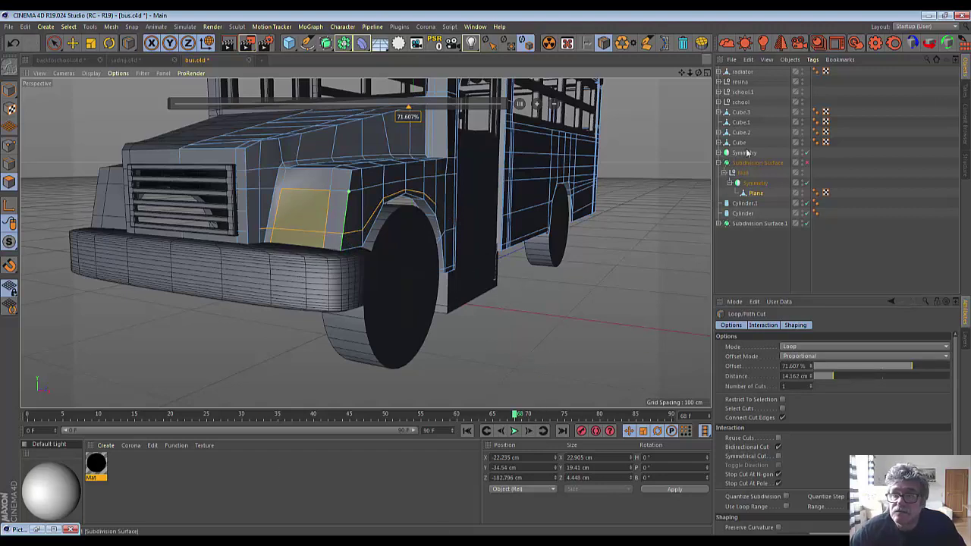
pyautogui.click(806, 164)
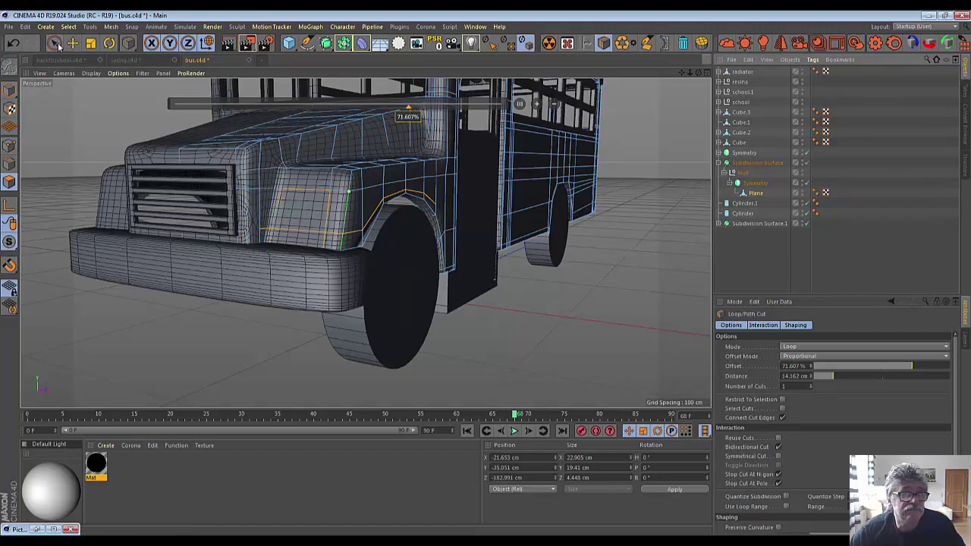
# Select the Plane mesh and turn Subdivision Surface smoothing off to see the low-poly cage.
pyautogui.click(9, 90)
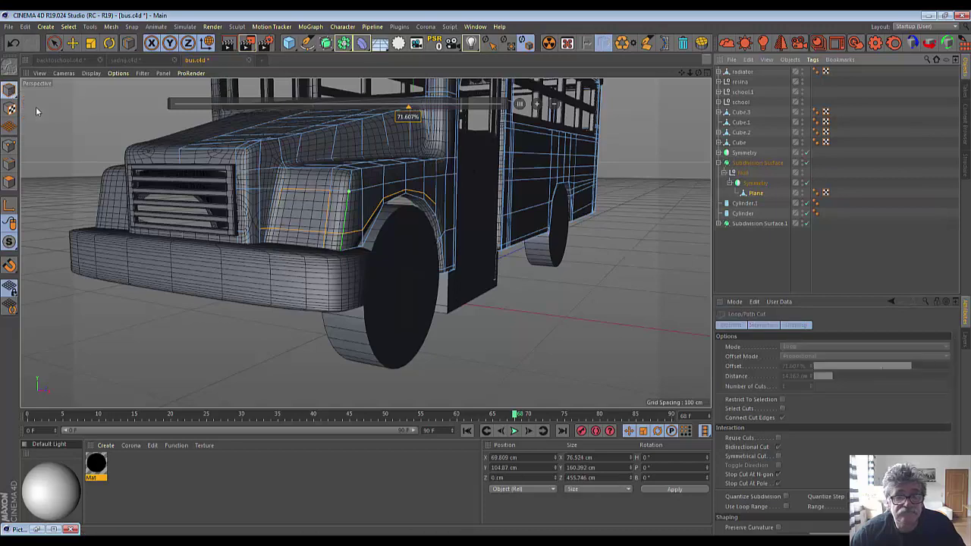
pyautogui.click(45, 106)
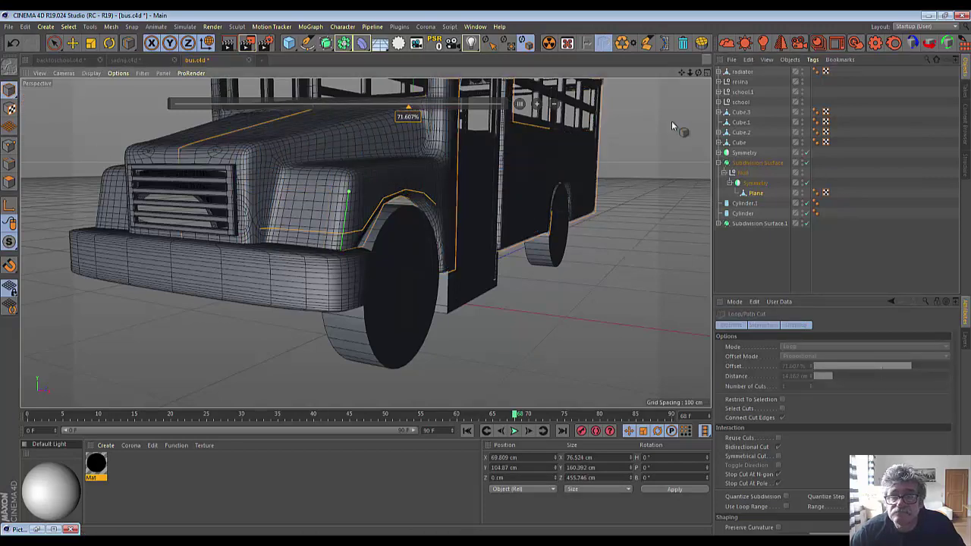
pyautogui.moveTo(703, 74)
pyautogui.mouseDown()
pyautogui.moveTo(520, 135)
pyautogui.moveTo(620, 158)
pyautogui.mouseUp()
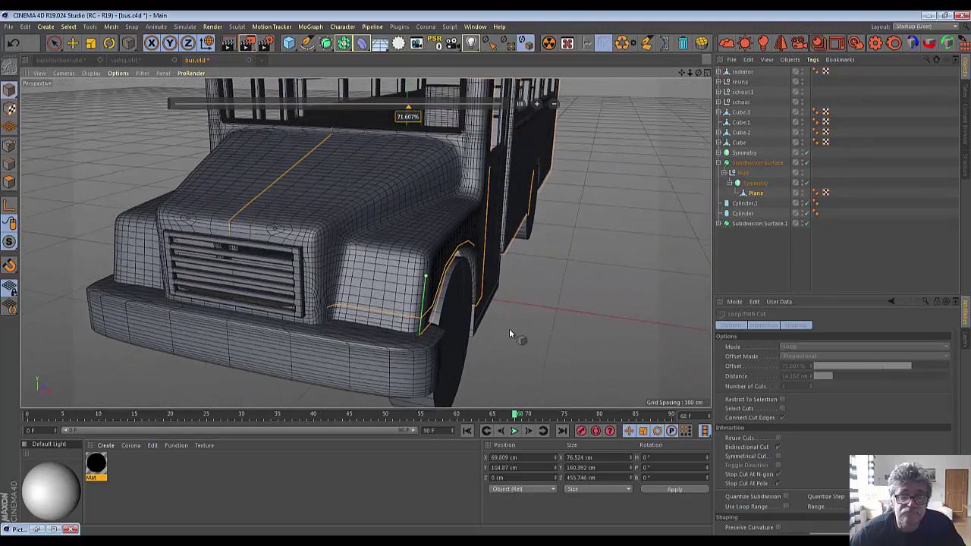
pyautogui.click(756, 193)
pyautogui.click(807, 163)
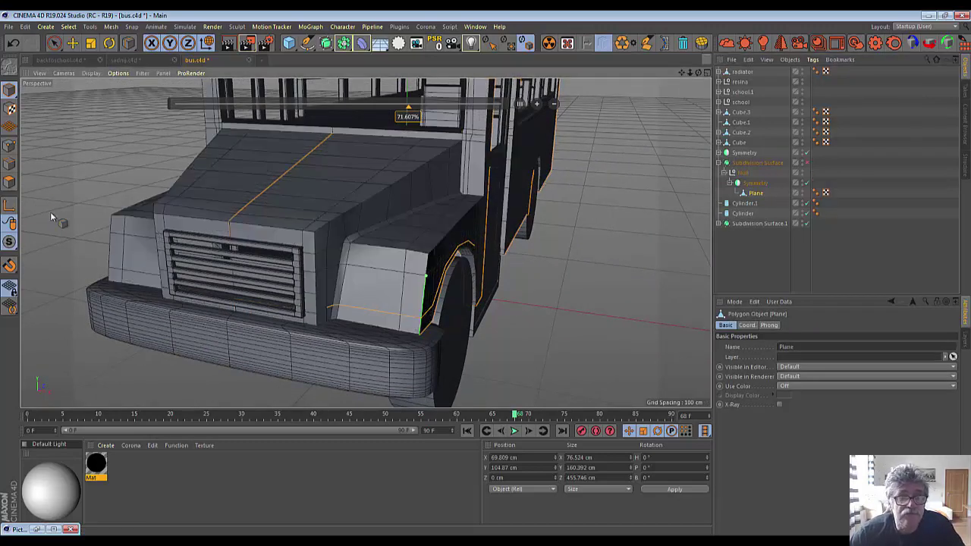
# Select the fender face polygons and nudge them slightly to even out the headlight panel.
pyautogui.click(10, 147)
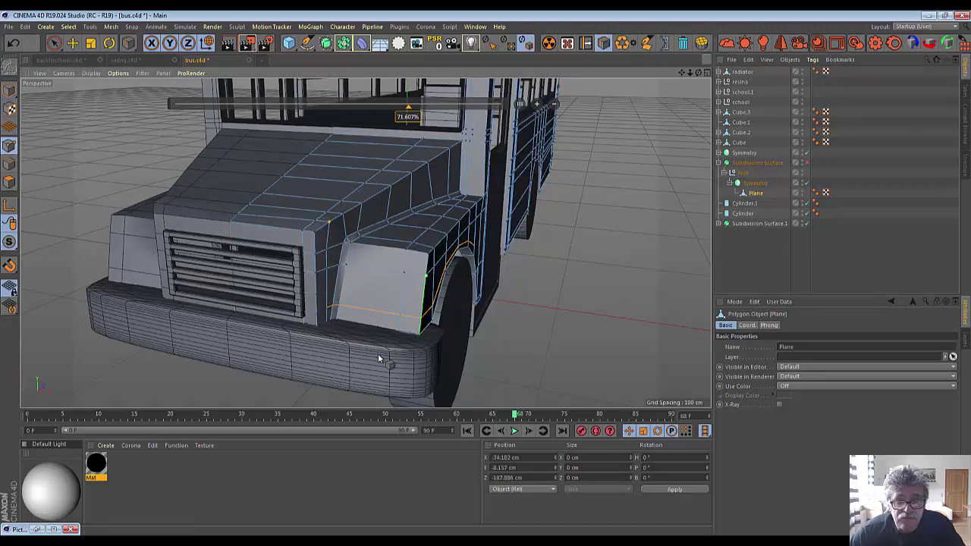
pyautogui.moveTo(54, 42); pyautogui.dragTo(87, 55)
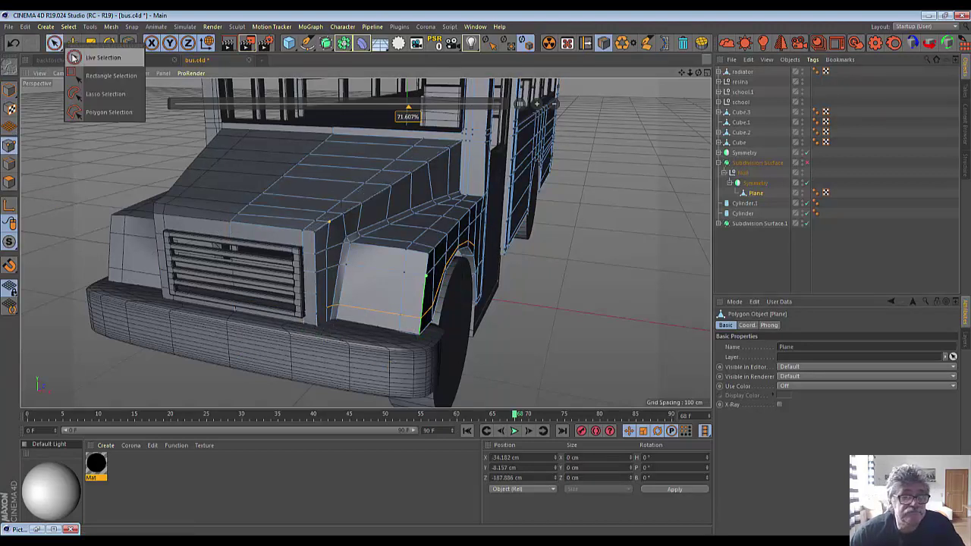
pyautogui.click(339, 308)
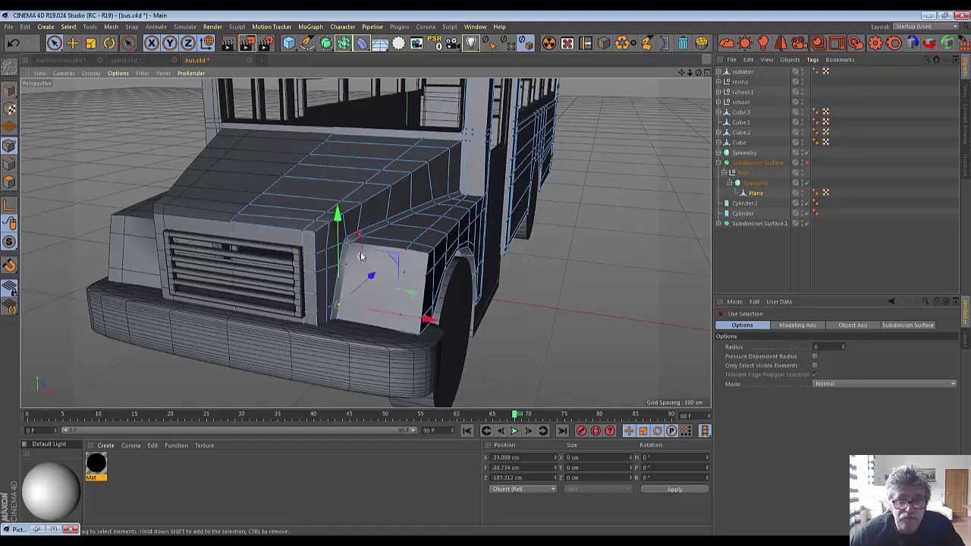
pyautogui.keyDown('shift'); pyautogui.click(395, 254); pyautogui.keyUp('shift')
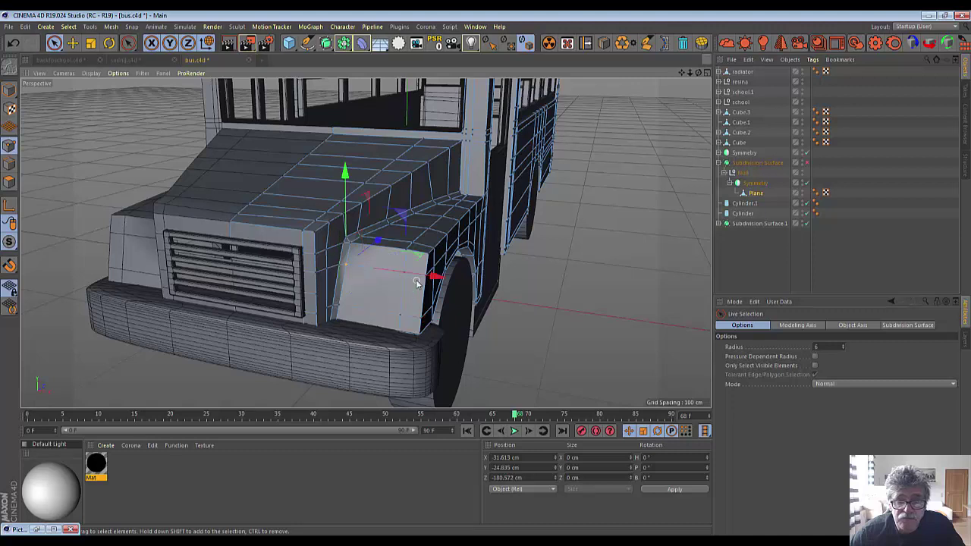
pyautogui.moveTo(438, 282); pyautogui.dragTo(435, 278)
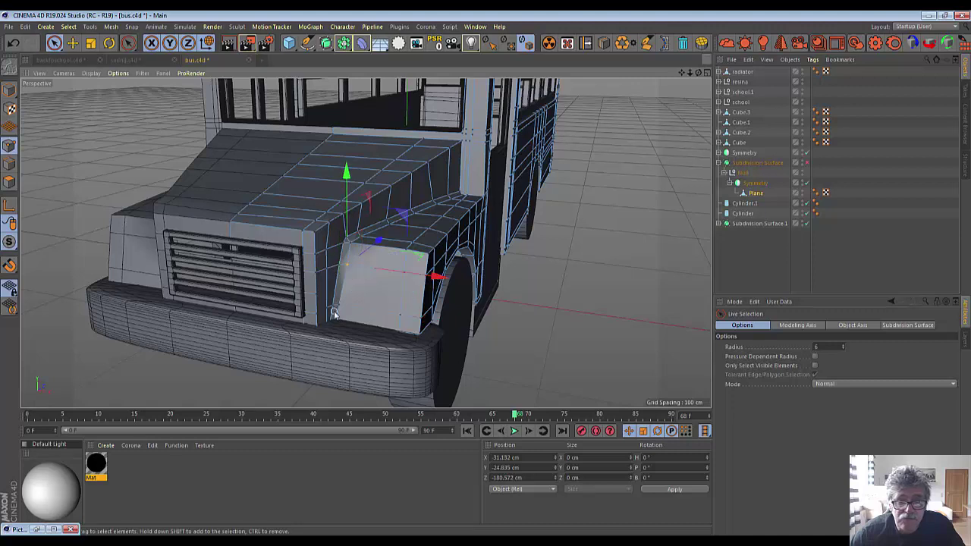
pyautogui.click(339, 308)
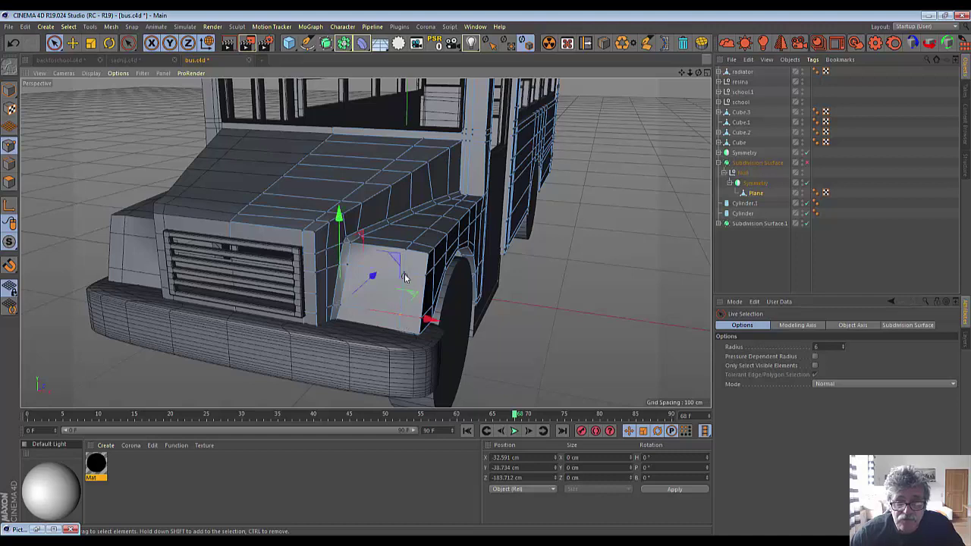
pyautogui.keyDown('shift'); pyautogui.moveTo(403, 321); pyautogui.dragTo(509, 315); pyautogui.keyUp('shift')
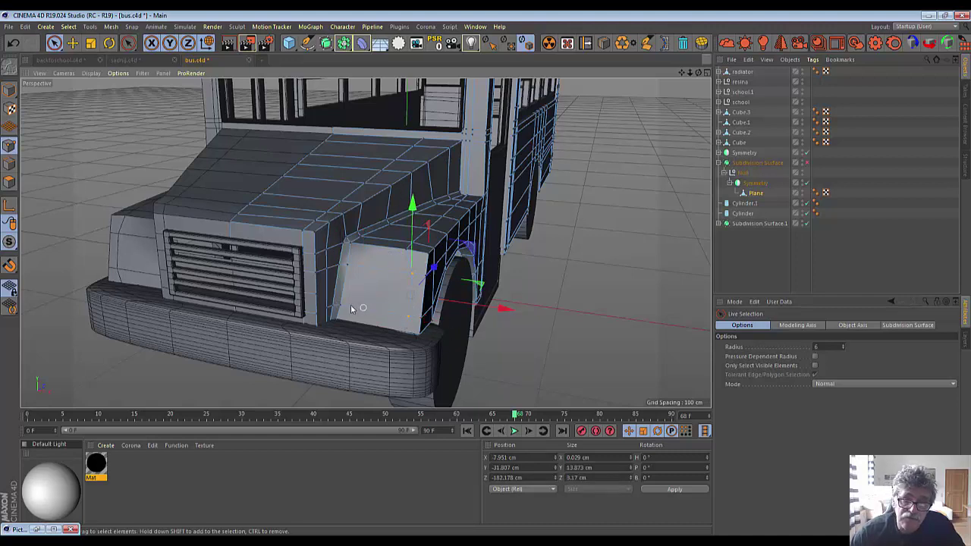
pyautogui.click(409, 319)
pyautogui.click(383, 226)
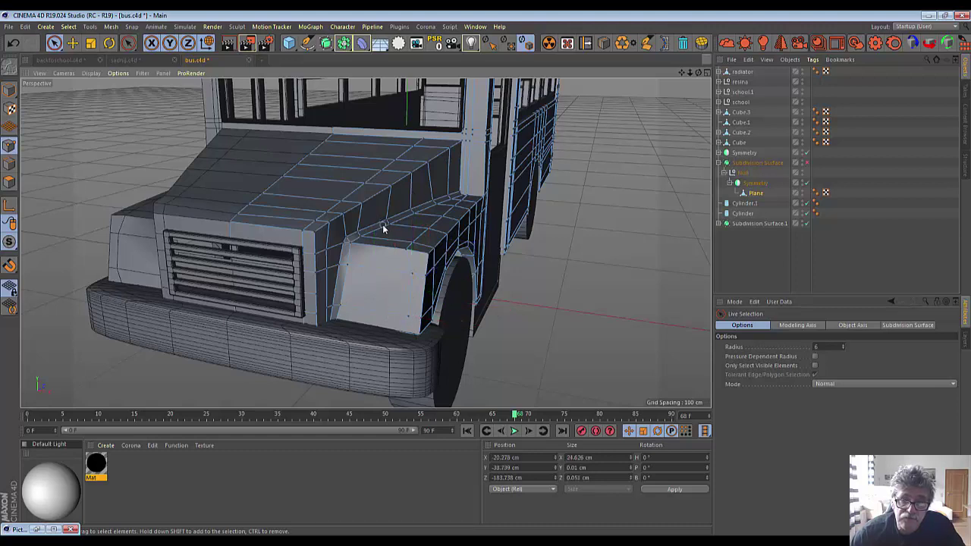
pyautogui.click(343, 306)
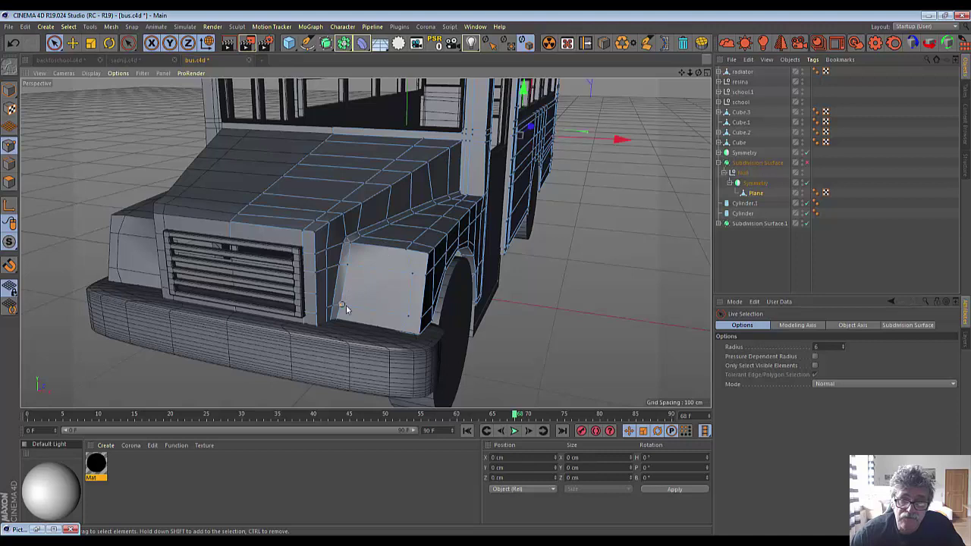
pyautogui.click(407, 319)
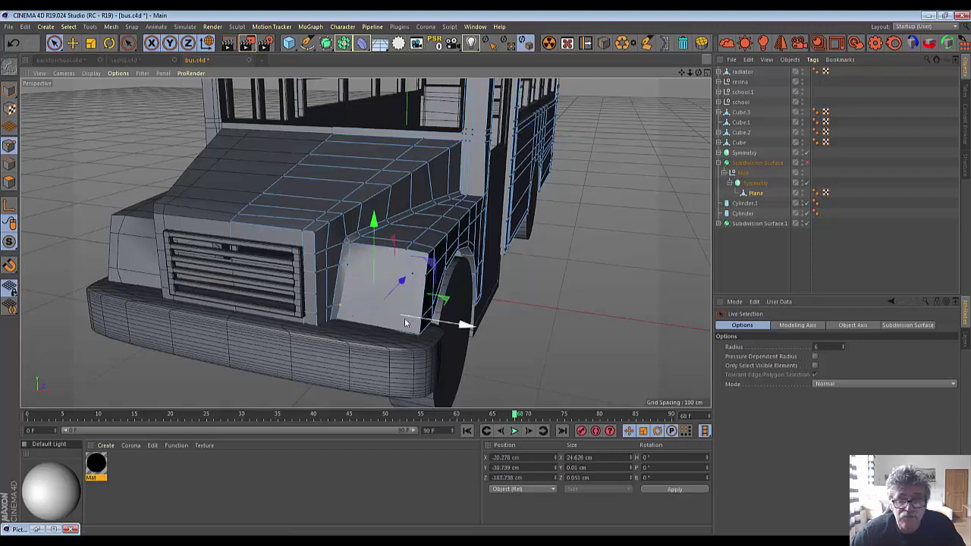
pyautogui.moveTo(374, 224); pyautogui.dragTo(373, 228)
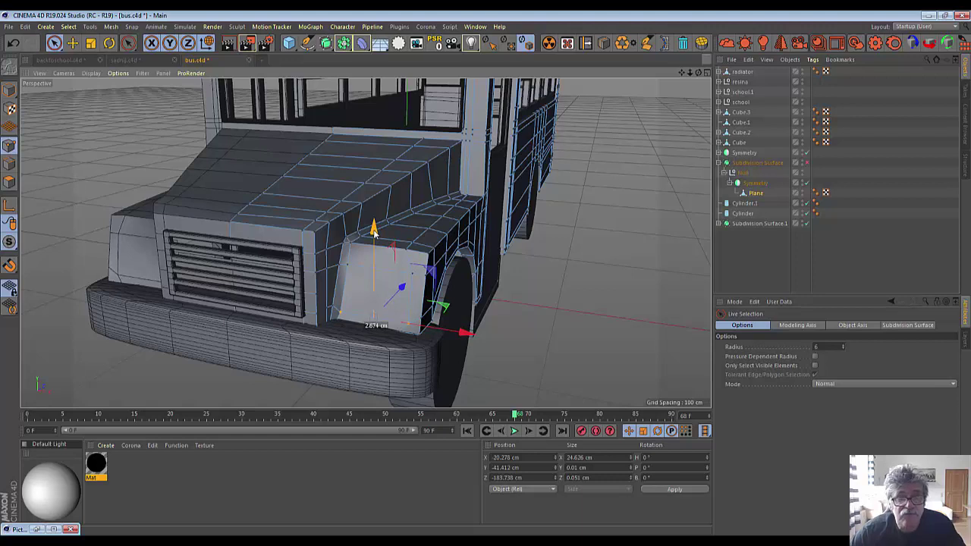
# Shift the panel's corner points sideways and raise its top edge to square the headlight face.
pyautogui.click(336, 321)
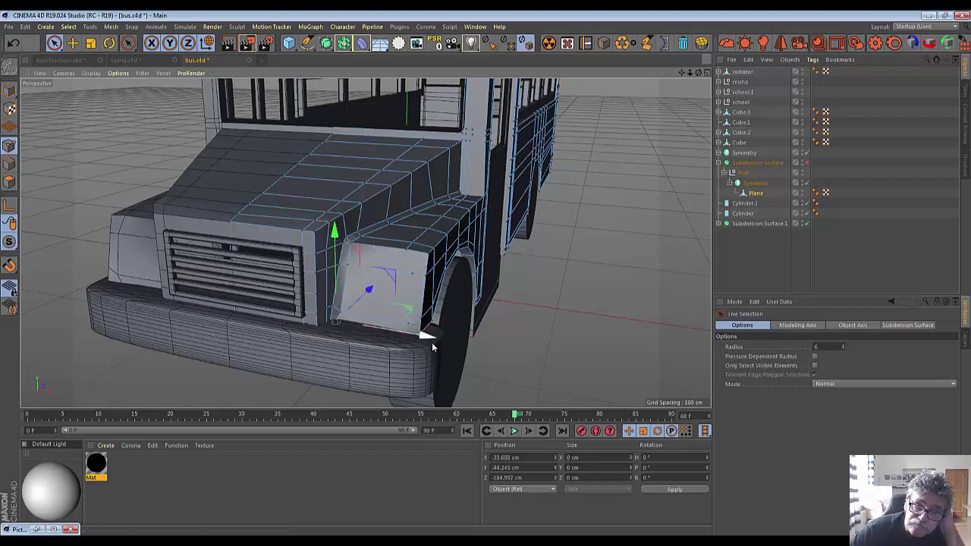
pyautogui.moveTo(428, 342); pyautogui.dragTo(434, 340)
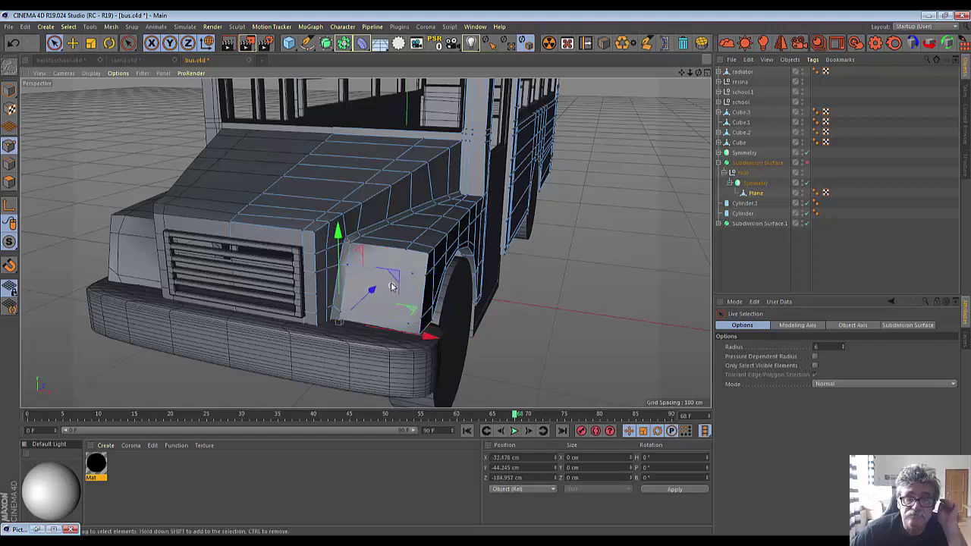
pyautogui.click(348, 262)
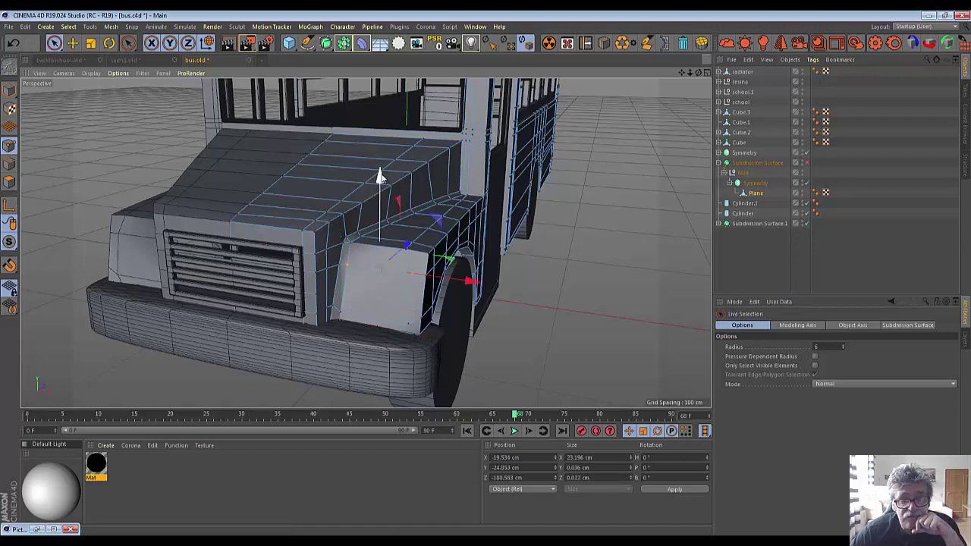
pyautogui.moveTo(379, 176); pyautogui.dragTo(383, 168)
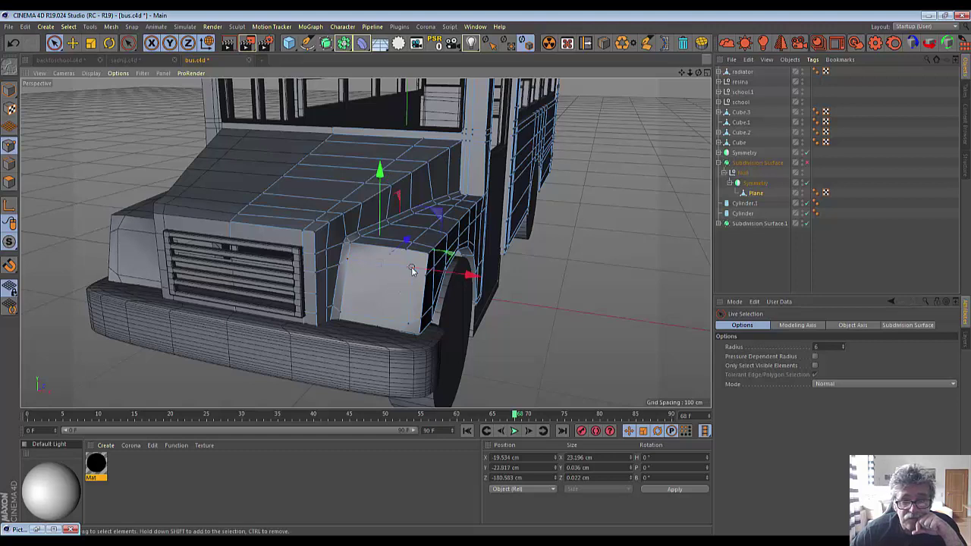
pyautogui.click(412, 270)
pyautogui.moveTo(501, 282); pyautogui.dragTo(511, 282)
pyautogui.click(408, 325)
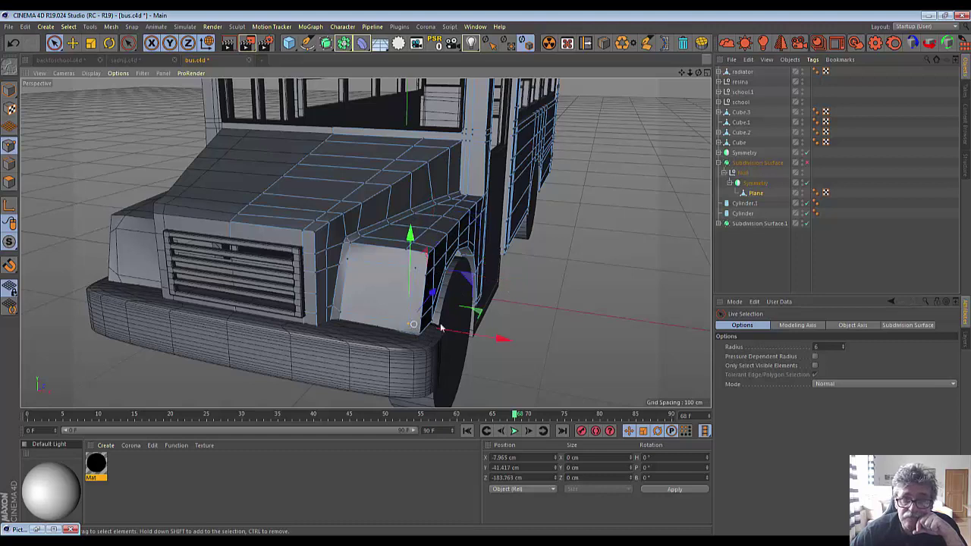
pyautogui.click(389, 294)
pyautogui.click(9, 182)
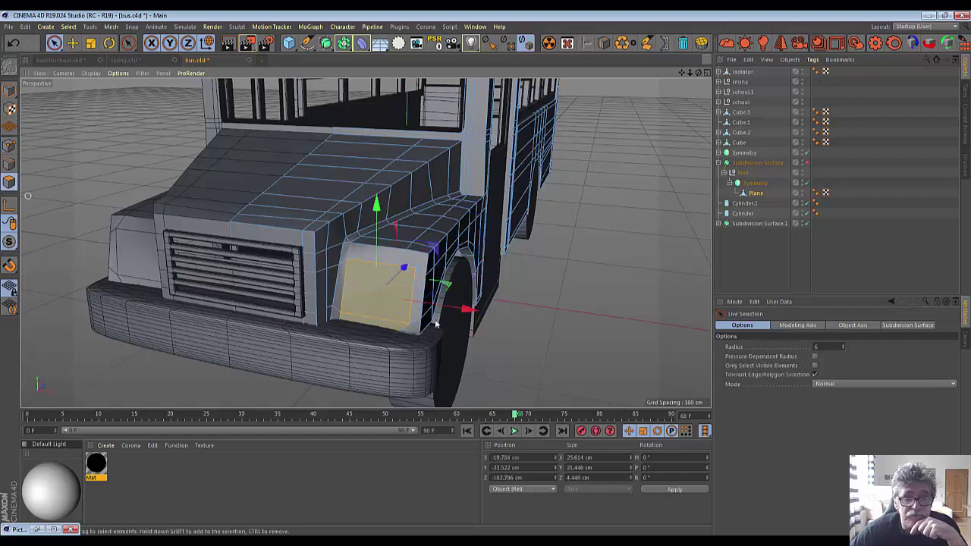
# Inset the selected headlight face on the fender with a larger offset.
pyautogui.rightClick(370, 305)
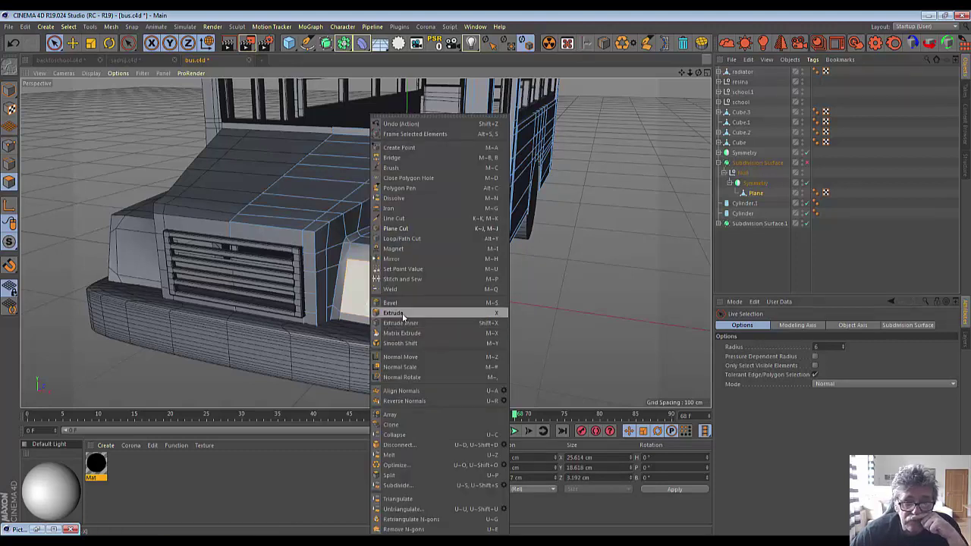
pyautogui.click(405, 323)
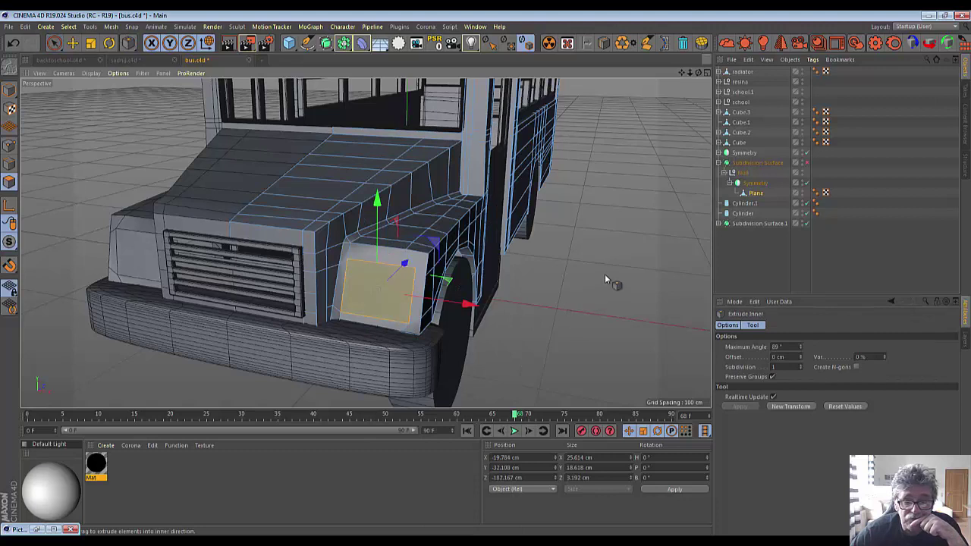
pyautogui.moveTo(406, 324)
pyautogui.mouseDown()
pyautogui.moveTo(425, 323)
pyautogui.moveTo(358, 295)
pyautogui.mouseUp()
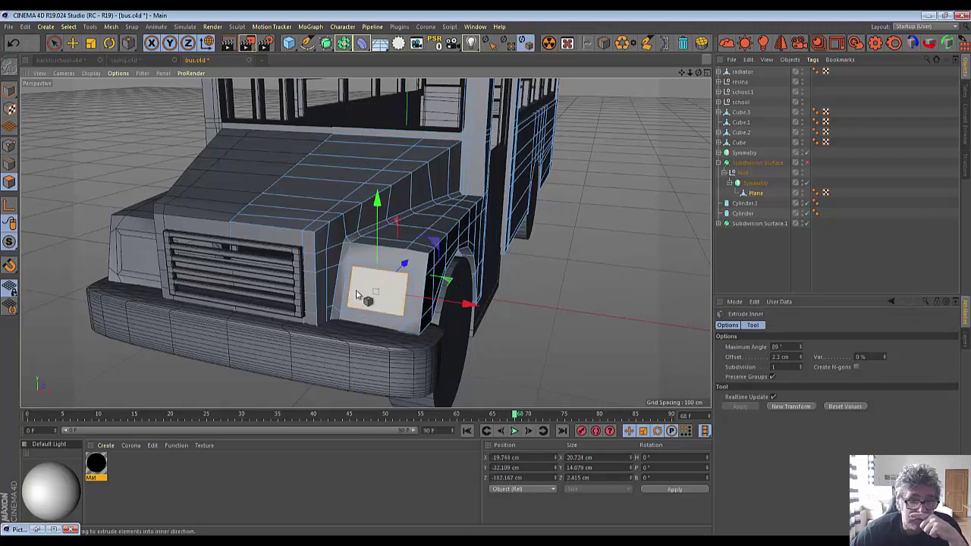
pyautogui.moveTo(698, 72); pyautogui.dragTo(653, 79)
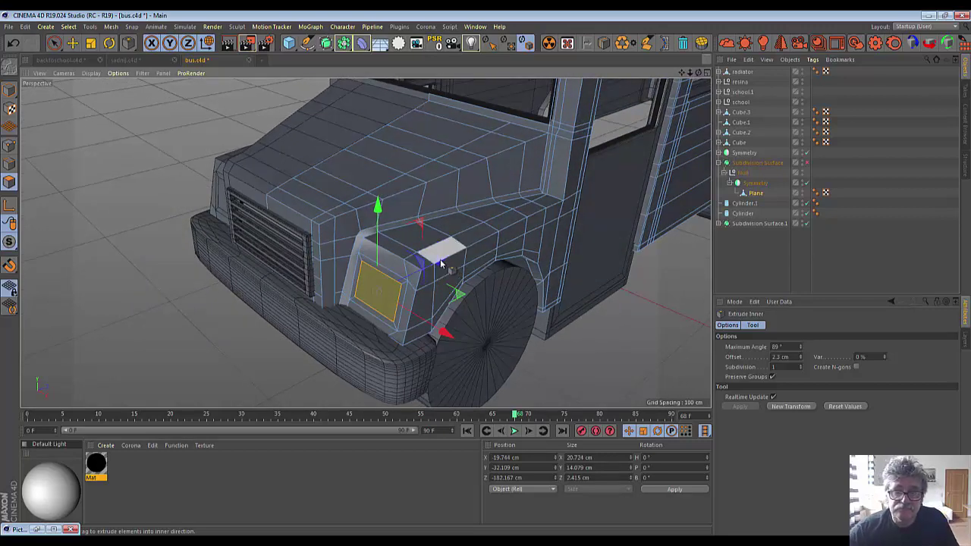
# Push the inset face deep into the fender to form a recessed socket, then deselect it.
pyautogui.press('e')
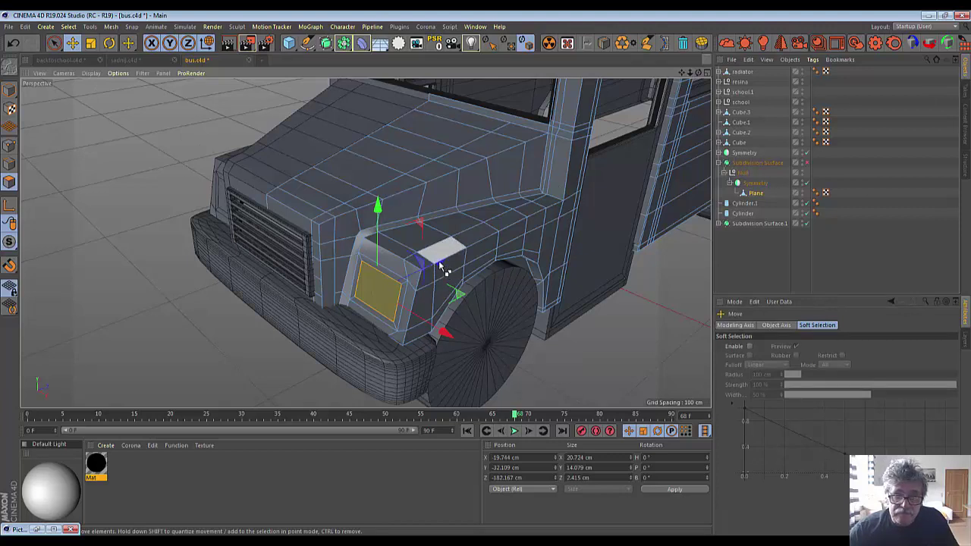
pyautogui.moveTo(440, 265); pyautogui.dragTo(453, 258)
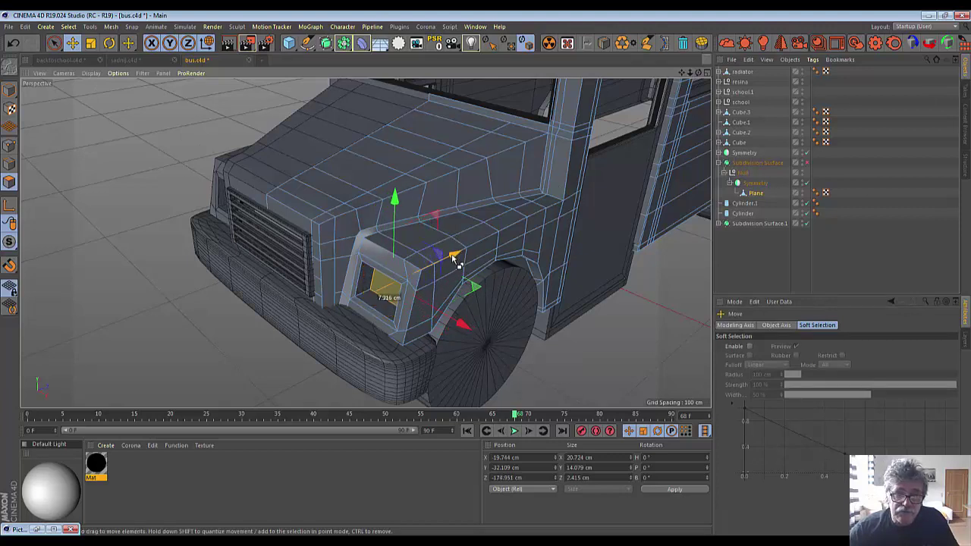
pyautogui.moveTo(453, 257); pyautogui.dragTo(464, 257)
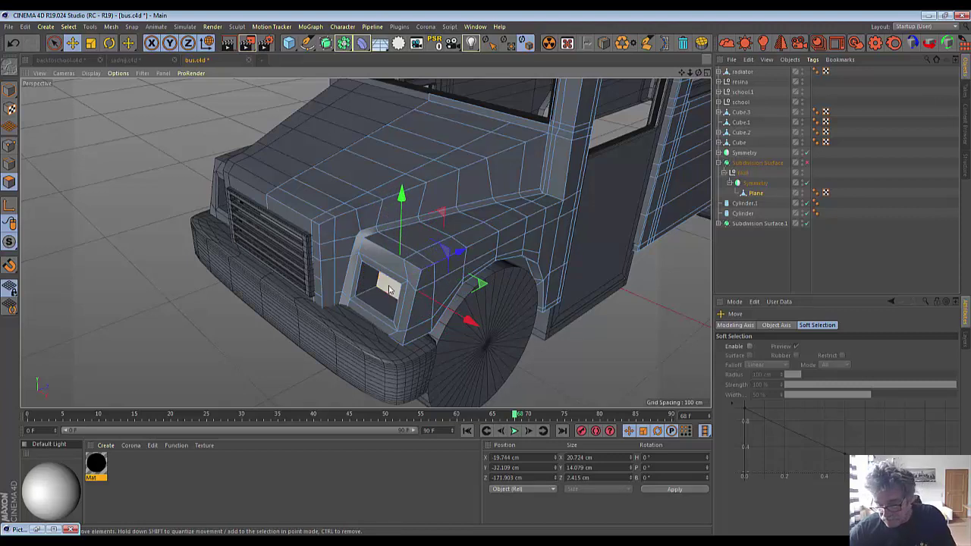
pyautogui.click(443, 346)
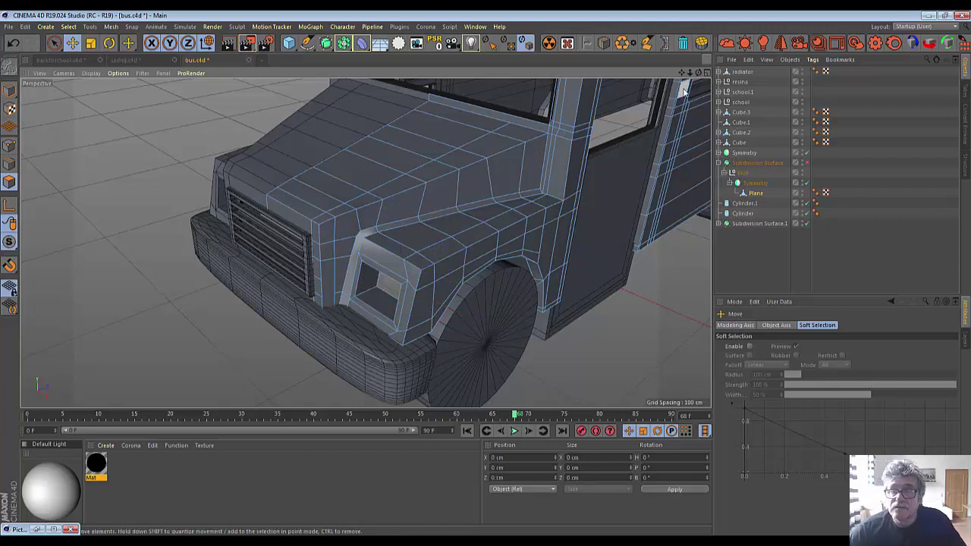
pyautogui.moveTo(699, 73); pyautogui.dragTo(770, 135)
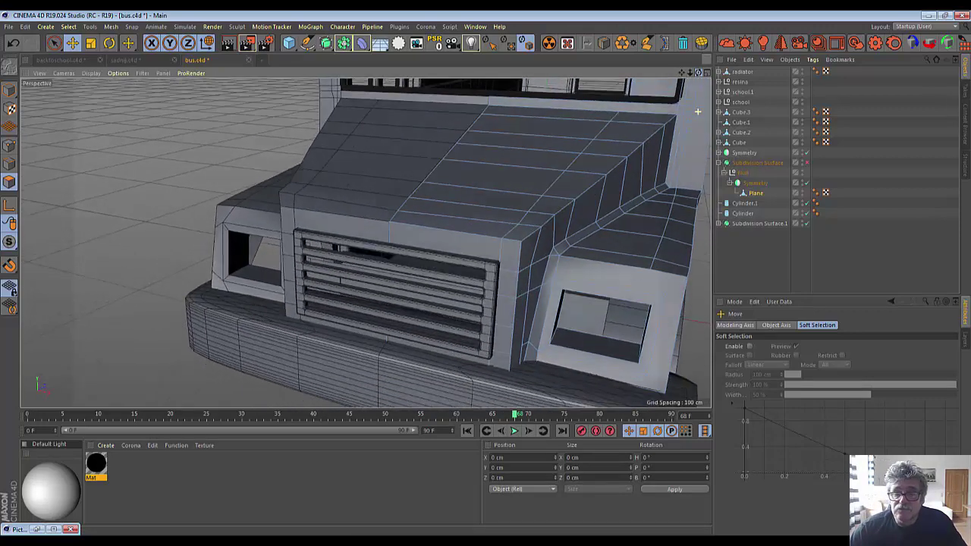
pyautogui.click(806, 162)
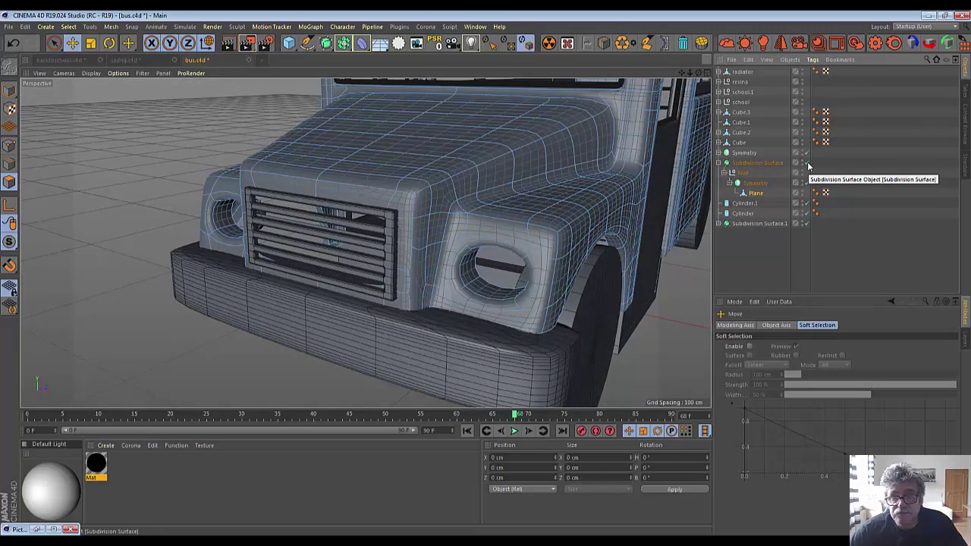
pyautogui.click(807, 163)
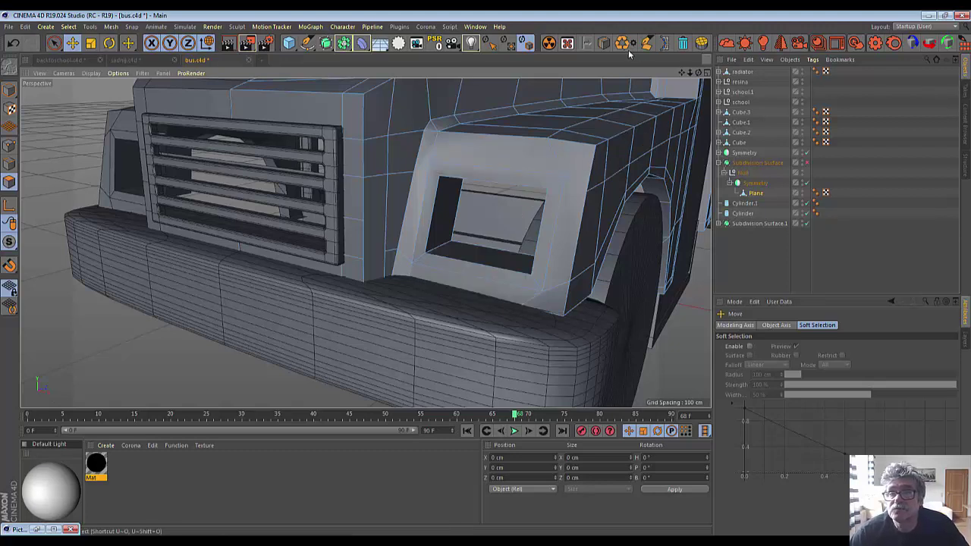
# Cut two edge loops around the headlight opening, the last at 80.712%, checking each smoothed.
pyautogui.click(603, 43)
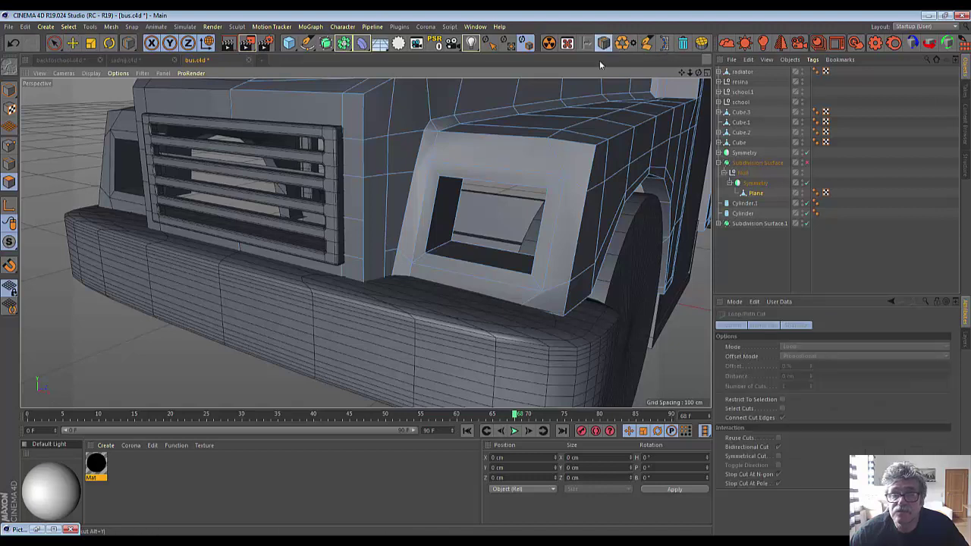
pyautogui.click(559, 184)
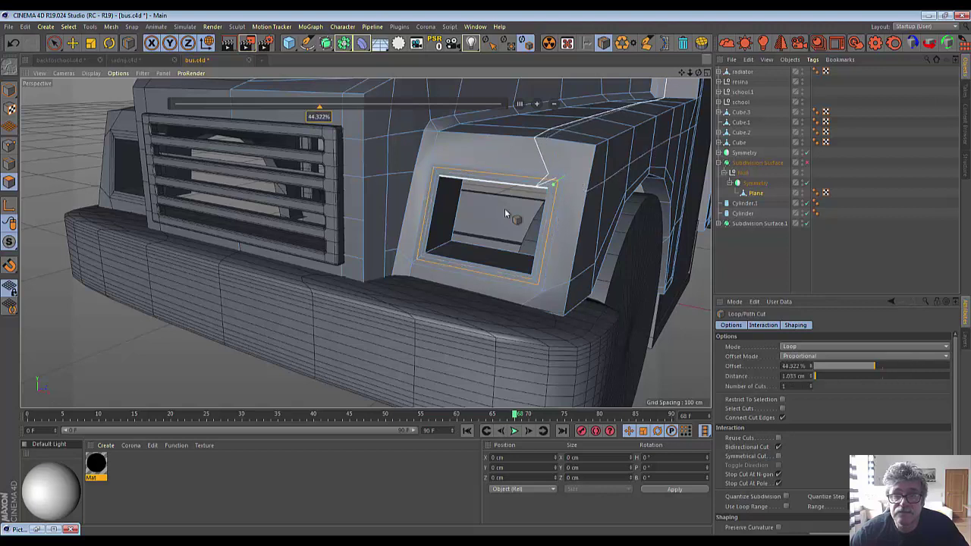
pyautogui.click(807, 163)
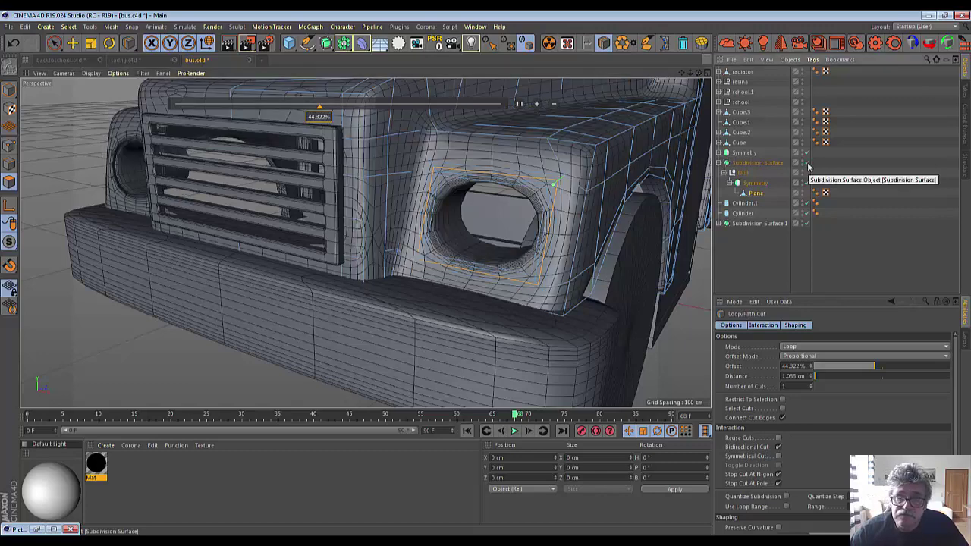
pyautogui.click(808, 163)
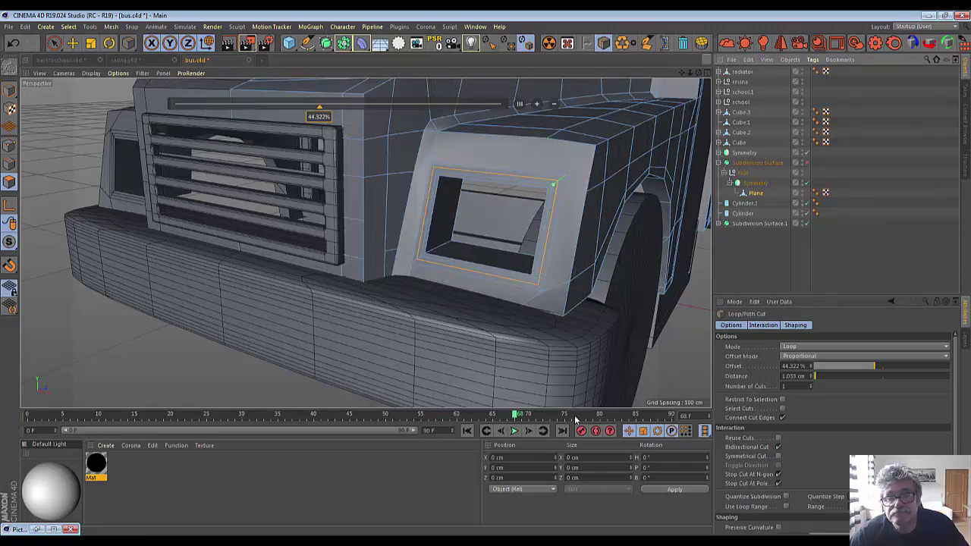
pyautogui.click(434, 250)
pyautogui.click(808, 163)
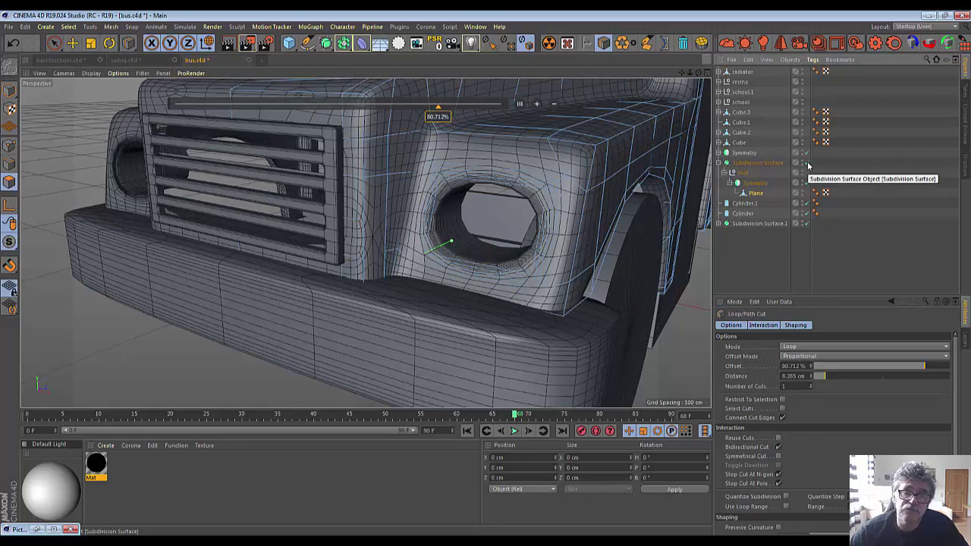
pyautogui.click(807, 163)
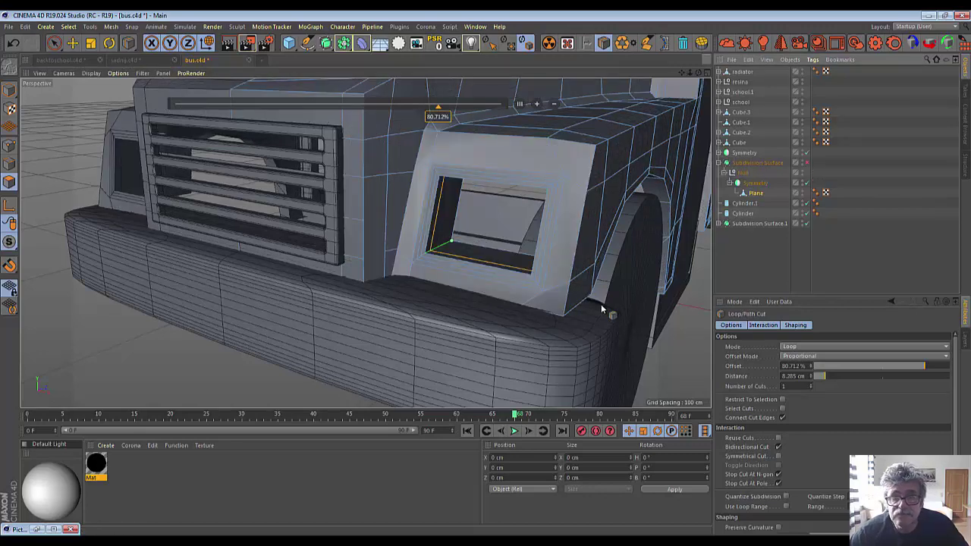
pyautogui.hotkey('ctrl', 'shift', 'z')
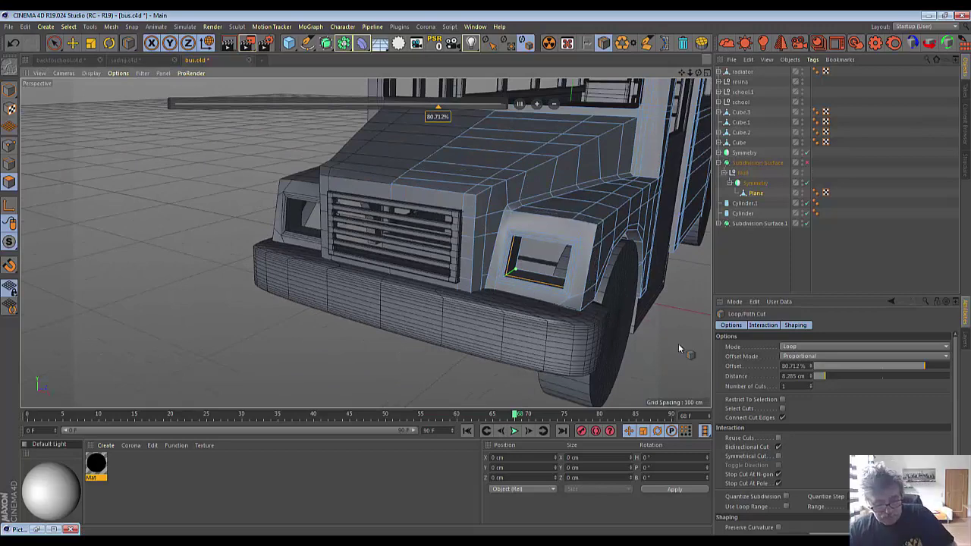
pyautogui.press('Escape')
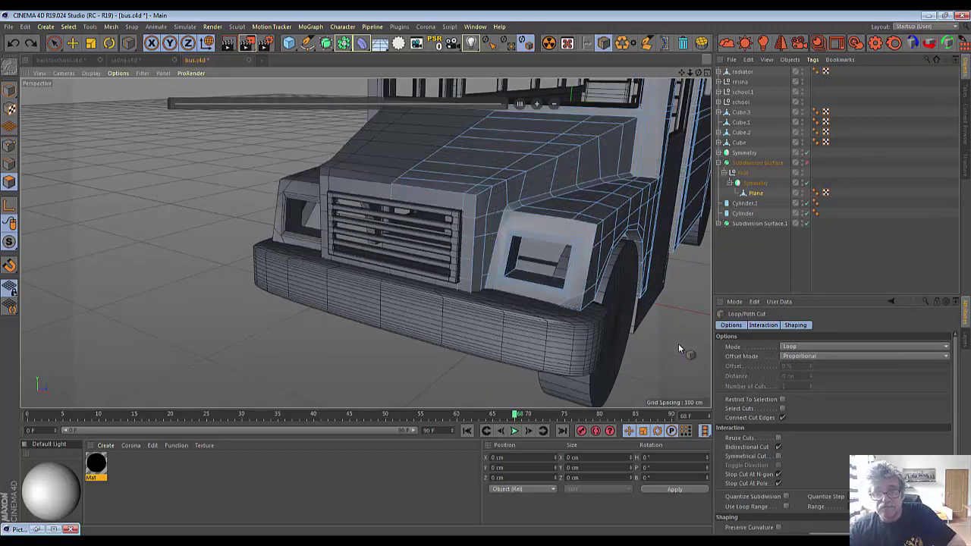
# Add a new cube primitive and scale it down to about 30%.
pyautogui.press('q')
pyautogui.press('q')
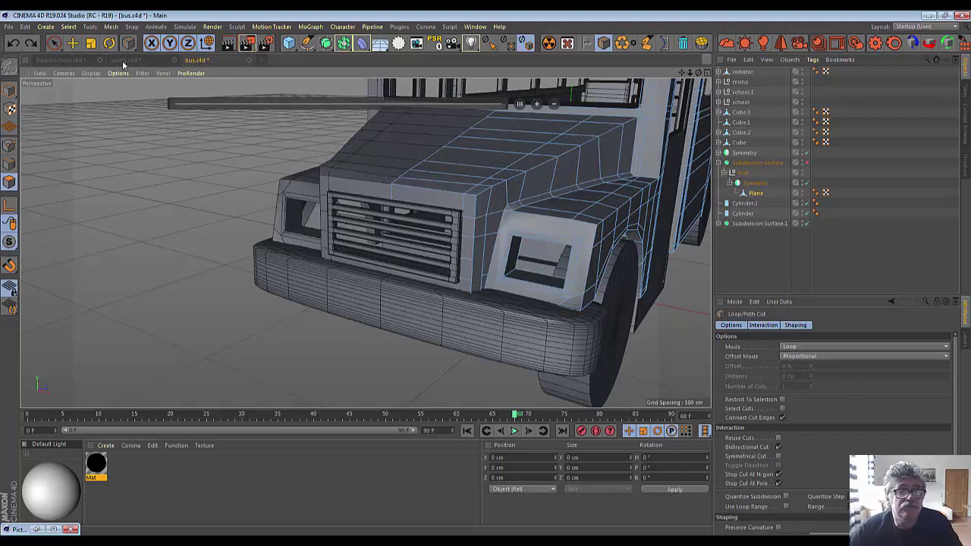
pyautogui.click(289, 44)
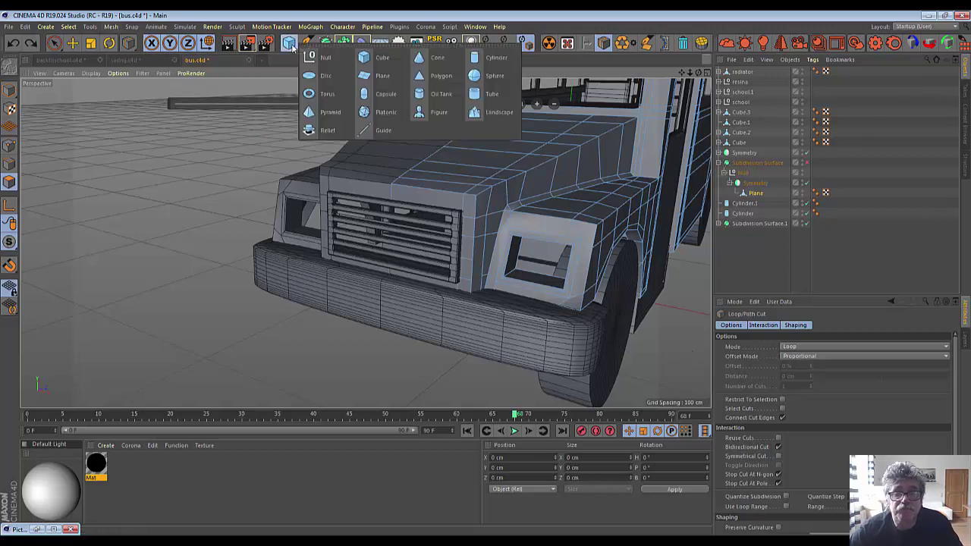
pyautogui.click(364, 58)
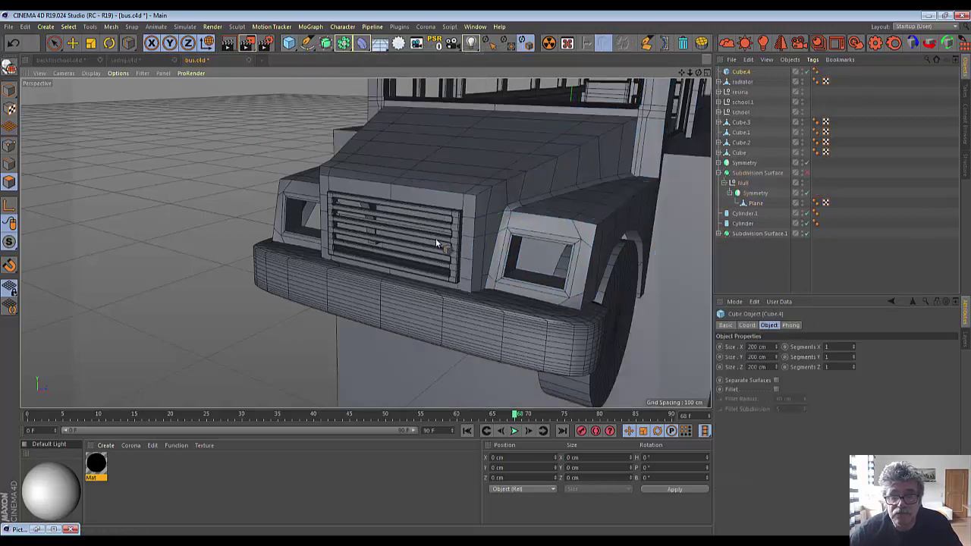
pyautogui.scroll(-3, 435, 241)
pyautogui.scroll(-2, 436, 244)
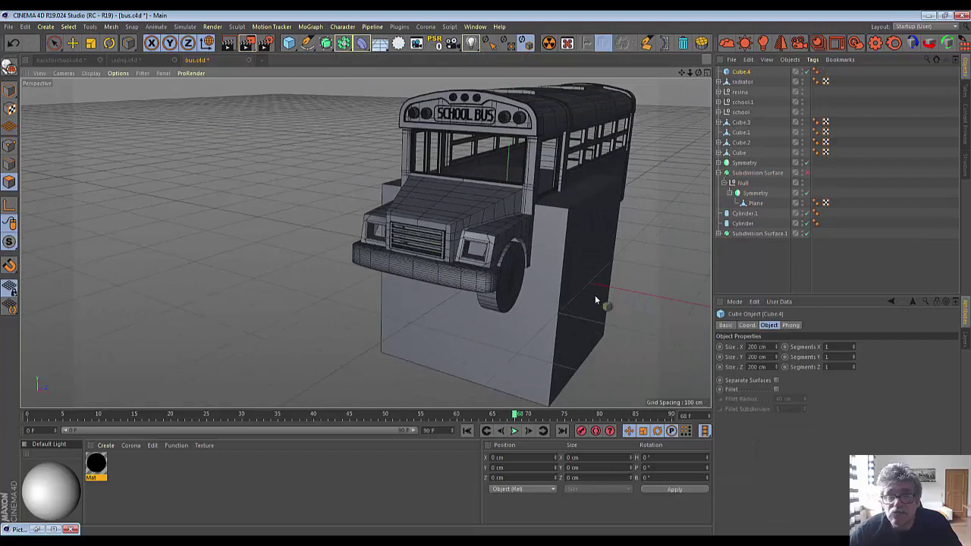
pyautogui.click(91, 44)
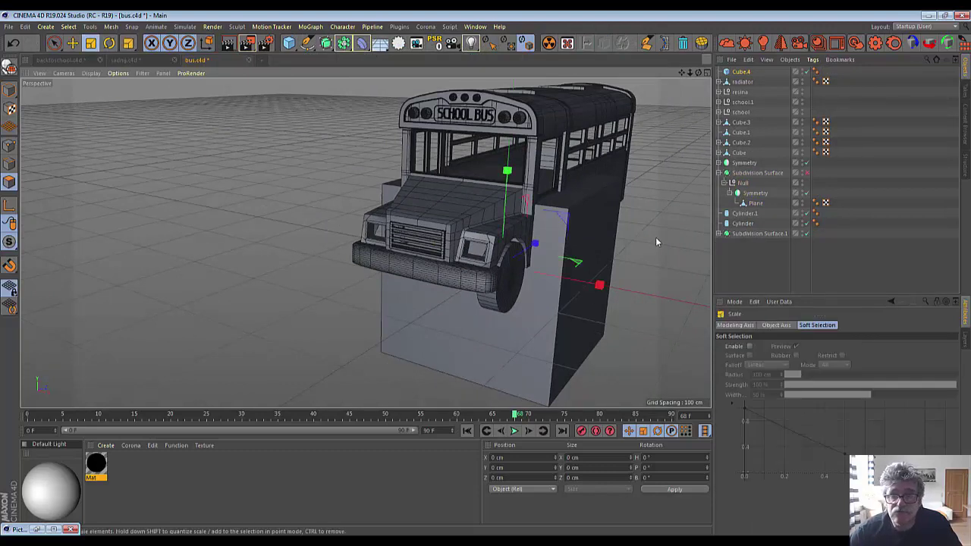
pyautogui.moveTo(654, 232)
pyautogui.mouseDown()
pyautogui.moveTo(435, 396)
pyautogui.moveTo(467, 373)
pyautogui.mouseUp()
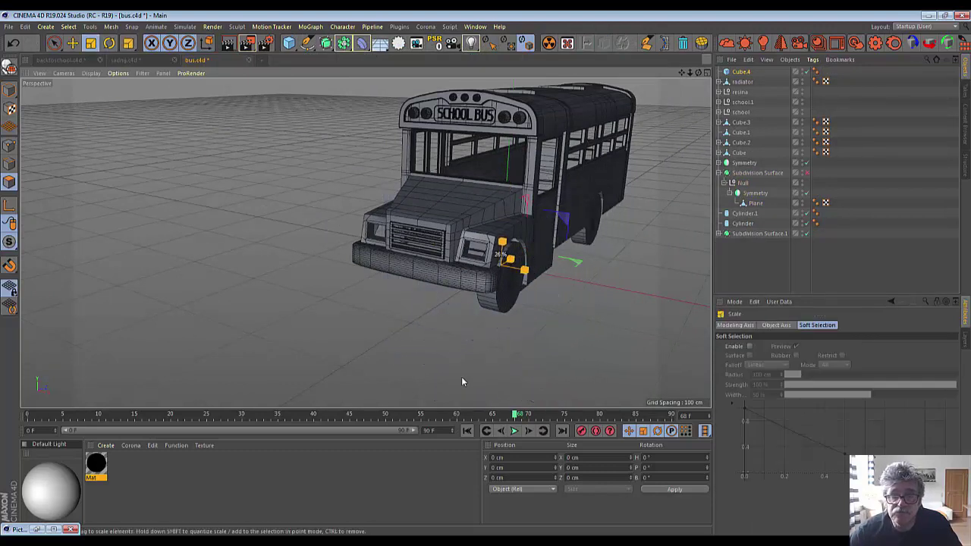
# Move Cube.4 down and forward to the bus front beside the fender.
pyautogui.click(55, 43)
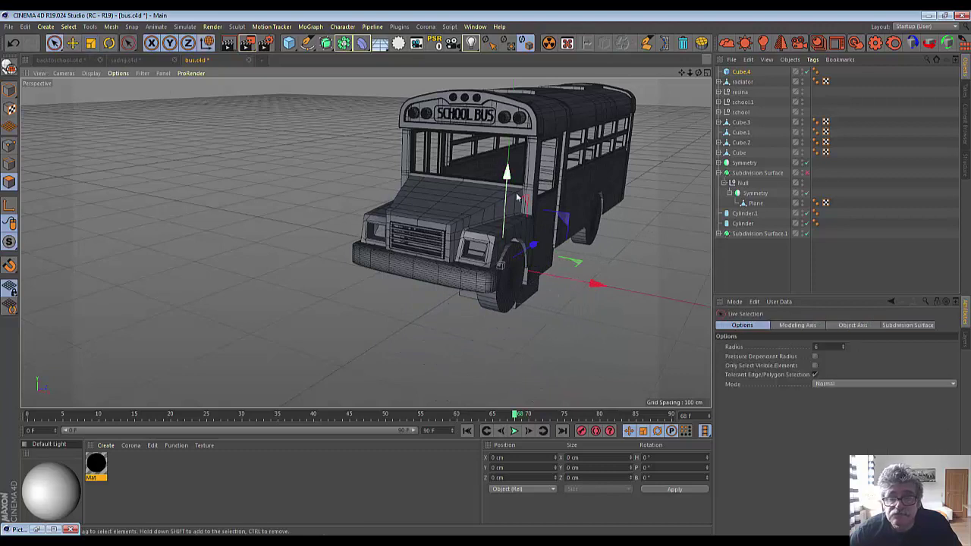
pyautogui.moveTo(571, 241)
pyautogui.mouseDown()
pyautogui.moveTo(533, 292)
pyautogui.moveTo(506, 274)
pyautogui.mouseUp()
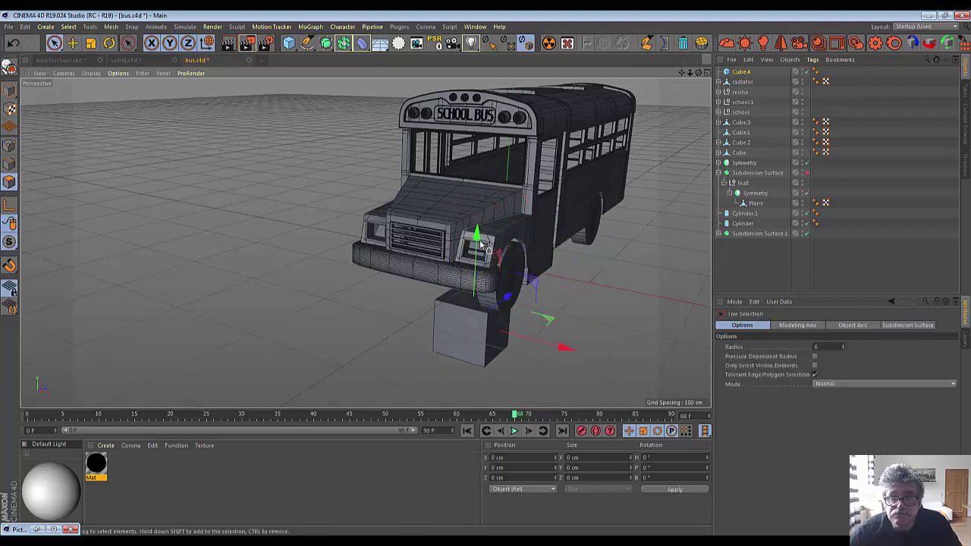
pyautogui.moveTo(479, 243); pyautogui.dragTo(493, 159)
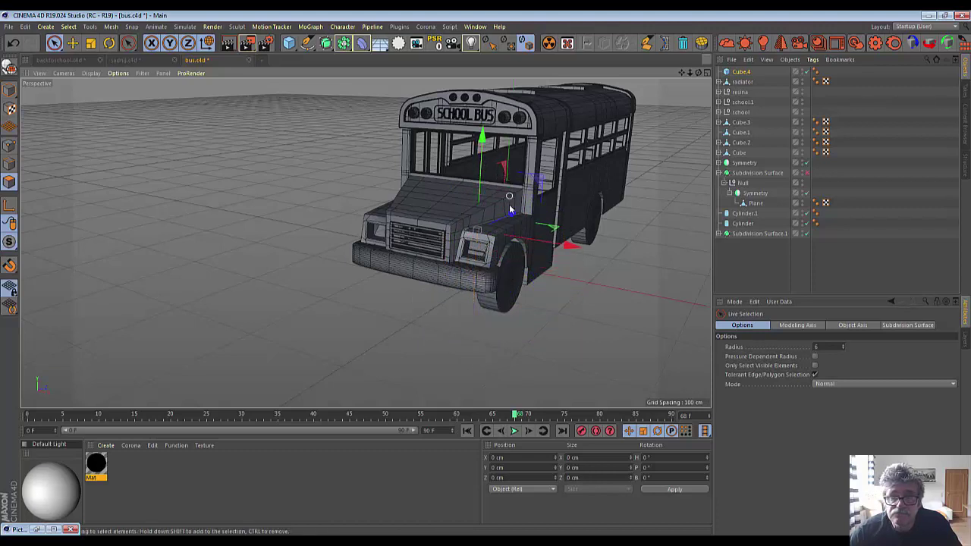
pyautogui.moveTo(510, 211); pyautogui.dragTo(453, 260)
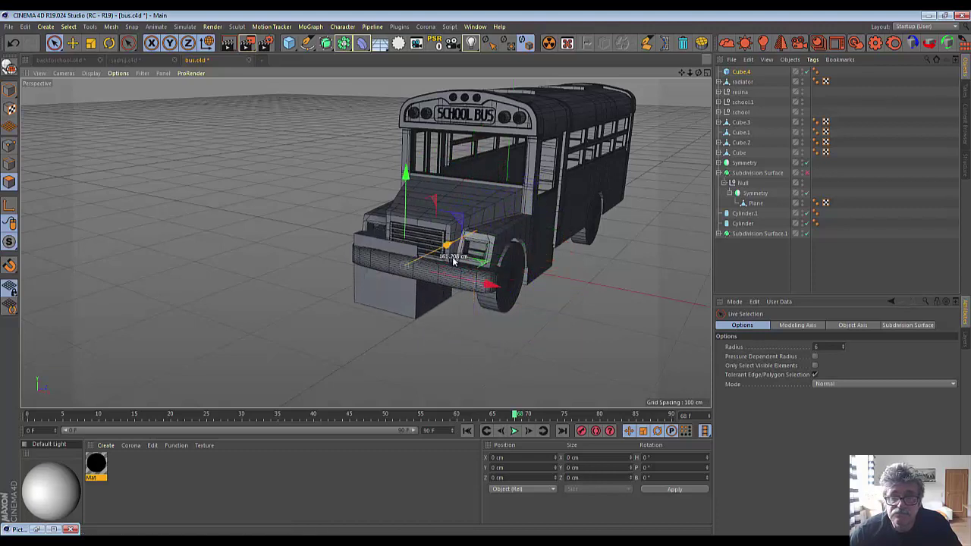
pyautogui.moveTo(481, 281); pyautogui.dragTo(562, 287)
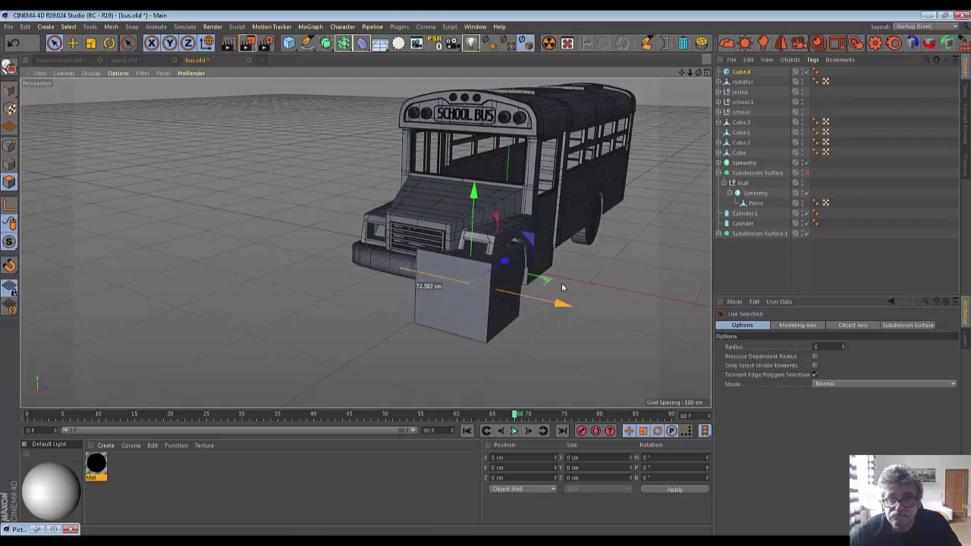
pyautogui.moveTo(698, 72); pyautogui.dragTo(459, 281)
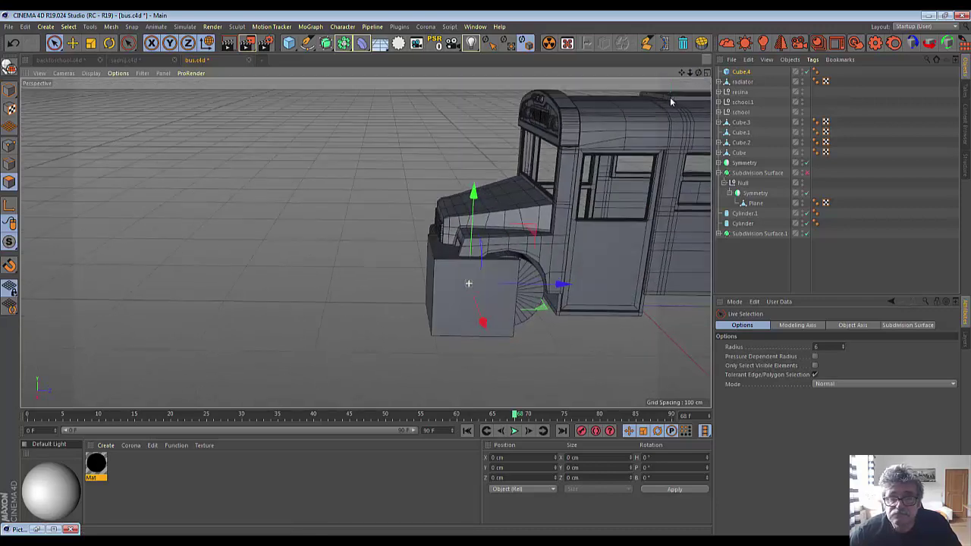
# Shrink Cube.4 to about 22.42 cm per side and slide it up and sideways into the headlight.
pyautogui.click(90, 43)
pyautogui.moveTo(530, 218); pyautogui.dragTo(307, 338)
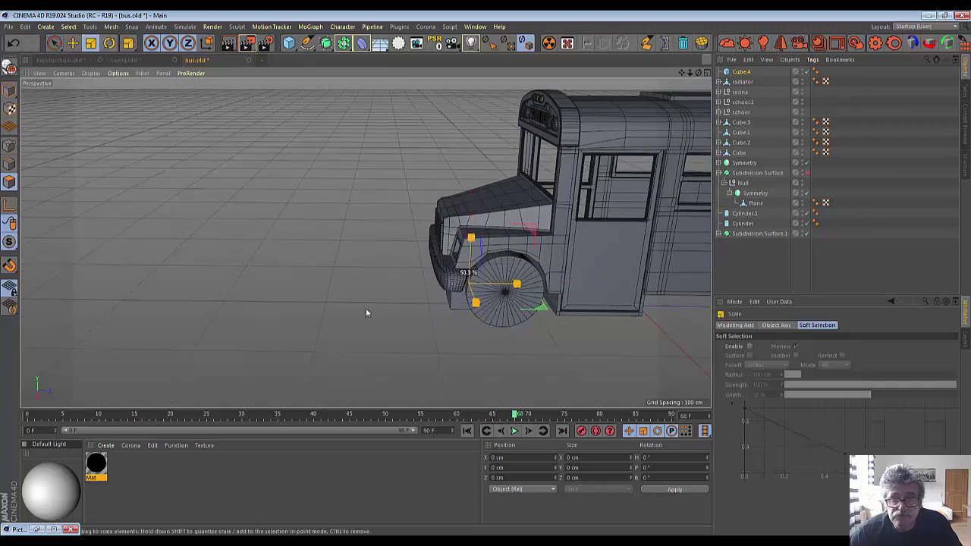
pyautogui.click(72, 43)
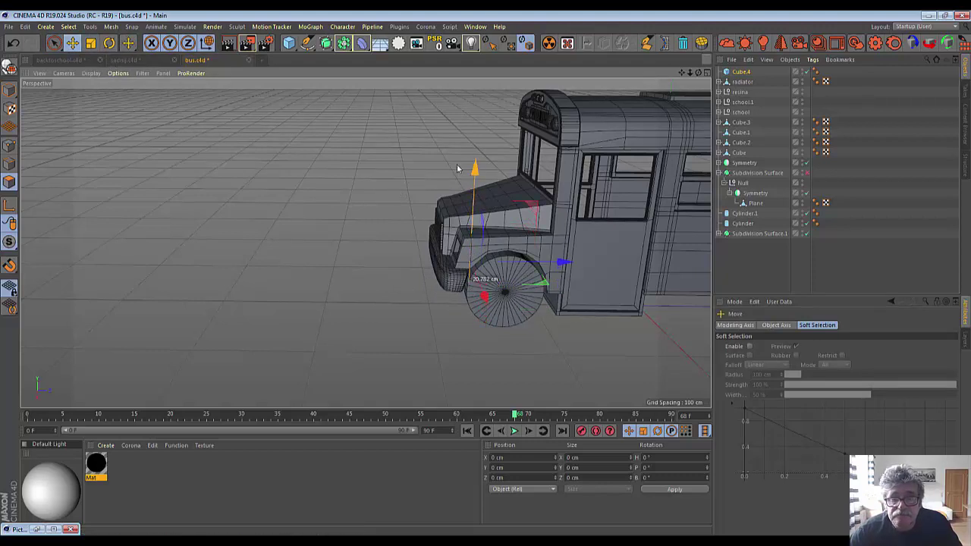
pyautogui.moveTo(473, 194); pyautogui.dragTo(476, 145)
pyautogui.moveTo(568, 242)
pyautogui.mouseDown()
pyautogui.moveTo(541, 259)
pyautogui.moveTo(444, 239)
pyautogui.moveTo(541, 254)
pyautogui.mouseUp()
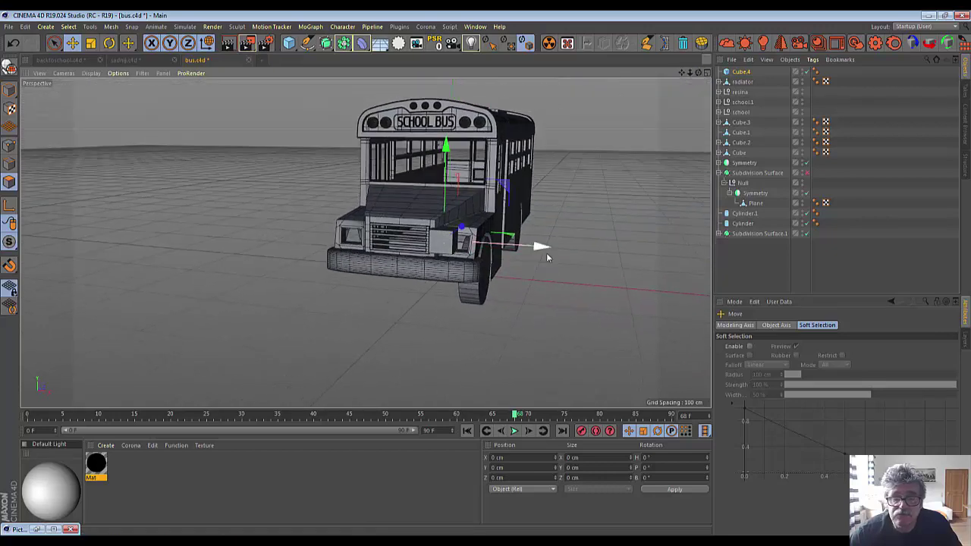
pyautogui.scroll(5, 541, 254)
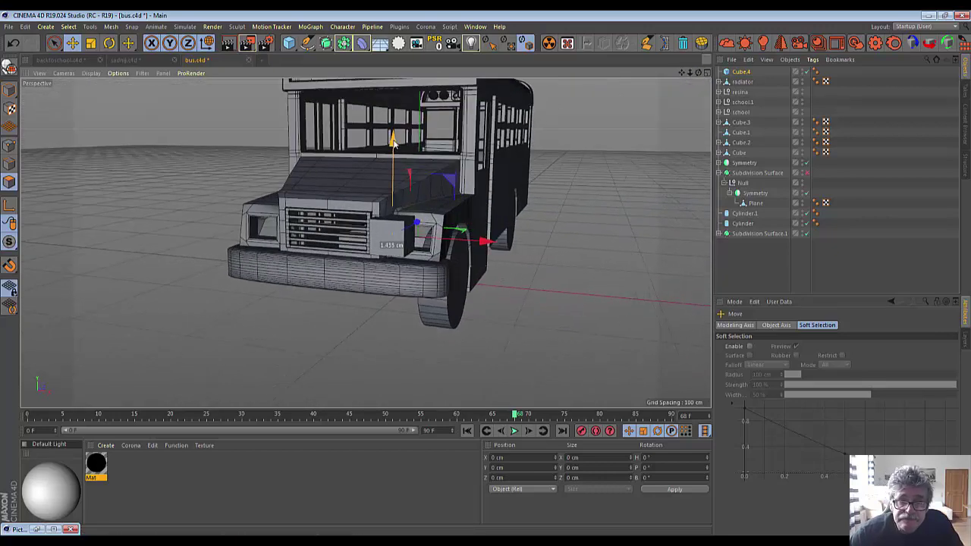
pyautogui.moveTo(393, 141); pyautogui.dragTo(397, 149)
pyautogui.moveTo(489, 253)
pyautogui.mouseDown()
pyautogui.moveTo(511, 254)
pyautogui.moveTo(413, 243)
pyautogui.mouseUp()
pyautogui.scroll(5, 413, 244)
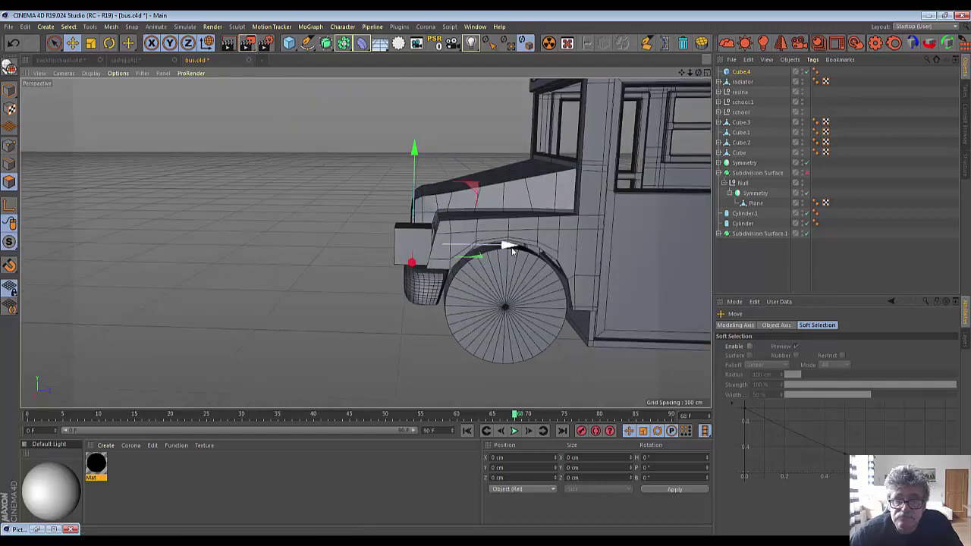
pyautogui.moveTo(514, 251); pyautogui.dragTo(543, 248)
pyautogui.click(91, 43)
# Set Cube.4's height to about 13.42 cm and width to 19.42 cm in its object properties.
pyautogui.click(740, 74)
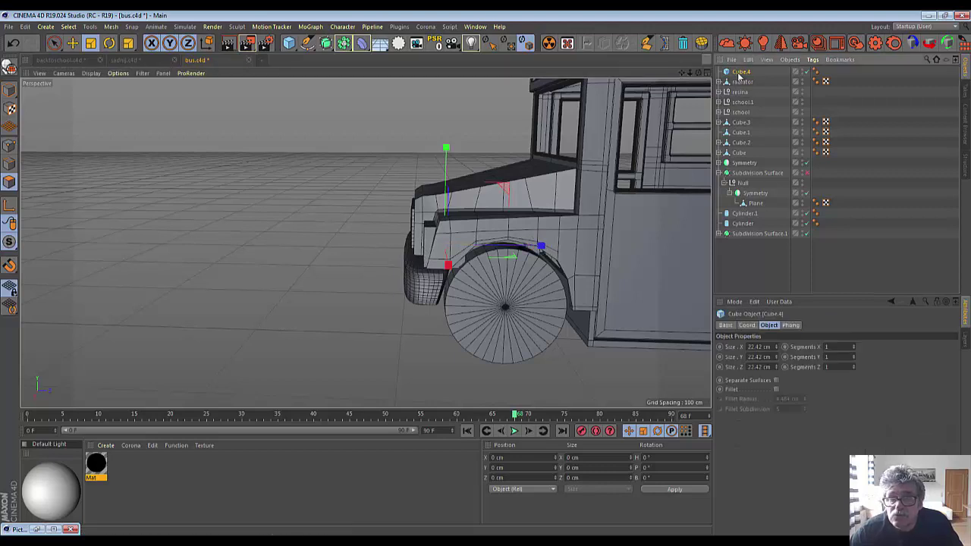
pyautogui.click(776, 360)
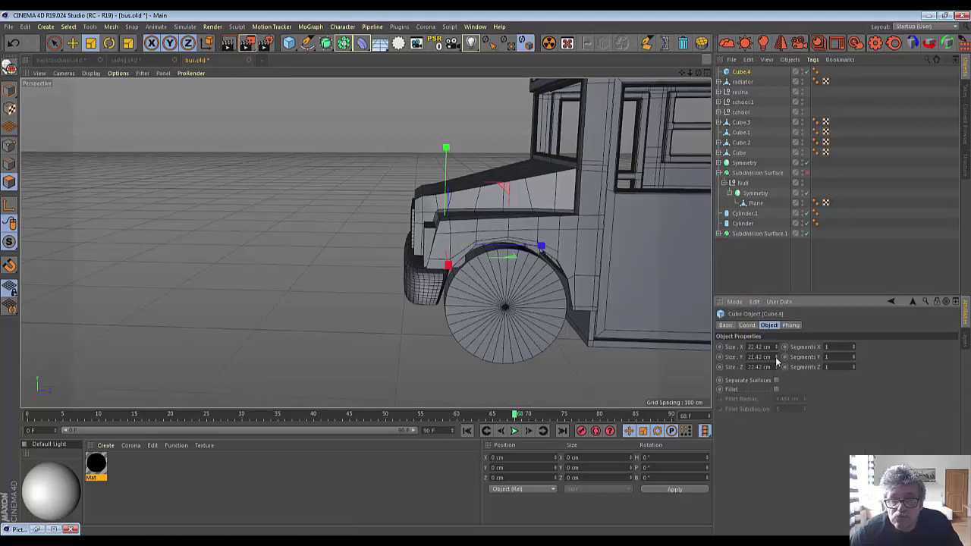
pyautogui.moveTo(777, 358); pyautogui.dragTo(776, 372)
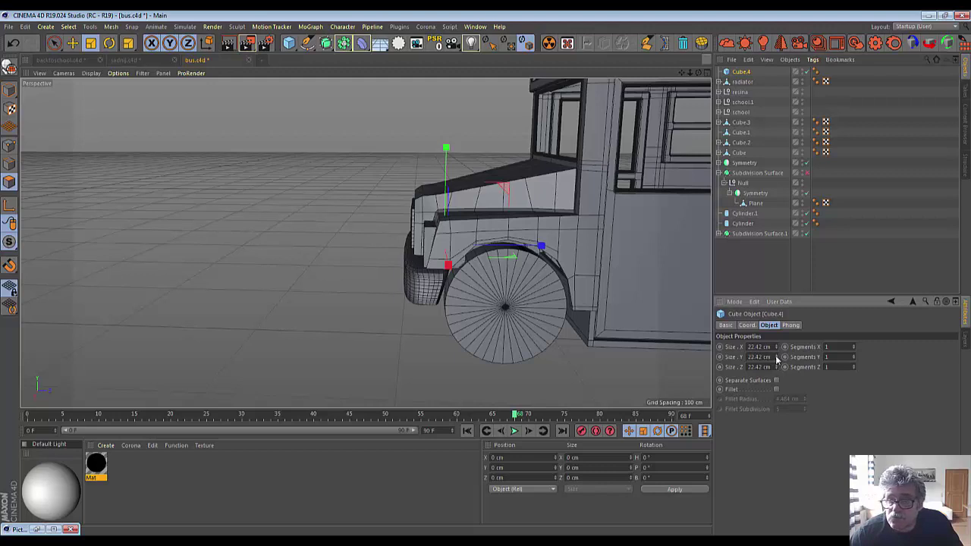
pyautogui.moveTo(776, 347); pyautogui.dragTo(778, 371)
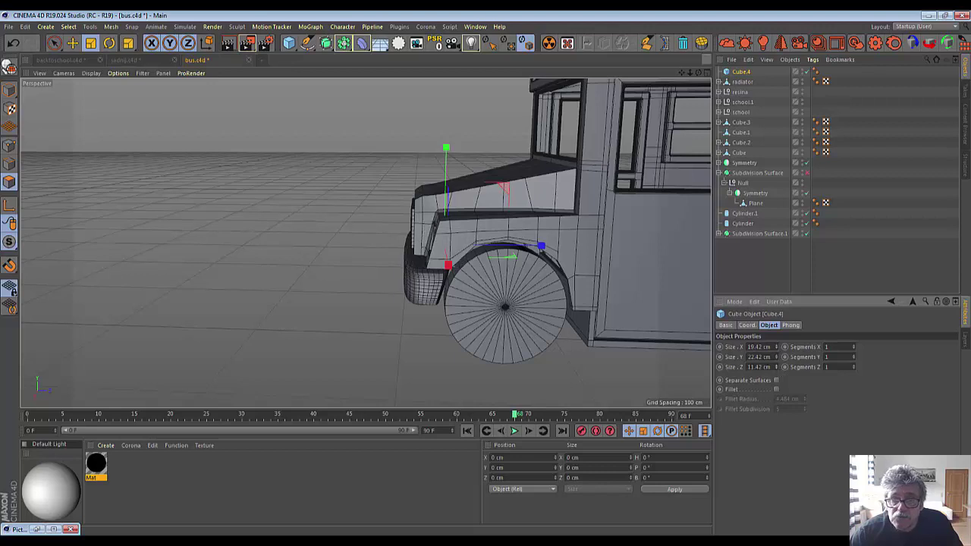
pyautogui.click(55, 45)
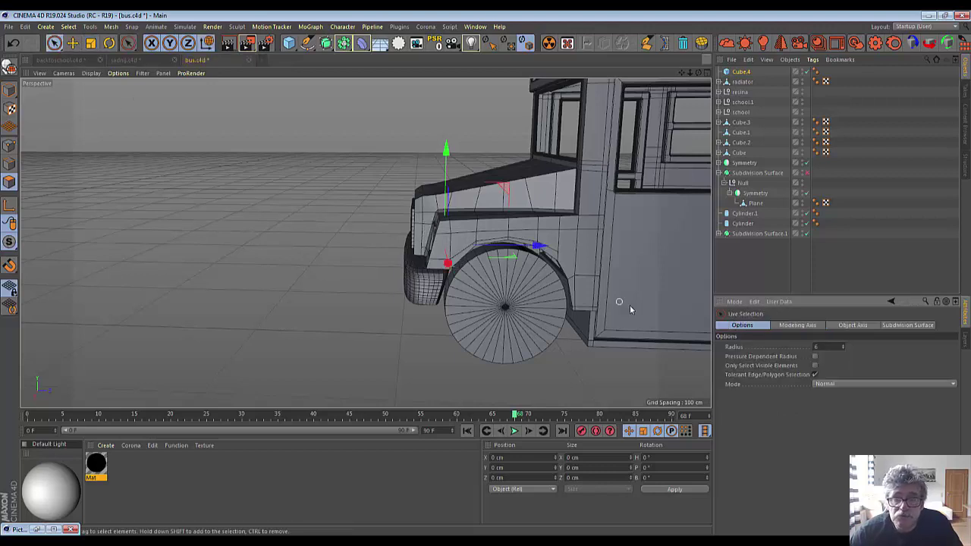
pyautogui.moveTo(542, 249); pyautogui.dragTo(523, 248)
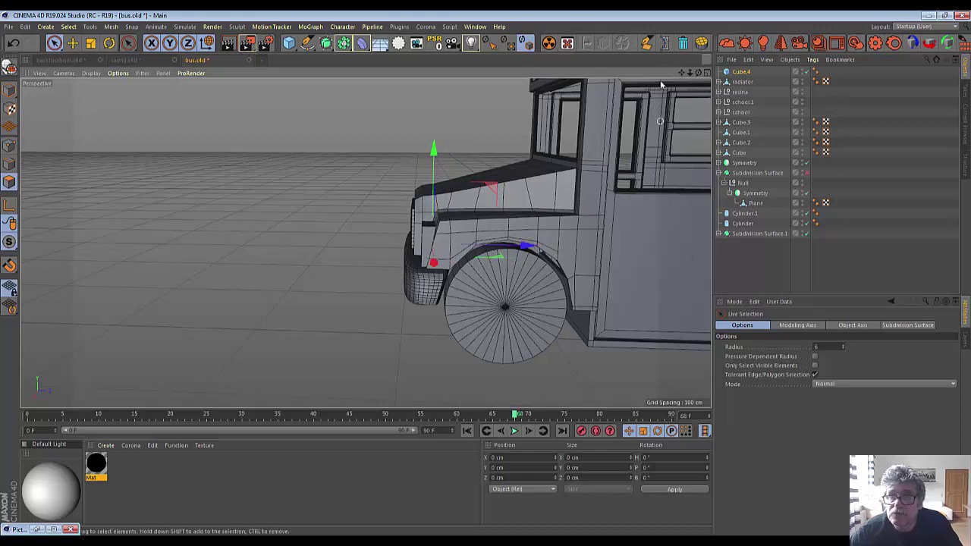
# Resize the box to 19.42 × 11.42 × 64 cm and move it up and left into the recess.
pyautogui.moveTo(698, 74); pyautogui.dragTo(431, 243)
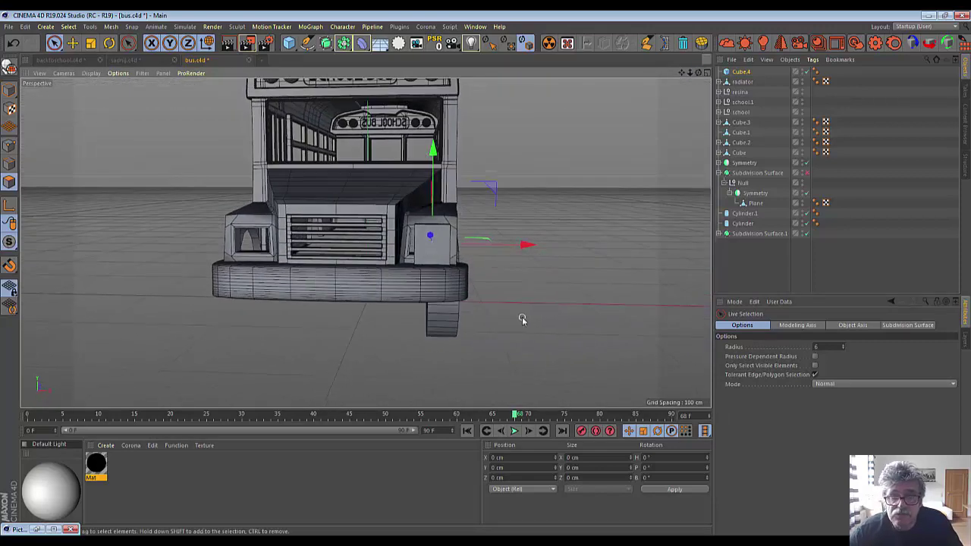
pyautogui.scroll(2, 508, 320)
pyautogui.scroll(3, 506, 320)
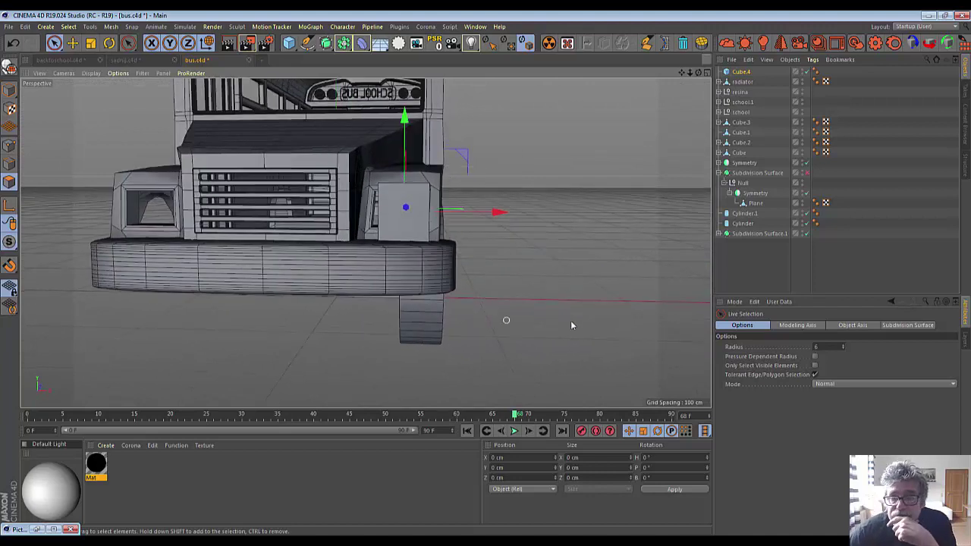
pyautogui.click(736, 72)
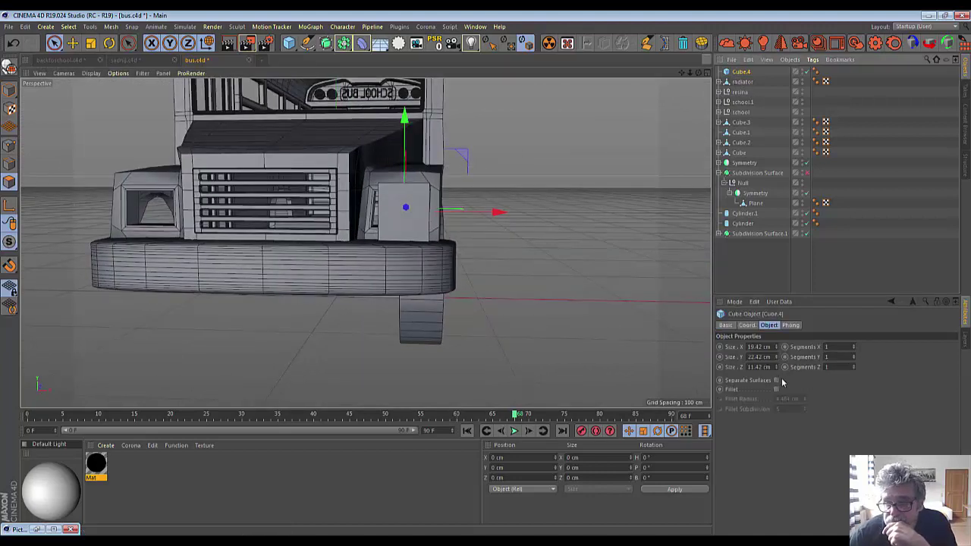
pyautogui.moveTo(776, 364)
pyautogui.mouseDown()
pyautogui.moveTo(766, 365)
pyautogui.moveTo(778, 369)
pyautogui.moveTo(775, 379)
pyautogui.moveTo(776, 349)
pyautogui.mouseUp()
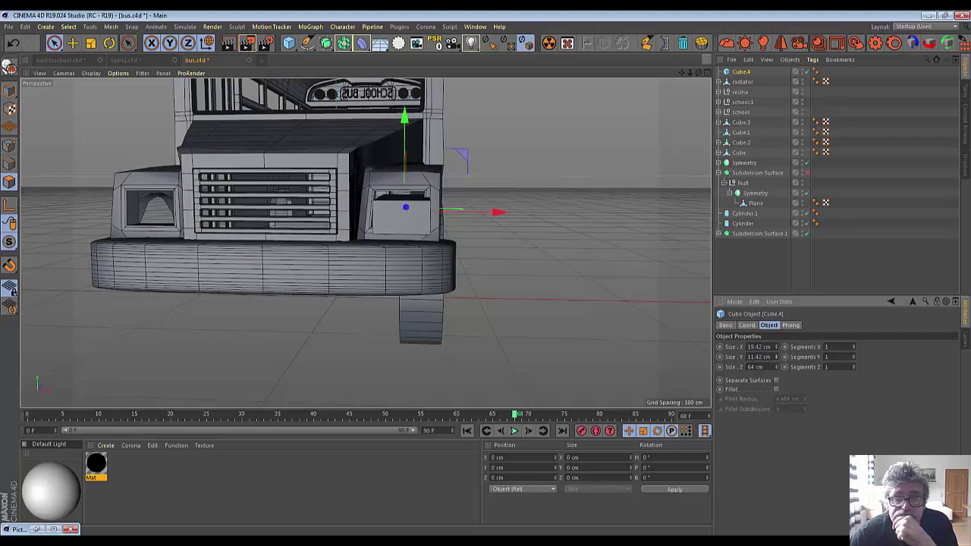
pyautogui.moveTo(404, 118); pyautogui.dragTo(404, 107)
pyautogui.scroll(4, 391, 194)
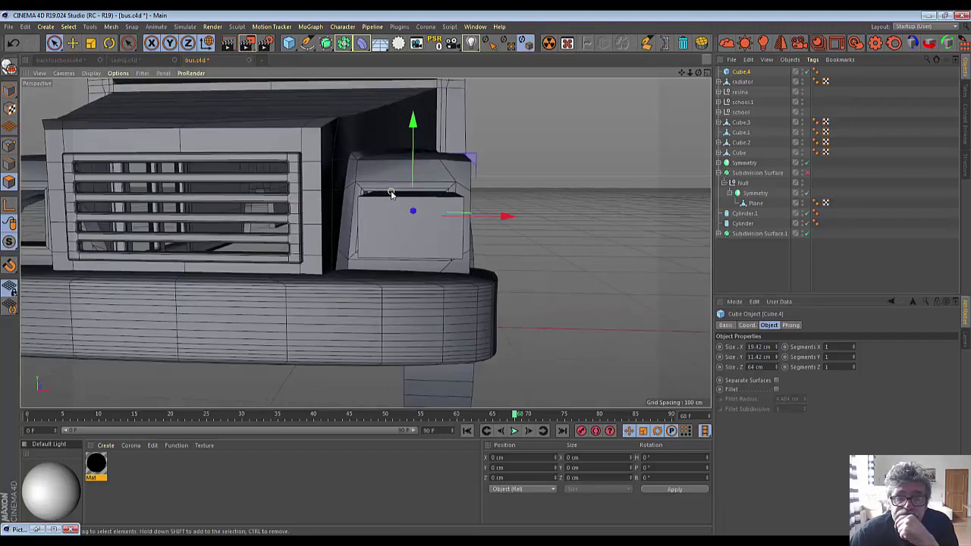
pyautogui.moveTo(511, 218); pyautogui.dragTo(502, 219)
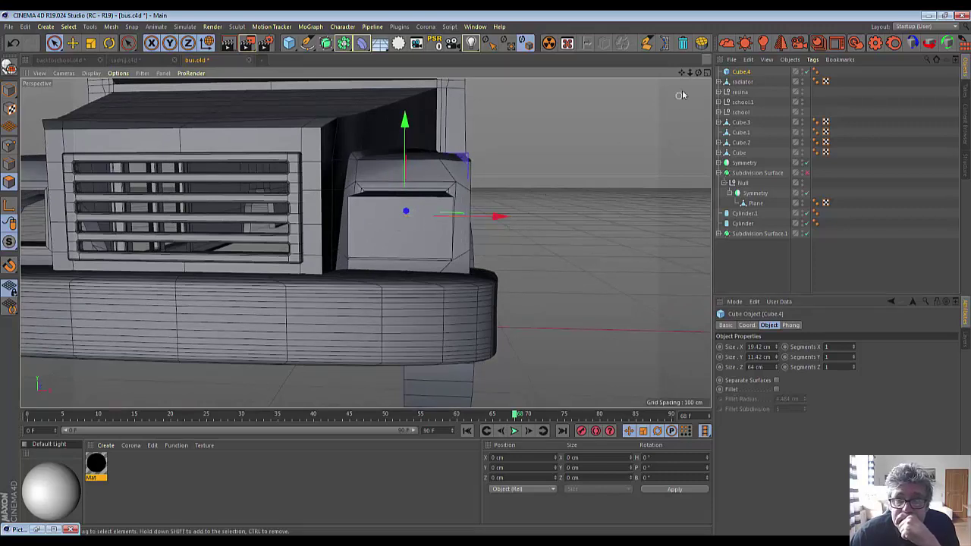
pyautogui.moveTo(699, 72); pyautogui.dragTo(404, 215)
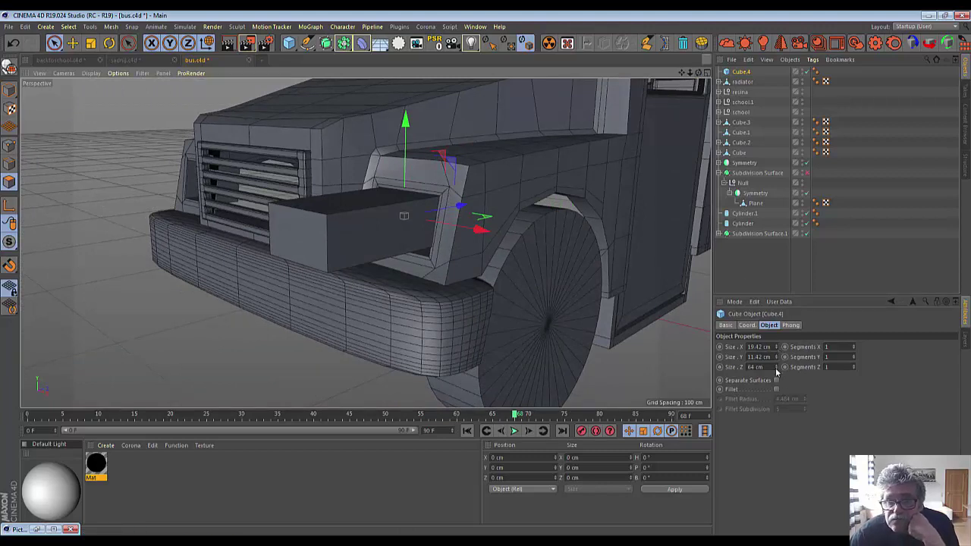
# Cut the box depth to 7 cm, set its height to 13.42 cm and nudge it down into the socket.
pyautogui.moveTo(776, 368); pyautogui.dragTo(776, 410)
pyautogui.moveTo(571, 274)
pyautogui.keyDown('alt'); pyautogui.mouseDown()
pyautogui.moveTo(506, 274)
pyautogui.moveTo(569, 294)
pyautogui.mouseUp(); pyautogui.keyUp('alt')
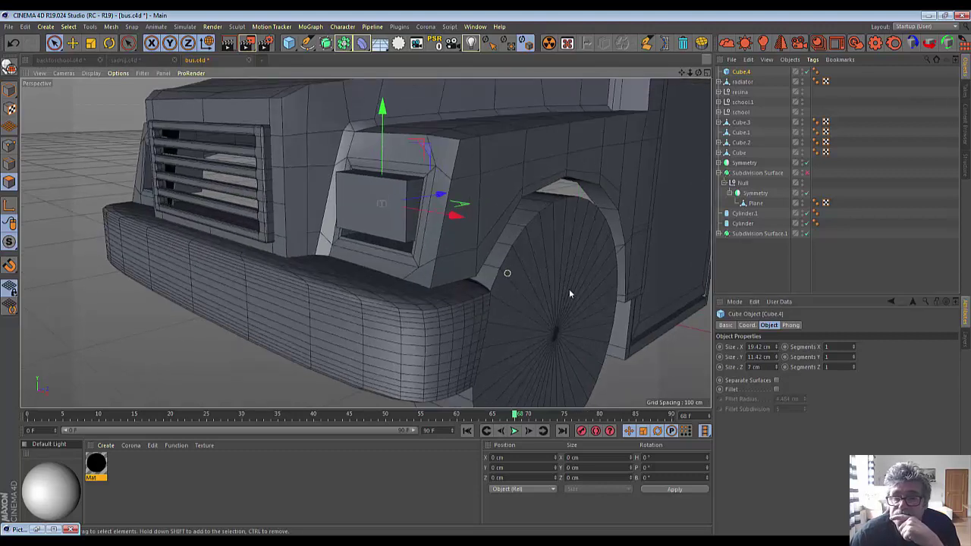
pyautogui.click(776, 349)
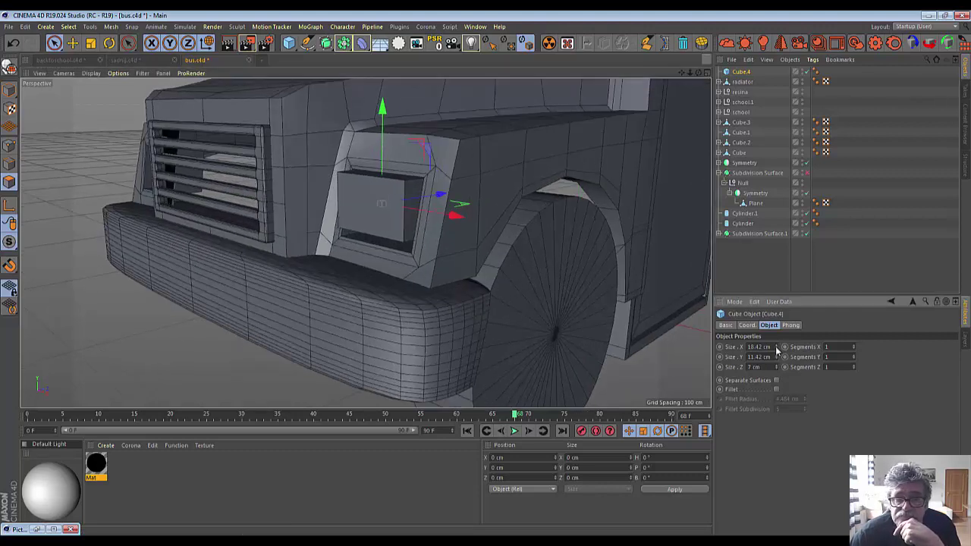
pyautogui.click(777, 351)
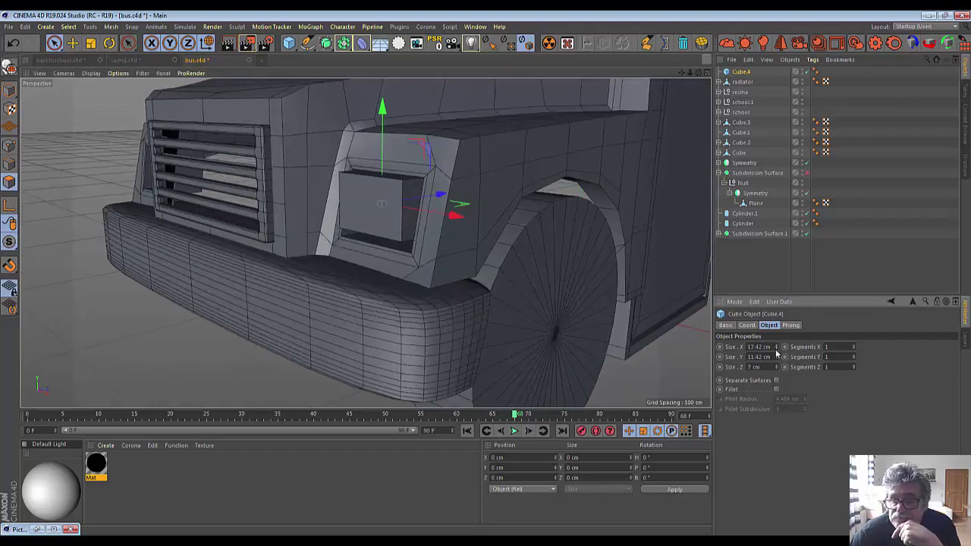
pyautogui.click(776, 355)
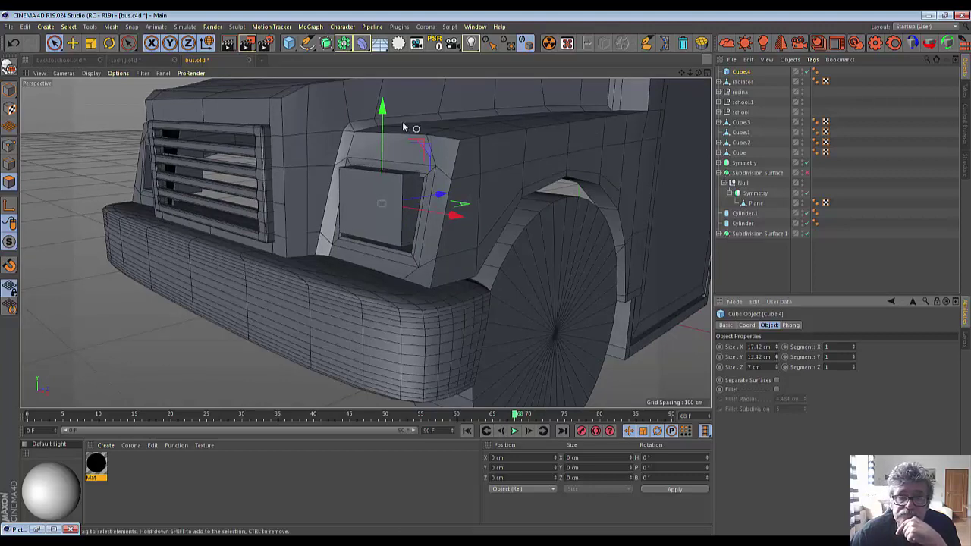
pyautogui.moveTo(386, 113); pyautogui.dragTo(385, 117)
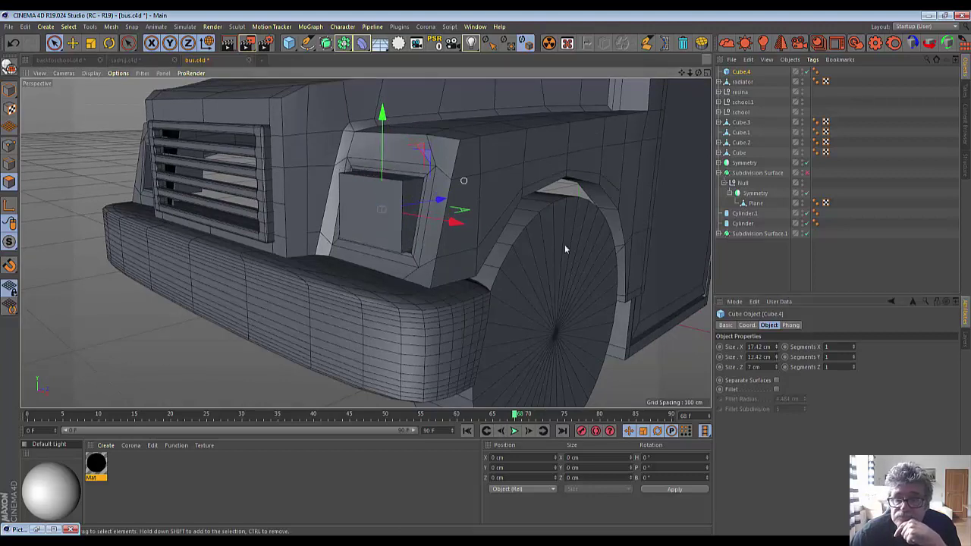
pyautogui.click(776, 356)
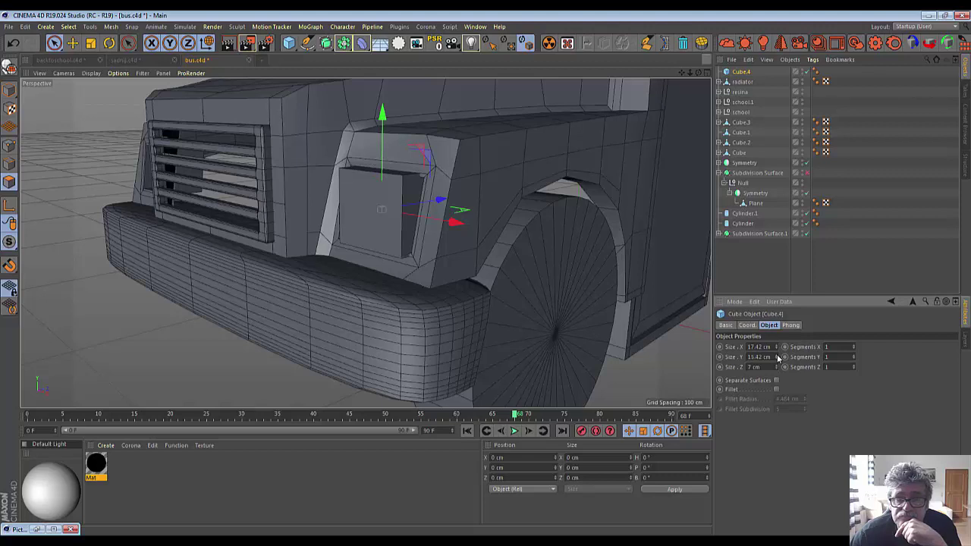
pyautogui.click(776, 360)
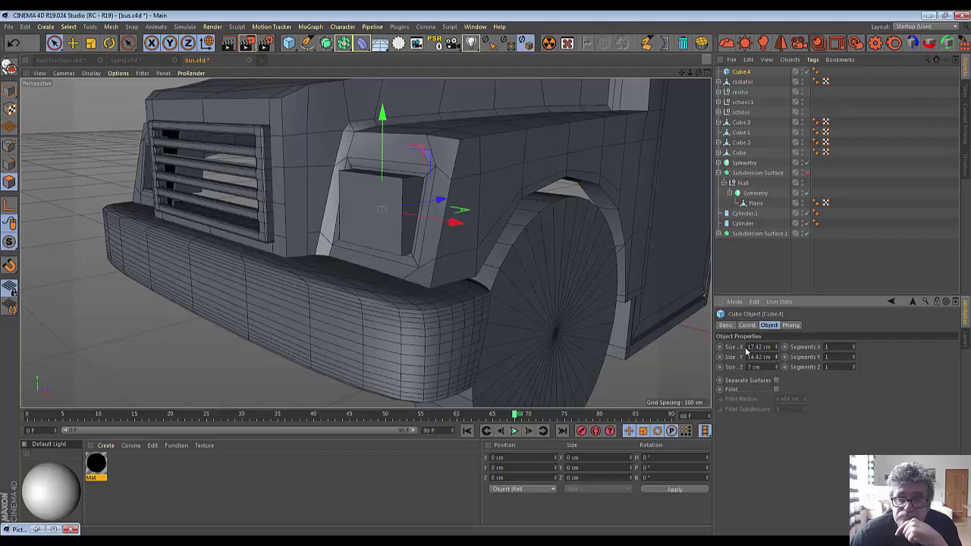
pyautogui.click(776, 359)
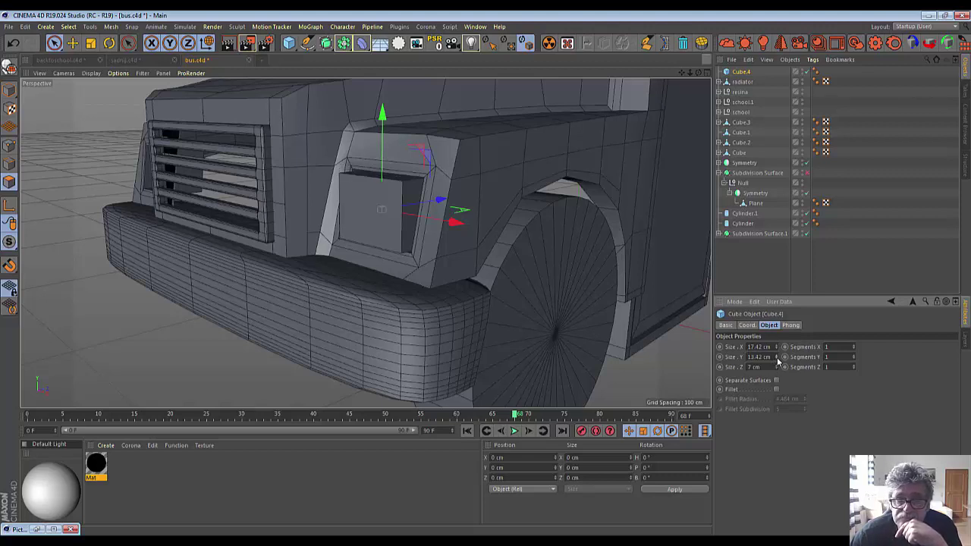
# Fine-tune the box width back to 19.42 cm and make it an editable polygon object.
pyautogui.moveTo(698, 72); pyautogui.dragTo(694, 53)
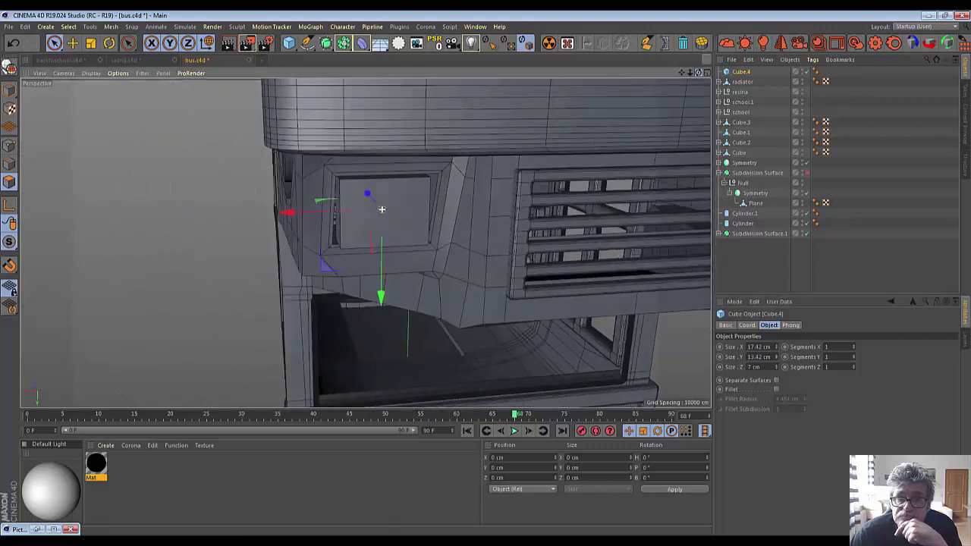
pyautogui.keyDown('alt'); pyautogui.moveTo(381, 209); pyautogui.dragTo(380, 209); pyautogui.keyUp('alt')
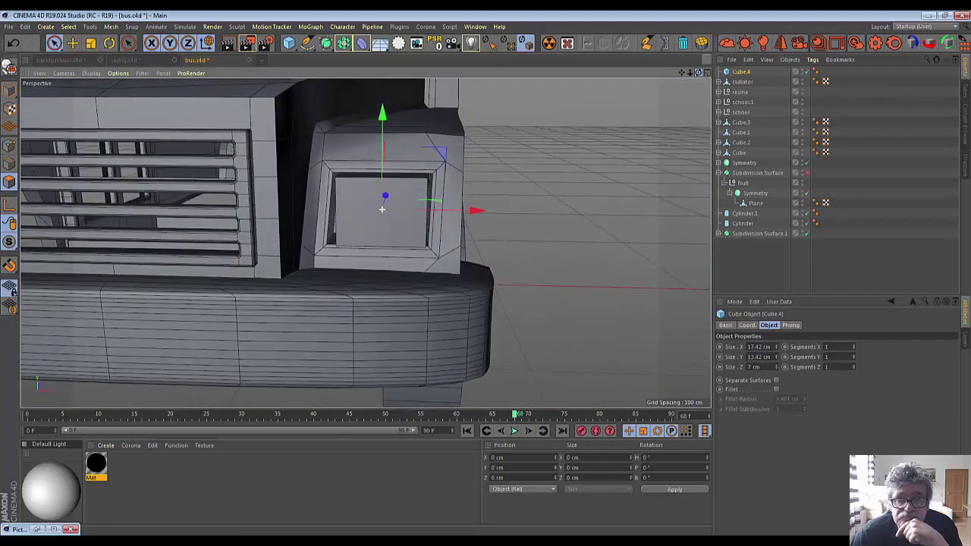
pyautogui.scroll(2, 456, 152)
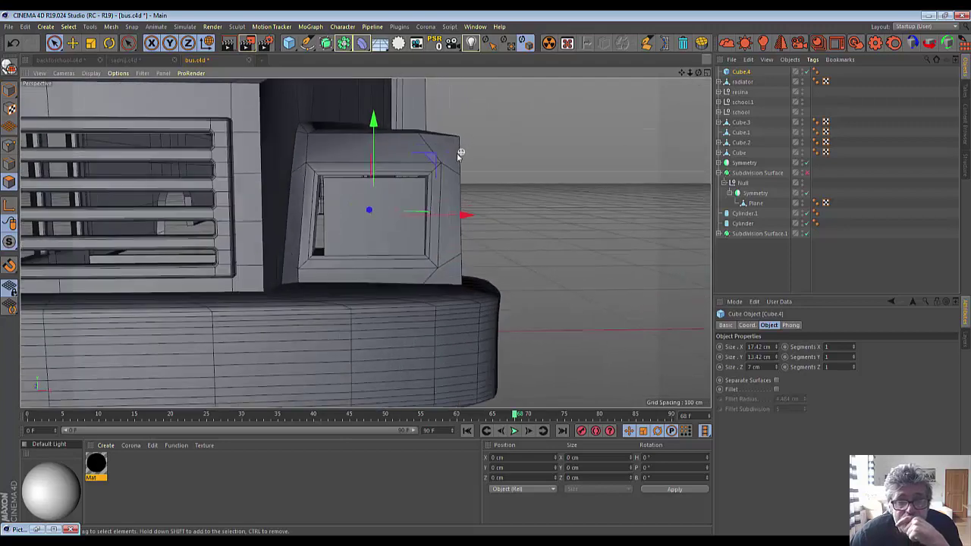
pyautogui.scroll(2, 453, 152)
pyautogui.scroll(2, 454, 155)
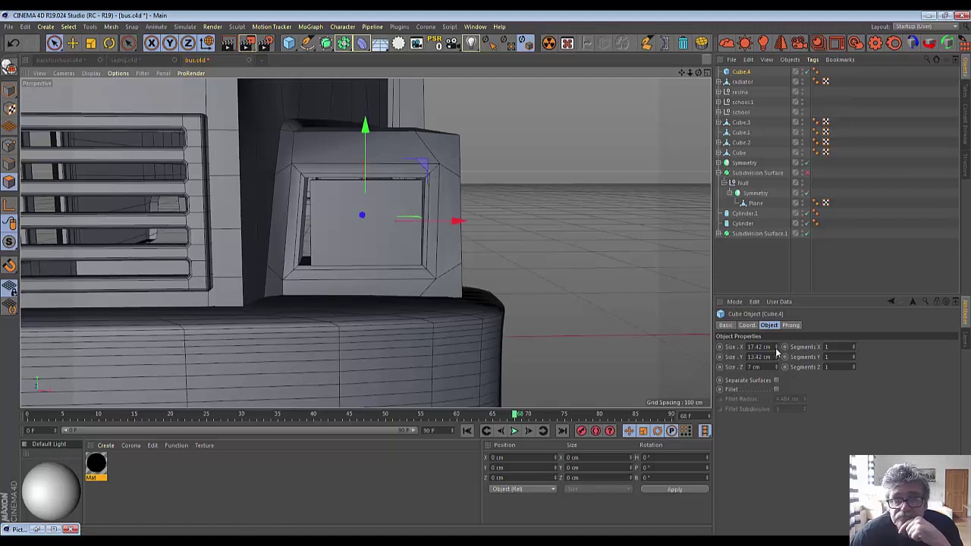
pyautogui.click(777, 350)
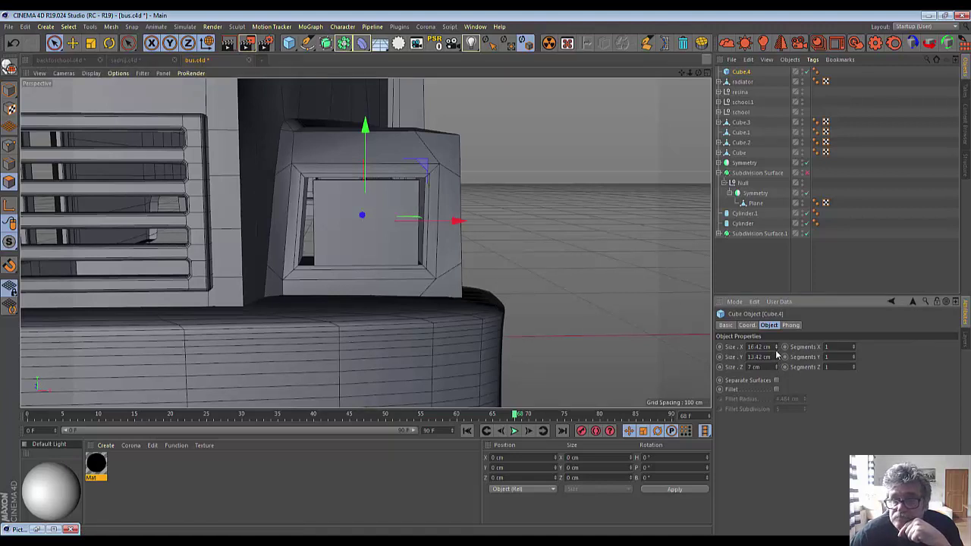
pyautogui.click(776, 351)
pyautogui.click(777, 347)
pyautogui.click(777, 346)
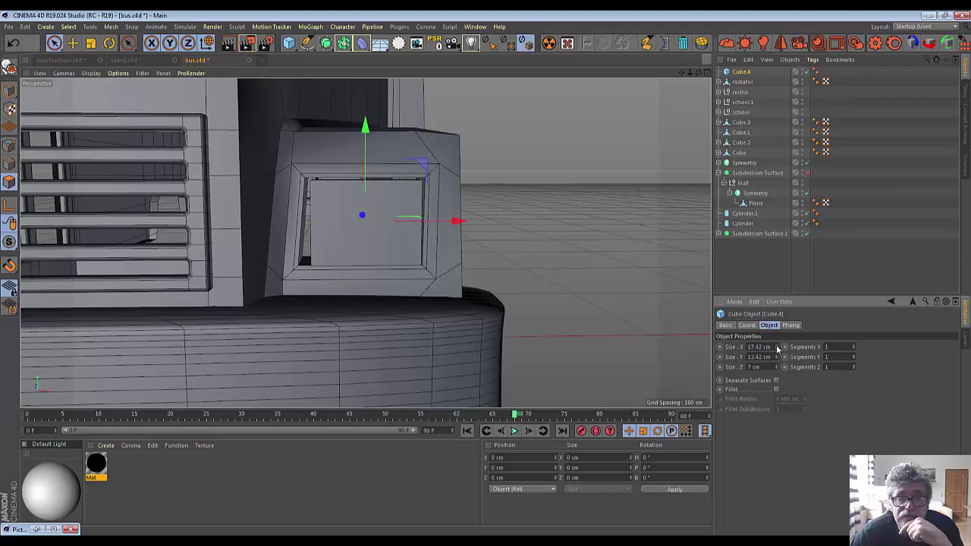
pyautogui.click(777, 347)
pyautogui.click(777, 347)
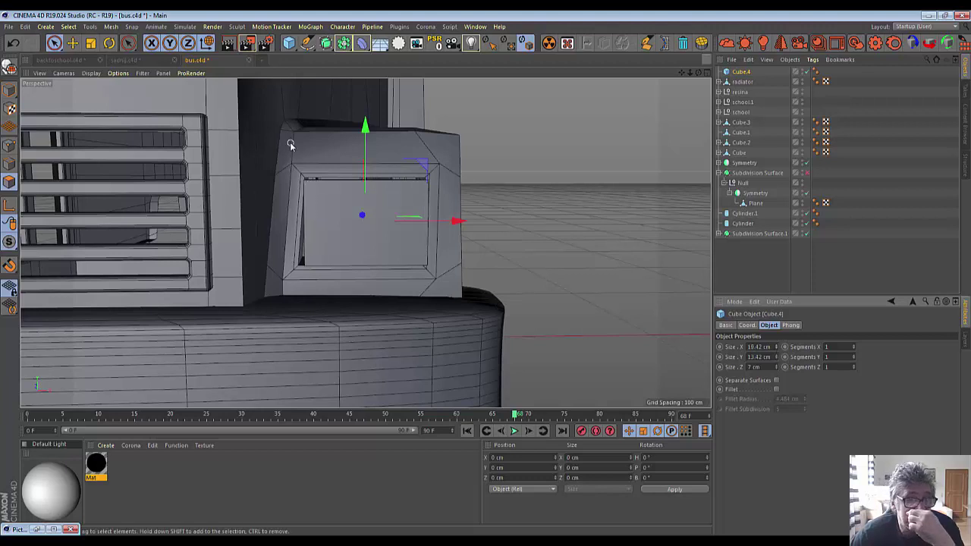
pyautogui.click(10, 67)
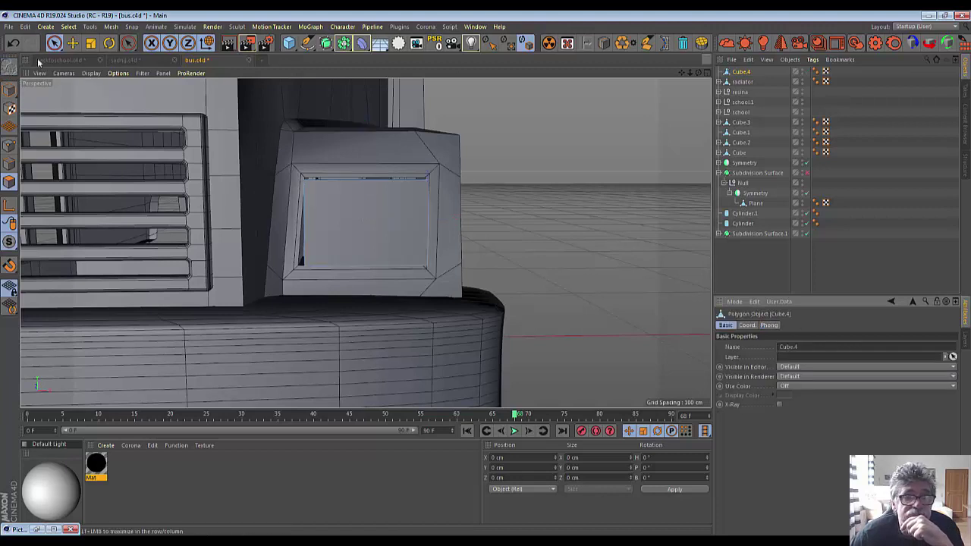
# Maximize the Front view and zoom in on the headlight box's window rectangle.
pyautogui.click(710, 73)
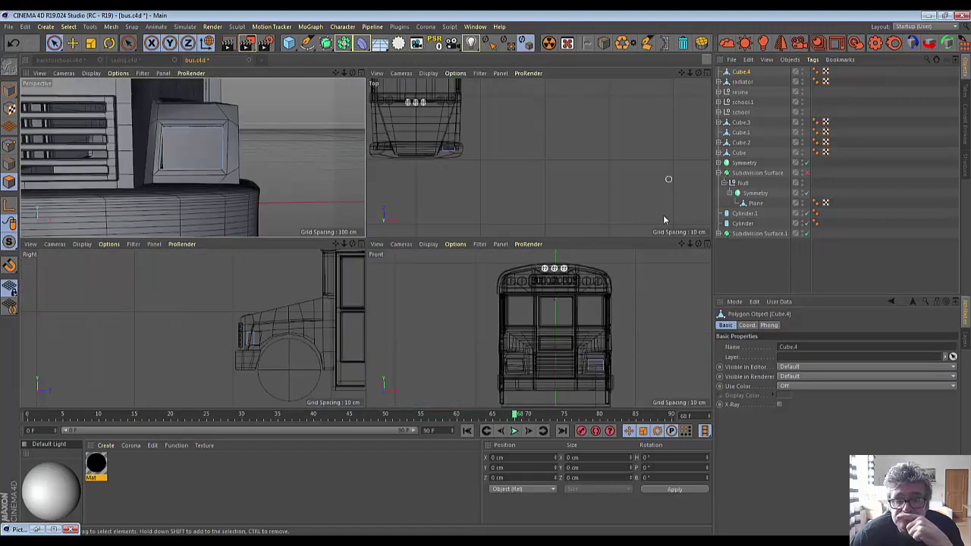
pyautogui.click(707, 243)
pyautogui.scroll(5, 568, 257)
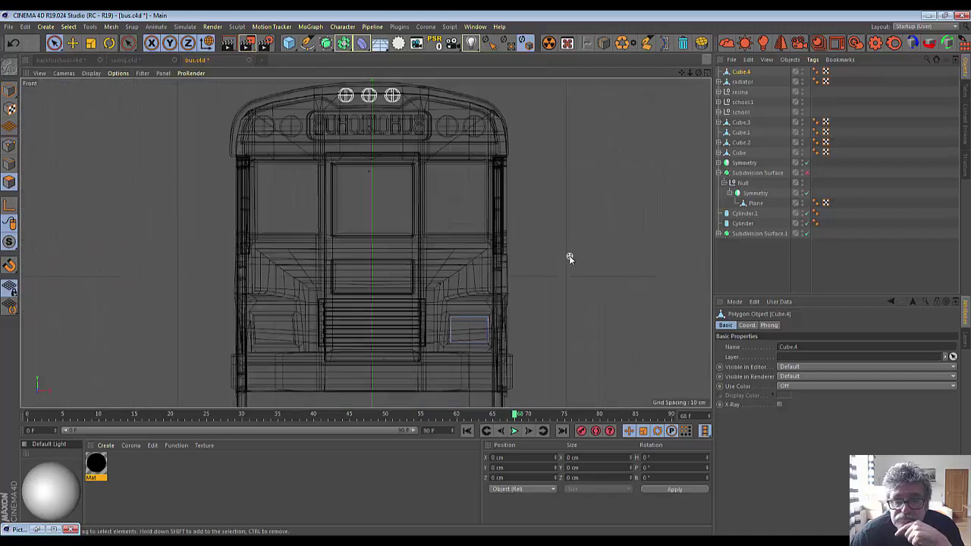
pyautogui.scroll(3, 568, 256)
pyautogui.scroll(-2, 352, 270)
pyautogui.scroll(-2, 353, 270)
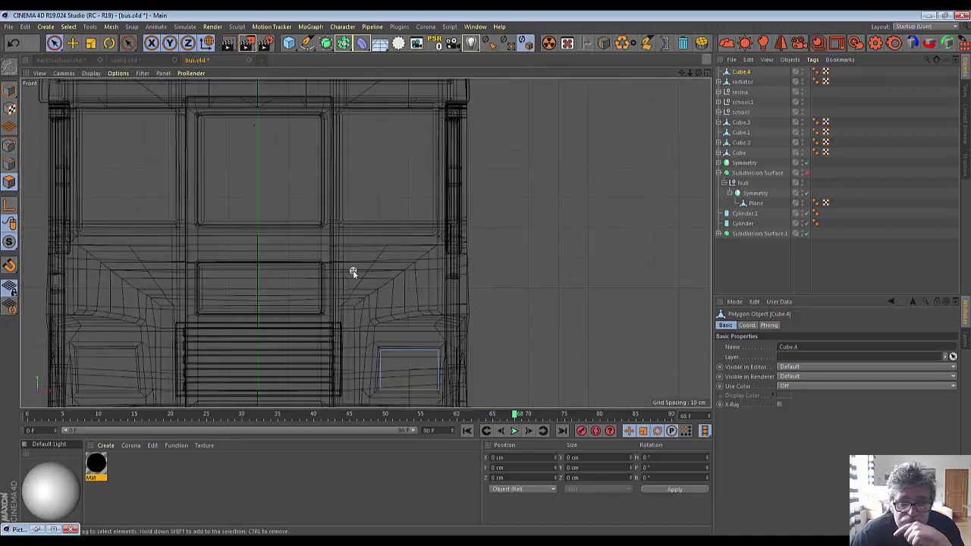
pyautogui.scroll(-2, 353, 270)
pyautogui.moveTo(482, 368); pyautogui.dragTo(493, 306, button='middle')
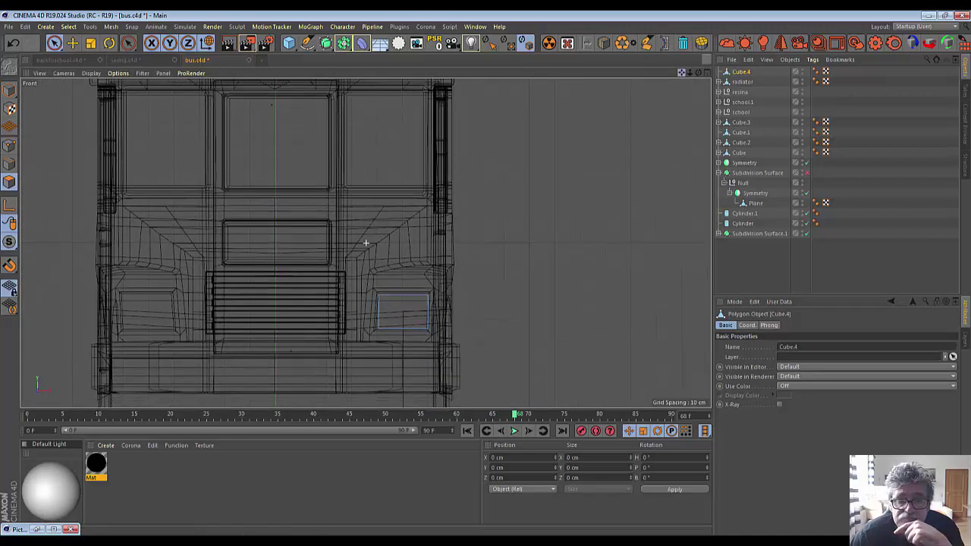
pyautogui.scroll(2, 433, 319)
pyautogui.scroll(2, 434, 314)
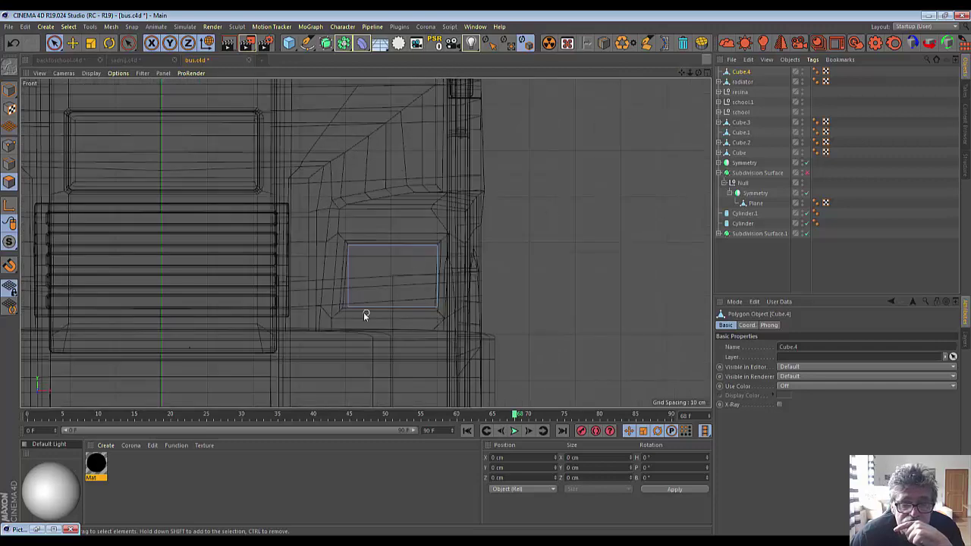
pyautogui.scroll(1, 364, 313)
pyautogui.scroll(1, 364, 313)
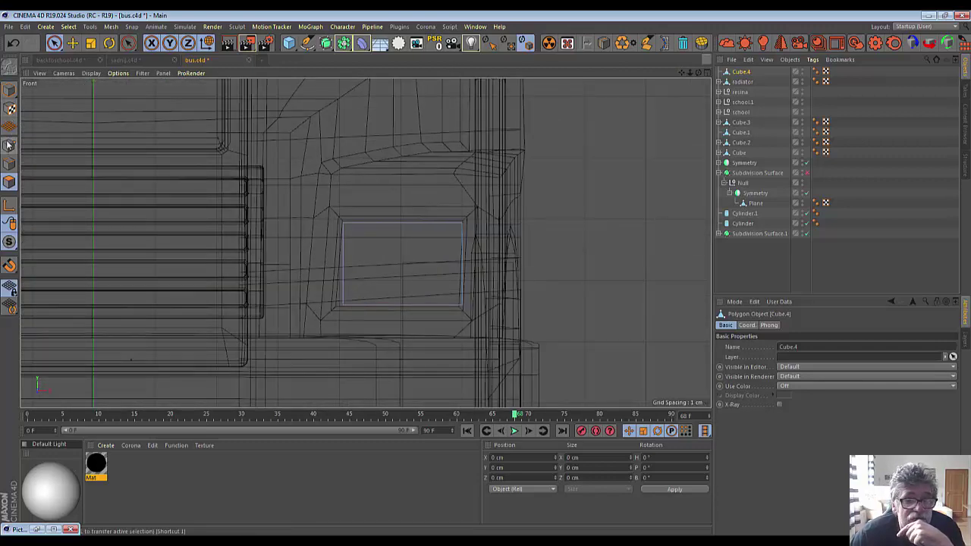
# Raise the window's top edge slightly.
pyautogui.click(340, 223)
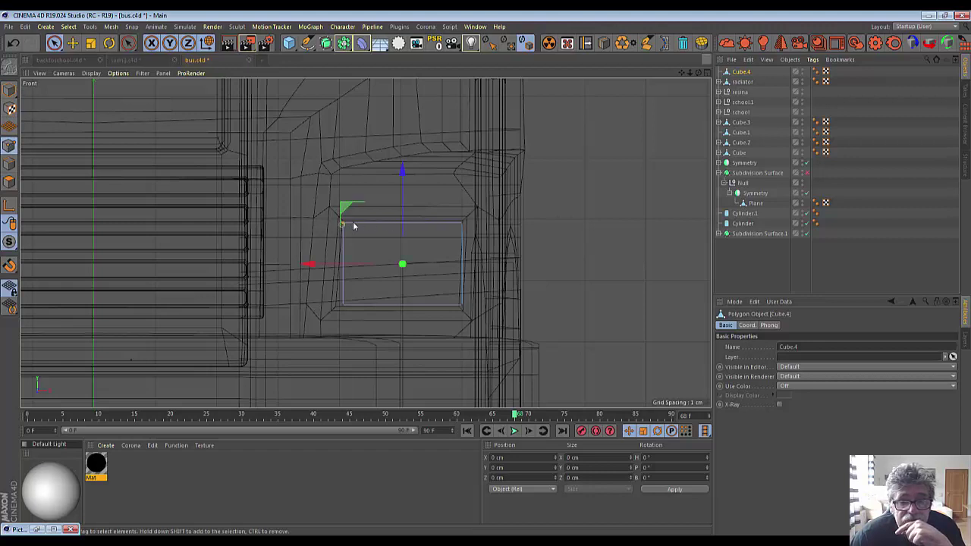
pyautogui.click(448, 222)
pyautogui.moveTo(400, 140); pyautogui.dragTo(400, 136)
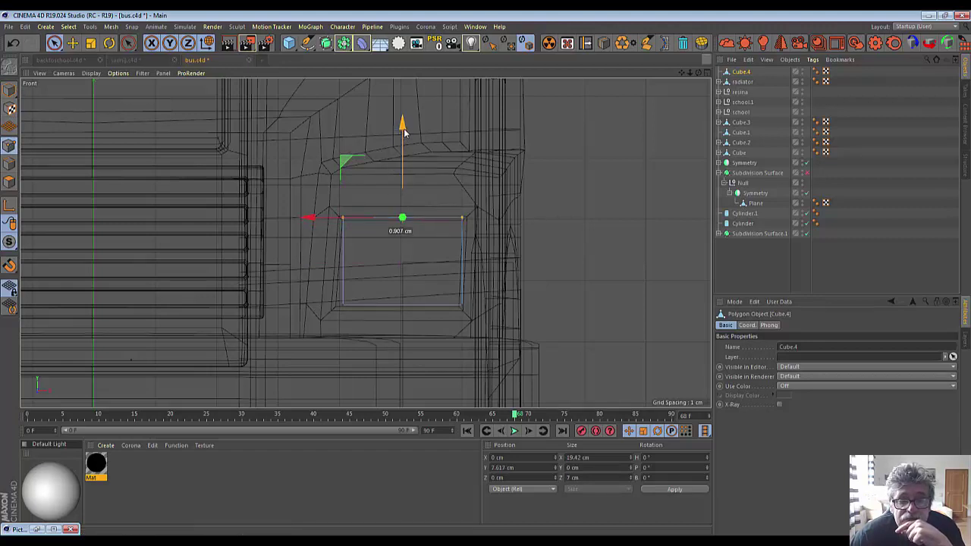
pyautogui.click(362, 301)
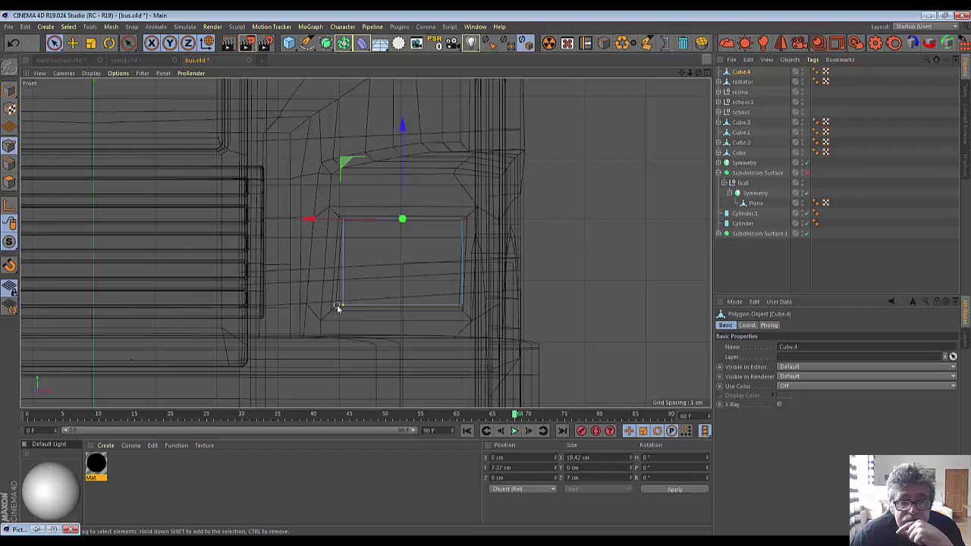
# Push the bottom-left corner about 1.4 cm left and lower the bottom edge slightly.
pyautogui.click(338, 305)
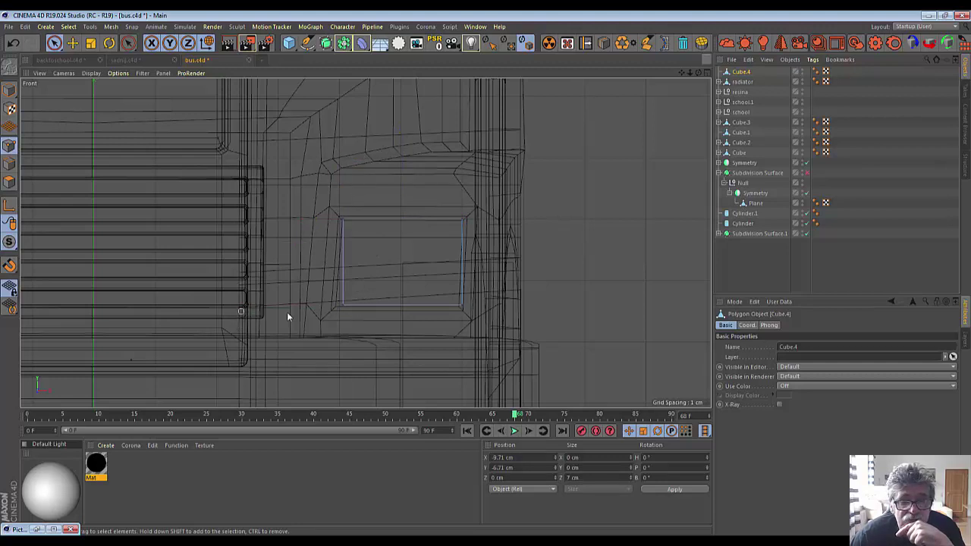
pyautogui.click(342, 305)
pyautogui.moveTo(260, 311); pyautogui.dragTo(248, 308)
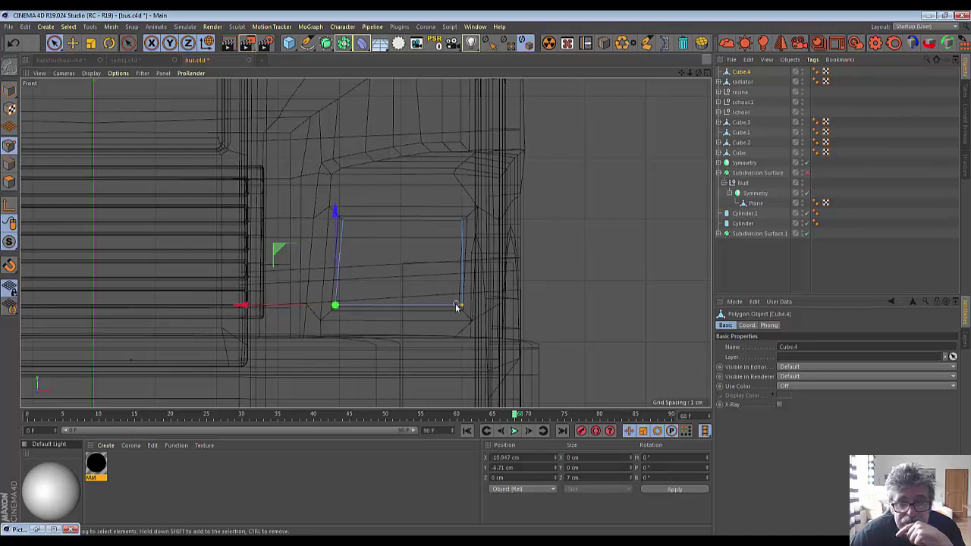
pyautogui.keyDown('shift'); pyautogui.click(462, 306); pyautogui.keyUp('shift')
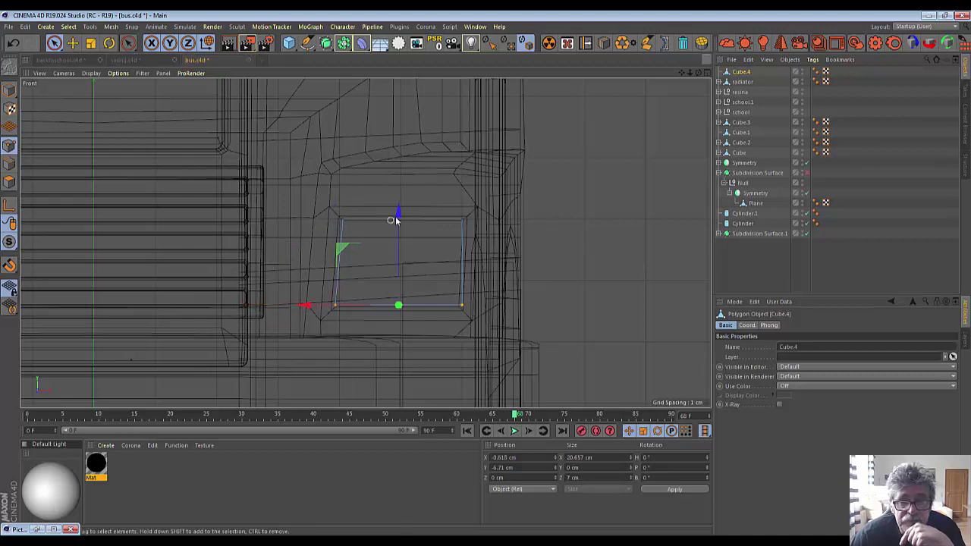
pyautogui.moveTo(394, 220); pyautogui.dragTo(399, 220)
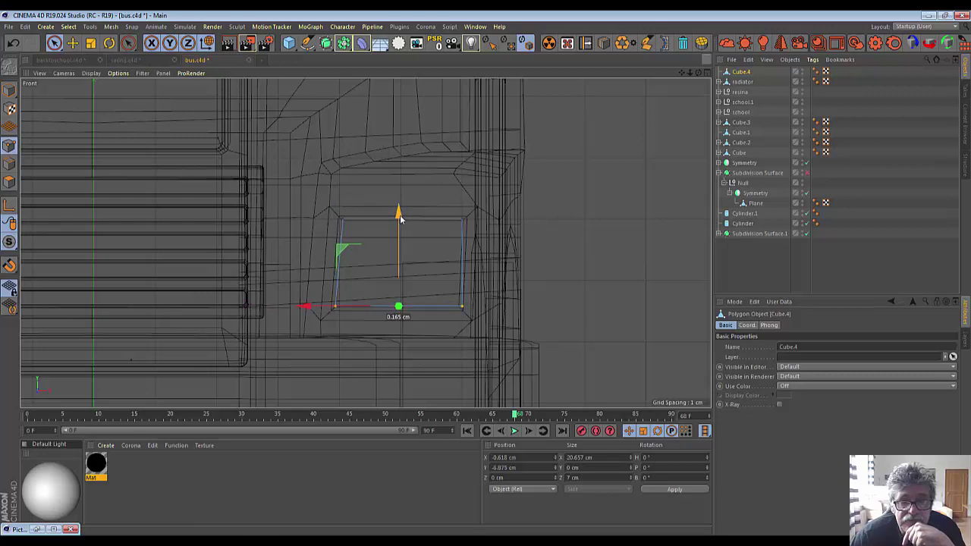
pyautogui.click(445, 273)
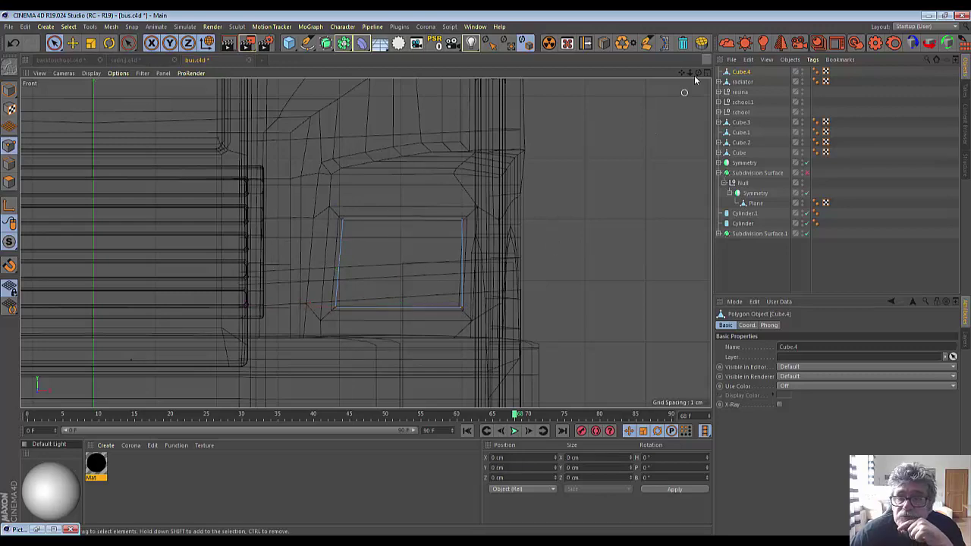
pyautogui.scroll(3, 401, 265)
pyautogui.keyDown('alt'); pyautogui.moveTo(402, 265); pyautogui.dragTo(402, 263); pyautogui.keyUp('alt')
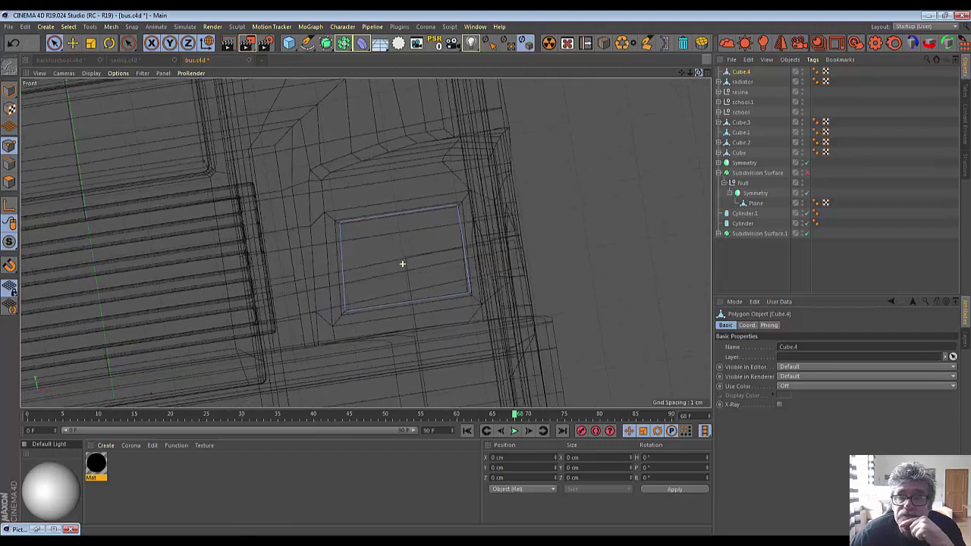
pyautogui.moveTo(699, 72); pyautogui.dragTo(698, 75)
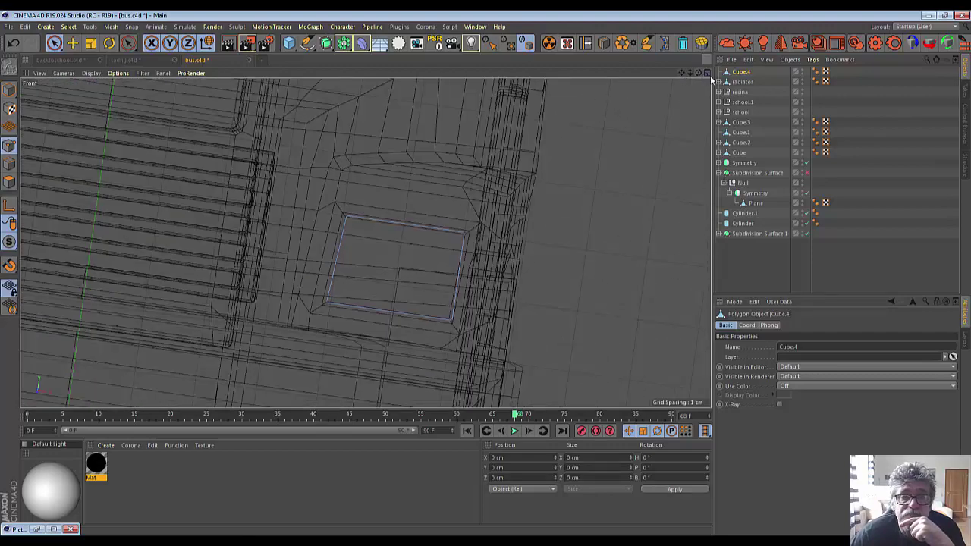
pyautogui.click(709, 74)
# Frame the headlight box, try nudging one corner point in depth, then undo the move.
pyautogui.click(354, 74)
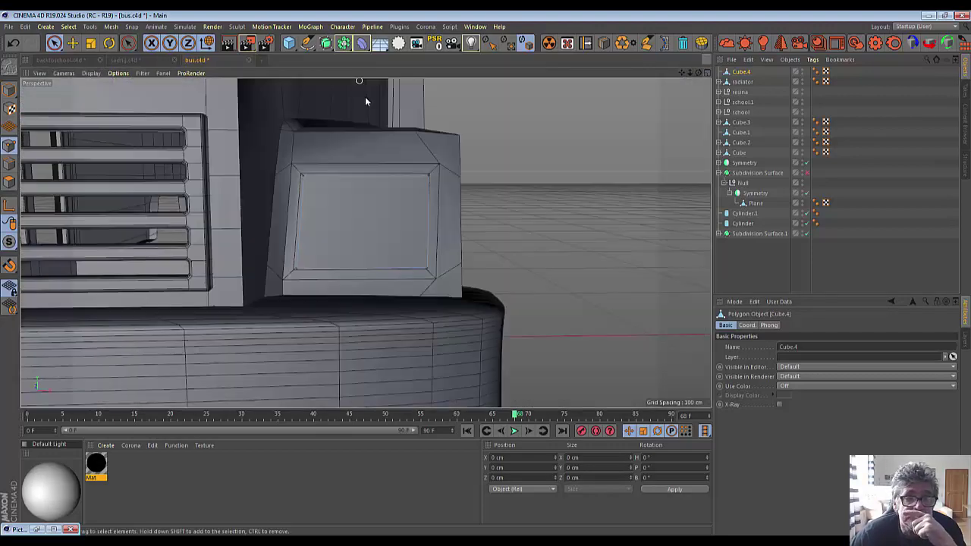
pyautogui.scroll(-2, 365, 98)
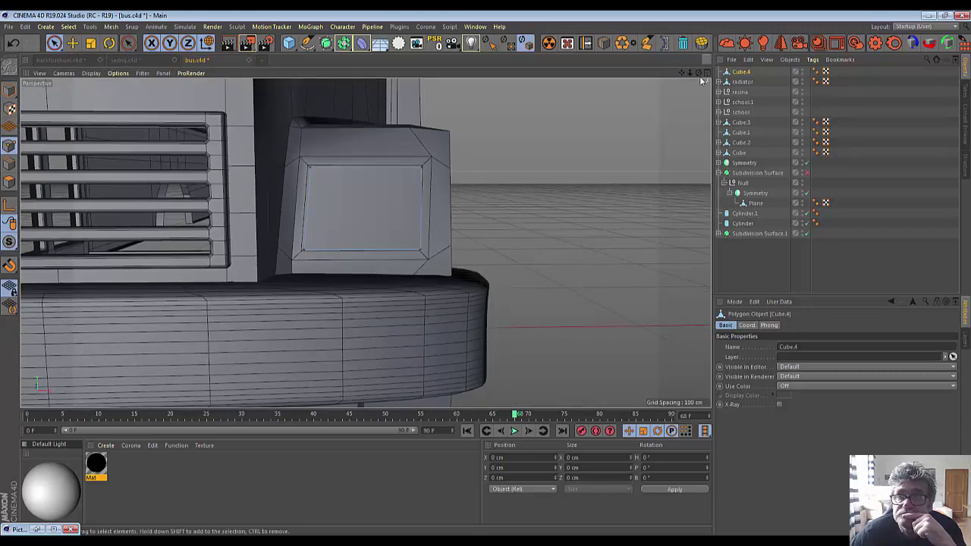
pyautogui.moveTo(682, 72)
pyautogui.mouseDown()
pyautogui.moveTo(365, 243)
pyautogui.moveTo(285, 259)
pyautogui.moveTo(281, 245)
pyautogui.mouseUp()
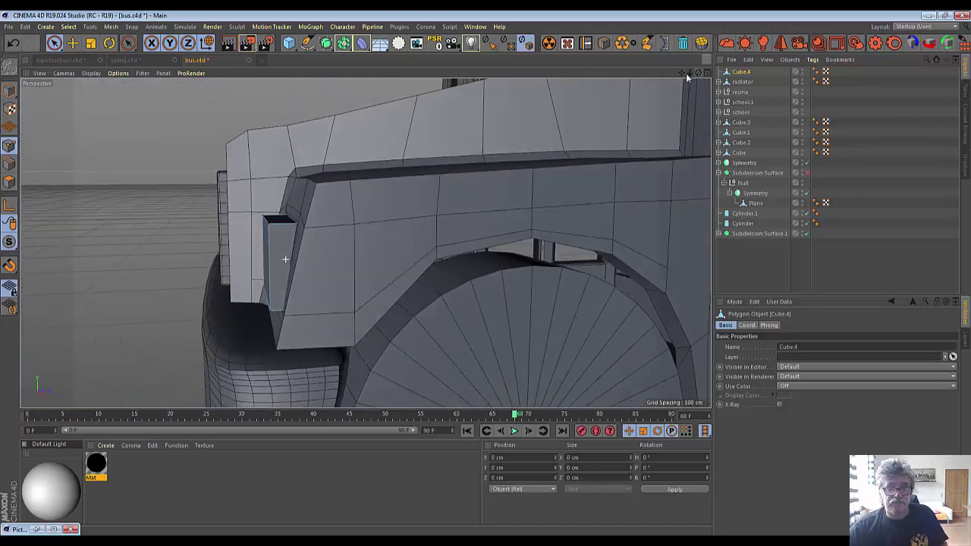
pyautogui.click(53, 46)
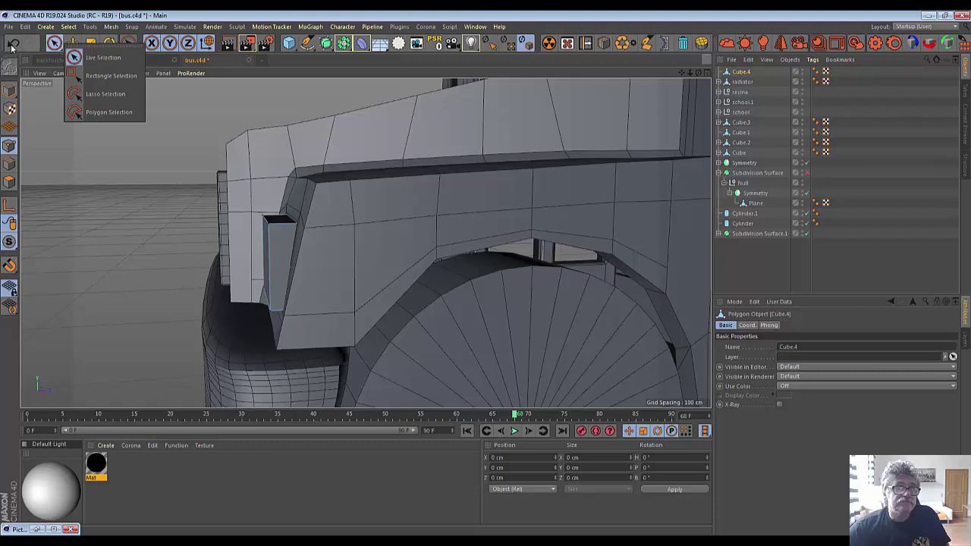
pyautogui.click(72, 44)
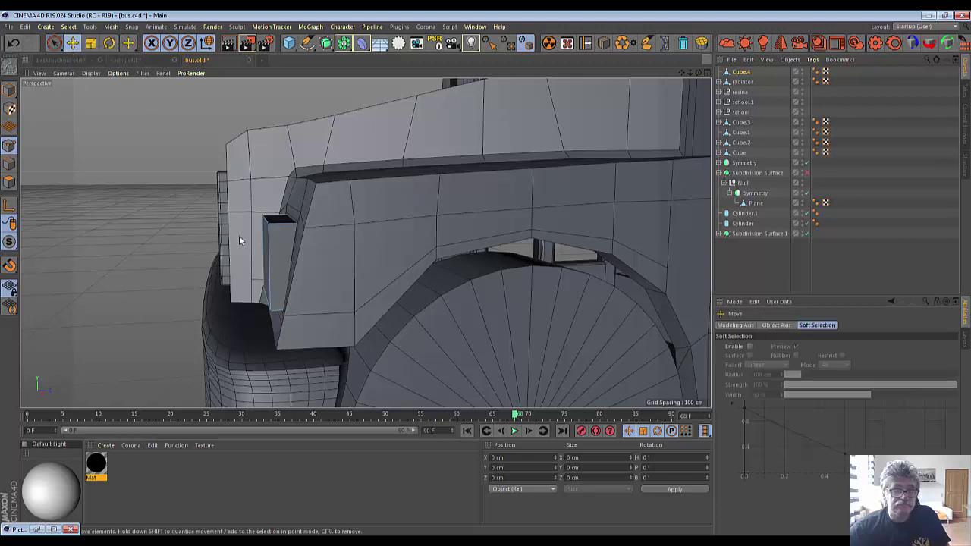
pyautogui.click(280, 256)
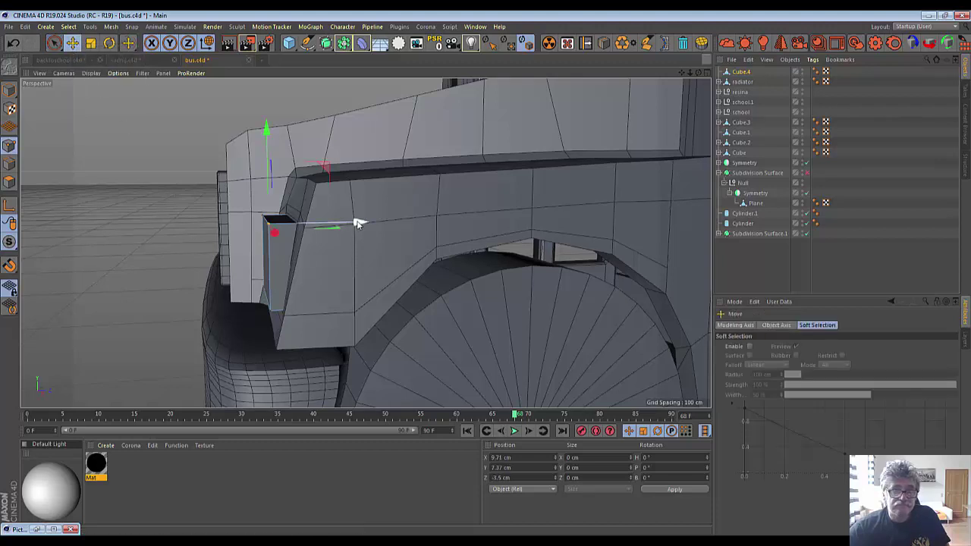
pyautogui.moveTo(358, 222); pyautogui.dragTo(357, 225)
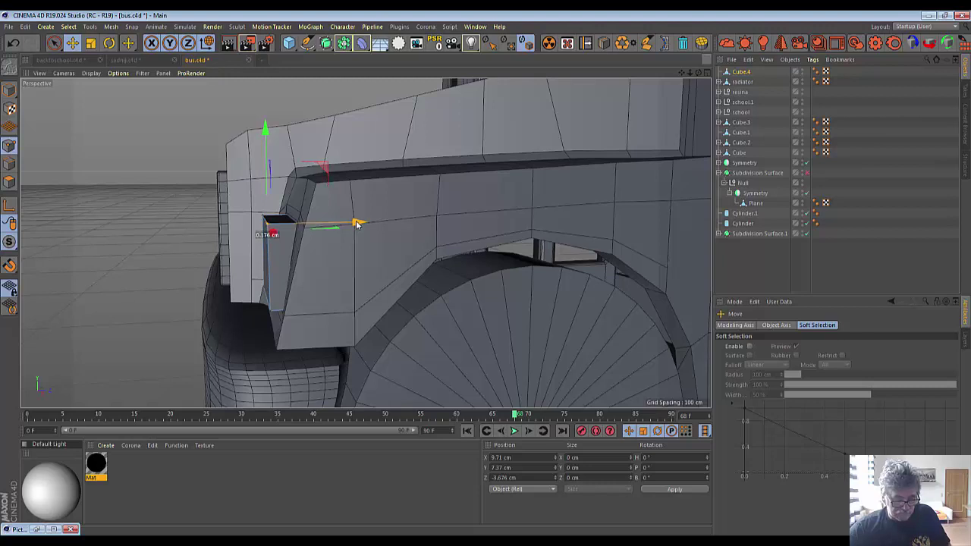
pyautogui.hotkey('ctrl', 'z')
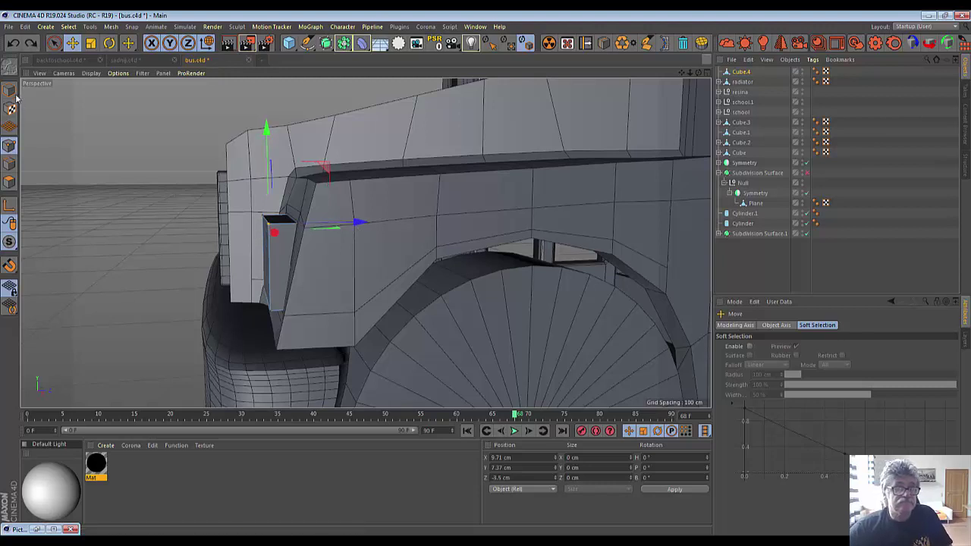
# In Model mode, pull Cube.4 out along X and stretch it about 157% on X.
pyautogui.click(10, 91)
pyautogui.click(275, 250)
pyautogui.moveTo(374, 258); pyautogui.dragTo(374, 263)
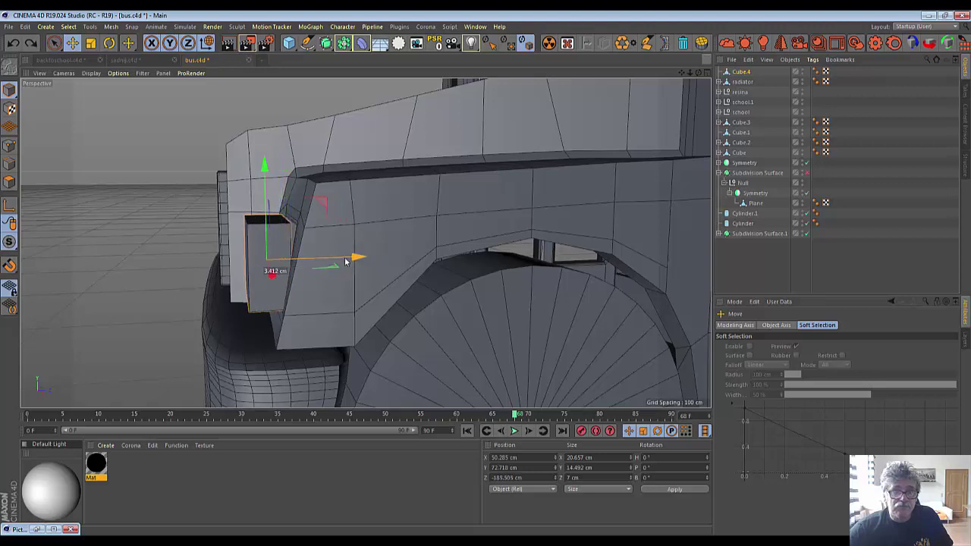
pyautogui.moveTo(374, 263); pyautogui.dragTo(315, 259)
pyautogui.click(90, 43)
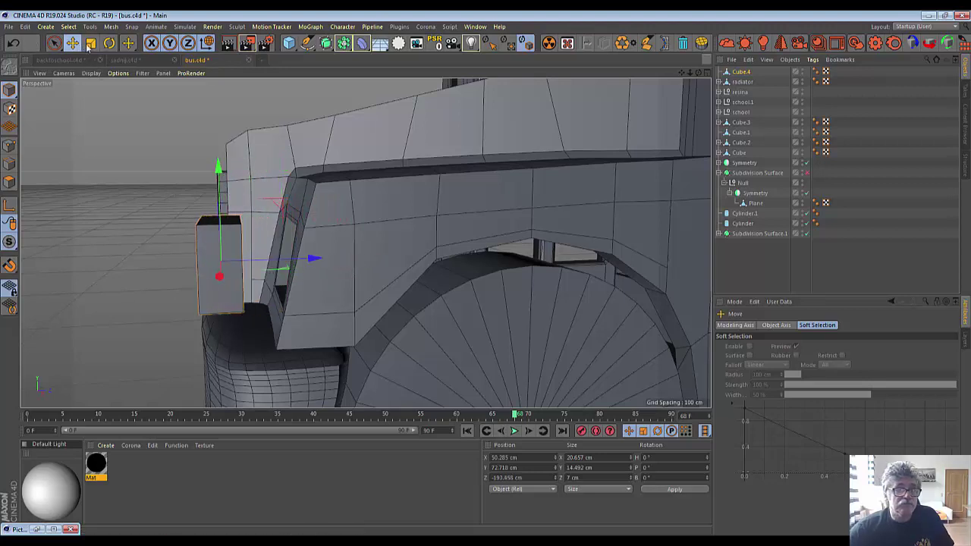
pyautogui.moveTo(317, 263); pyautogui.dragTo(368, 263)
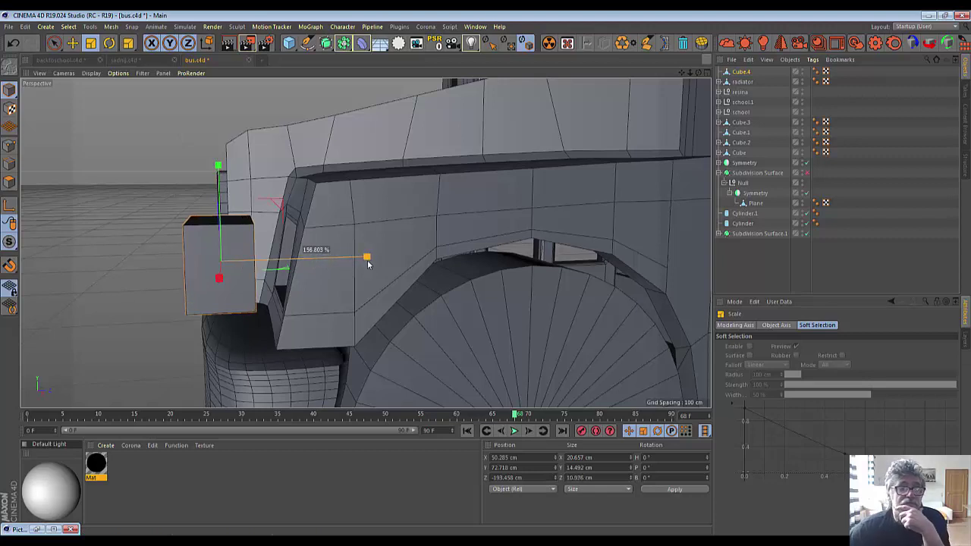
pyautogui.moveTo(368, 263); pyautogui.dragTo(362, 262)
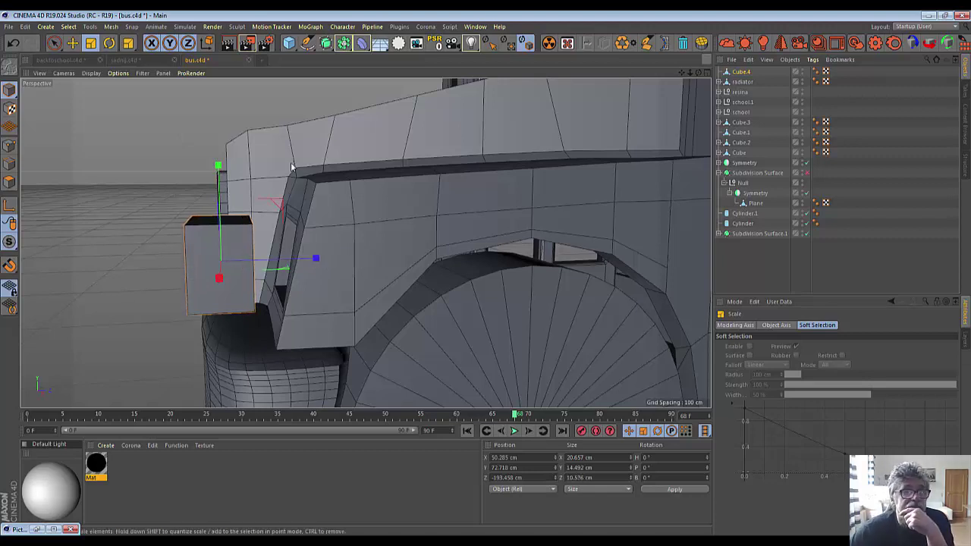
# Push the stretched Cube.4 back about 13 cm into the fender socket.
pyautogui.click(72, 43)
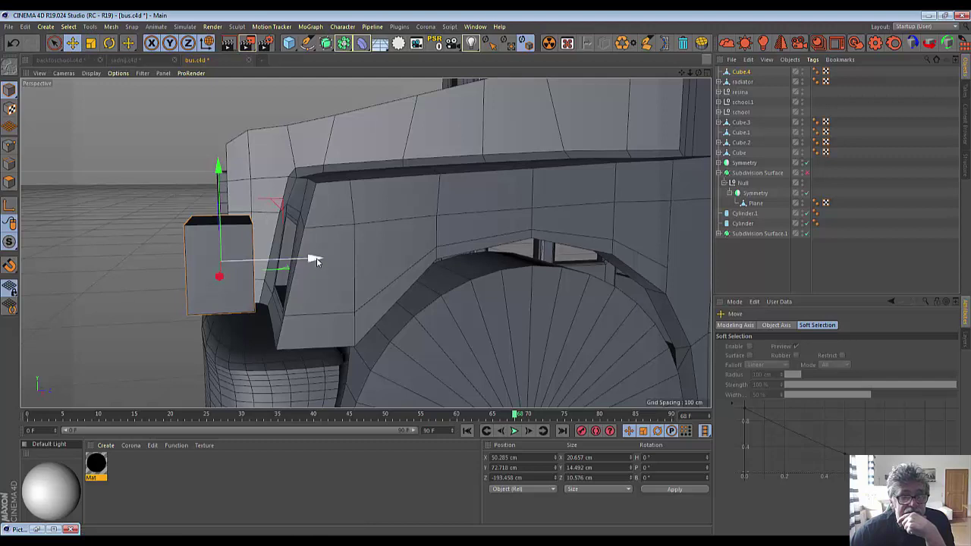
pyautogui.moveTo(317, 258); pyautogui.dragTo(390, 258)
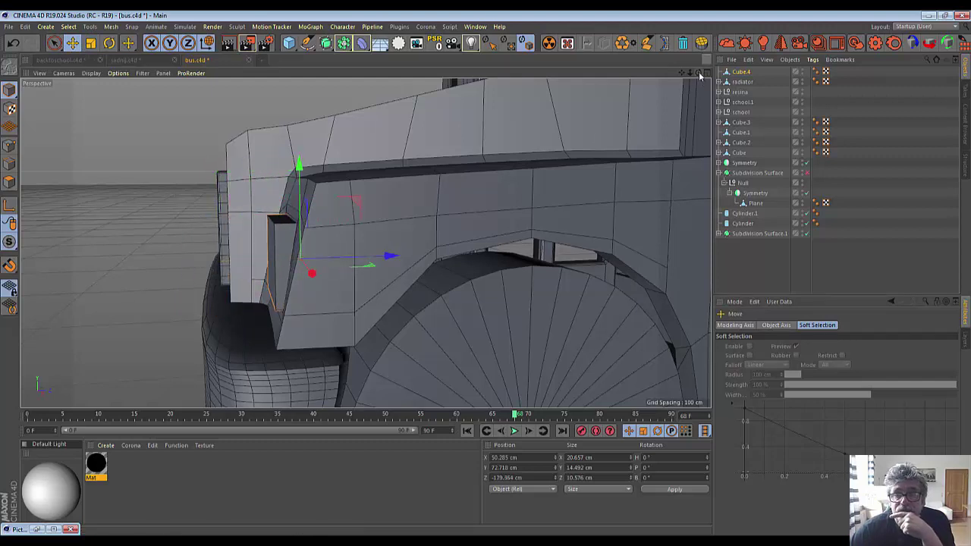
pyautogui.moveTo(699, 71)
pyautogui.mouseDown()
pyautogui.moveTo(300, 258)
pyautogui.moveTo(473, 207)
pyautogui.mouseUp()
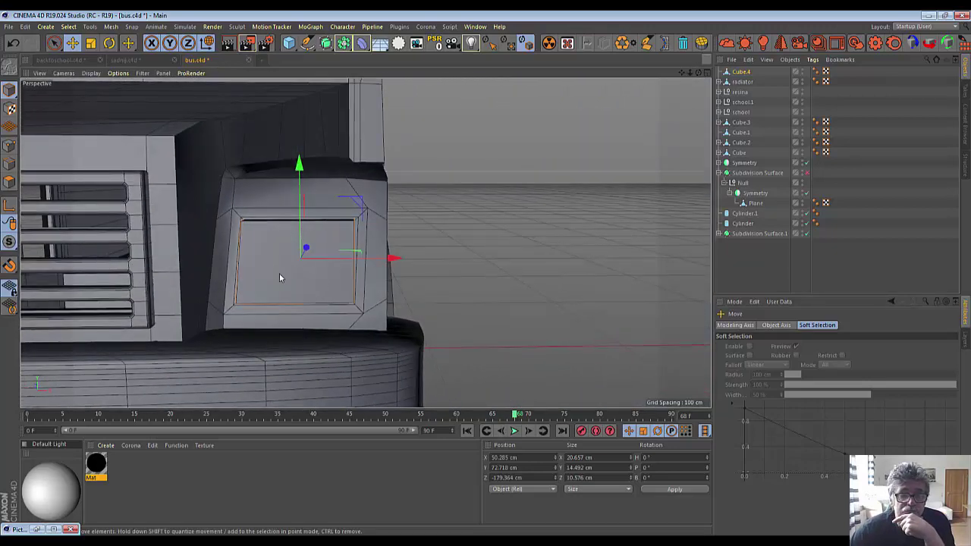
# Inner-extrude Cube.4's front headlight face by about 1.5 cm and push it deep inward into a hollow bezel.
pyautogui.click(279, 278)
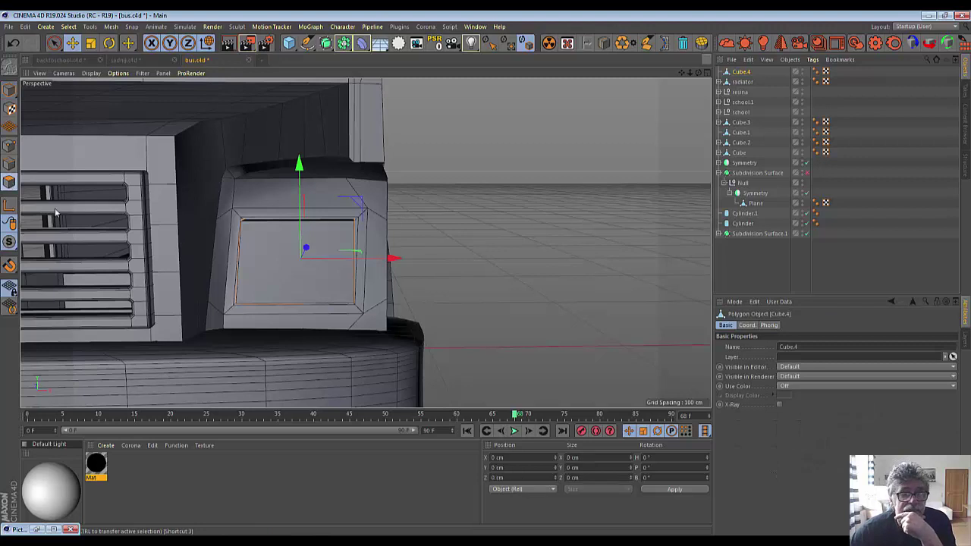
pyautogui.click(283, 268)
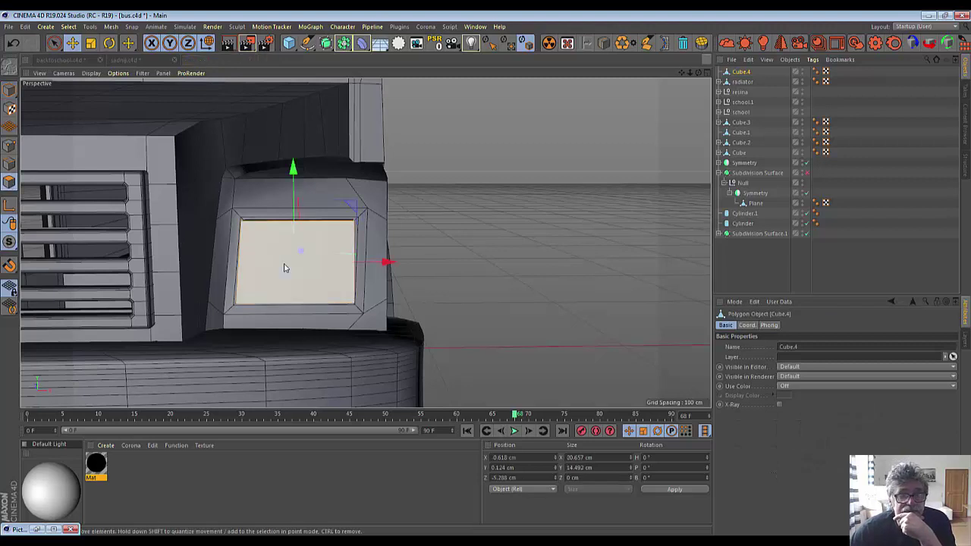
pyautogui.rightClick(514, 203)
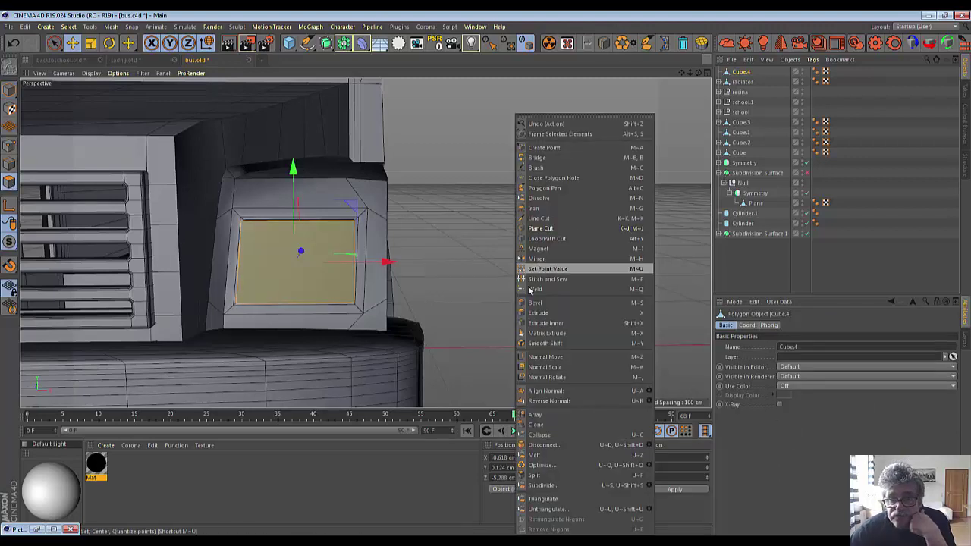
pyautogui.click(544, 323)
pyautogui.moveTo(536, 211); pyautogui.dragTo(506, 212)
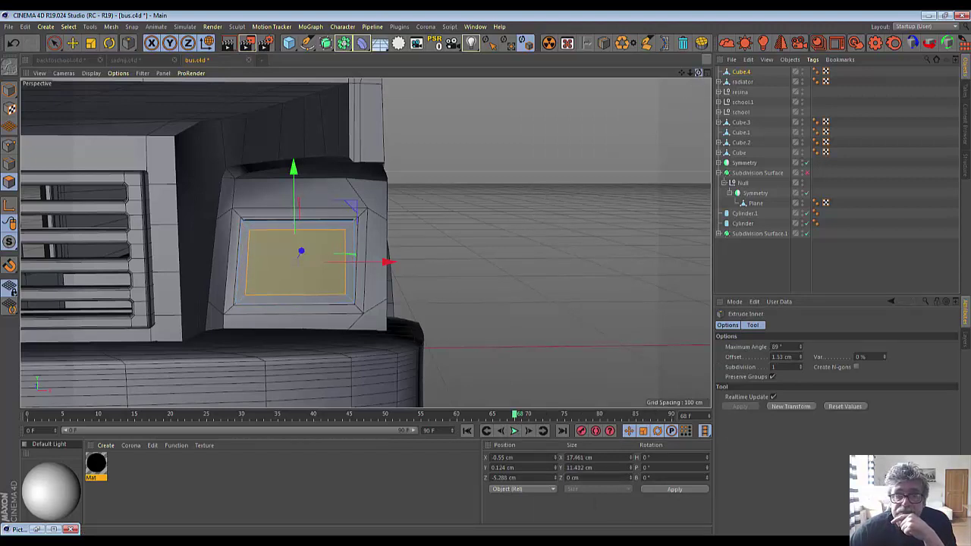
pyautogui.moveTo(693, 78); pyautogui.dragTo(661, 103)
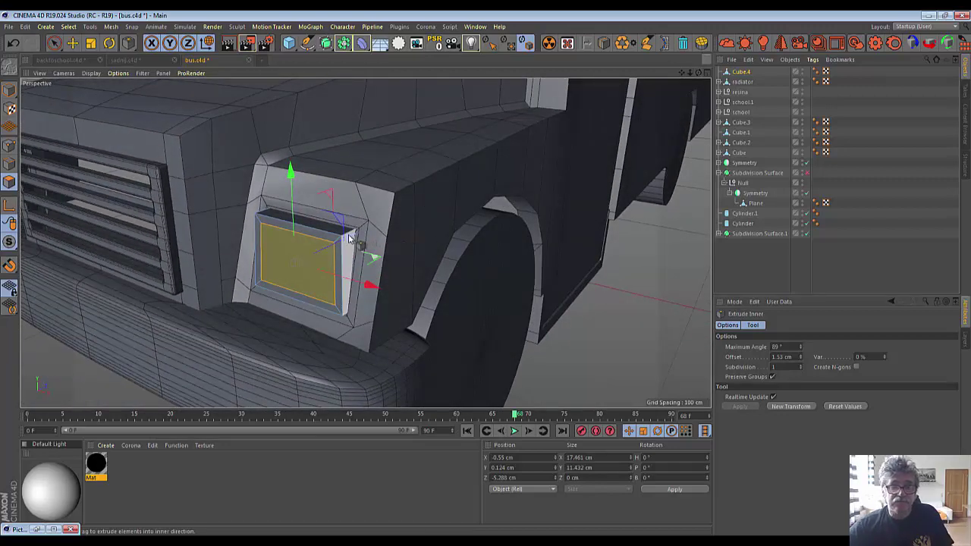
pyautogui.moveTo(349, 239); pyautogui.dragTo(377, 209)
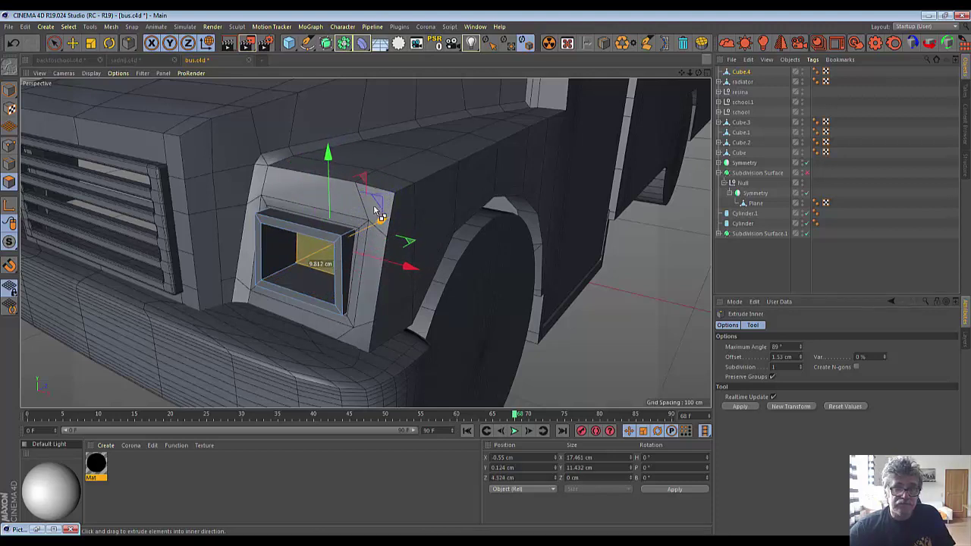
pyautogui.click(586, 320)
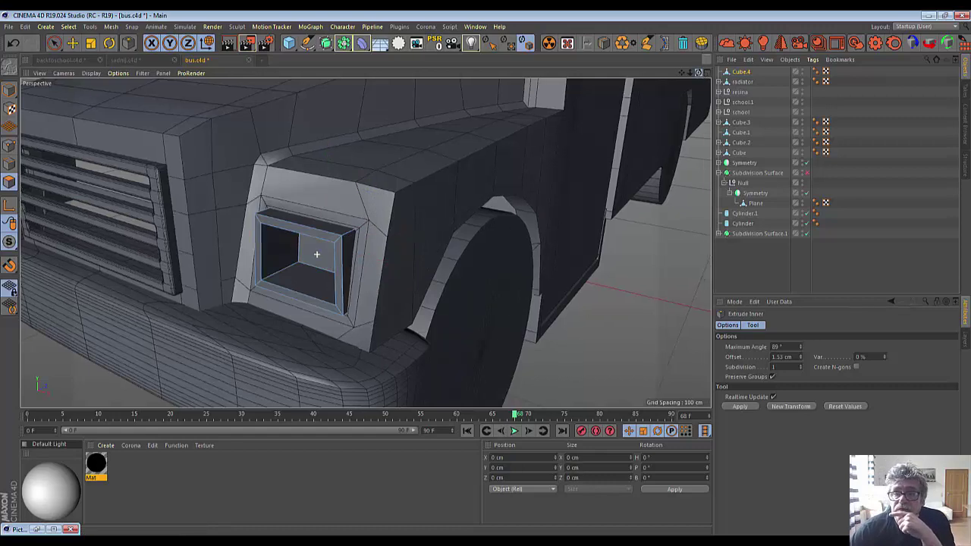
pyautogui.moveTo(702, 74)
pyautogui.mouseDown()
pyautogui.moveTo(668, 84)
pyautogui.moveTo(741, 82)
pyautogui.mouseUp()
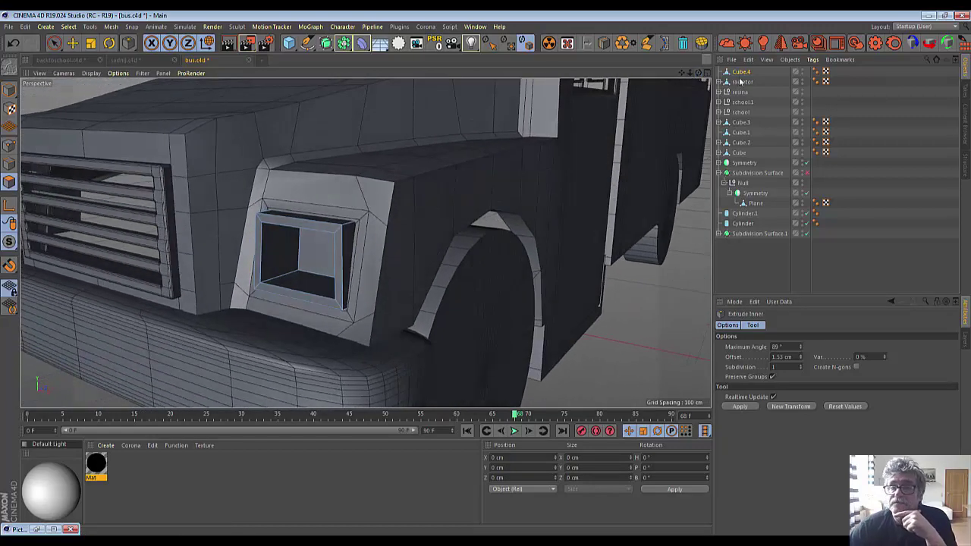
pyautogui.click(744, 73)
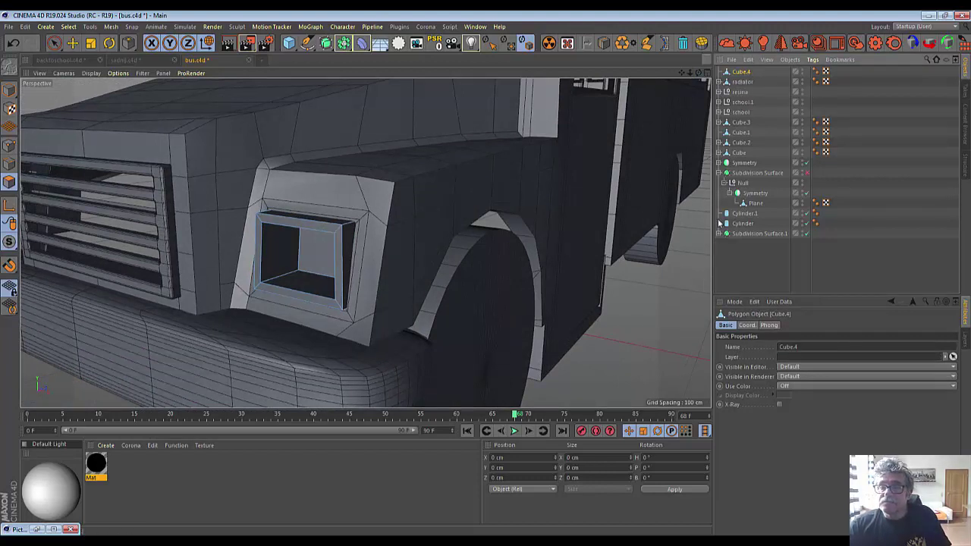
# Add a Bevel deformer under Cube.4 with a 0.6 cm offset.
pyautogui.click(364, 46)
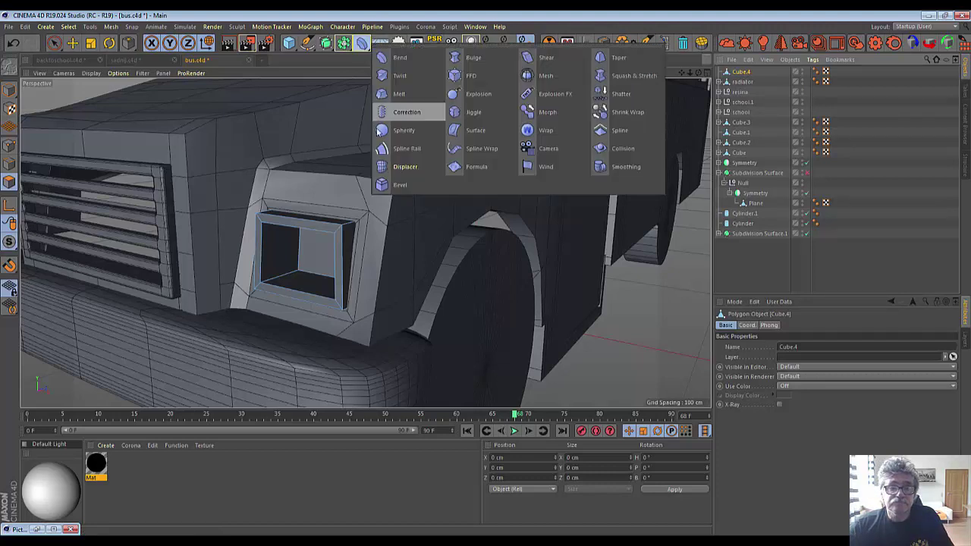
pyautogui.click(392, 186)
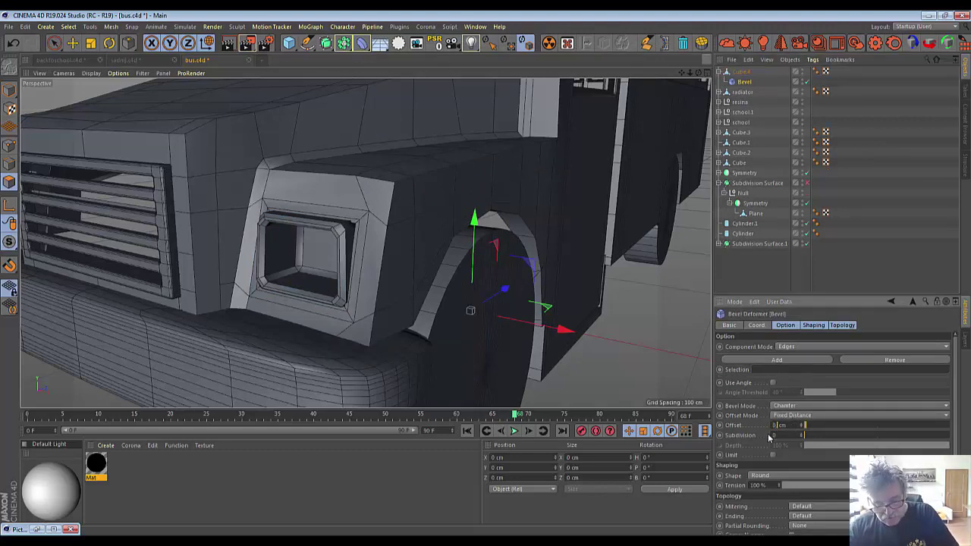
pyautogui.write('0.6')
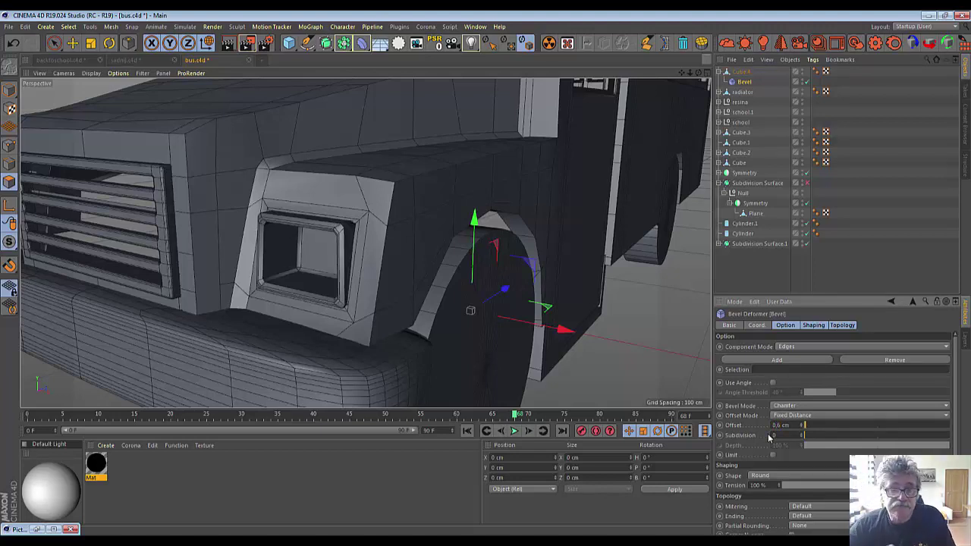
# Enable Use Angle with a 40° threshold and set the Bevel to 2 subdivisions.
pyautogui.scroll(3, 270, 251)
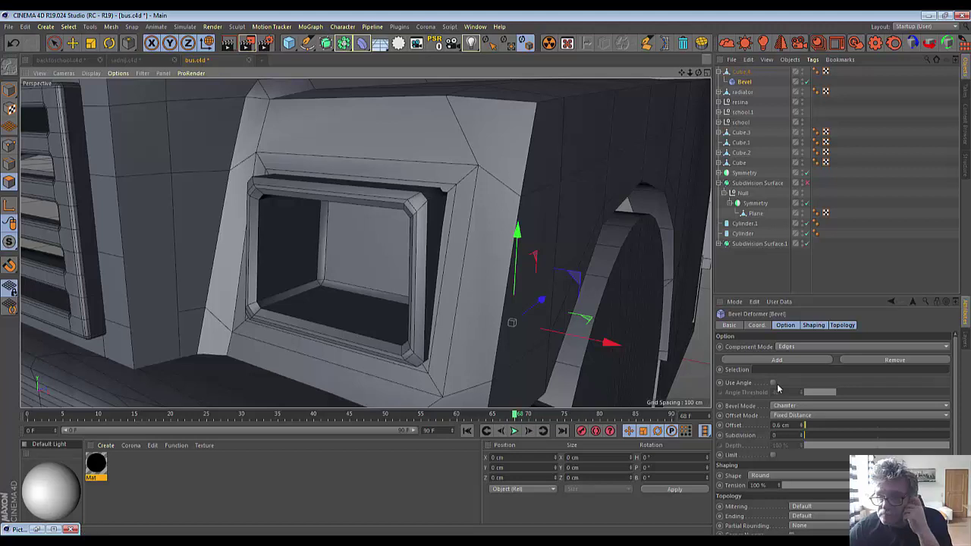
pyautogui.click(772, 383)
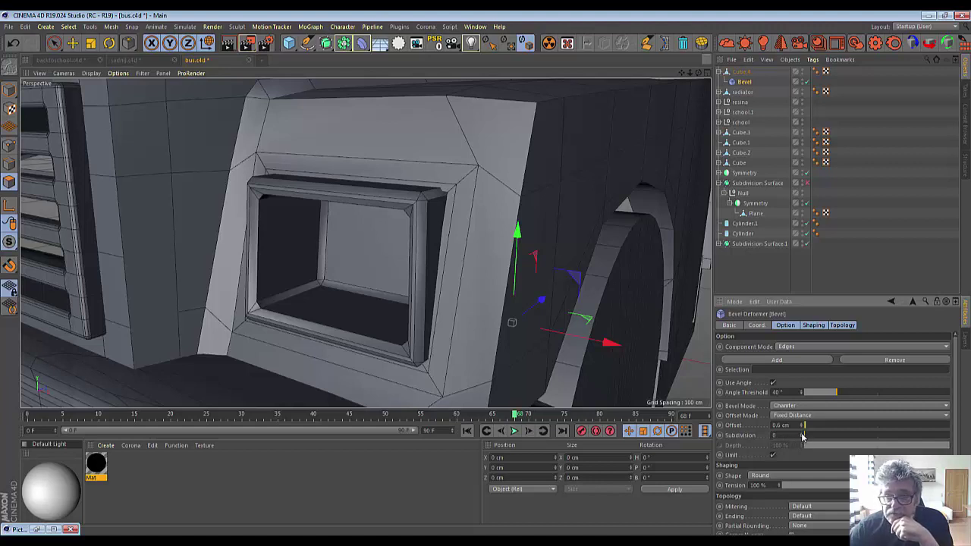
pyautogui.moveTo(803, 437); pyautogui.dragTo(801, 438)
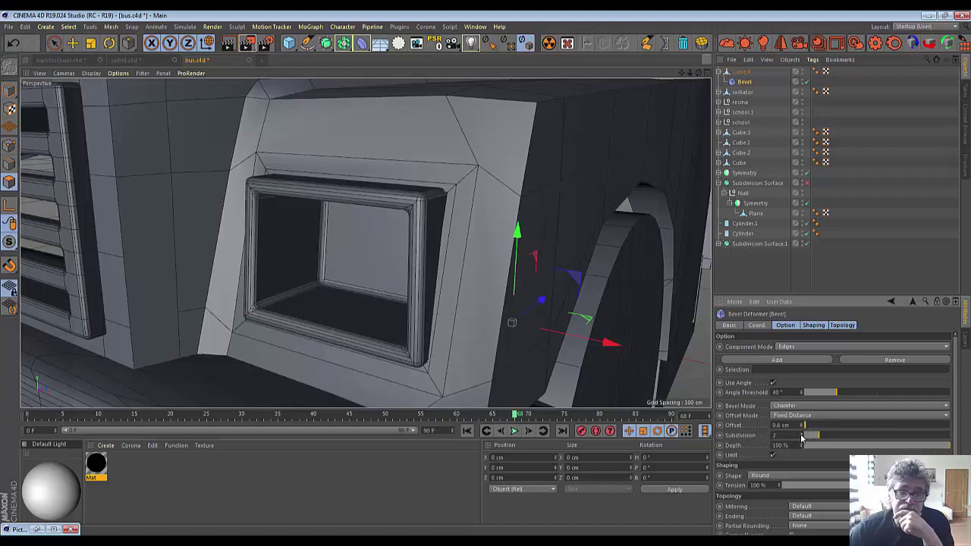
pyautogui.scroll(-5, 502, 370)
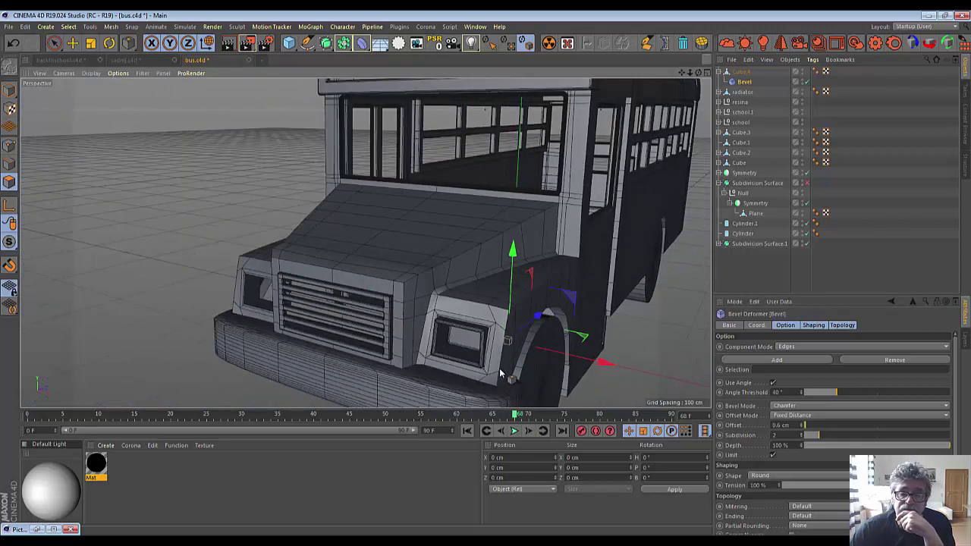
pyautogui.scroll(-4, 499, 368)
pyautogui.scroll(3, 499, 368)
pyautogui.scroll(3, 499, 368)
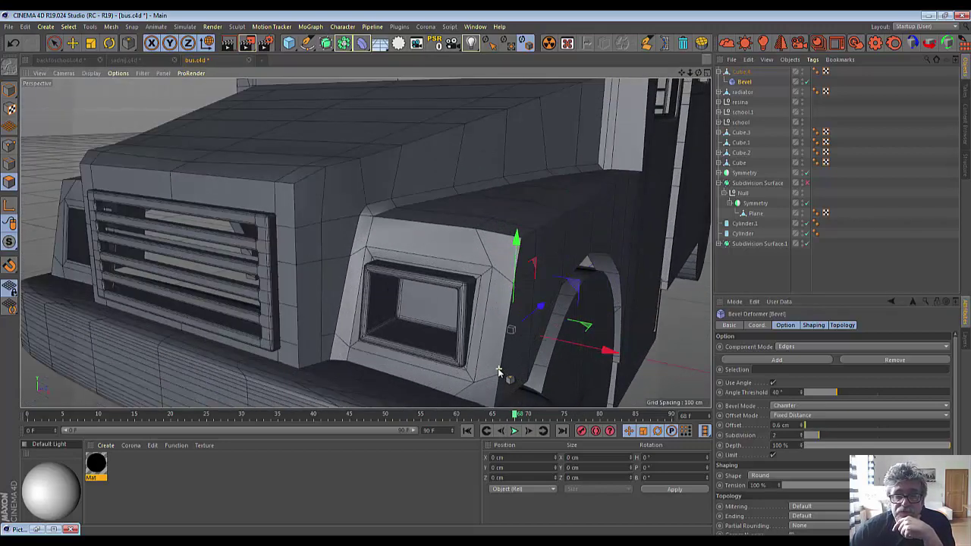
pyautogui.scroll(3, 499, 370)
pyautogui.scroll(-2, 499, 370)
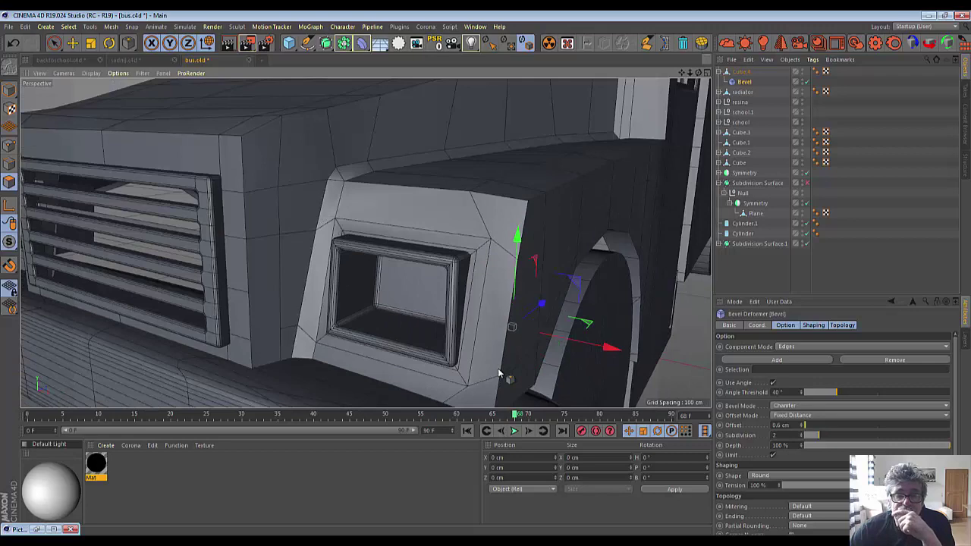
pyautogui.scroll(2, 500, 371)
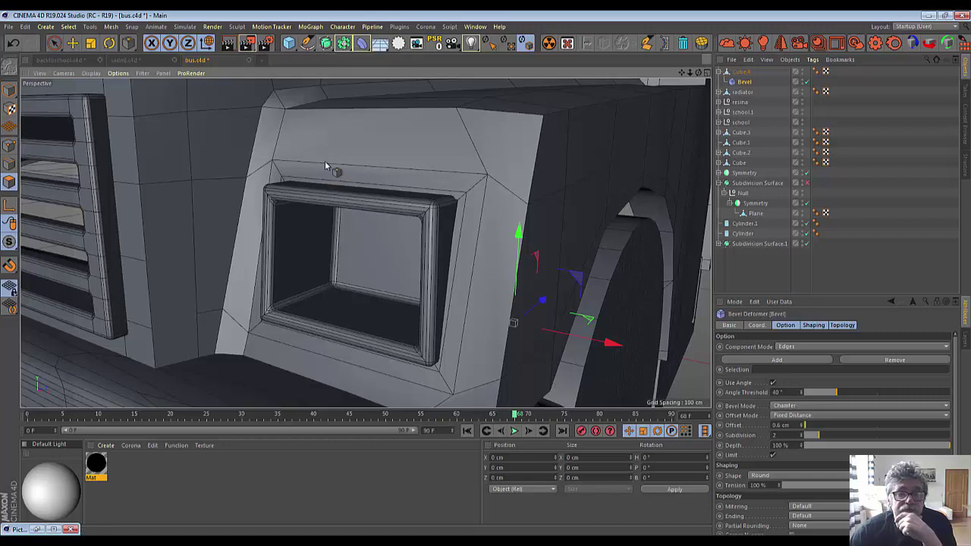
pyautogui.scroll(-5, 325, 165)
pyautogui.scroll(3, 325, 165)
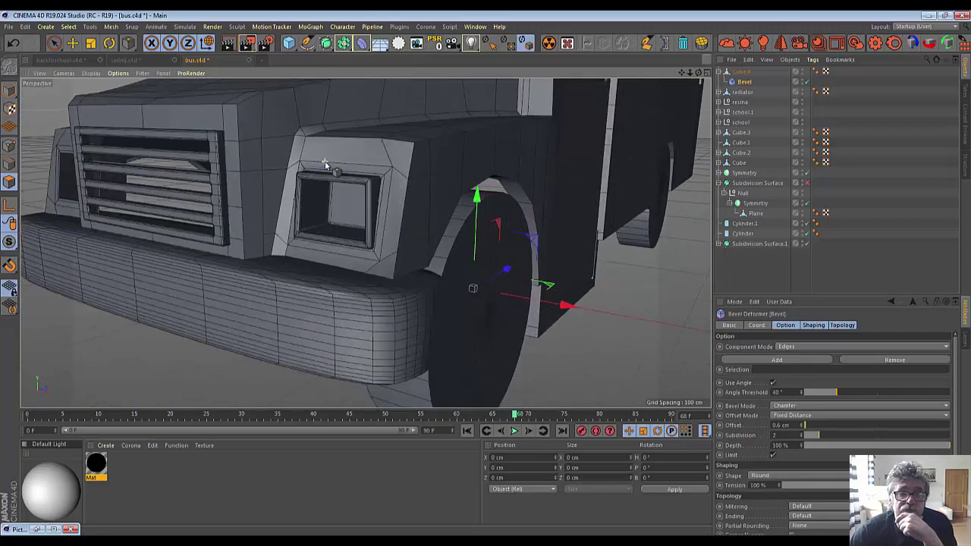
pyautogui.scroll(3, 324, 163)
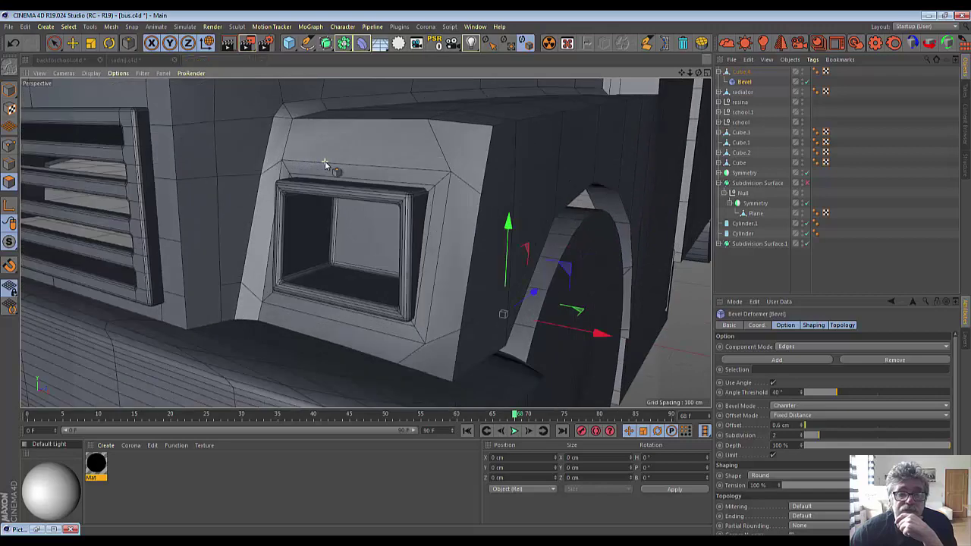
# Add a new cylinder, slide it along X, and set its orientation to +X.
pyautogui.click(292, 47)
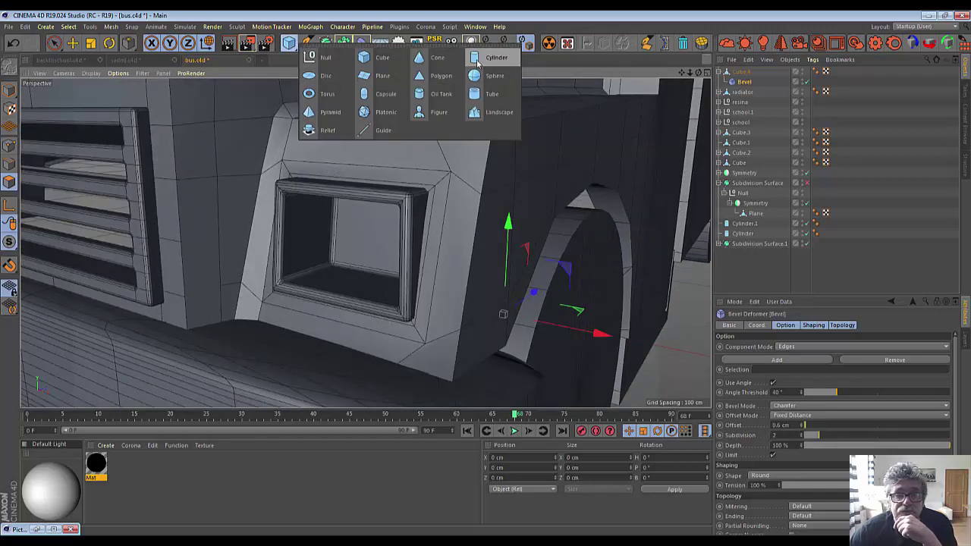
pyautogui.click(478, 62)
pyautogui.scroll(-3, 410, 211)
pyautogui.scroll(-2, 410, 211)
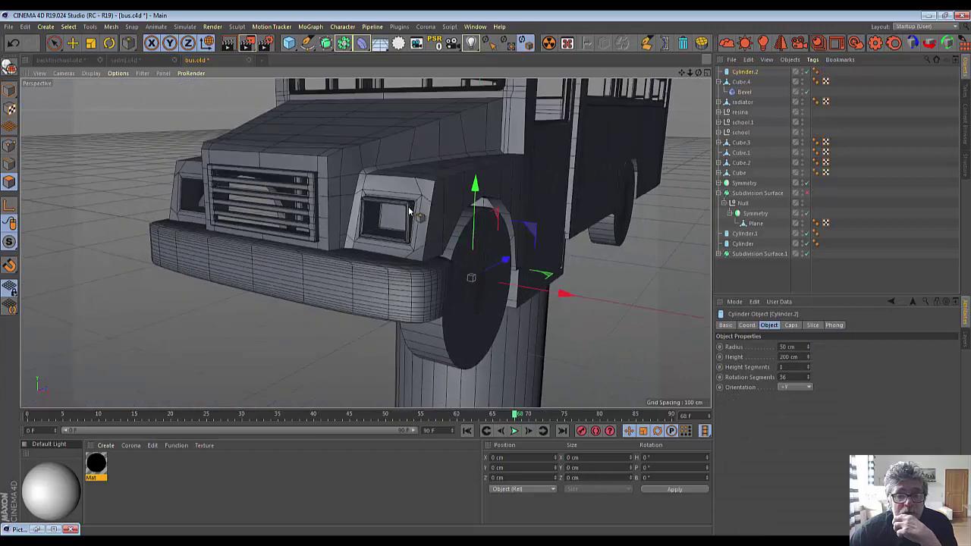
pyautogui.moveTo(560, 291); pyautogui.dragTo(458, 305)
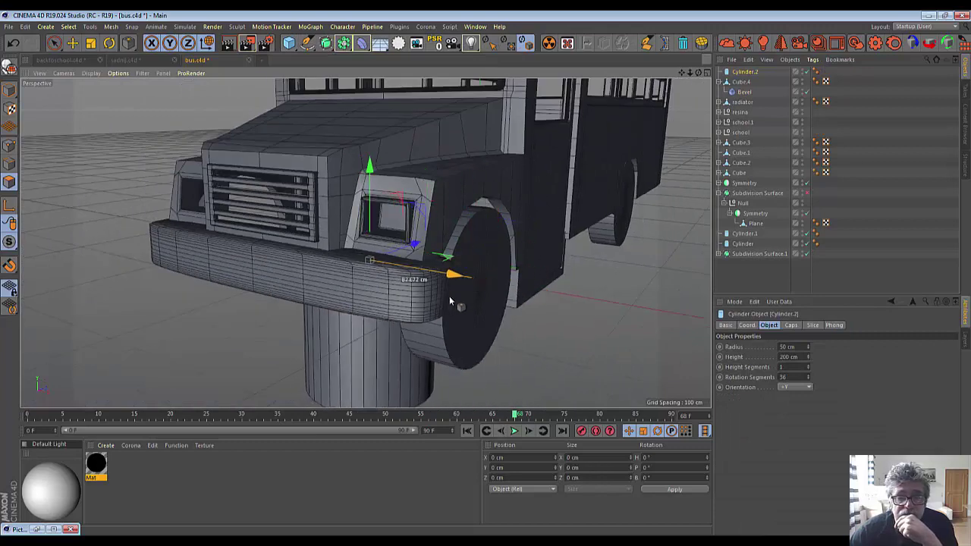
pyautogui.click(808, 387)
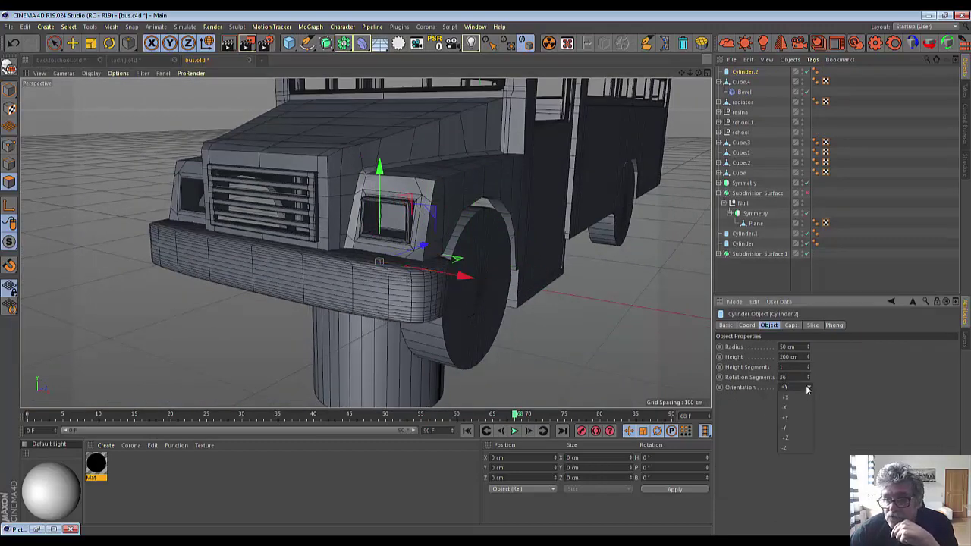
pyautogui.click(787, 449)
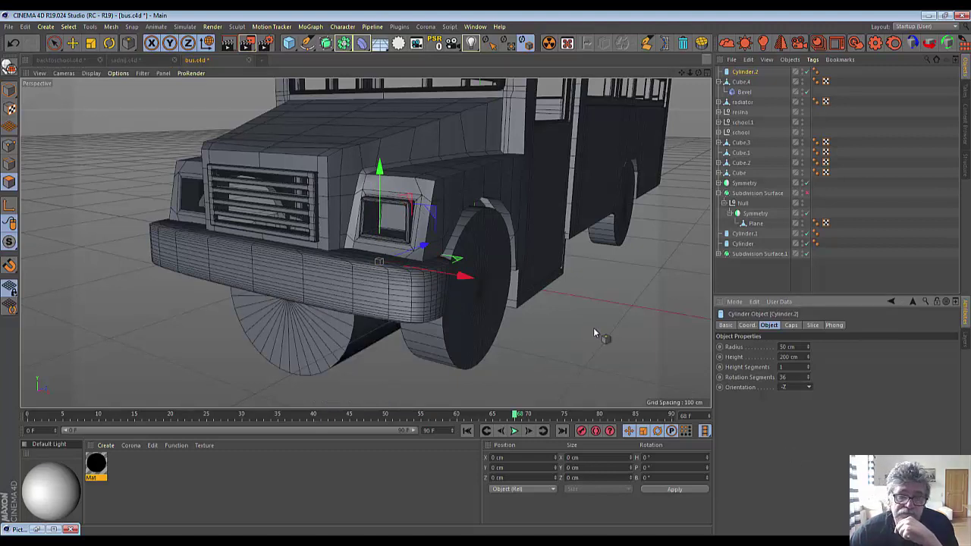
pyautogui.click(809, 387)
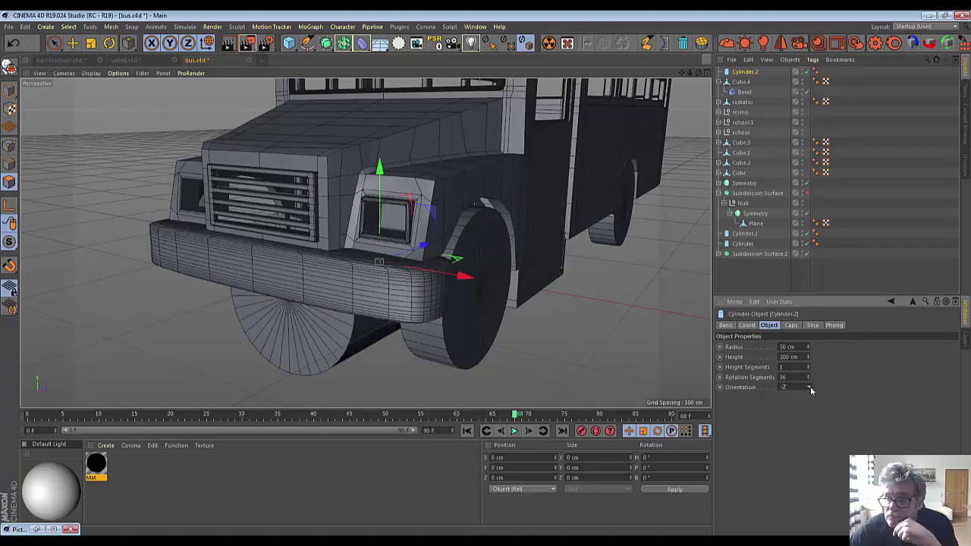
pyautogui.click(795, 395)
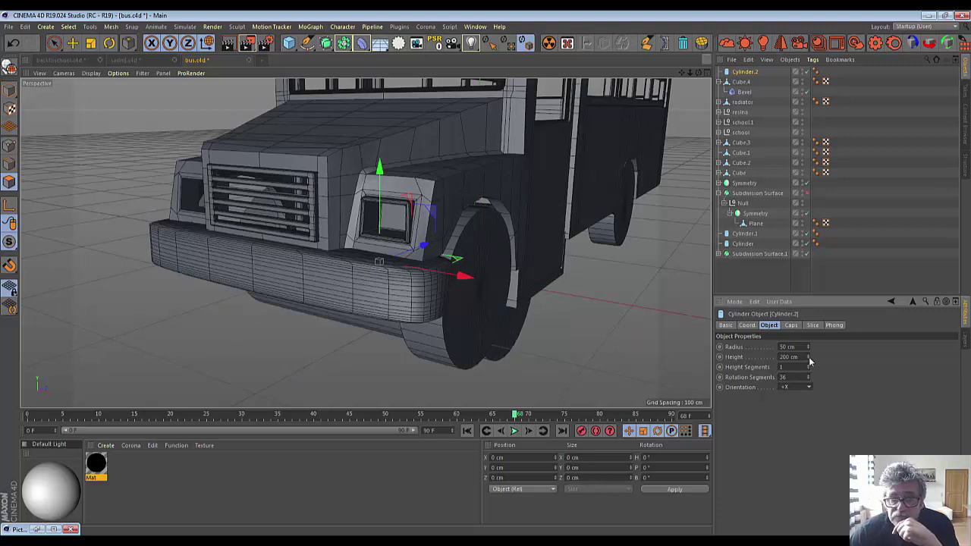
# Give the cylinder 32 cm height and 7 cm radius, and move it into the headlight recess.
pyautogui.moveTo(808, 358); pyautogui.dragTo(808, 425)
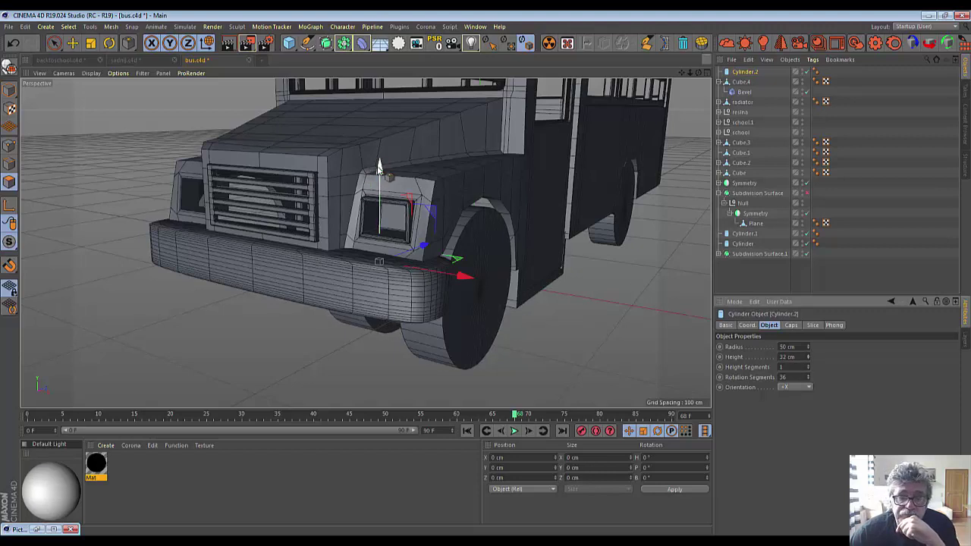
pyautogui.moveTo(379, 171)
pyautogui.mouseDown()
pyautogui.moveTo(381, 84)
pyautogui.moveTo(433, 130)
pyautogui.mouseUp()
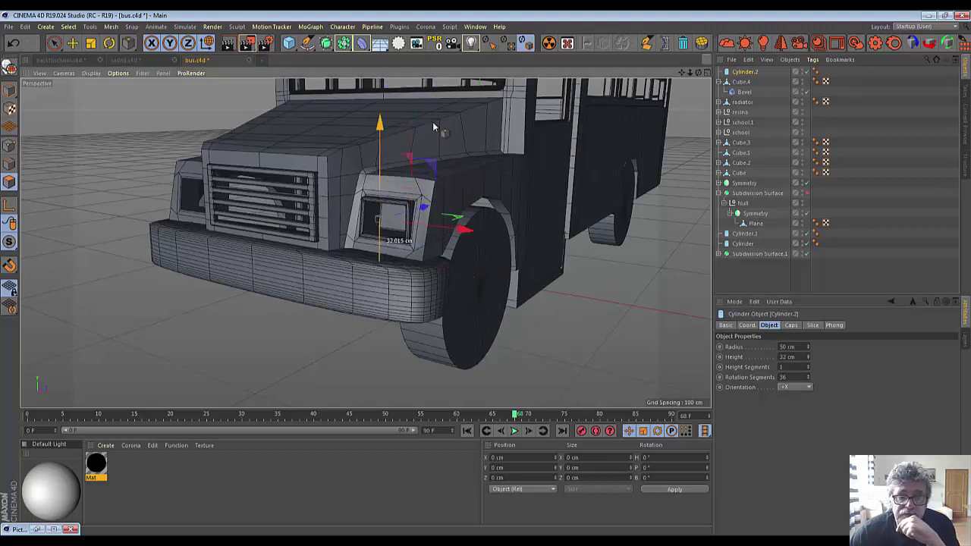
pyautogui.moveTo(423, 211)
pyautogui.mouseDown()
pyautogui.moveTo(205, 331)
pyautogui.moveTo(283, 302)
pyautogui.moveTo(479, 338)
pyautogui.mouseUp()
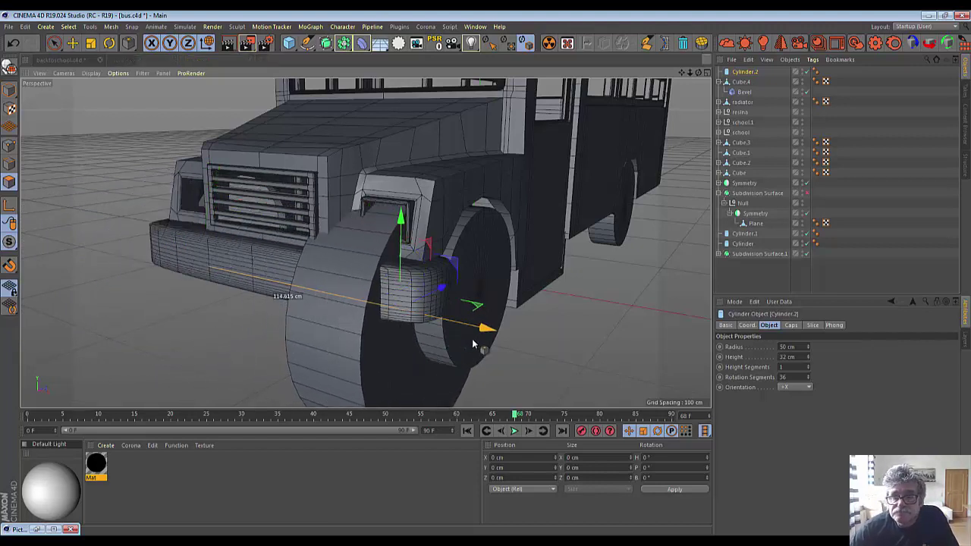
pyautogui.moveTo(809, 349); pyautogui.dragTo(809, 379)
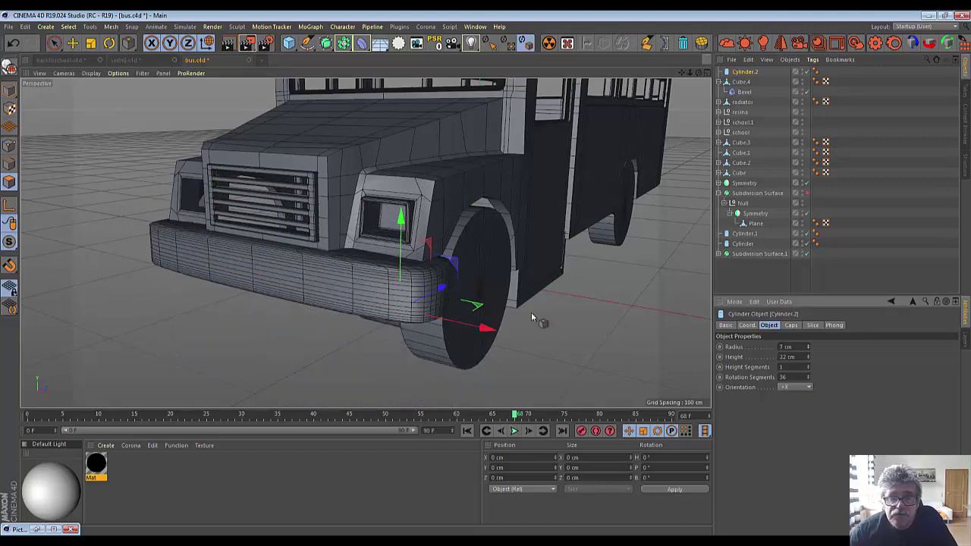
pyautogui.moveTo(400, 223); pyautogui.dragTo(363, 118)
pyautogui.moveTo(442, 203); pyautogui.dragTo(422, 210)
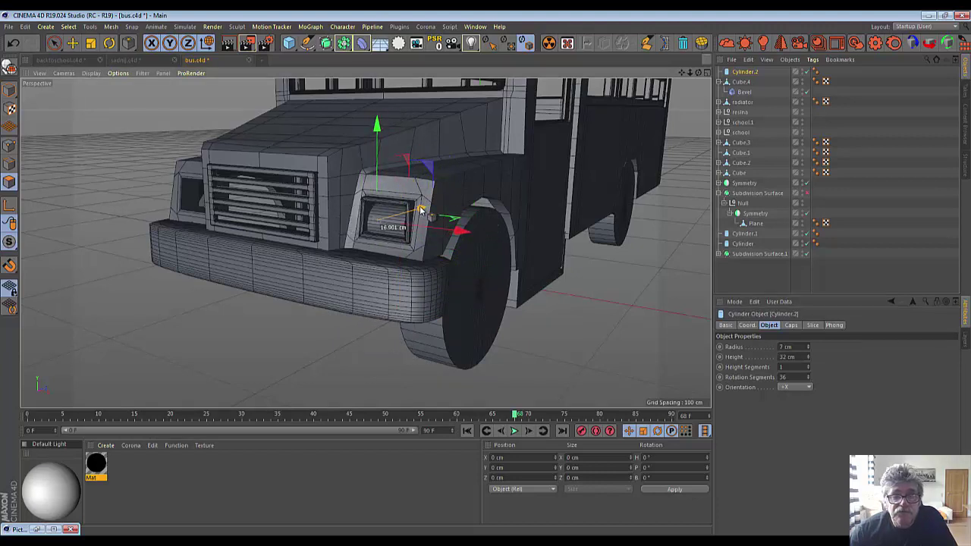
# Fine-tune Cylinder.2's height, nudge it vertically, and raise its radius to 6 cm.
pyautogui.scroll(2, 321, 272)
pyautogui.scroll(2, 321, 272)
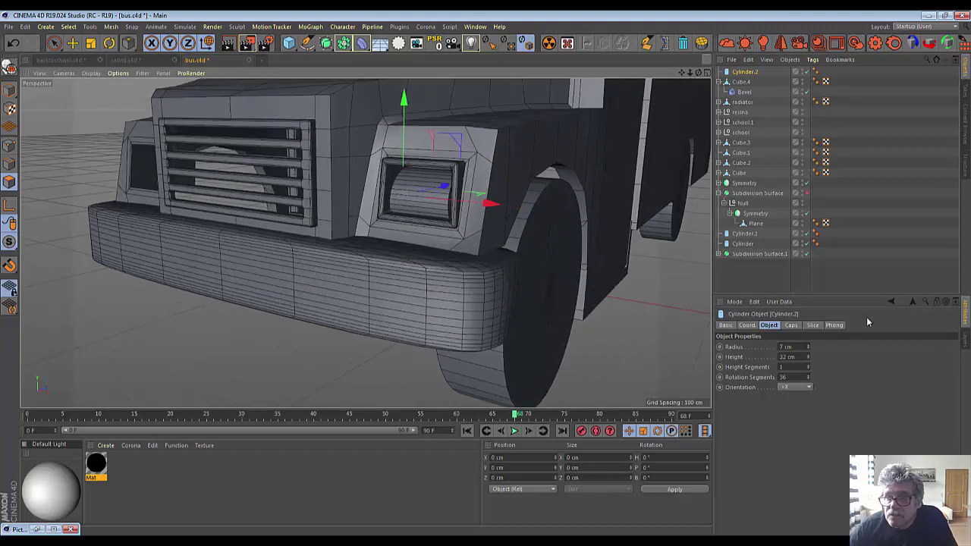
pyautogui.click(808, 360)
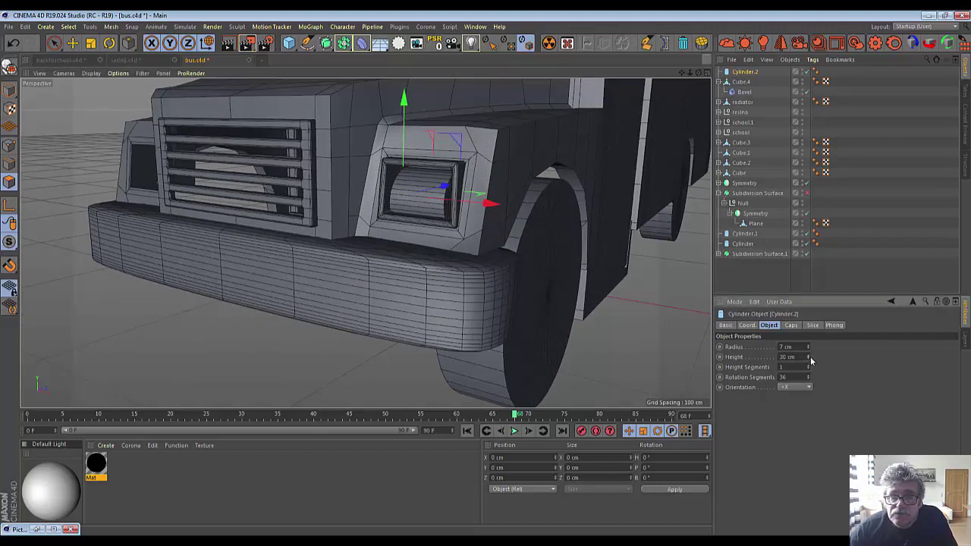
pyautogui.click(809, 356)
pyautogui.click(809, 351)
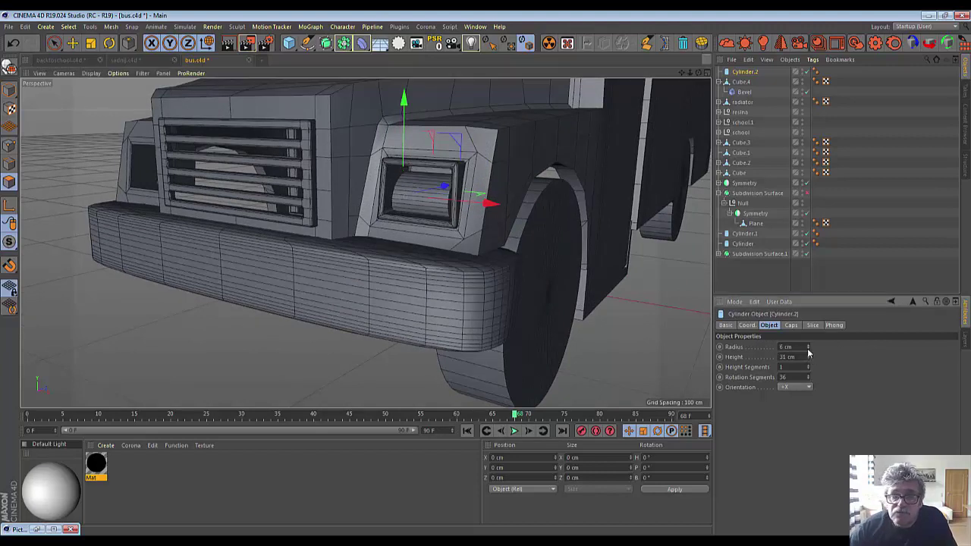
pyautogui.click(809, 351)
pyautogui.moveTo(403, 97); pyautogui.dragTo(389, 92)
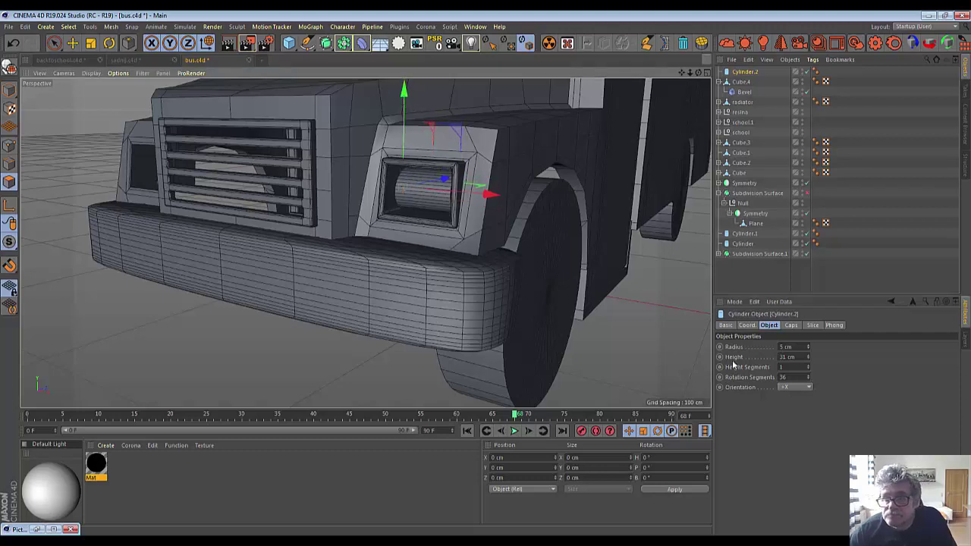
pyautogui.click(809, 347)
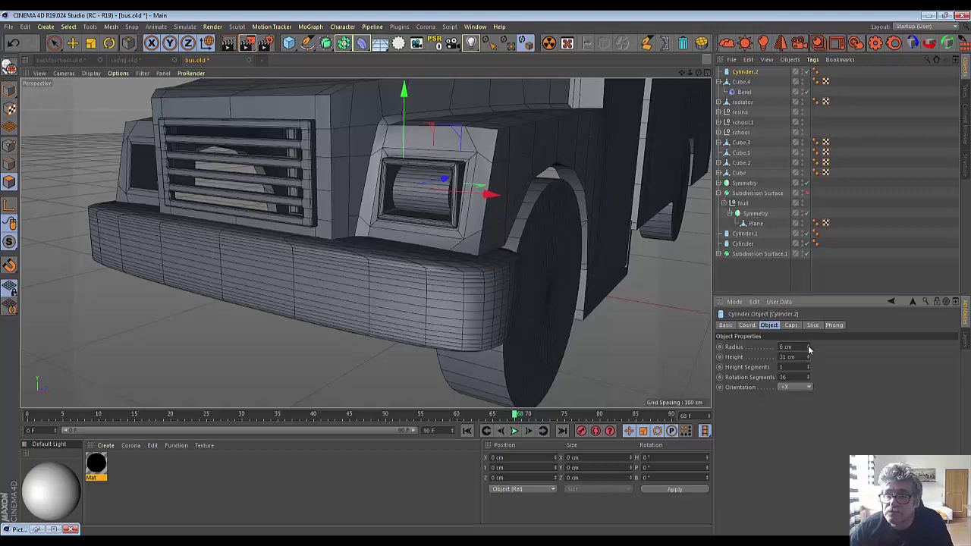
# Turn on slicing, widen the slice angle, and move the cylinder toward the grille.
pyautogui.click(814, 326)
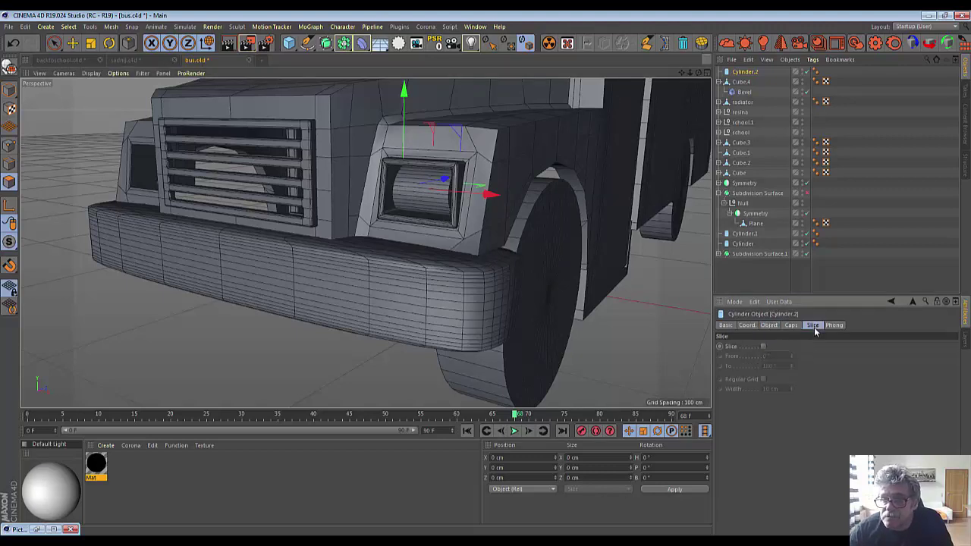
pyautogui.click(763, 347)
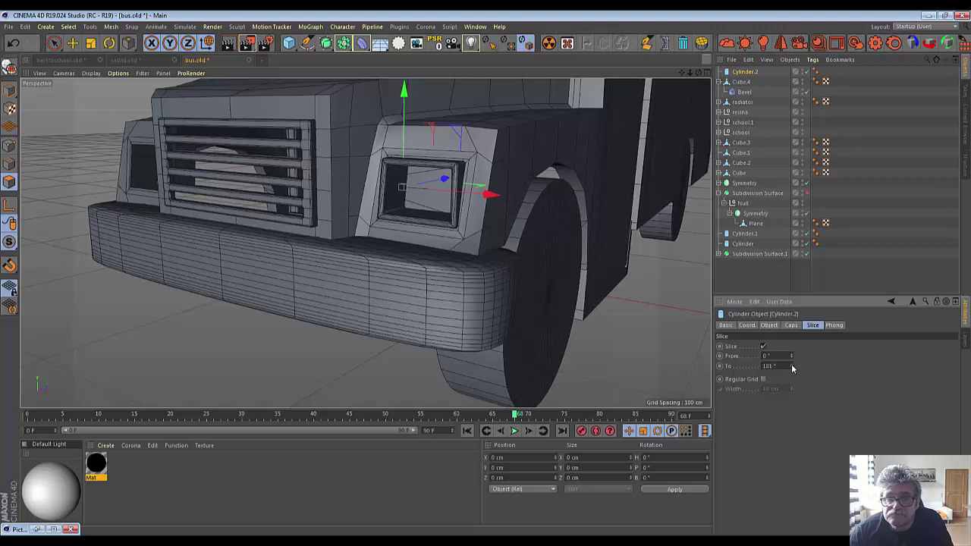
pyautogui.moveTo(792, 367)
pyautogui.mouseDown()
pyautogui.moveTo(792, 334)
pyautogui.moveTo(791, 395)
pyautogui.moveTo(791, 357)
pyautogui.moveTo(774, 339)
pyautogui.mouseUp()
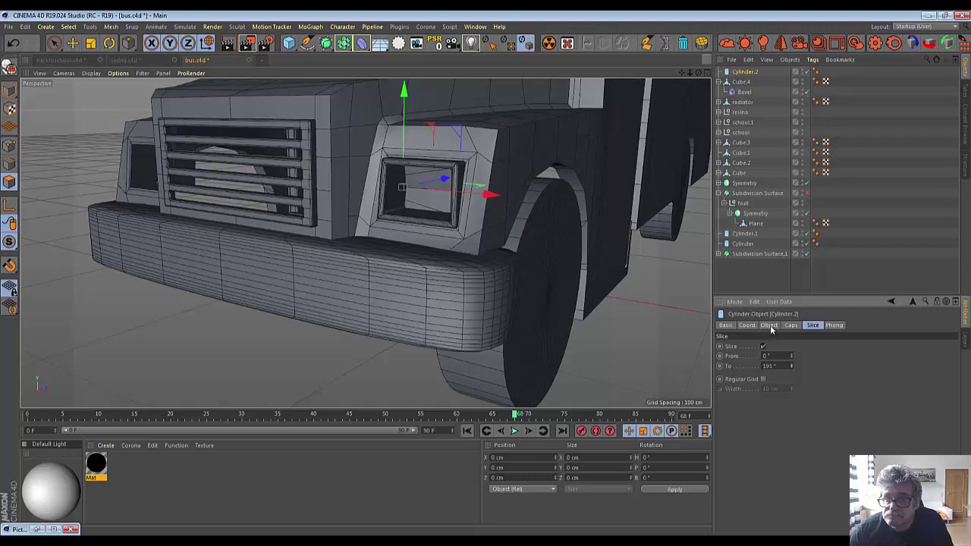
pyautogui.click(770, 327)
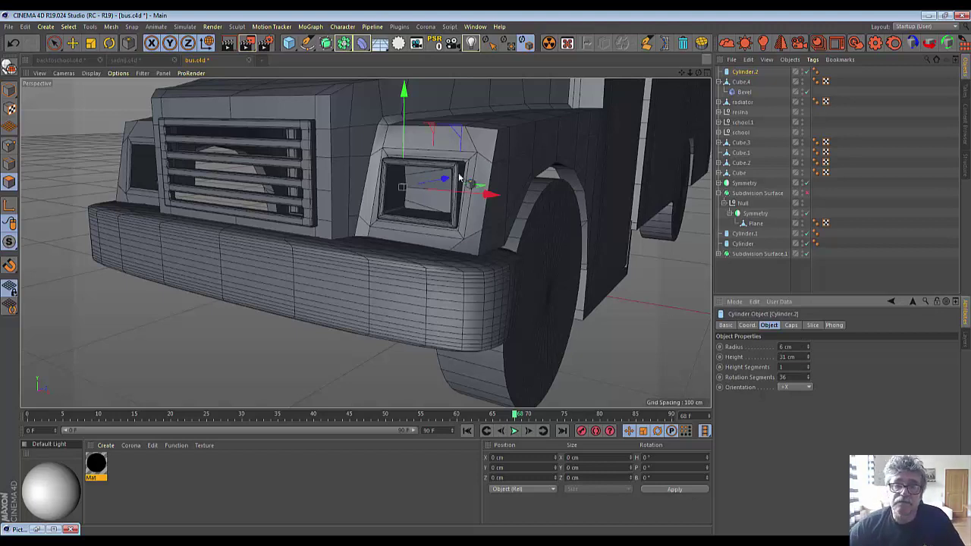
pyautogui.moveTo(445, 174); pyautogui.dragTo(334, 224)
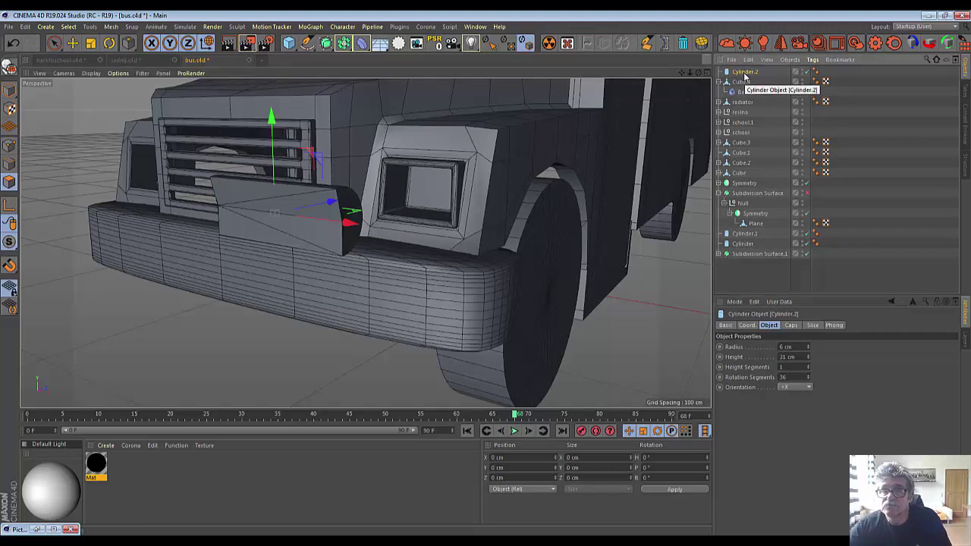
# Delete the test cylinder and add a Tube primitive to the scene.
pyautogui.press('Delete')
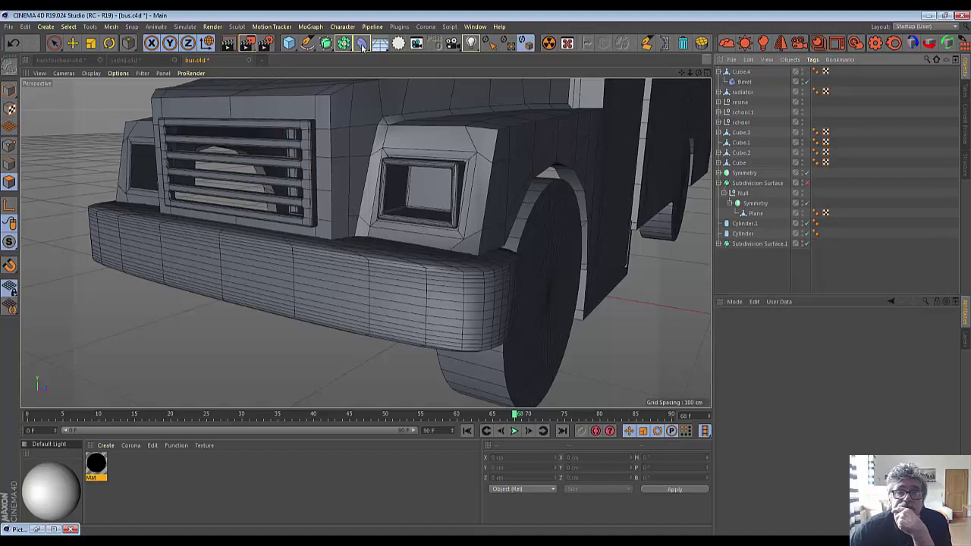
pyautogui.click(362, 44)
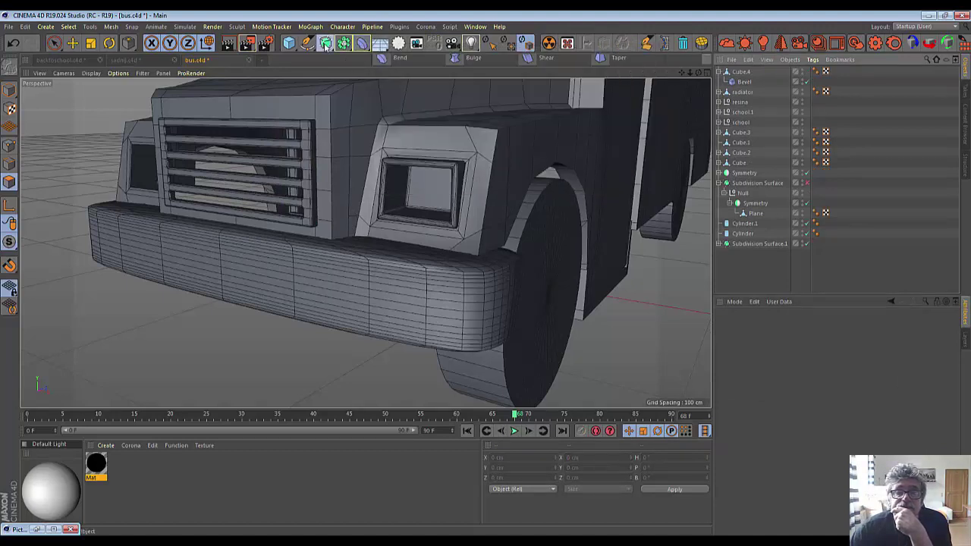
pyautogui.click(325, 44)
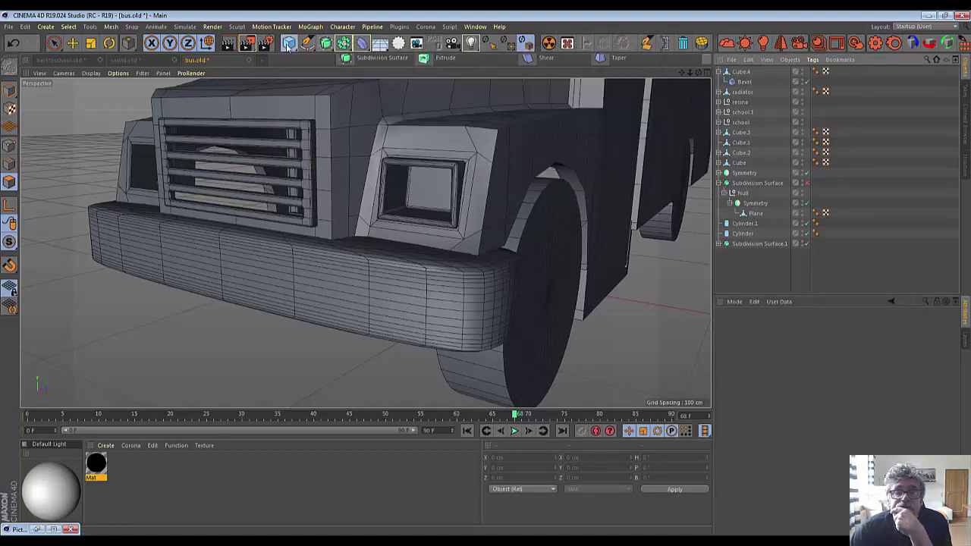
pyautogui.click(289, 43)
pyautogui.click(473, 93)
# Give the tube a 7 cm inner radius, 11 cm outer radius and +X orientation.
pyautogui.scroll(-2, 472, 91)
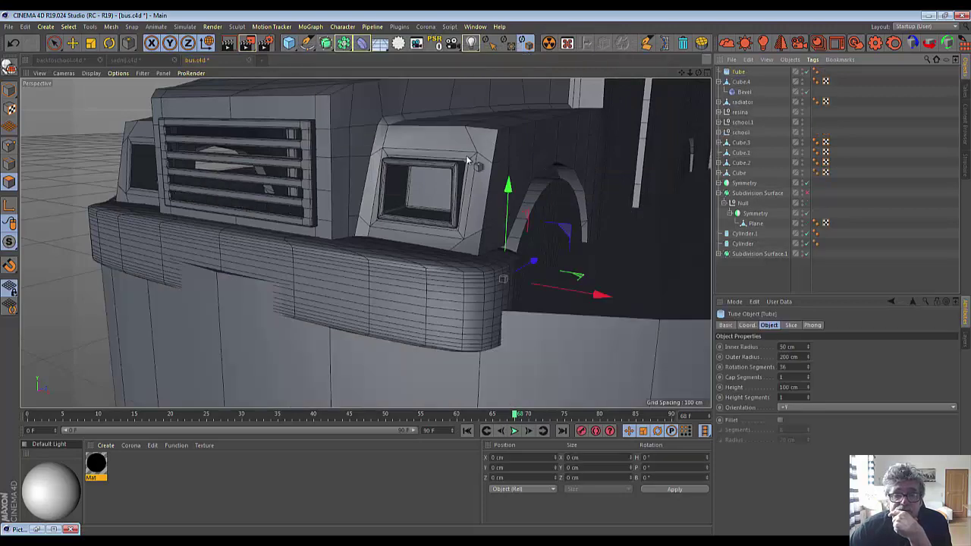
pyautogui.scroll(-3, 466, 154)
pyautogui.scroll(-2, 468, 130)
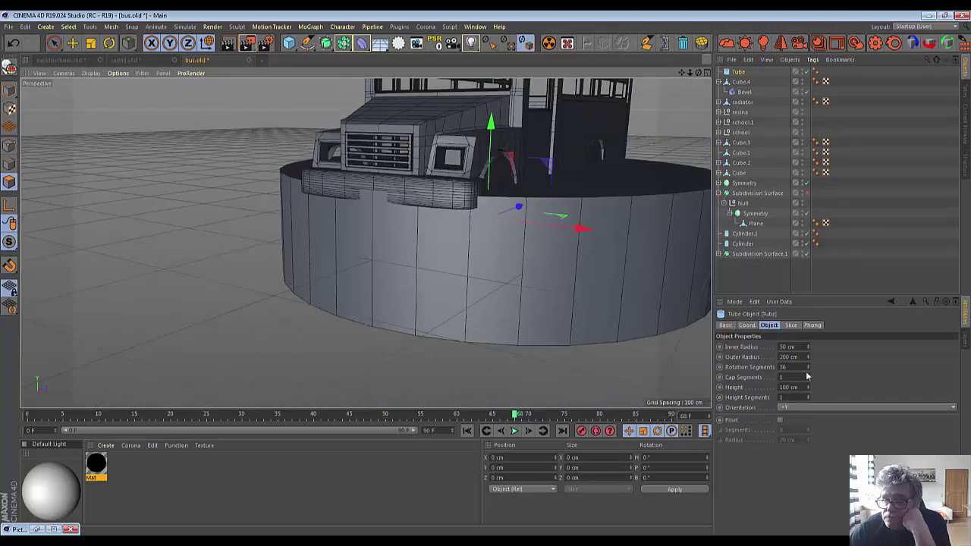
pyautogui.moveTo(810, 346); pyautogui.dragTo(810, 358)
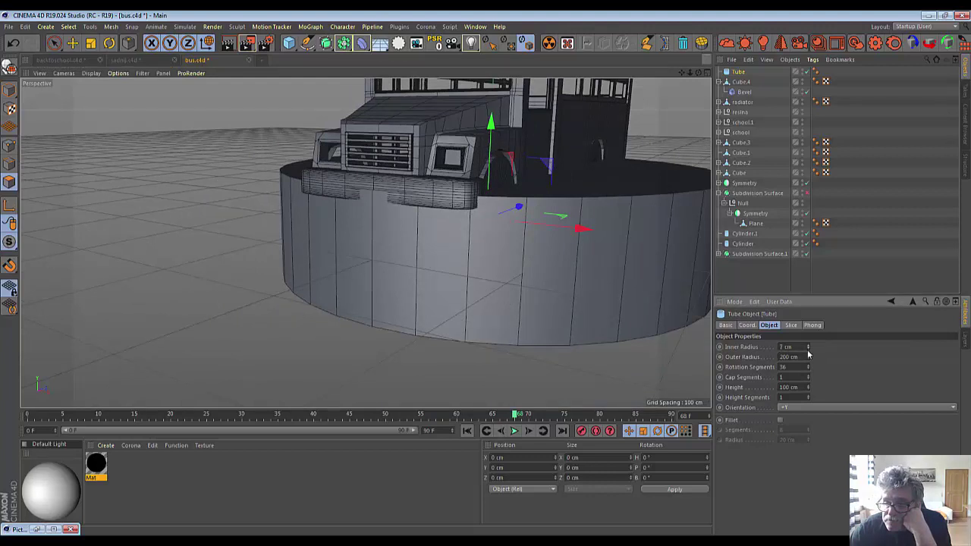
pyautogui.moveTo(808, 359); pyautogui.dragTo(808, 425)
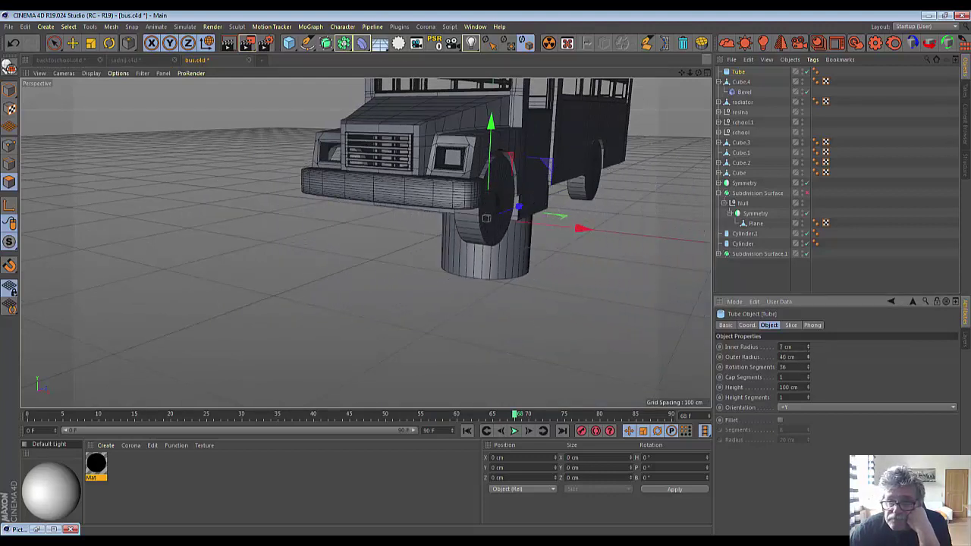
pyautogui.moveTo(808, 356); pyautogui.dragTo(799, 408)
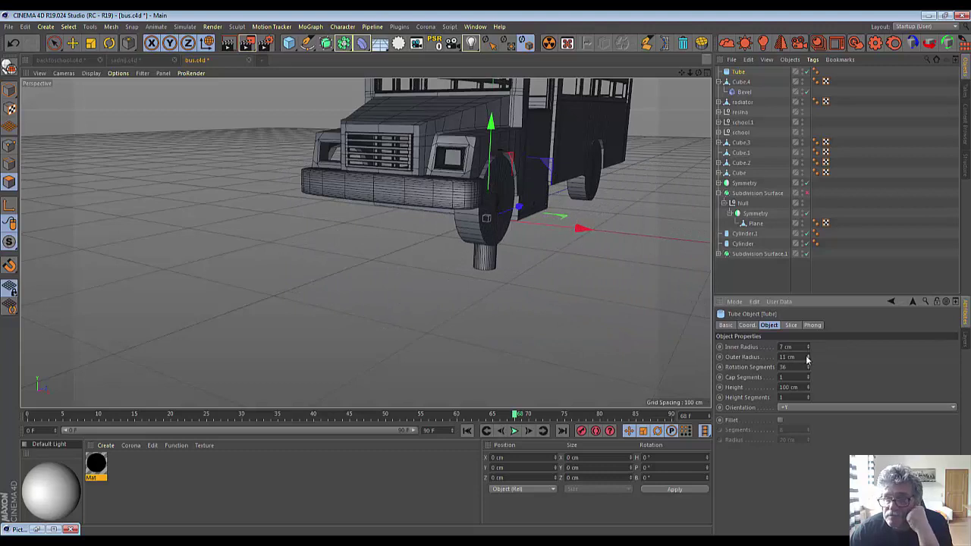
pyautogui.click(814, 408)
pyautogui.click(805, 416)
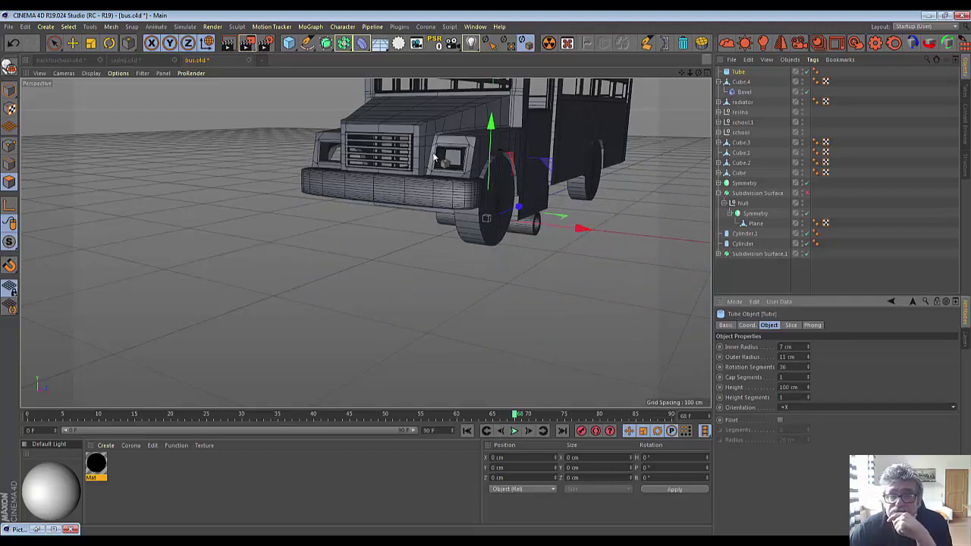
# Move the tube below the bumper in front of the bus and show four viewports.
pyautogui.moveTo(434, 157); pyautogui.dragTo(415, 332)
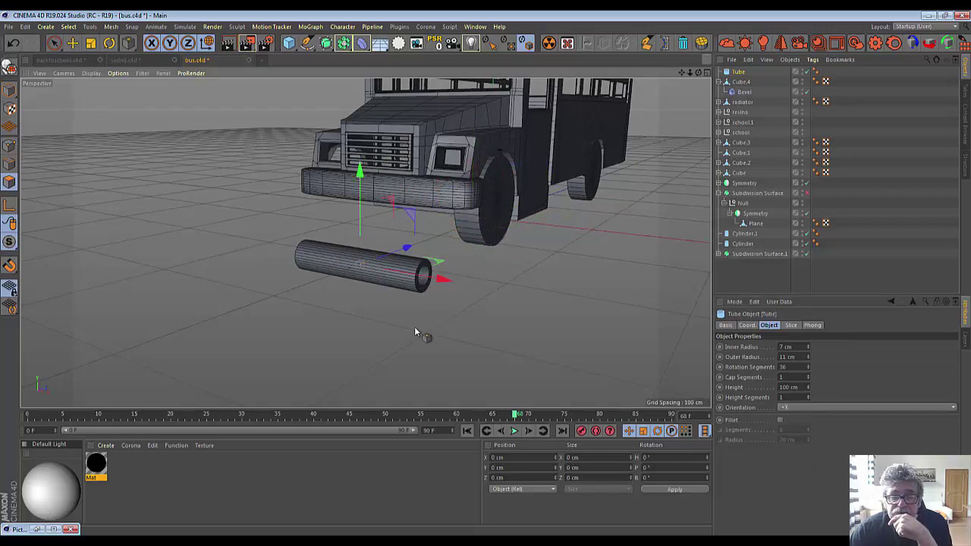
pyautogui.scroll(3, 414, 332)
pyautogui.scroll(2, 414, 332)
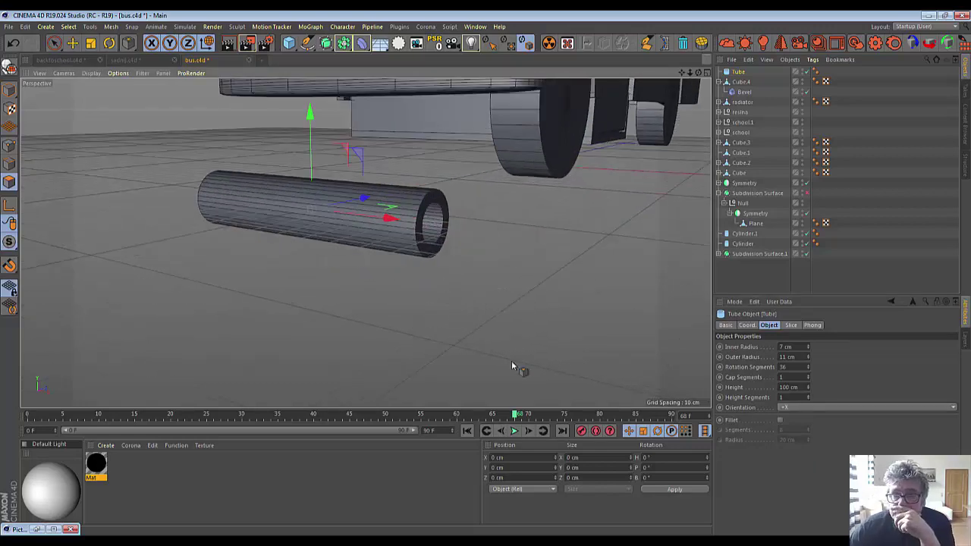
pyautogui.scroll(-2, 428, 117)
pyautogui.scroll(-1, 428, 117)
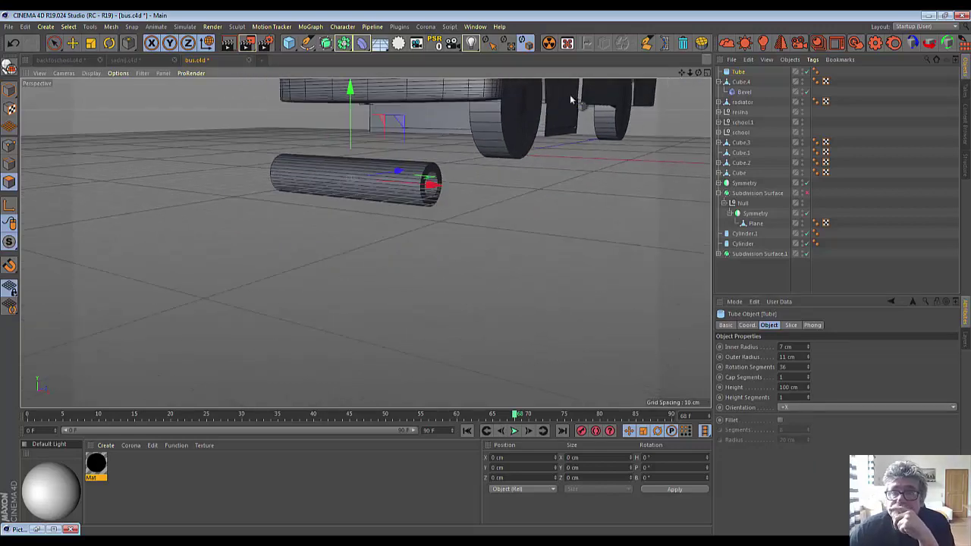
pyautogui.click(706, 73)
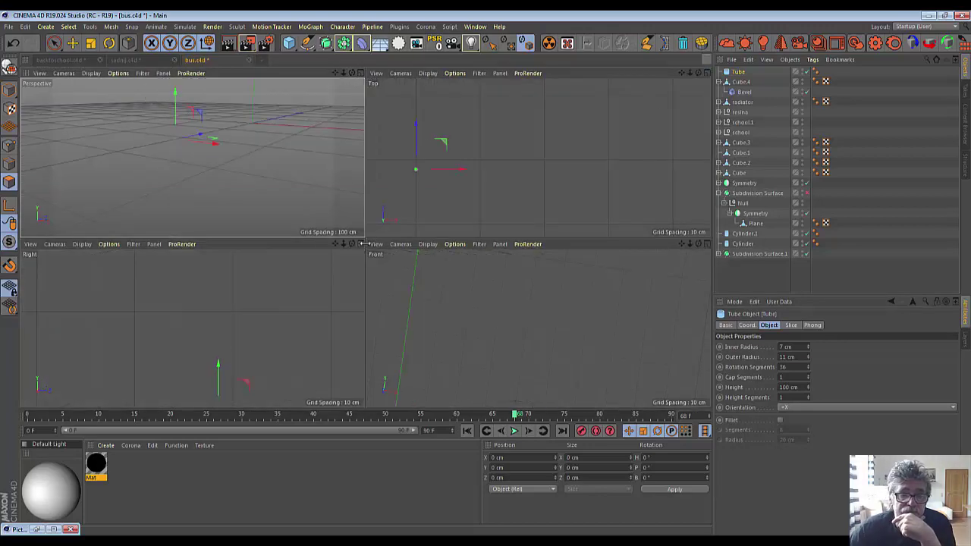
# Move the tube toward the bus front in the side view and frame the headlight.
pyautogui.scroll(2, 251, 345)
pyautogui.scroll(-2, 251, 345)
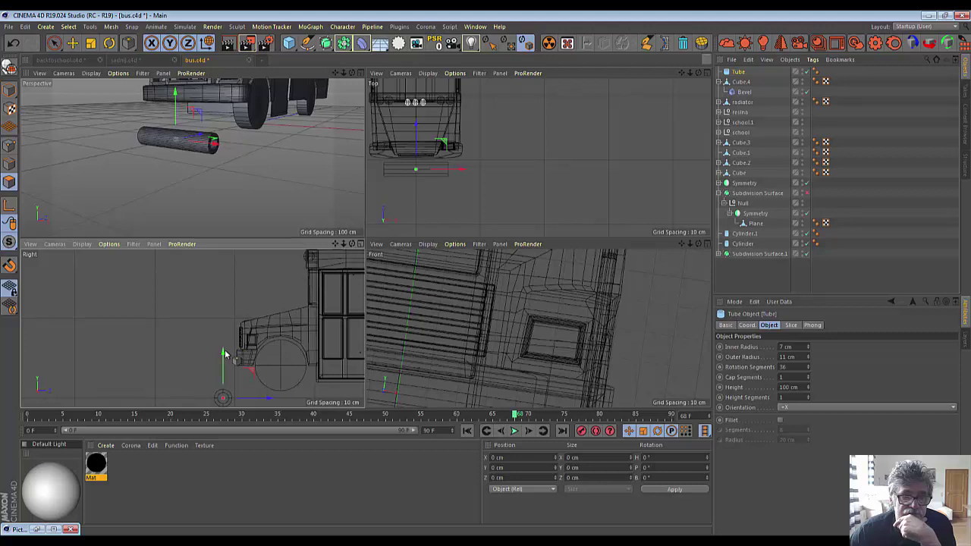
pyautogui.moveTo(228, 354)
pyautogui.mouseDown()
pyautogui.moveTo(245, 303)
pyautogui.moveTo(225, 323)
pyautogui.mouseUp()
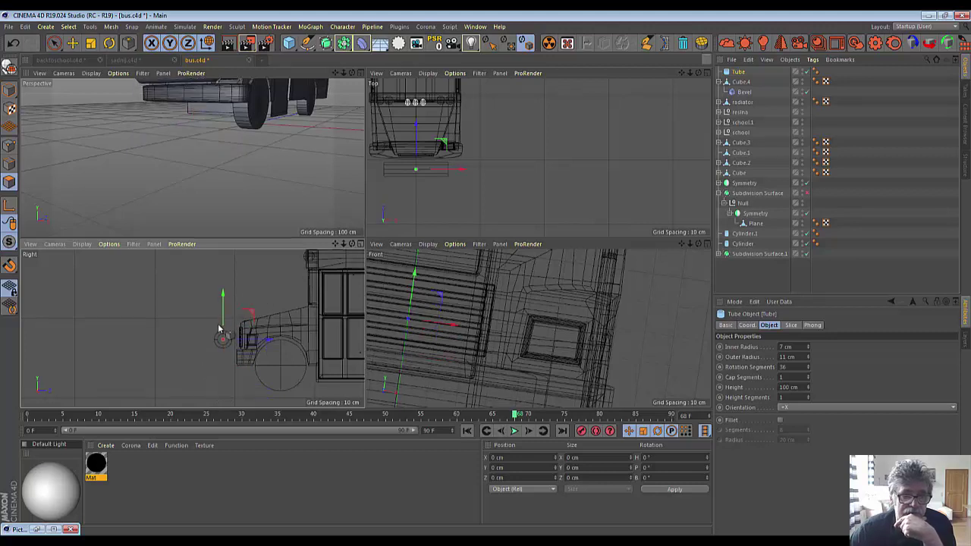
pyautogui.scroll(1, 224, 334)
pyautogui.scroll(1, 223, 348)
pyautogui.scroll(2, 224, 349)
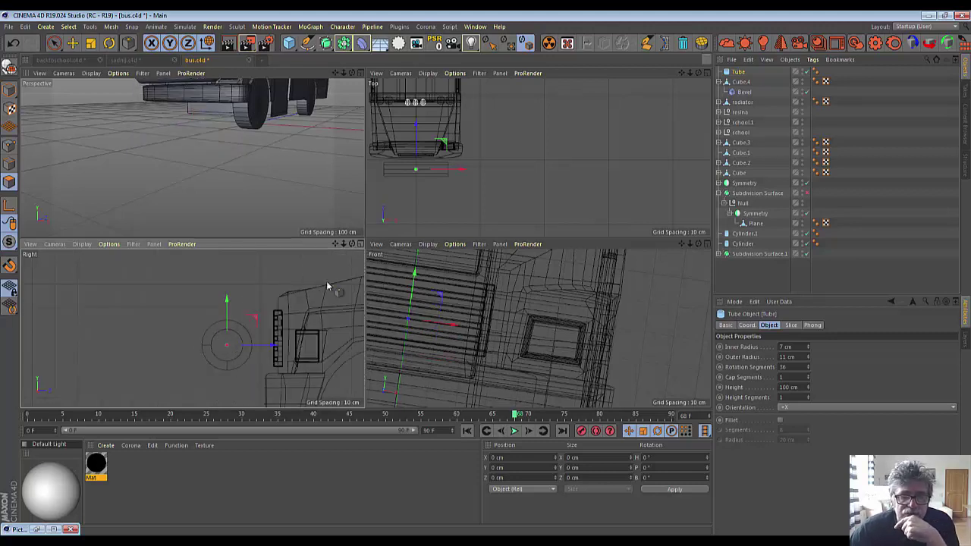
pyautogui.moveTo(335, 245)
pyautogui.mouseDown()
pyautogui.moveTo(192, 328)
pyautogui.moveTo(147, 328)
pyautogui.moveTo(271, 332)
pyautogui.mouseUp()
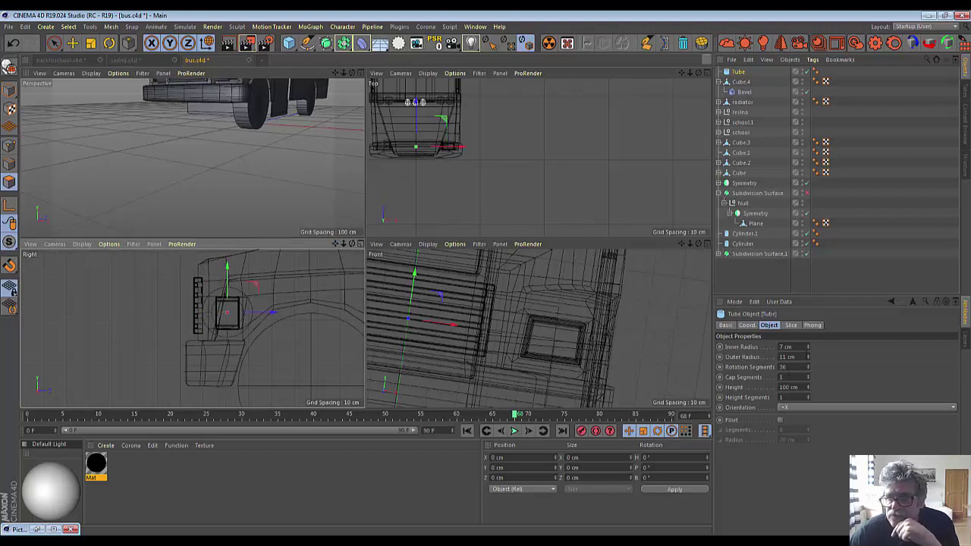
# Set the tube's inner radius to 5 cm and outer radius to 6 cm.
pyautogui.click(808, 349)
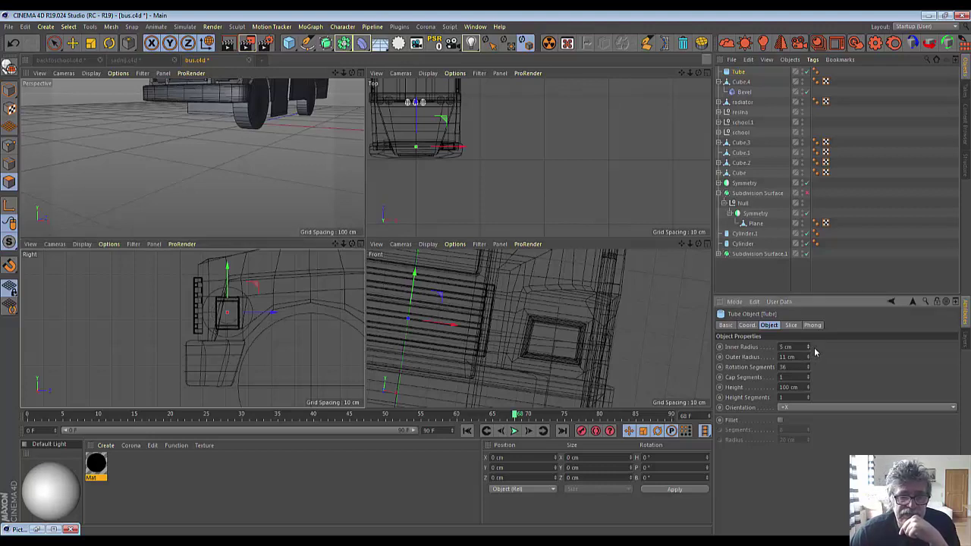
pyautogui.moveTo(809, 359); pyautogui.dragTo(809, 372)
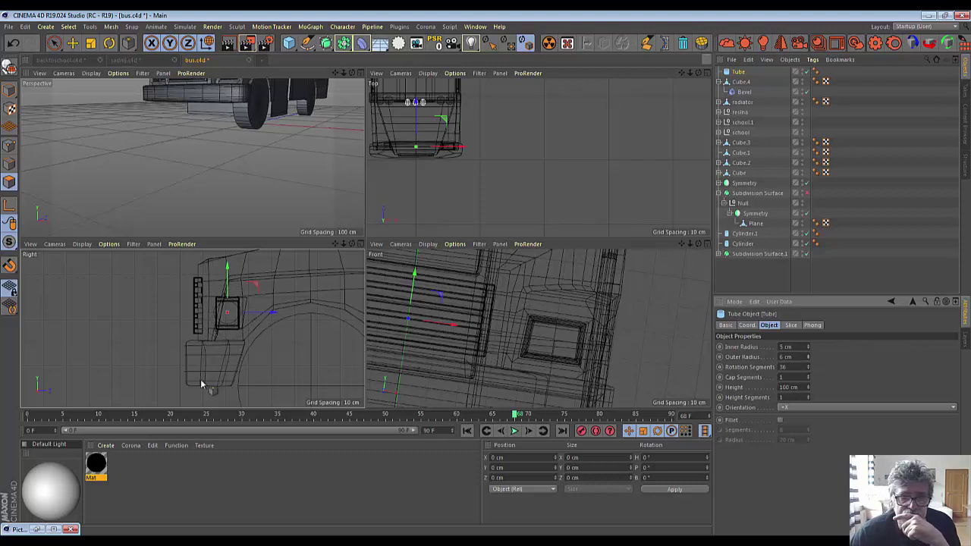
pyautogui.scroll(2, 126, 337)
pyautogui.scroll(2, 126, 337)
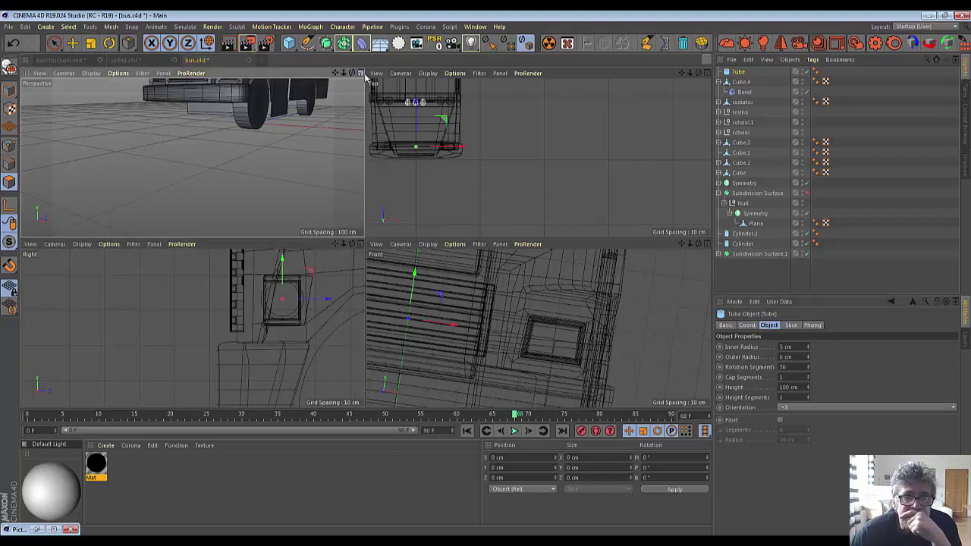
pyautogui.moveTo(336, 76); pyautogui.dragTo(254, 180)
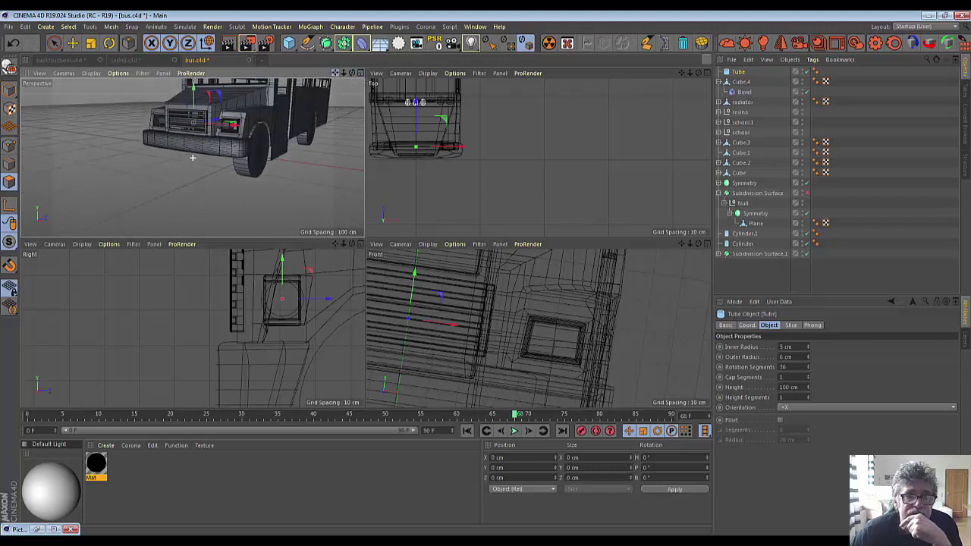
pyautogui.scroll(3, 219, 170)
pyautogui.scroll(-3, 218, 171)
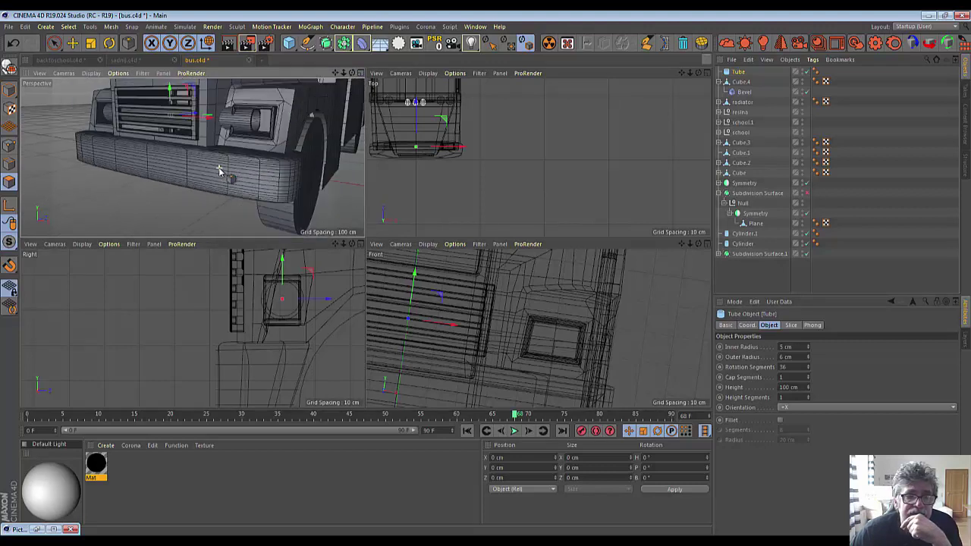
# Shorten the tube to 13 cm and slide it into the fender's headlight opening.
pyautogui.moveTo(202, 120); pyautogui.dragTo(240, 122)
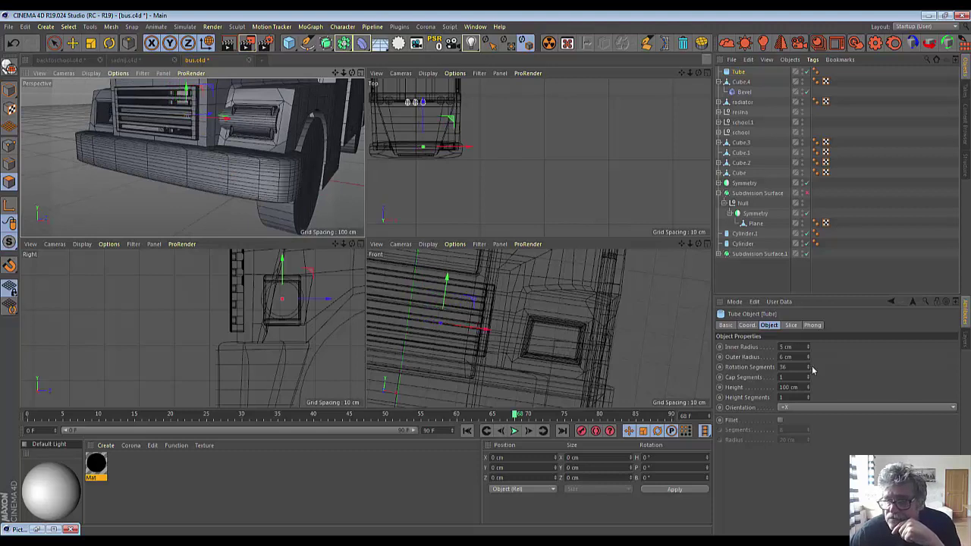
pyautogui.moveTo(809, 388); pyautogui.dragTo(809, 413)
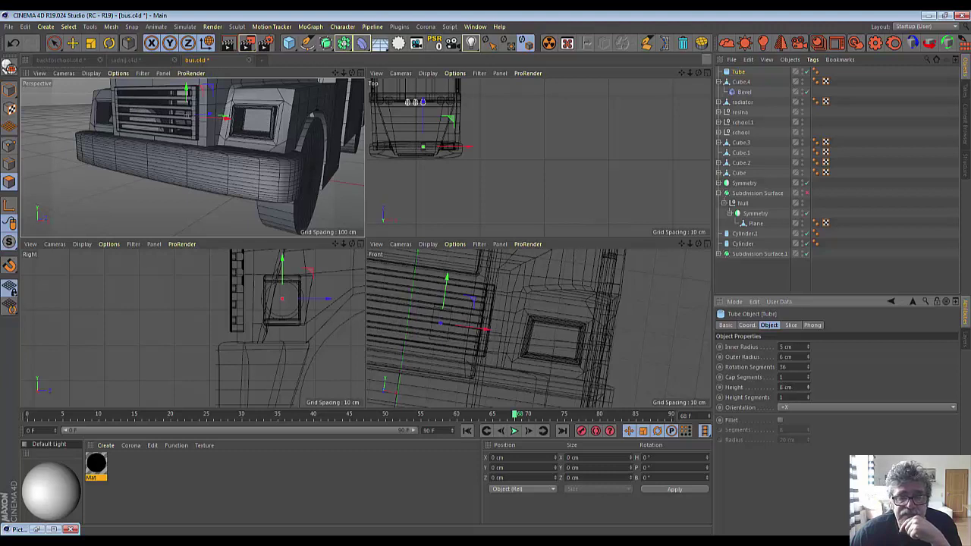
pyautogui.moveTo(809, 388)
pyautogui.mouseDown()
pyautogui.moveTo(809, 380)
pyautogui.moveTo(809, 390)
pyautogui.mouseUp()
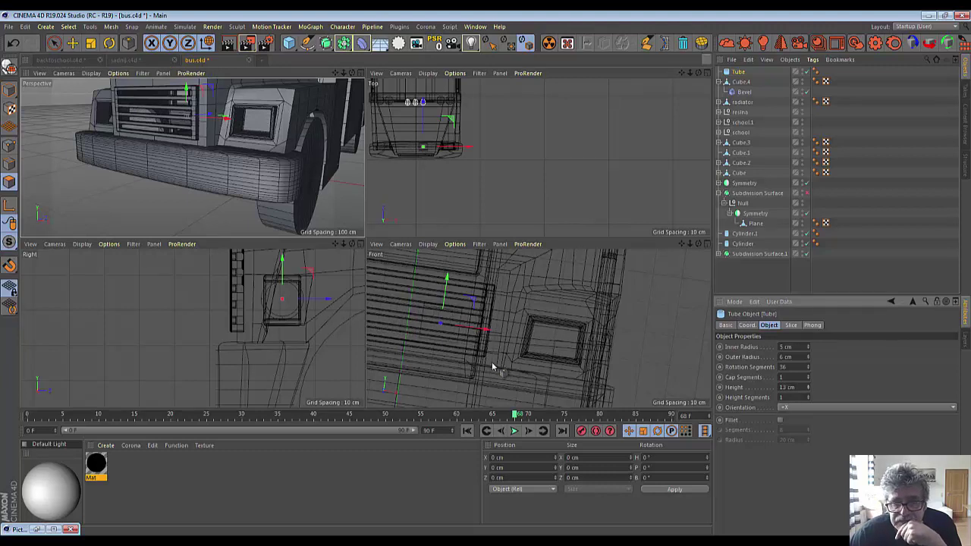
pyautogui.moveTo(488, 334); pyautogui.dragTo(628, 345)
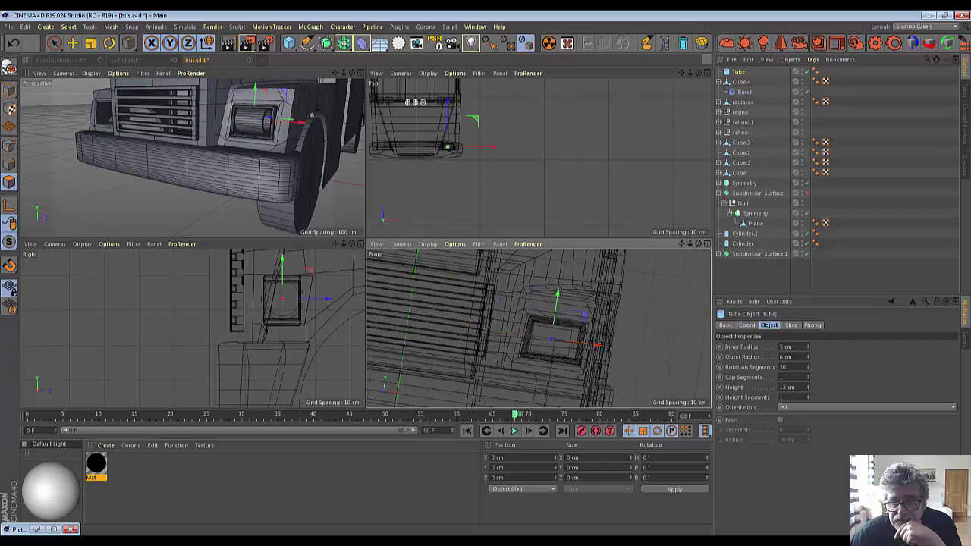
pyautogui.click(706, 243)
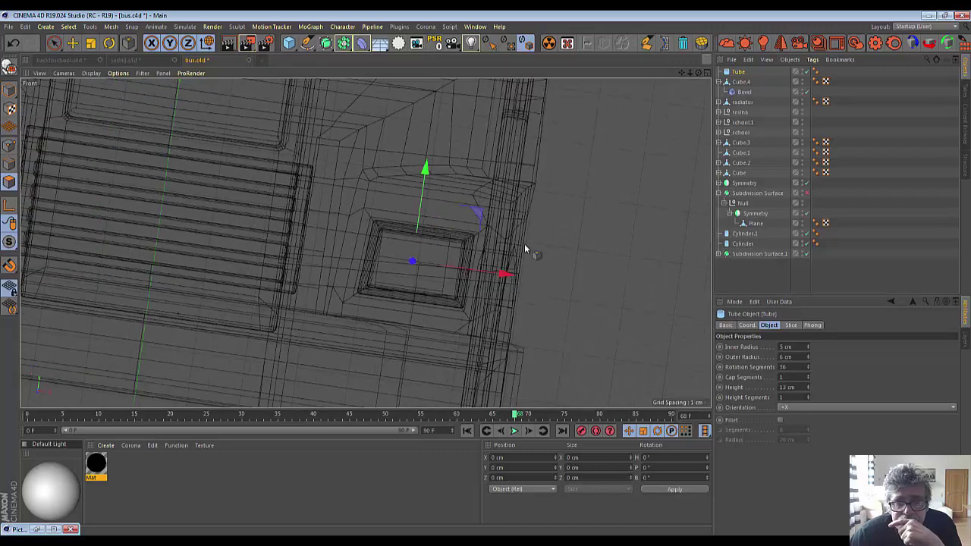
# Center the tube, reduce its inner radius to 4 cm, enlarge the outer radius, lower it slightly.
pyautogui.moveTo(501, 275); pyautogui.dragTo(507, 276)
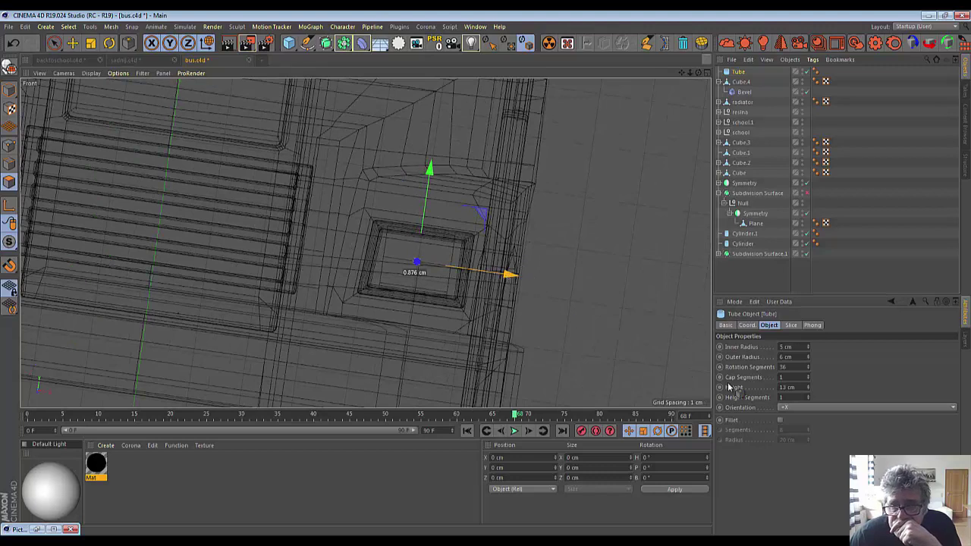
pyautogui.click(809, 350)
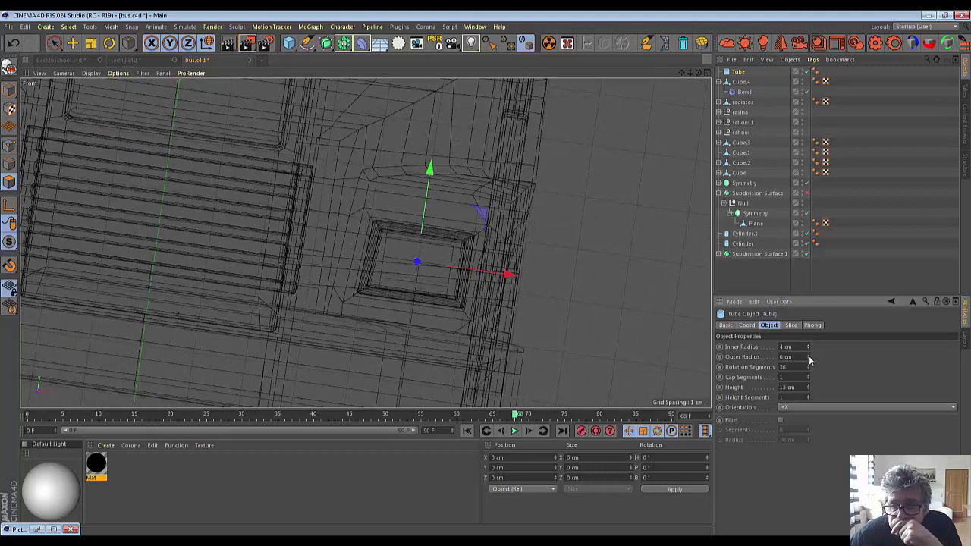
pyautogui.click(808, 358)
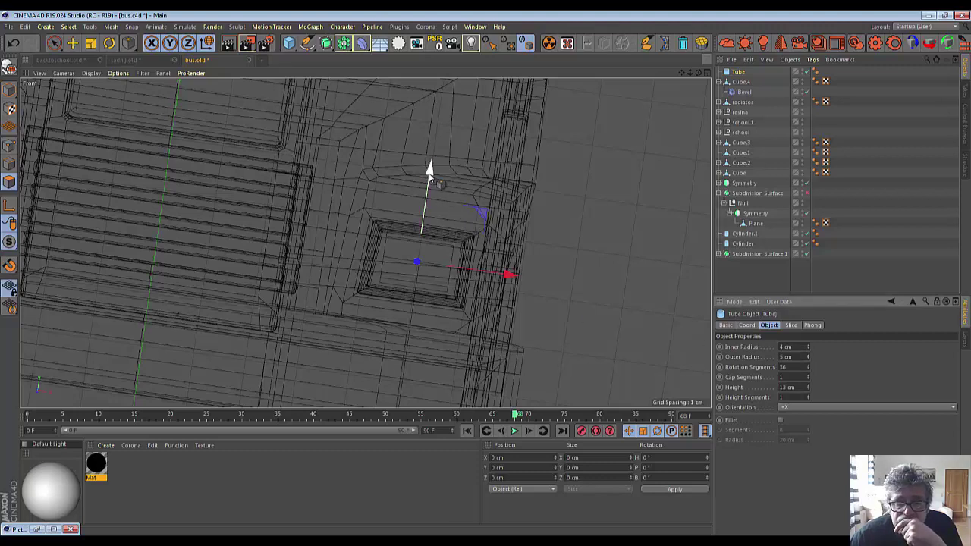
pyautogui.moveTo(429, 173); pyautogui.dragTo(430, 177)
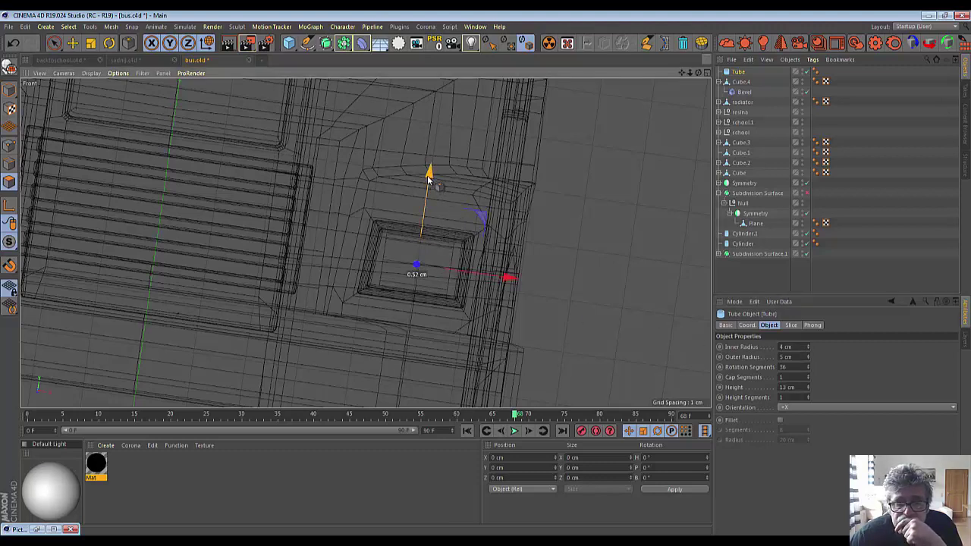
# Raise the tube's height to 18 cm and view the bus front in a maximized Perspective view.
pyautogui.click(809, 389)
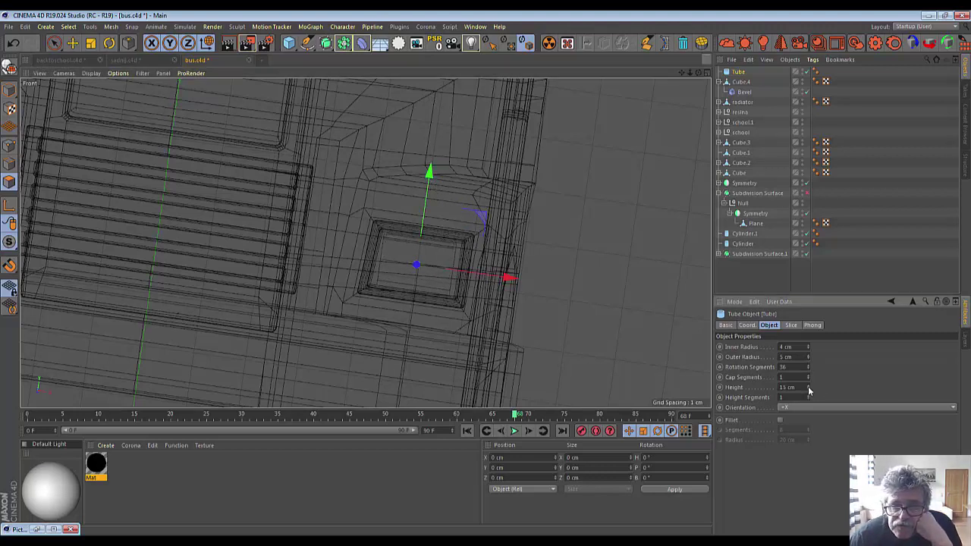
pyautogui.click(808, 389)
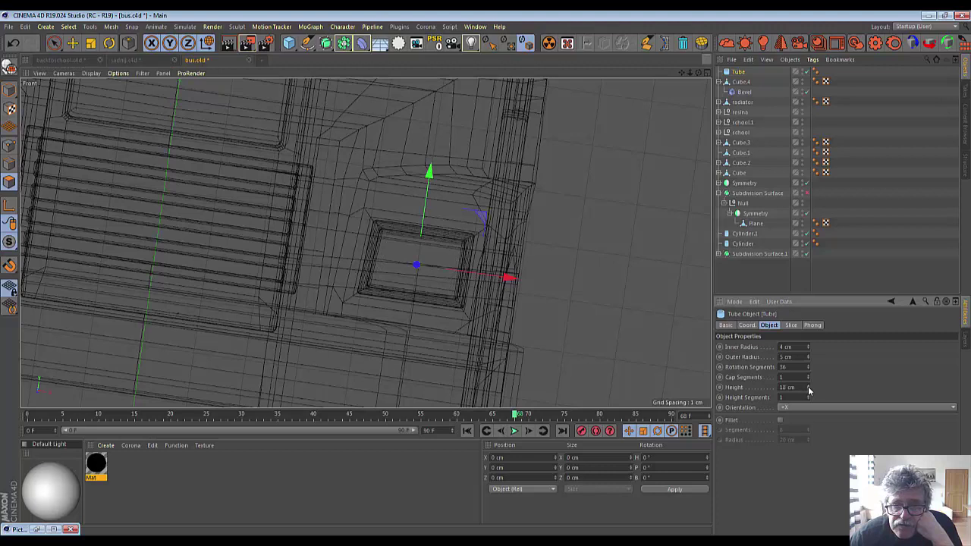
pyautogui.click(707, 73)
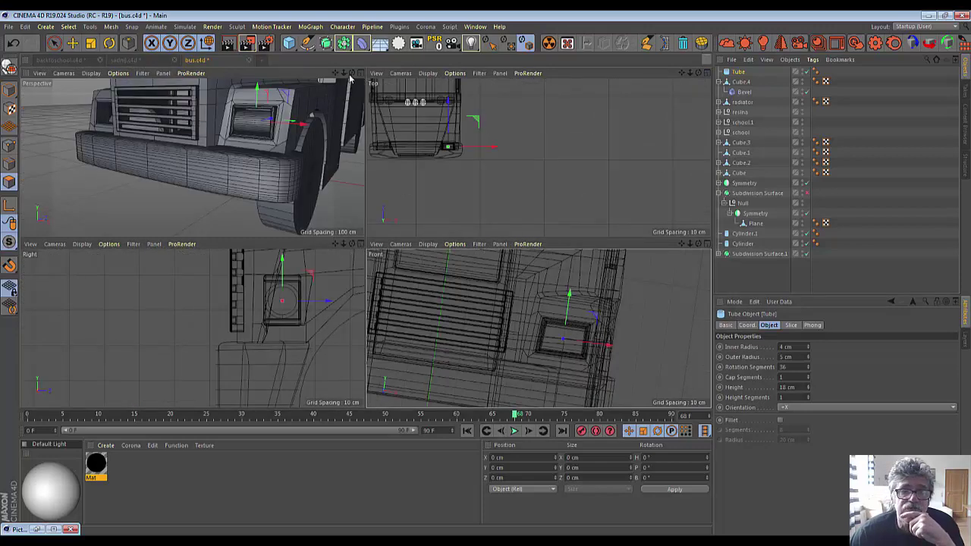
pyautogui.click(360, 73)
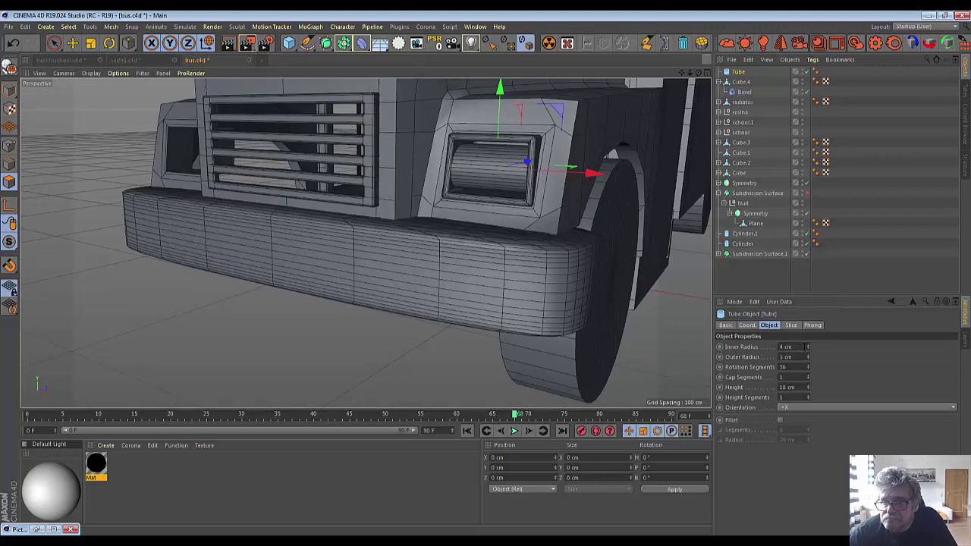
# Set the tube to 3 cm inner and 6 cm outer radius and enable Slice.
pyautogui.click(808, 348)
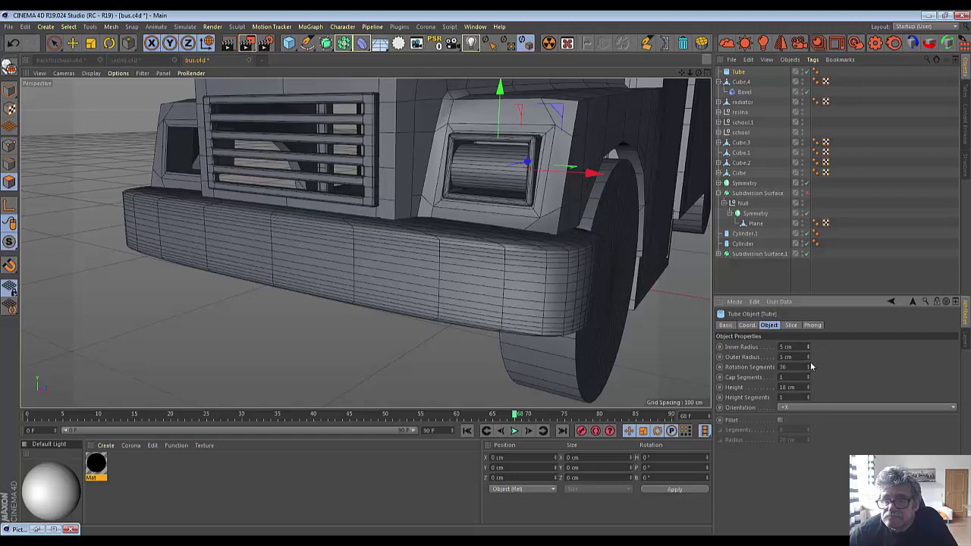
pyautogui.click(808, 356)
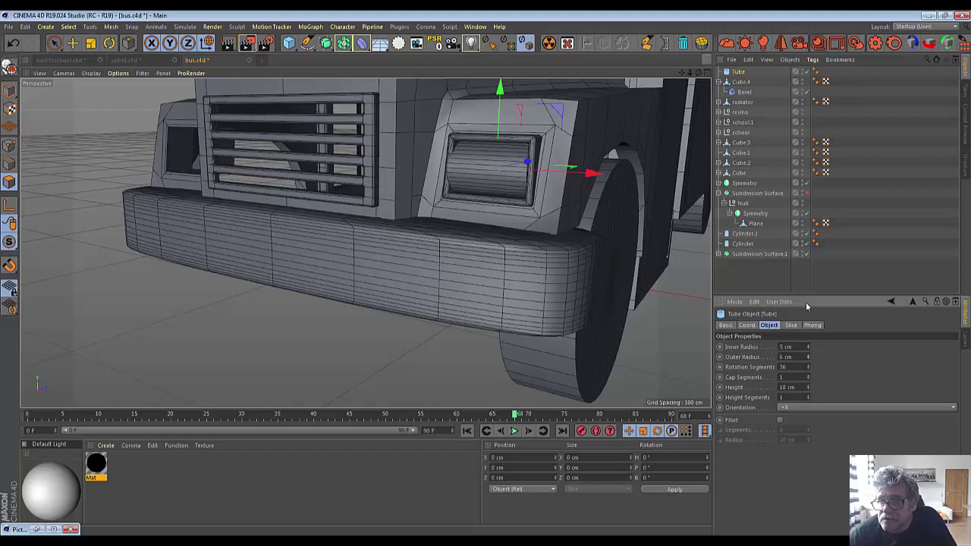
pyautogui.click(791, 325)
pyautogui.click(764, 346)
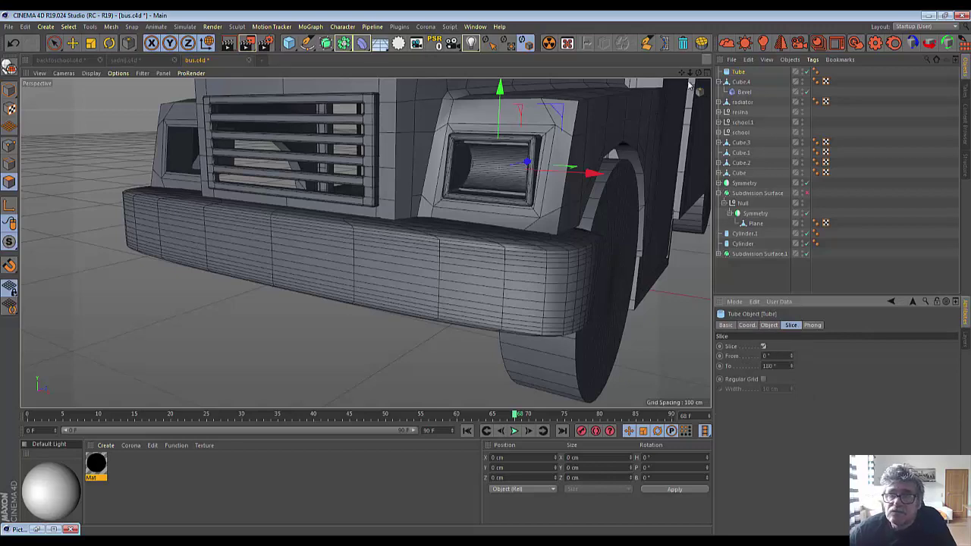
pyautogui.moveTo(701, 72)
pyautogui.mouseDown()
pyautogui.moveTo(496, 167)
pyautogui.moveTo(699, 72)
pyautogui.mouseUp()
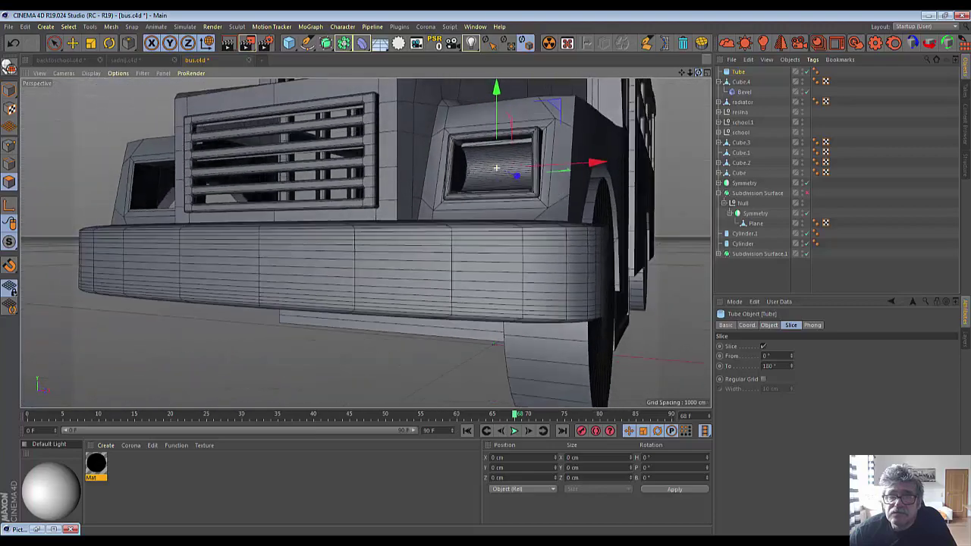
pyautogui.moveTo(699, 73); pyautogui.dragTo(699, 72)
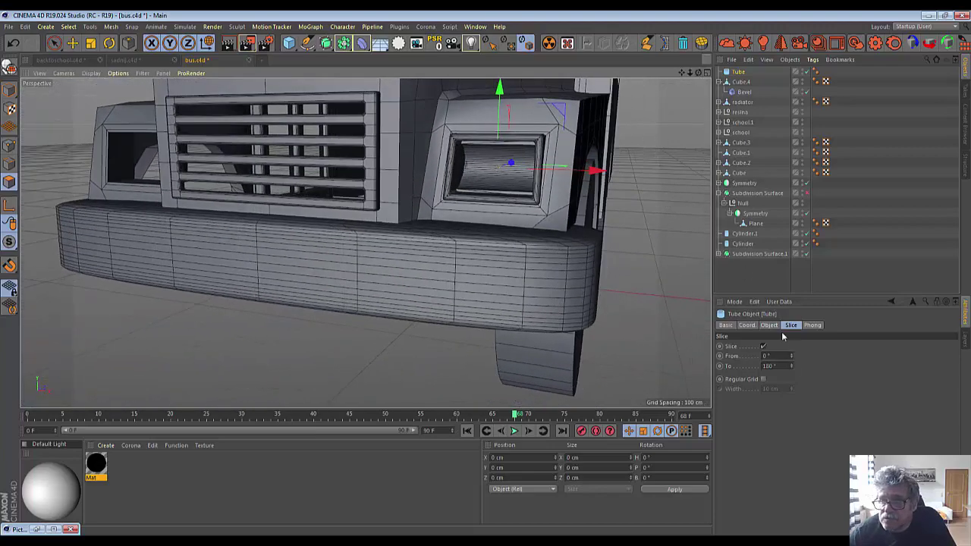
# Widen the inner radius to 6 cm and shift the tube sideways along X in the recess.
pyautogui.click(770, 324)
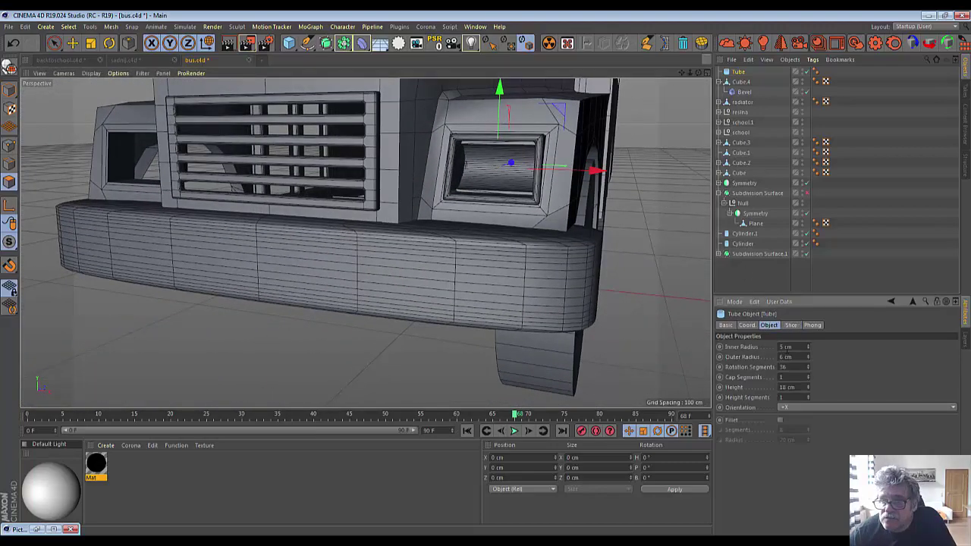
pyautogui.click(809, 346)
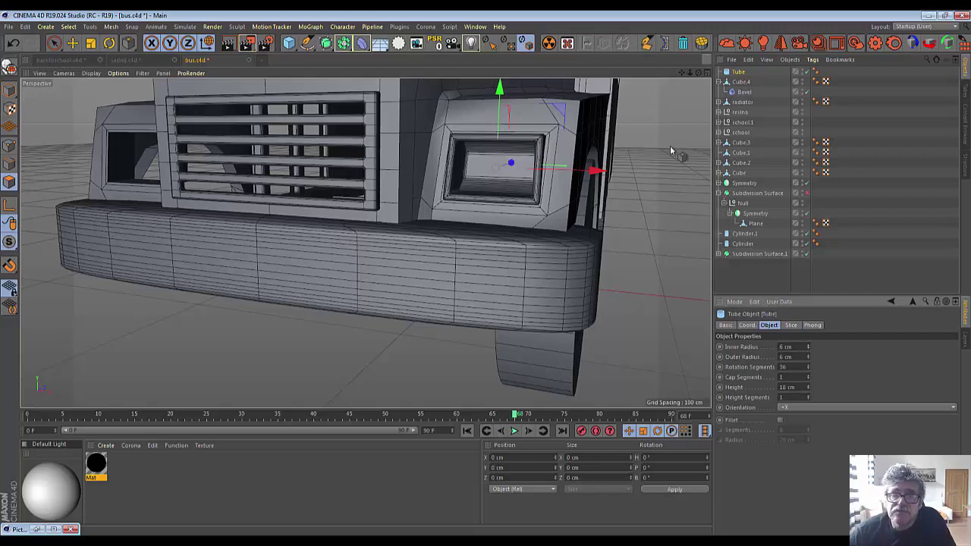
pyautogui.moveTo(696, 74); pyautogui.dragTo(607, 84)
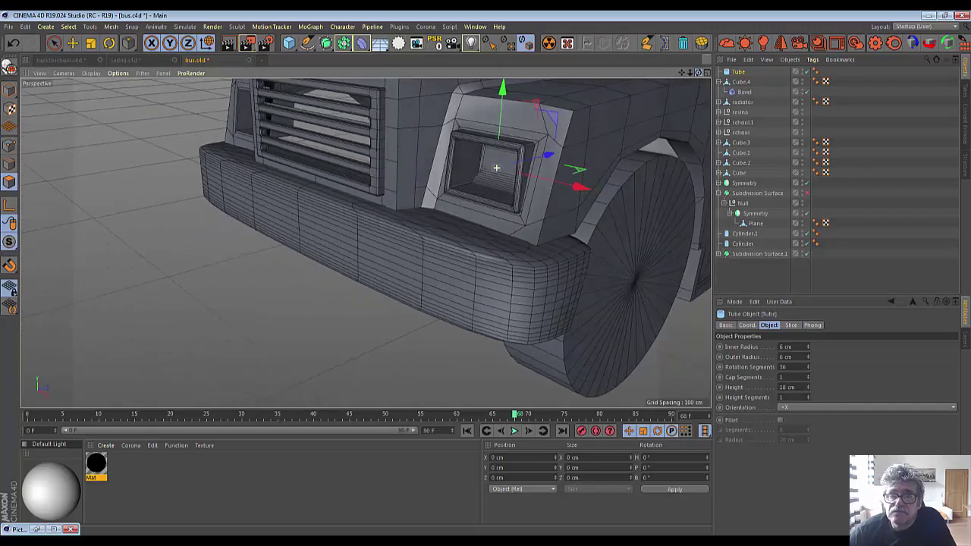
pyautogui.moveTo(689, 72); pyautogui.dragTo(690, 82)
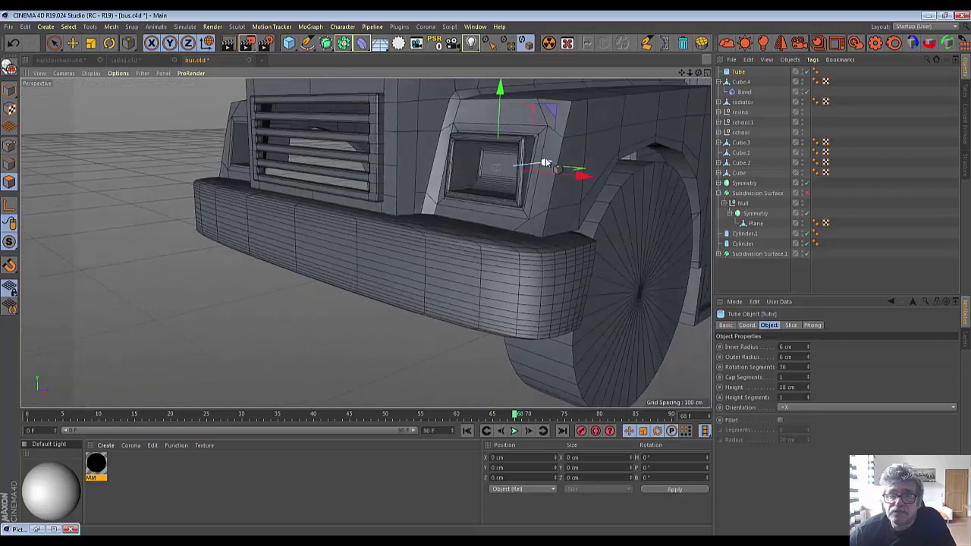
pyautogui.moveTo(545, 158); pyautogui.dragTo(531, 163)
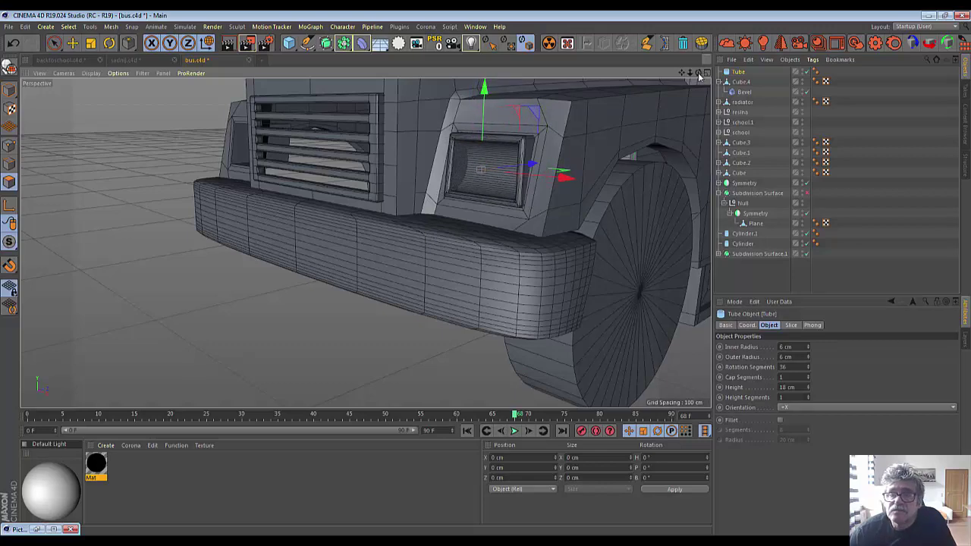
pyautogui.moveTo(699, 76)
pyautogui.mouseDown()
pyautogui.moveTo(607, 95)
pyautogui.moveTo(646, 116)
pyautogui.mouseUp()
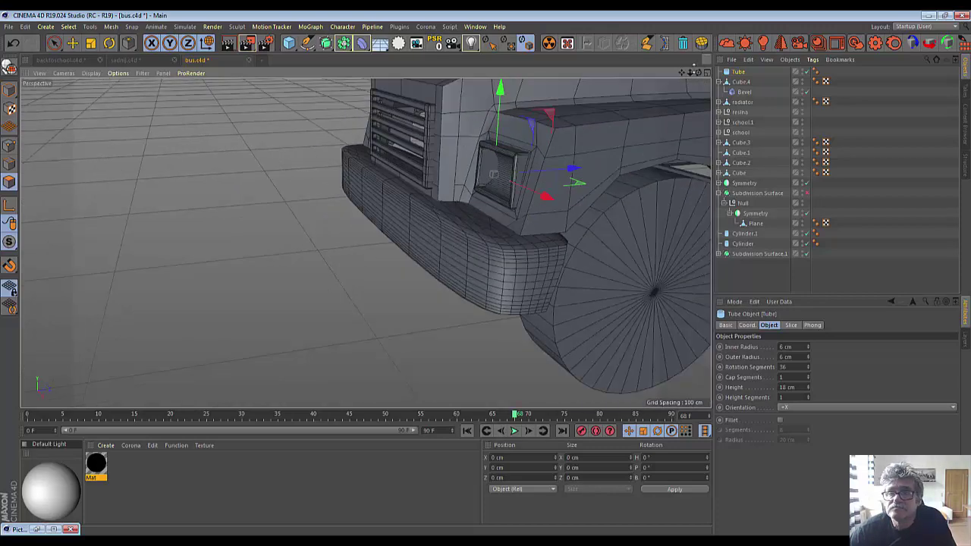
pyautogui.moveTo(683, 73); pyautogui.dragTo(698, 73)
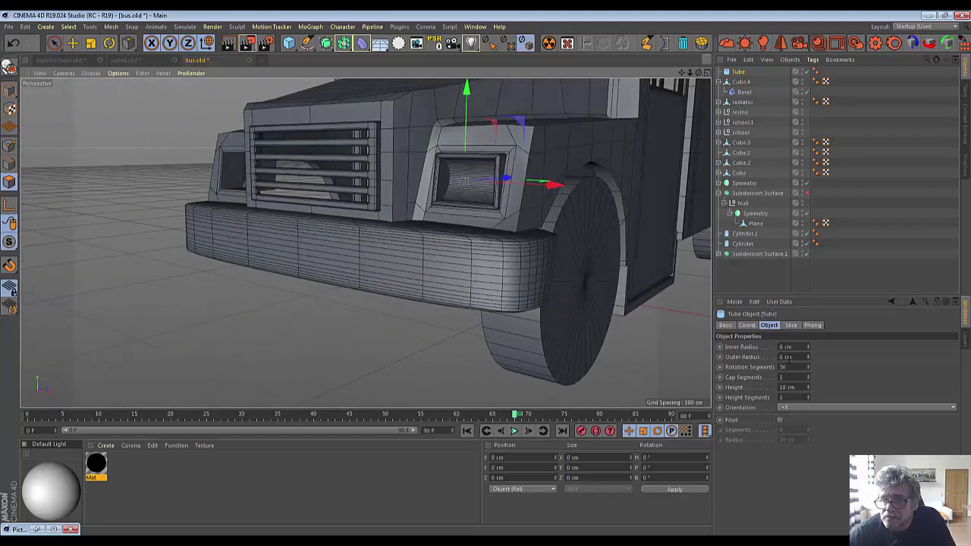
# Set the tube's outer radius to 6.5 cm, undoing a mistaken radius entry.
pyautogui.click(786, 357)
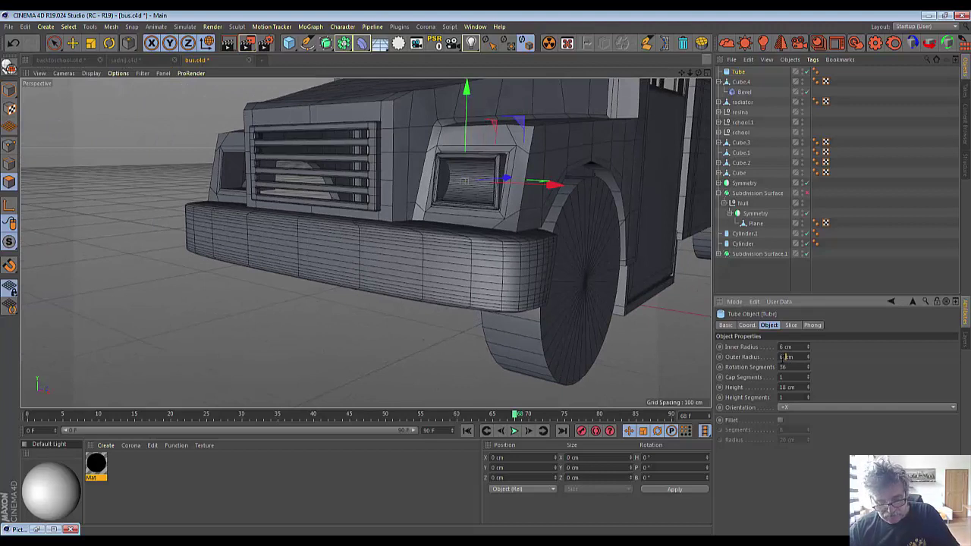
pyautogui.write('6.5.5')
pyautogui.press('Return')
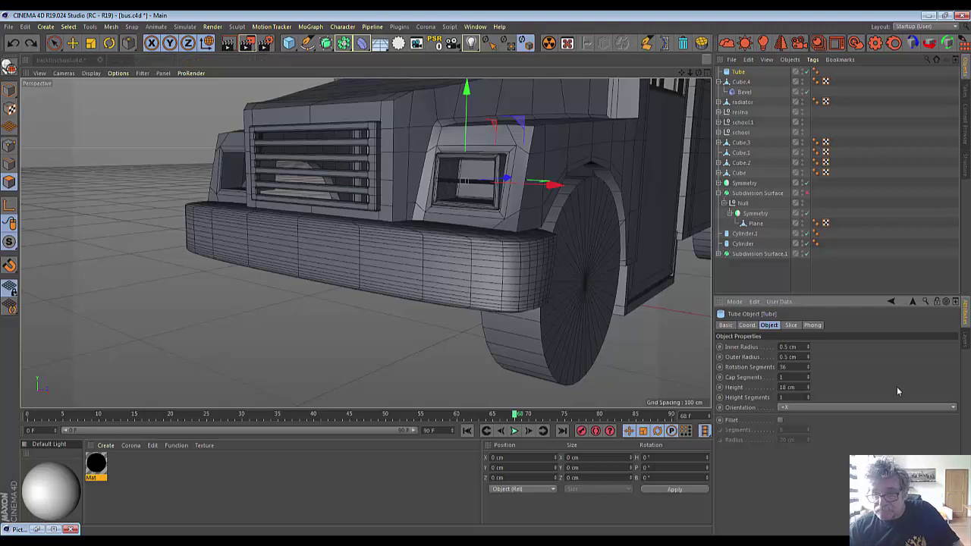
pyautogui.hotkey('ctrl', 'z')
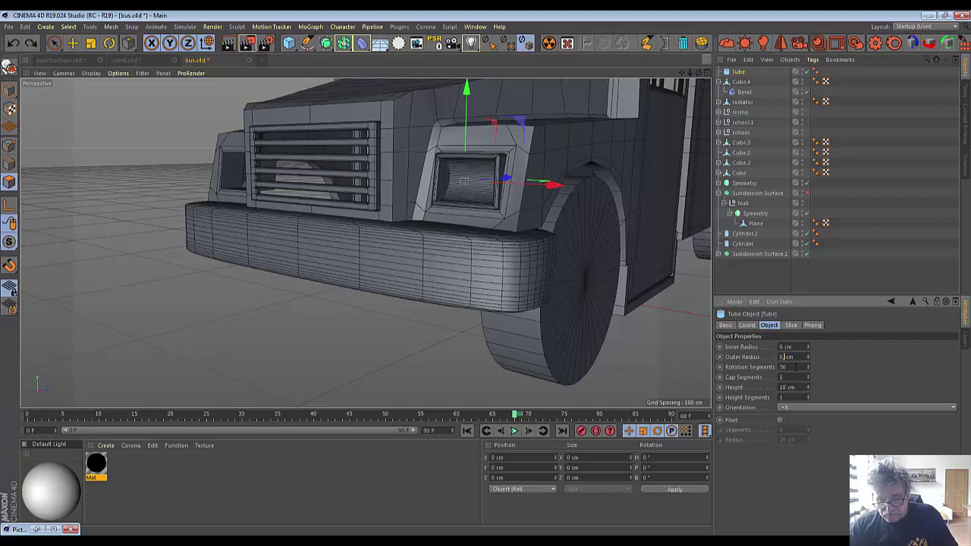
pyautogui.write('5')
pyautogui.press('Return')
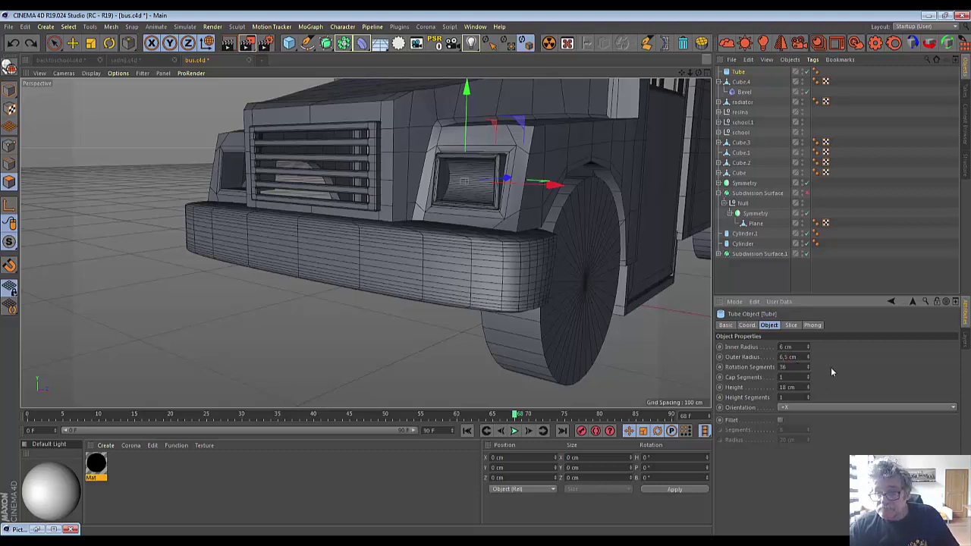
pyautogui.scroll(-2, 642, 296)
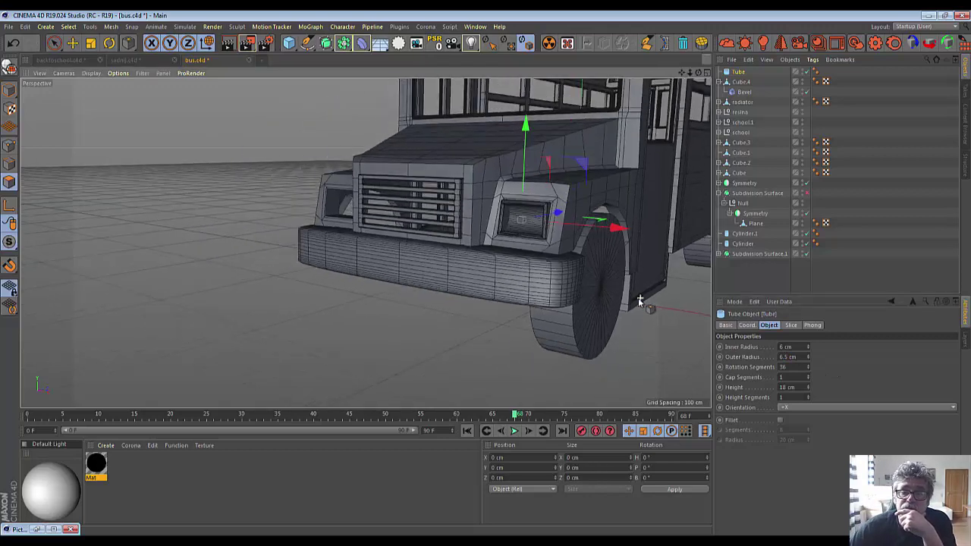
pyautogui.scroll(-2, 638, 297)
pyautogui.scroll(-2, 607, 282)
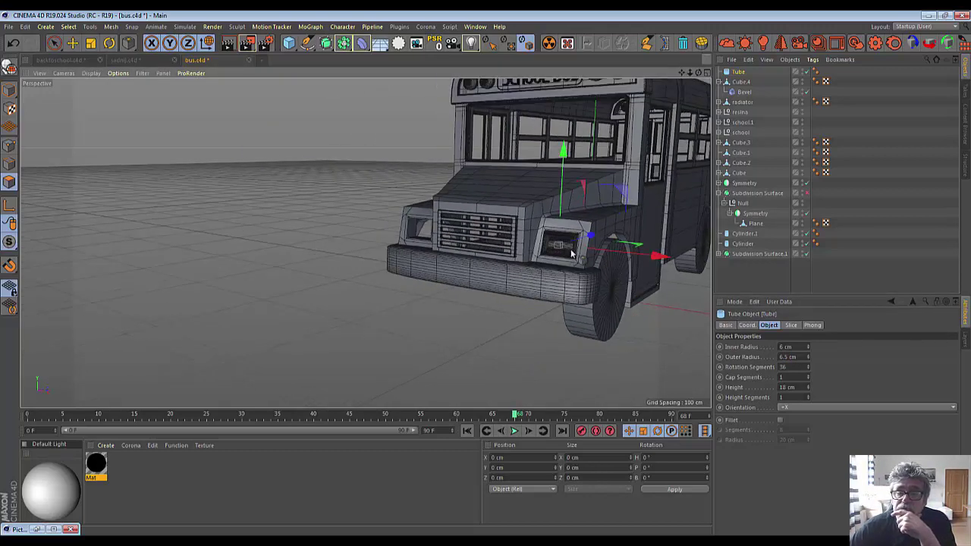
pyautogui.scroll(2, 599, 258)
pyautogui.scroll(2, 611, 167)
pyautogui.scroll(2, 611, 164)
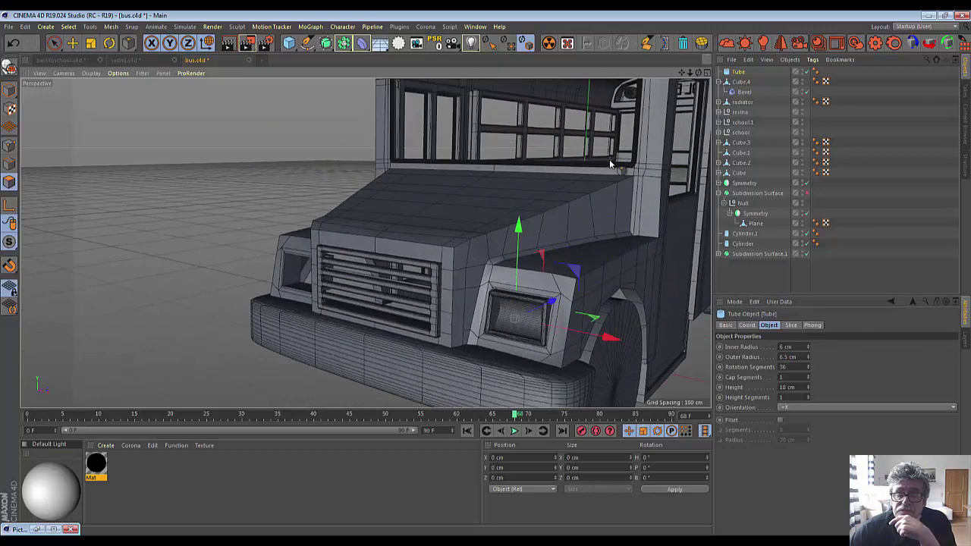
pyautogui.scroll(-2, 611, 164)
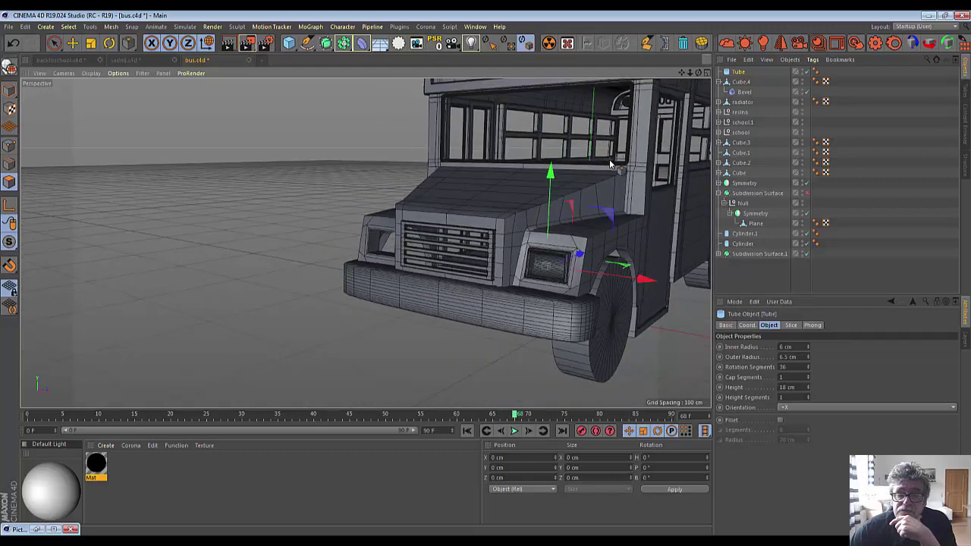
# Page through the bus1–bus4 reference screenshots in Windows Photo Viewer, then return to Cinema 4D.
pyautogui.hotkey('alt', 'Tab')
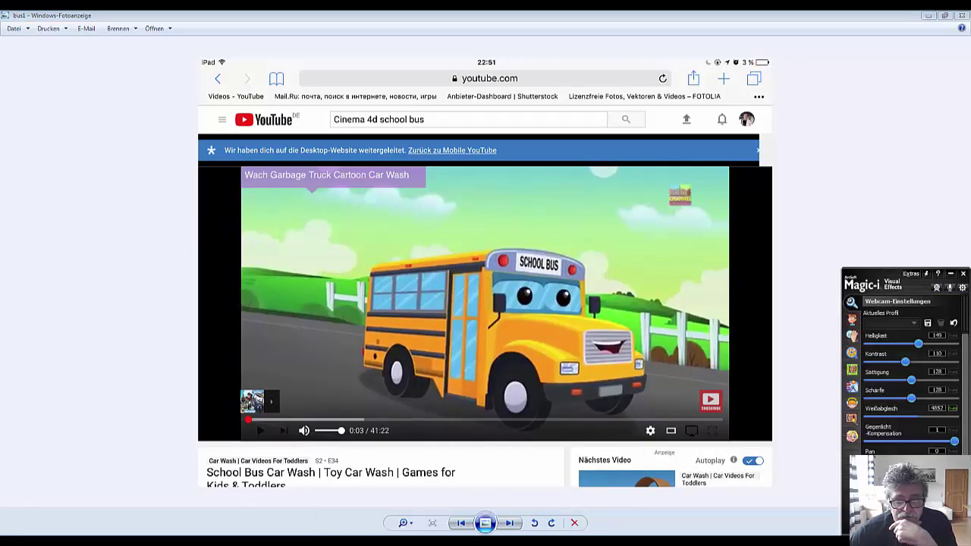
pyautogui.click(510, 523)
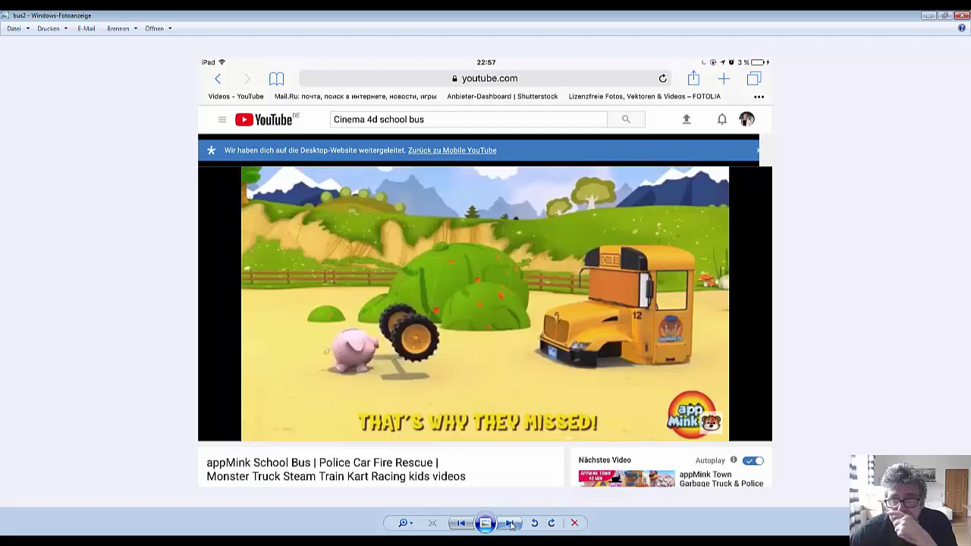
pyautogui.click(511, 524)
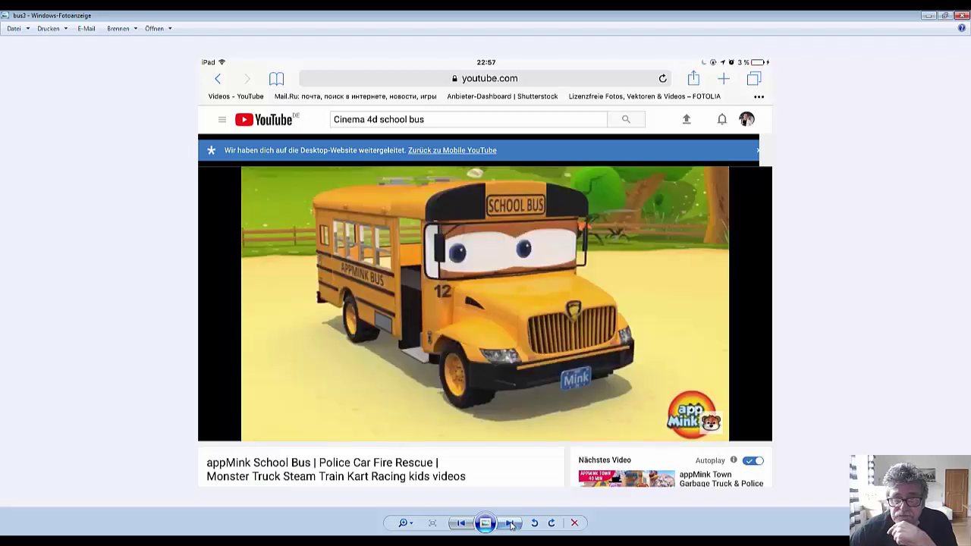
pyautogui.click(511, 524)
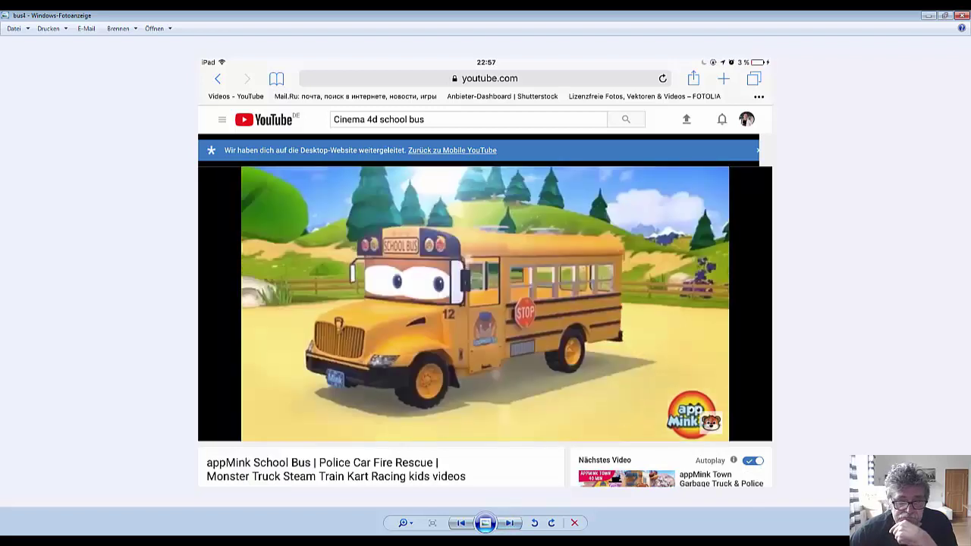
pyautogui.hotkey('alt', 'Tab')
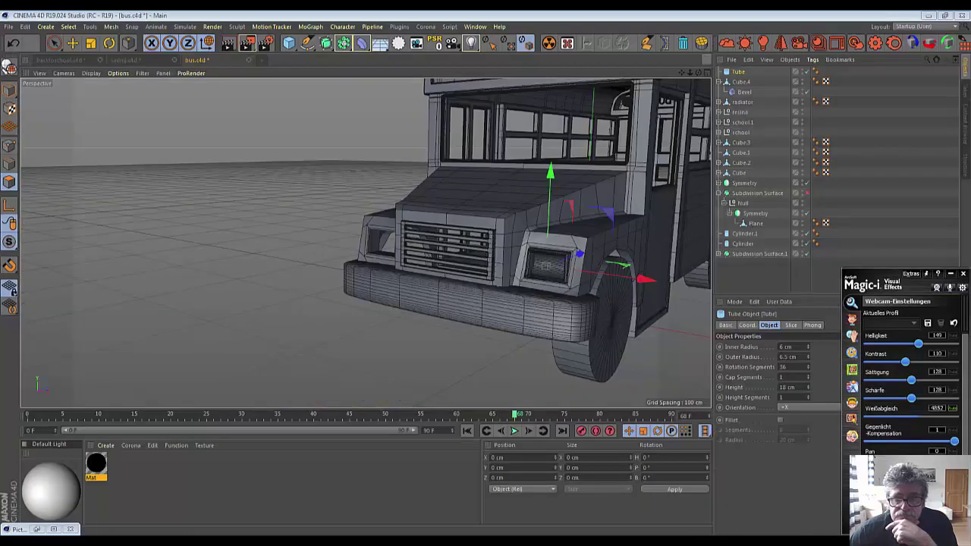
# Pan the view toward the bus side and bring up the primitives palette.
pyautogui.moveTo(685, 73); pyautogui.dragTo(672, 72)
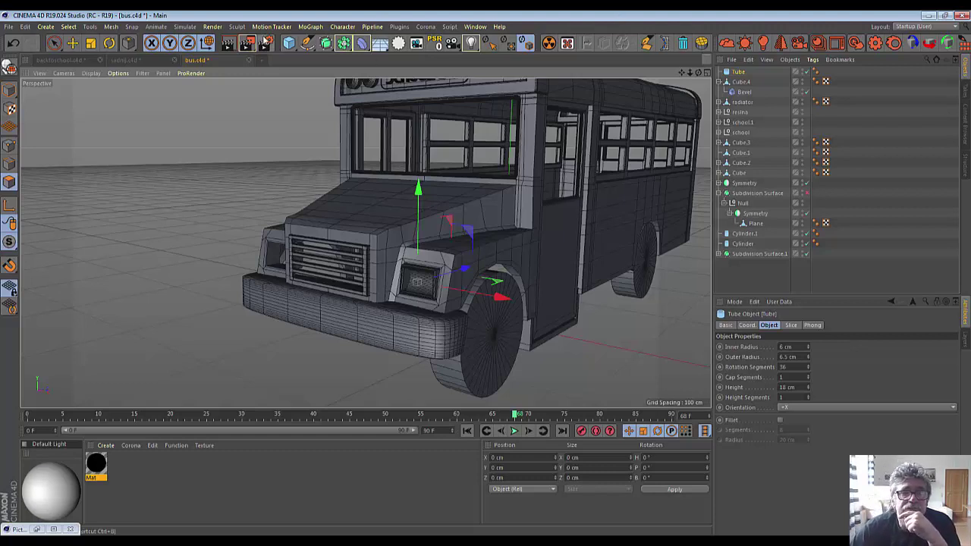
pyautogui.click(288, 43)
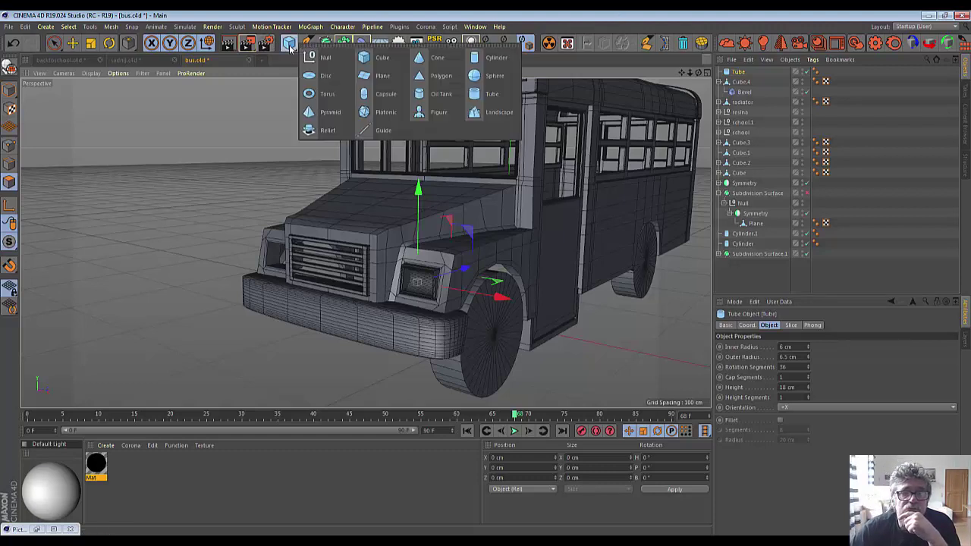
# Add a new cube, narrow it to a thin slab, and move it up toward the bus front.
pyautogui.click(365, 60)
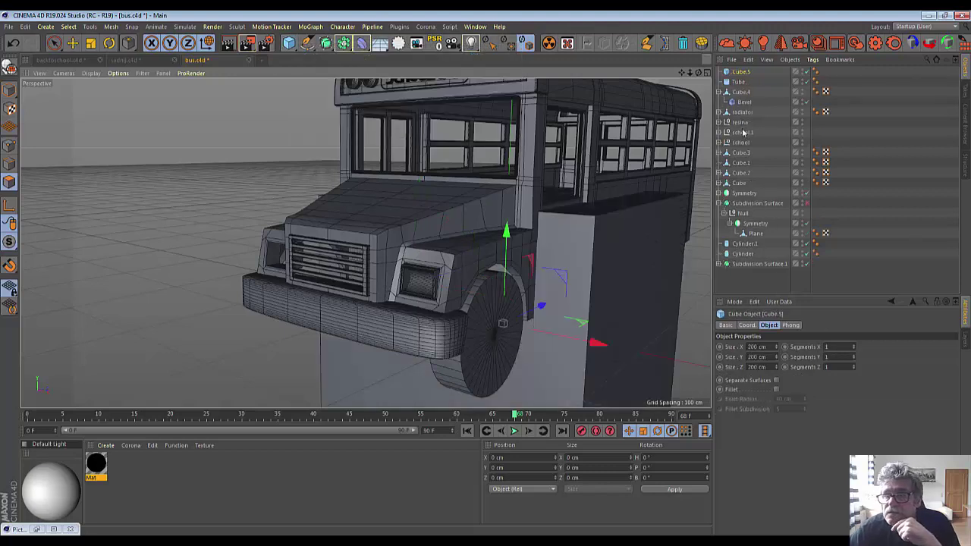
pyautogui.moveTo(776, 347)
pyautogui.mouseDown()
pyautogui.moveTo(740, 347)
pyautogui.moveTo(747, 358)
pyautogui.mouseUp()
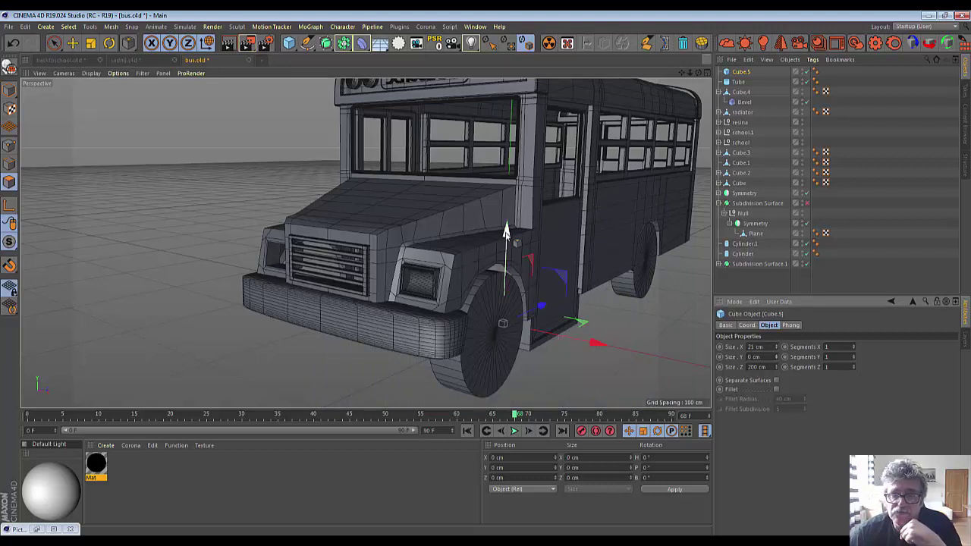
pyautogui.moveTo(506, 227); pyautogui.dragTo(497, 184)
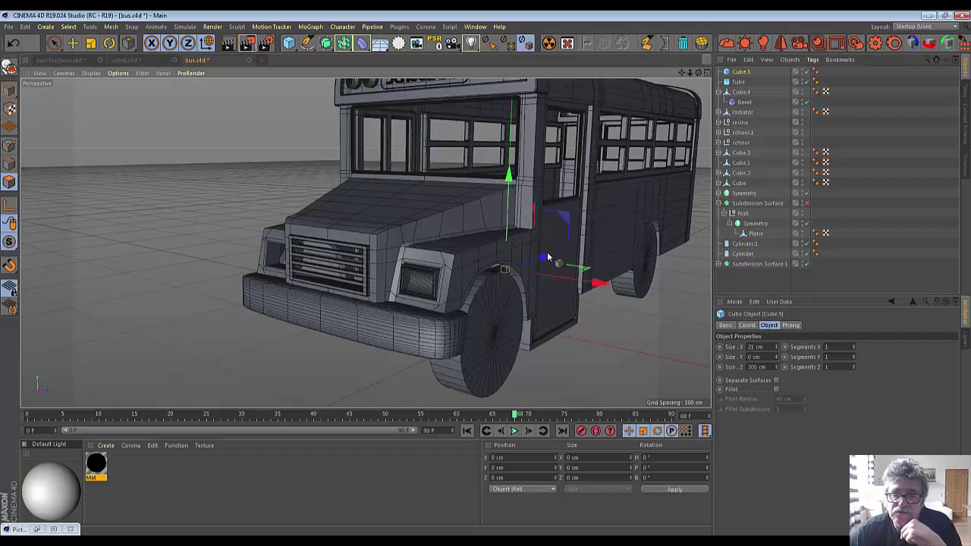
pyautogui.moveTo(531, 262); pyautogui.dragTo(460, 283)
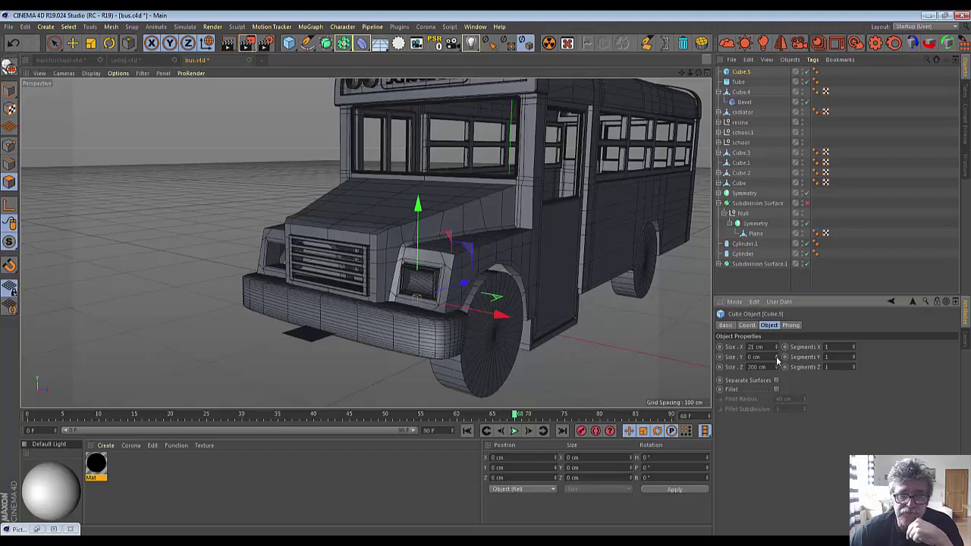
# Give the slab 5 cm thickness, shorten its depth, and position it at the fender headlight.
pyautogui.moveTo(775, 358); pyautogui.dragTo(775, 351)
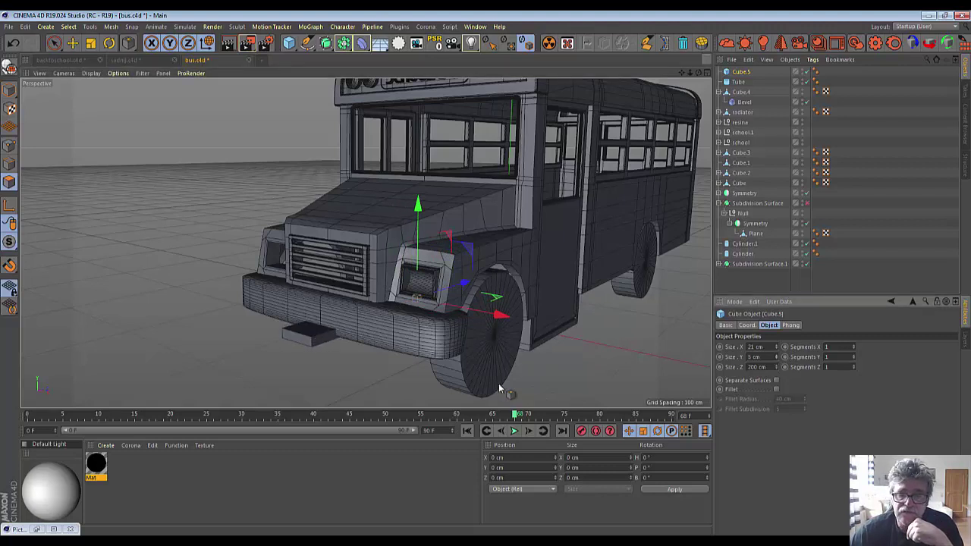
pyautogui.moveTo(513, 325); pyautogui.dragTo(593, 332)
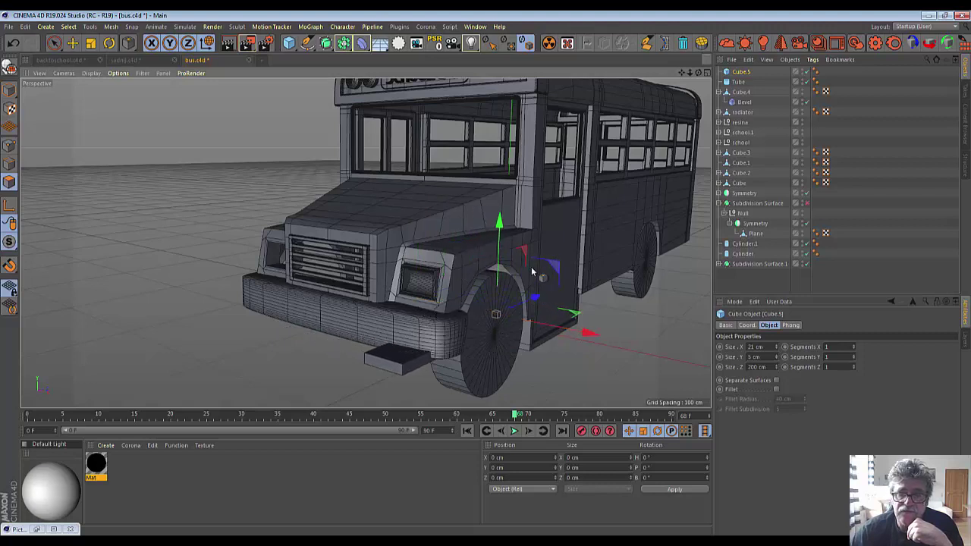
pyautogui.moveTo(494, 227)
pyautogui.mouseDown()
pyautogui.moveTo(468, 168)
pyautogui.moveTo(463, 182)
pyautogui.mouseUp()
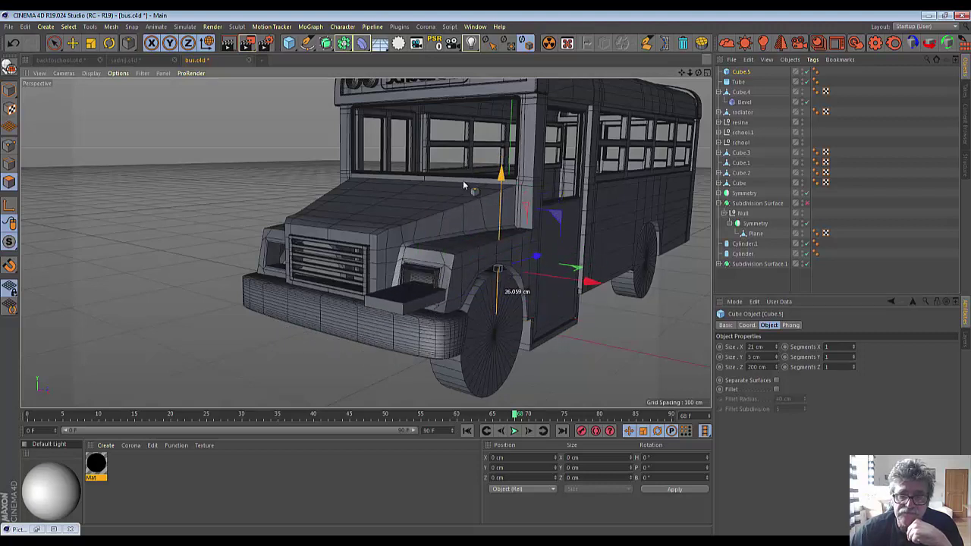
pyautogui.moveTo(586, 276); pyautogui.dragTo(576, 276)
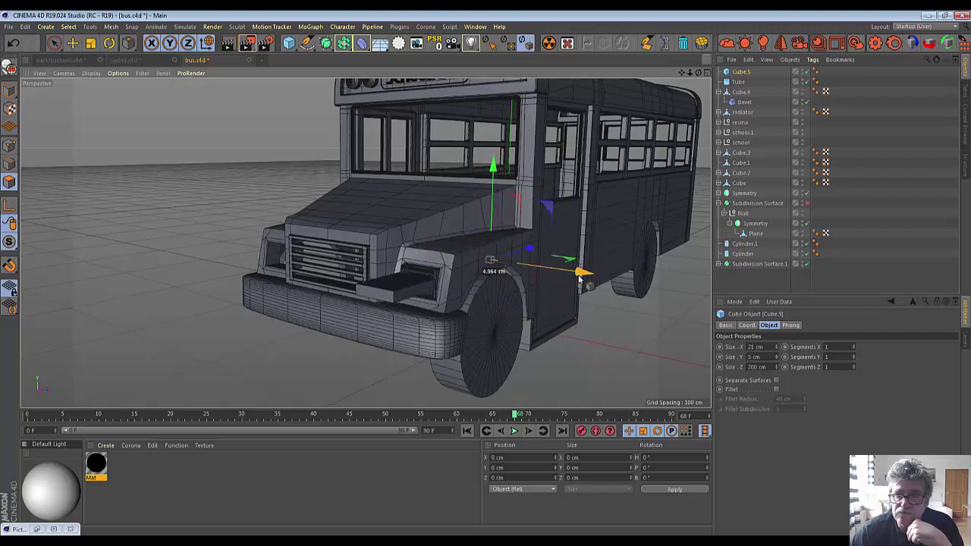
pyautogui.moveTo(774, 369); pyautogui.dragTo(729, 368)
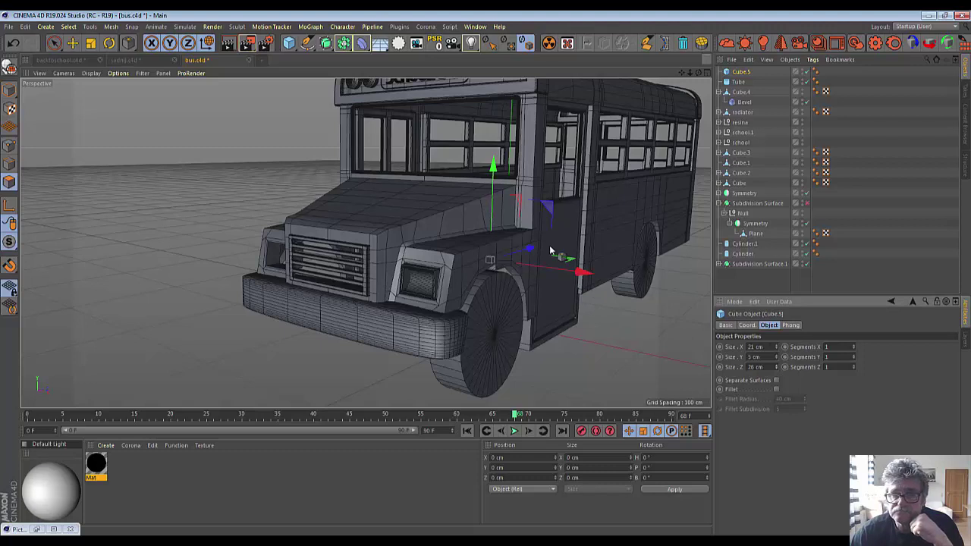
pyautogui.moveTo(540, 254); pyautogui.dragTo(413, 279)
# Resize the headlight cube to 20 cm deep and 10 cm wide, then settle it into the fender recess.
pyautogui.scroll(2, 398, 274)
pyautogui.scroll(3, 394, 273)
pyautogui.scroll(2, 394, 273)
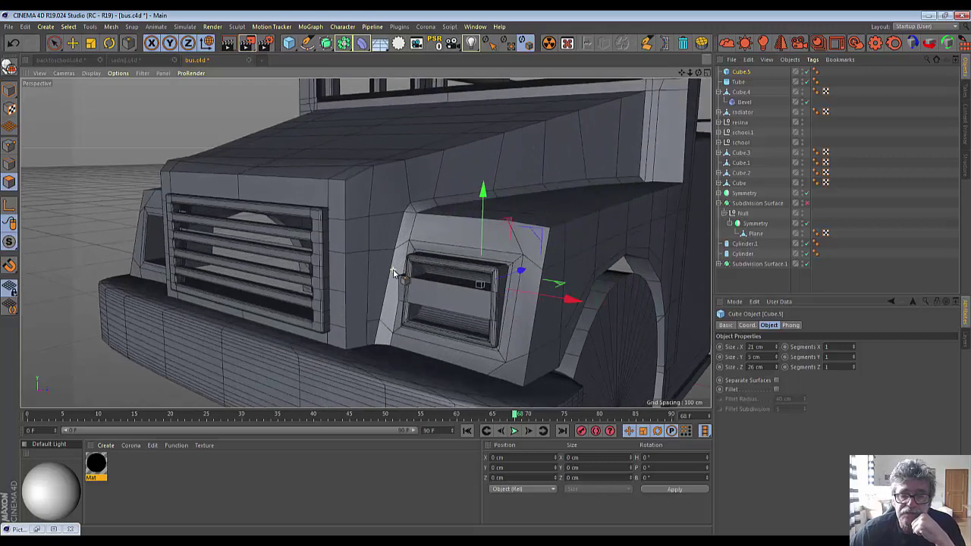
pyautogui.scroll(2, 394, 273)
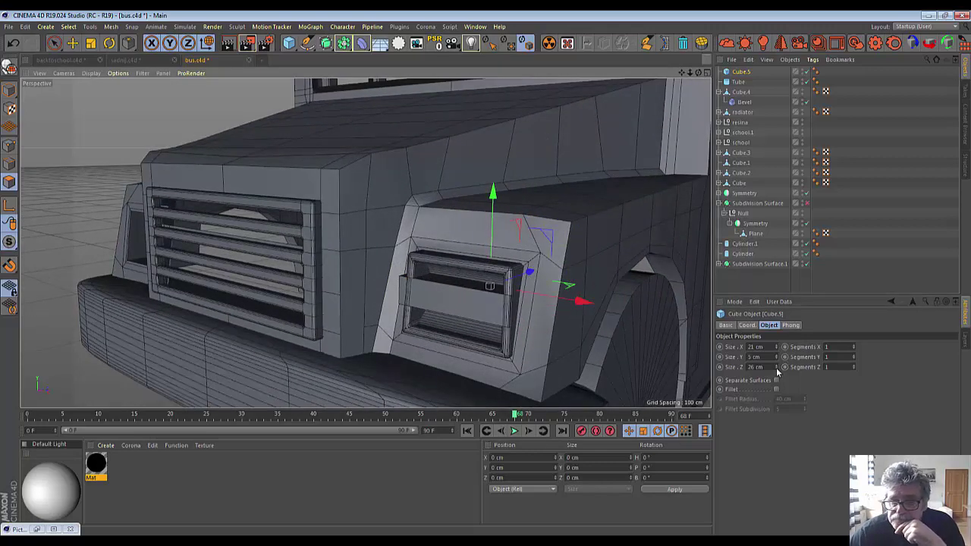
pyautogui.moveTo(777, 371); pyautogui.dragTo(777, 391)
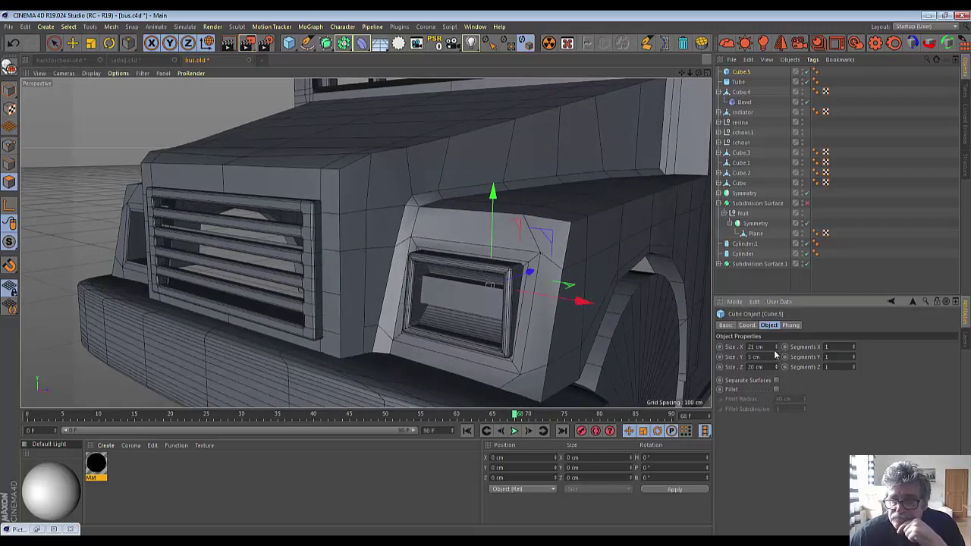
pyautogui.moveTo(777, 352)
pyautogui.mouseDown()
pyautogui.moveTo(778, 365)
pyautogui.moveTo(777, 347)
pyautogui.mouseUp()
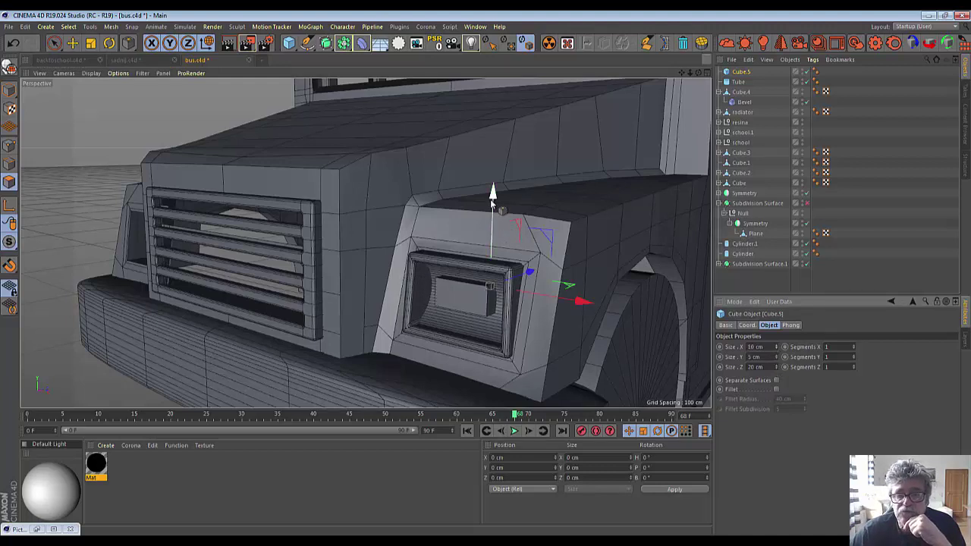
pyautogui.moveTo(493, 196); pyautogui.dragTo(494, 210)
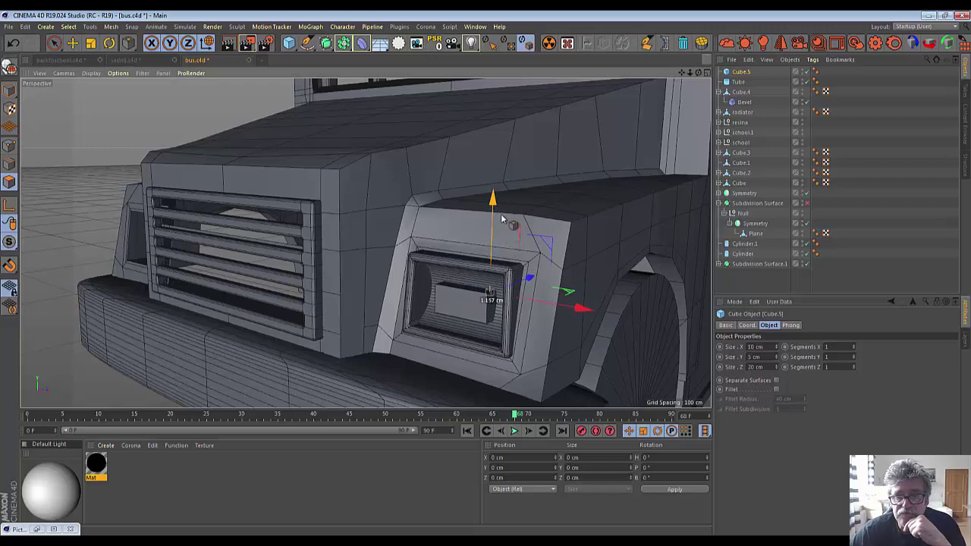
pyautogui.moveTo(529, 279); pyautogui.dragTo(598, 250)
pyautogui.scroll(-5, 520, 296)
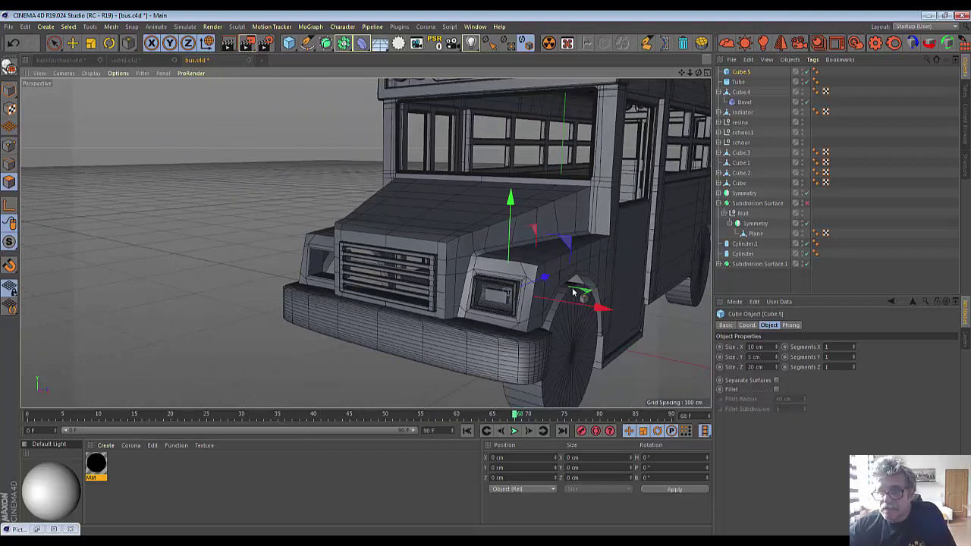
# Turn on Fillet for Cube.5 with a 0.5 cm radius and 2 subdivisions.
pyautogui.click(777, 390)
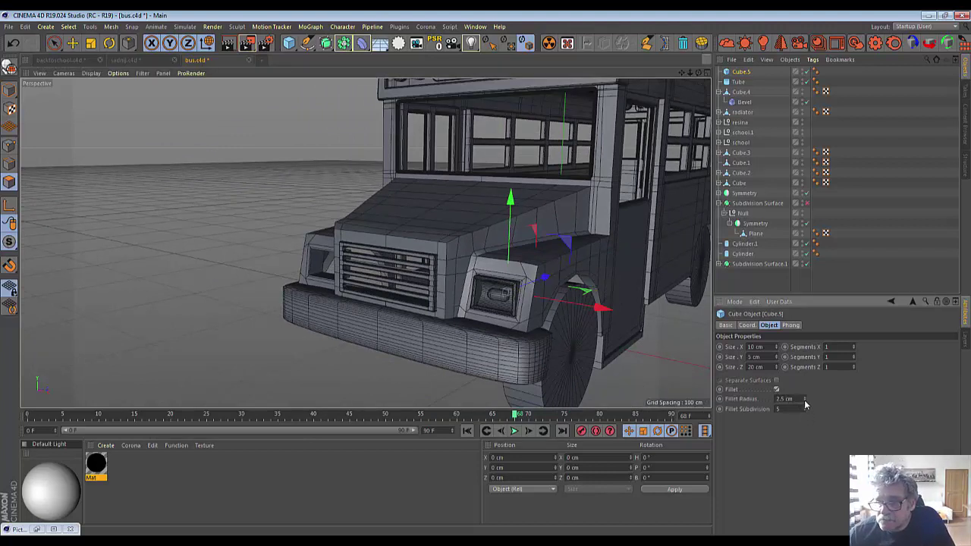
pyautogui.click(805, 403)
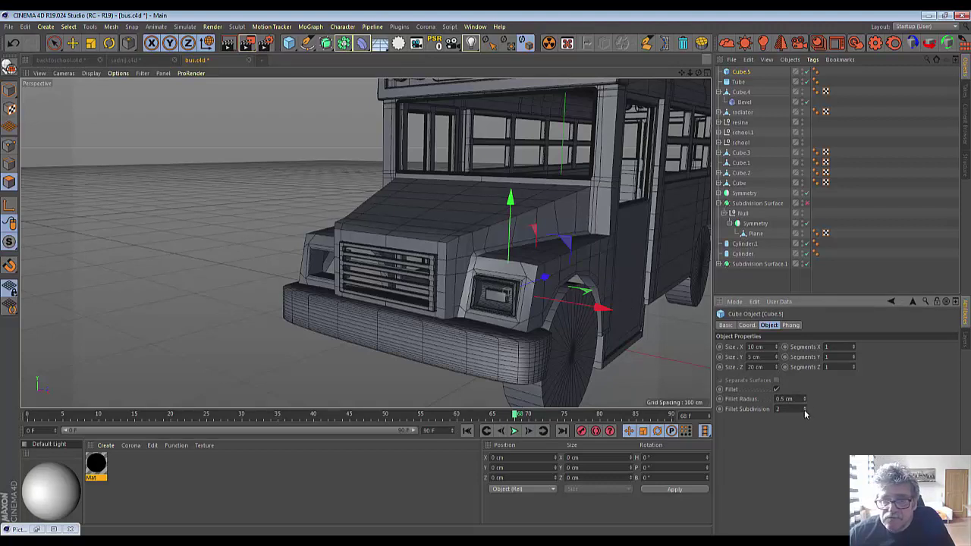
pyautogui.scroll(3, 423, 304)
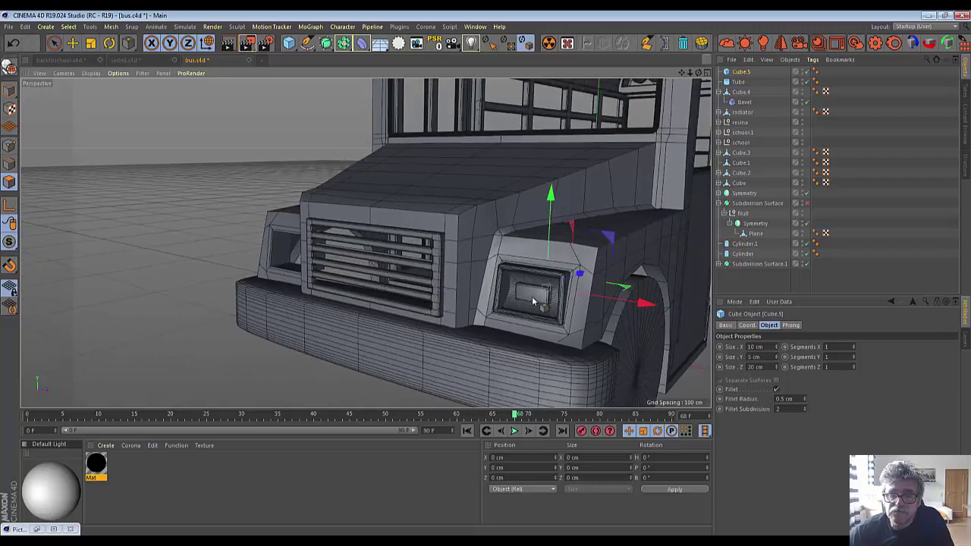
pyautogui.scroll(-2, 531, 295)
pyautogui.scroll(-2, 531, 295)
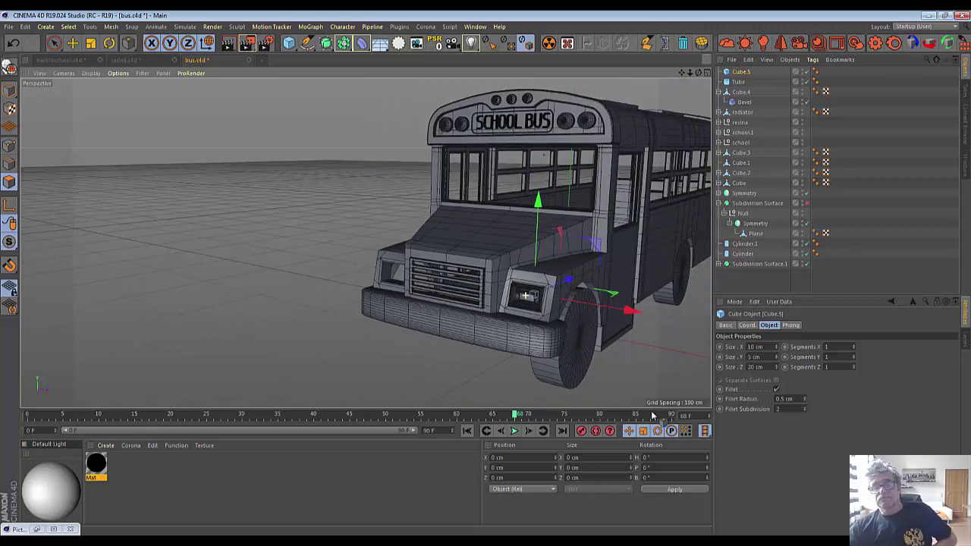
pyautogui.scroll(-2, 531, 295)
pyautogui.scroll(2, 523, 402)
pyautogui.scroll(2, 520, 402)
pyautogui.scroll(2, 518, 402)
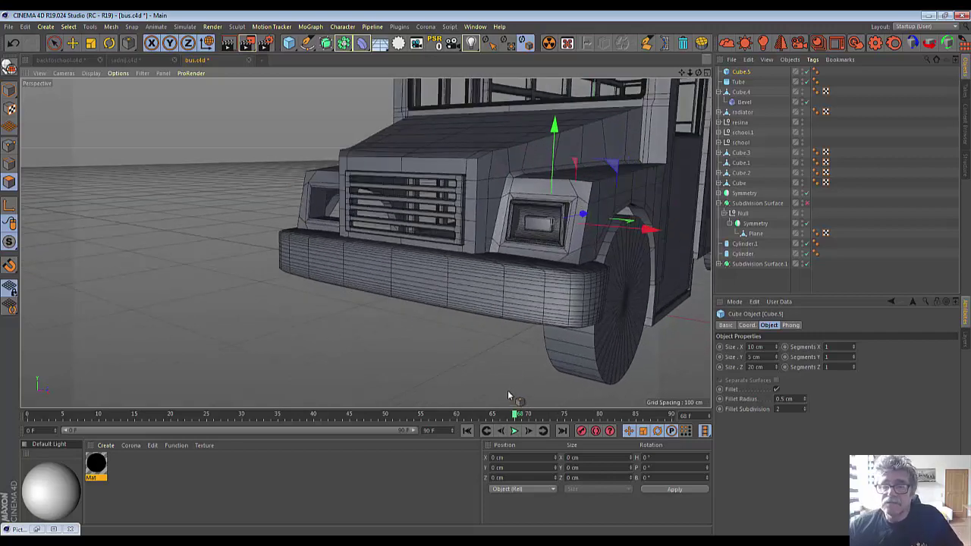
# Select Cube.5 and scale the headlight lens up to about 118%.
pyautogui.click(734, 71)
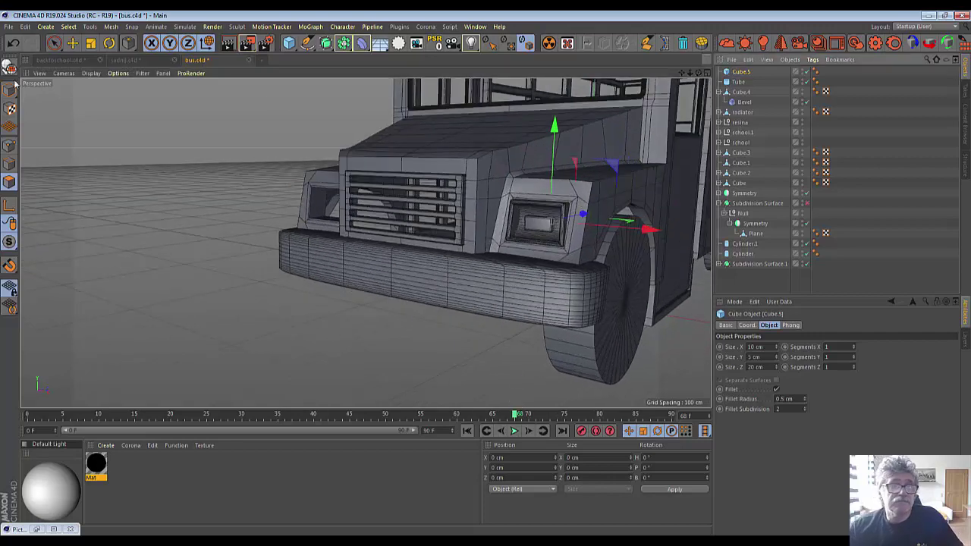
pyautogui.click(91, 44)
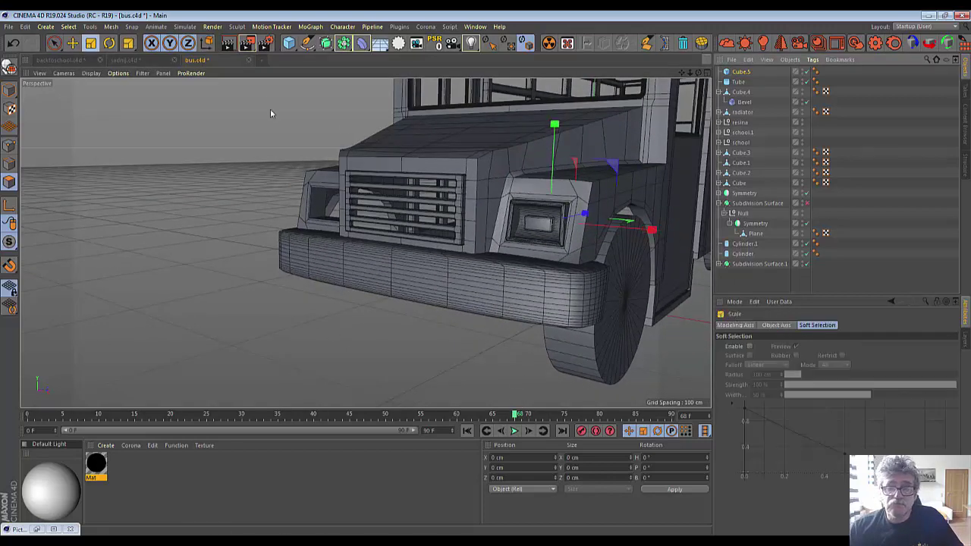
pyautogui.moveTo(640, 160)
pyautogui.mouseDown()
pyautogui.moveTo(701, 135)
pyautogui.moveTo(680, 134)
pyautogui.mouseUp()
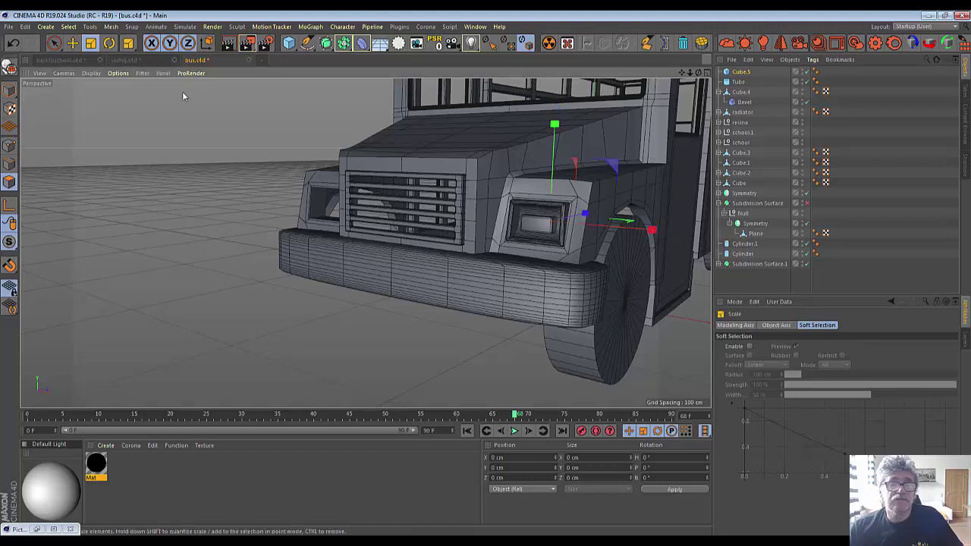
# Nudge the lens slightly sideways in the fender and orbit out to view the whole bus.
pyautogui.click(54, 43)
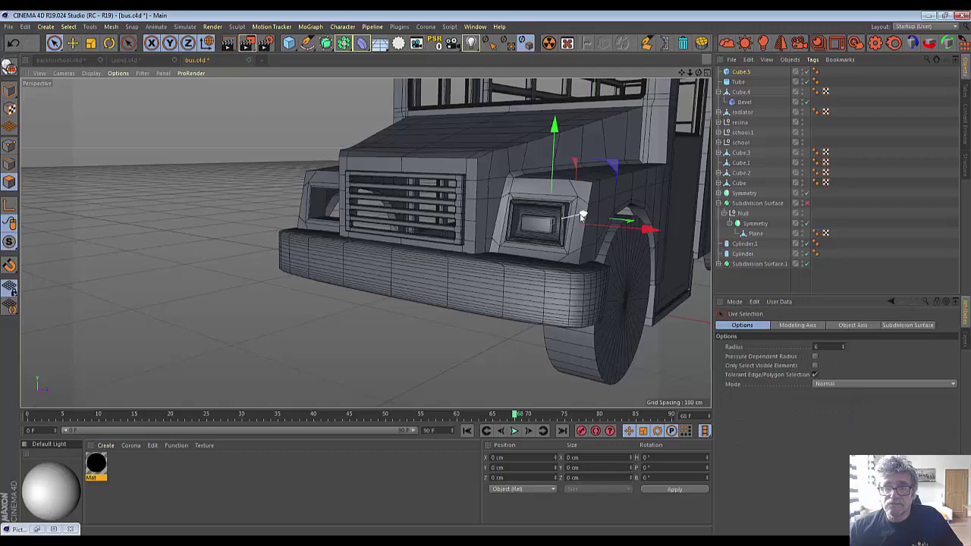
pyautogui.moveTo(582, 216); pyautogui.dragTo(585, 216)
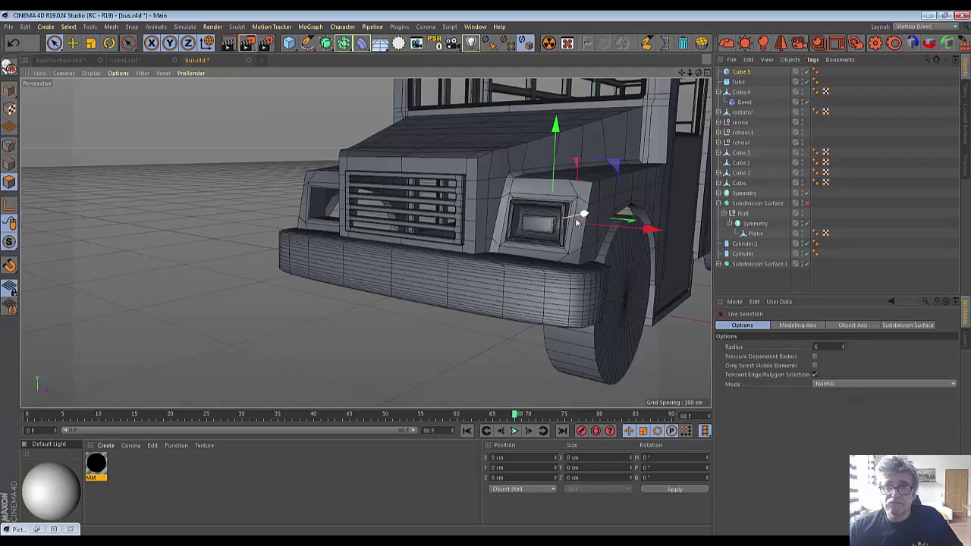
pyautogui.scroll(-2, 562, 242)
pyautogui.moveTo(690, 73)
pyautogui.mouseDown()
pyautogui.moveTo(702, 80)
pyautogui.moveTo(650, 97)
pyautogui.mouseUp()
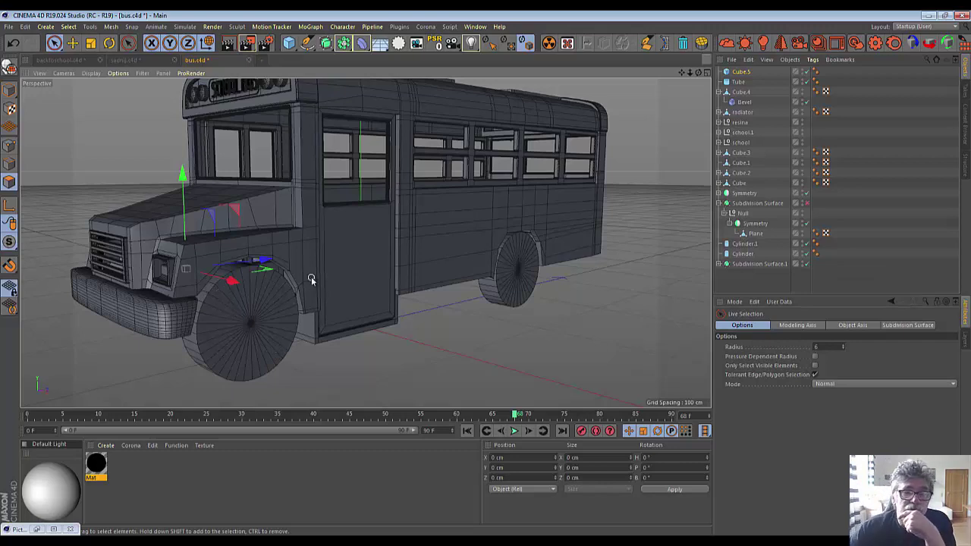
pyautogui.scroll(-3, 311, 279)
pyautogui.scroll(2, 311, 279)
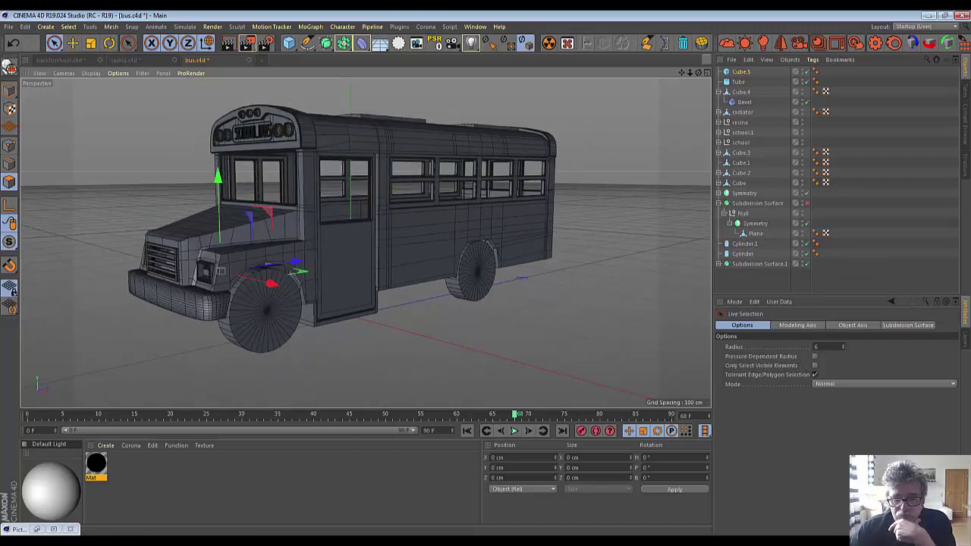